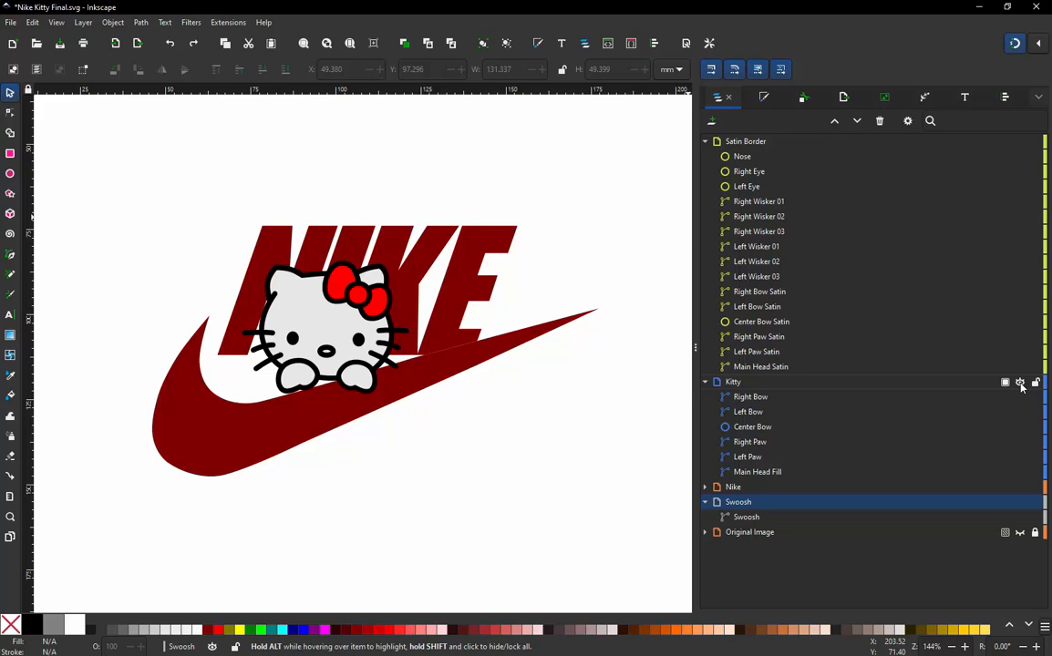
- Hide the Kitty and Satin Border layers and open the Ink/Stitch Params for the five Nike letter paths
{"action": "left_click", "coordinate": [1020, 382]}
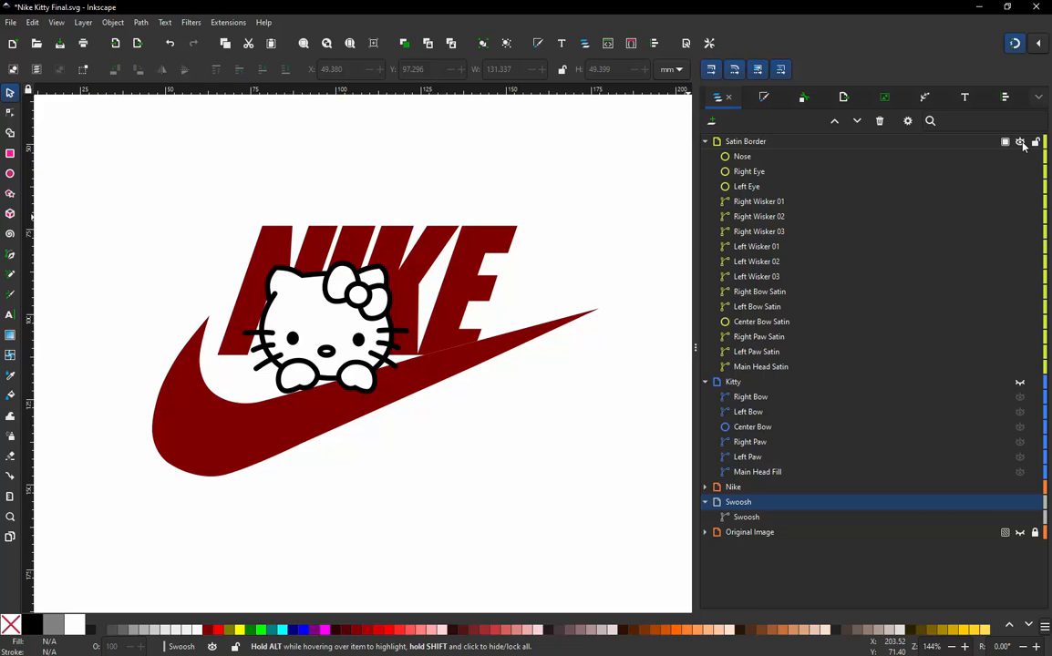
{"action": "left_click", "coordinate": [1020, 143]}
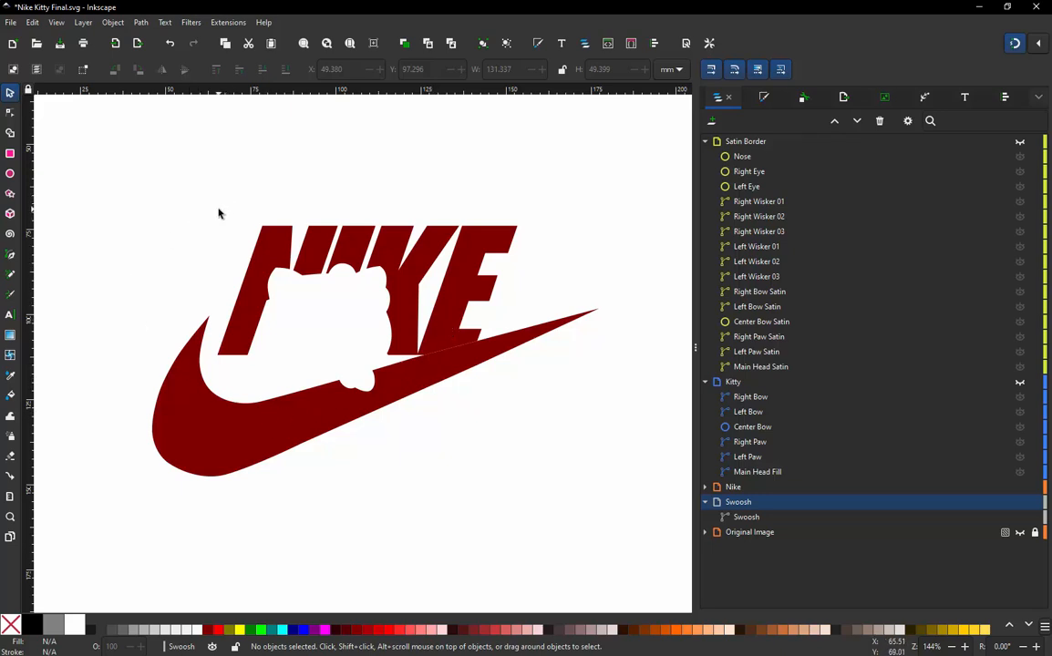
{"action": "left_click_drag", "start_coordinate": [215, 201], "coordinate": [533, 385]}
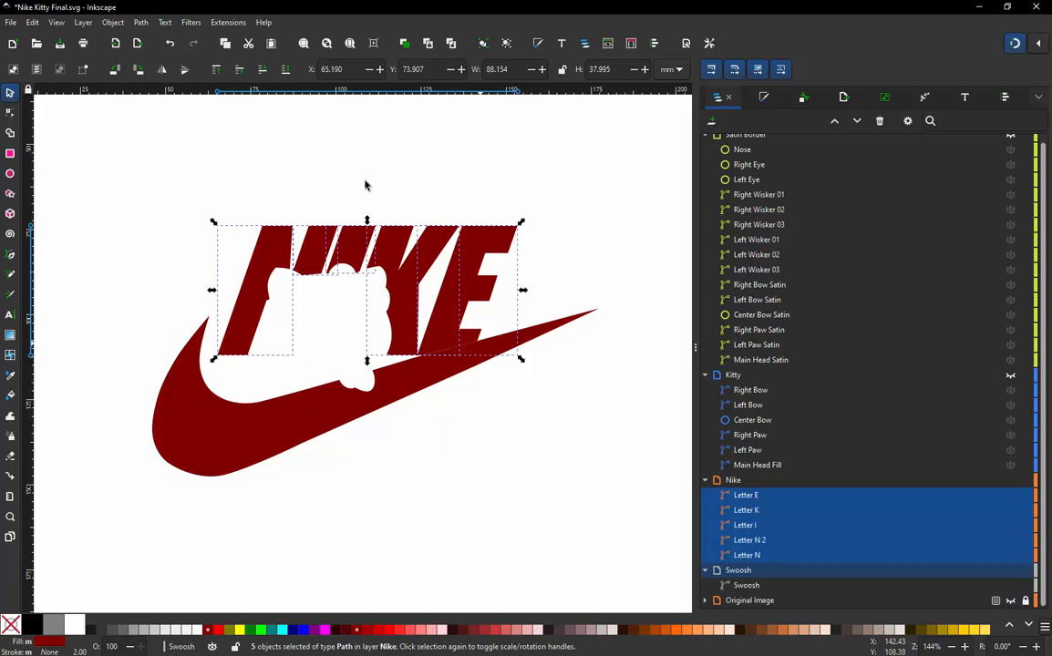
{"action": "left_click", "coordinate": [228, 23]}
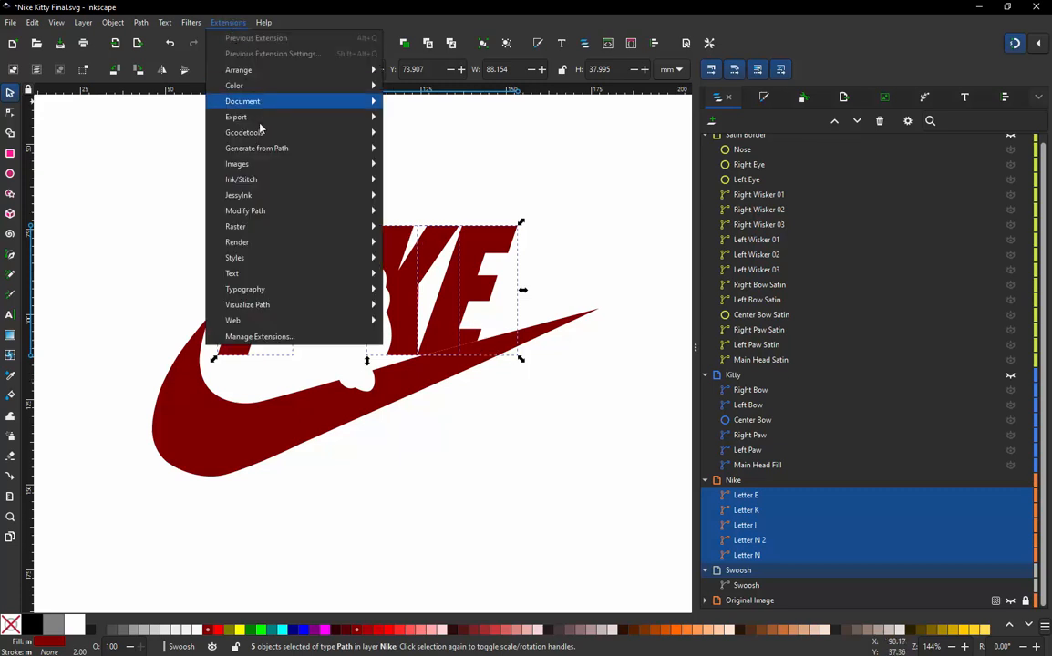
{"action": "mouse_move", "coordinate": [273, 183]}
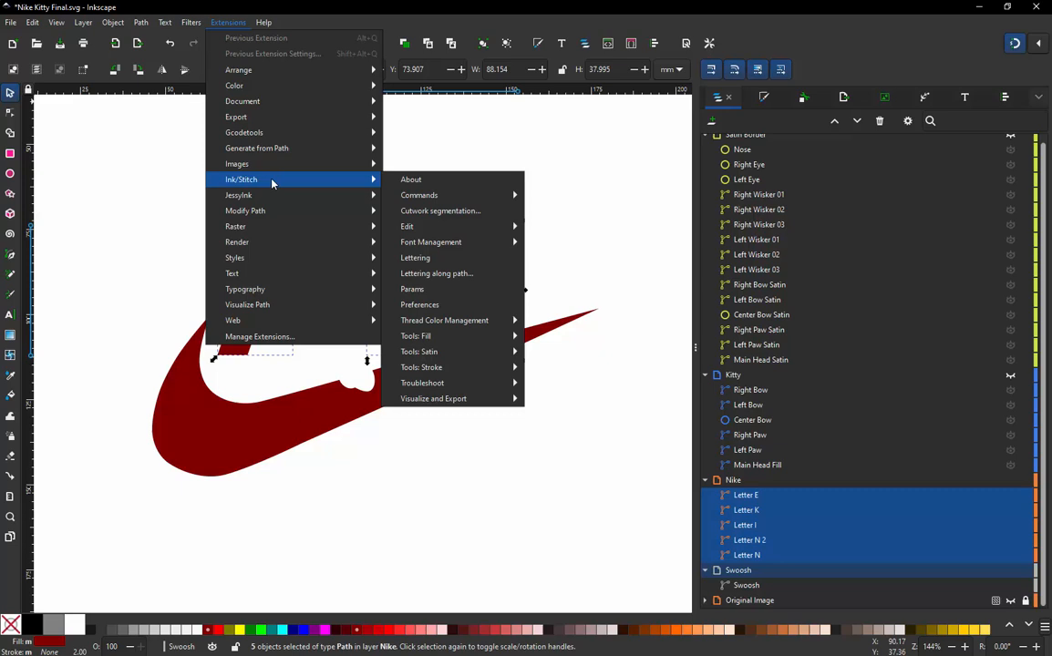
{"action": "left_click", "coordinate": [405, 290]}
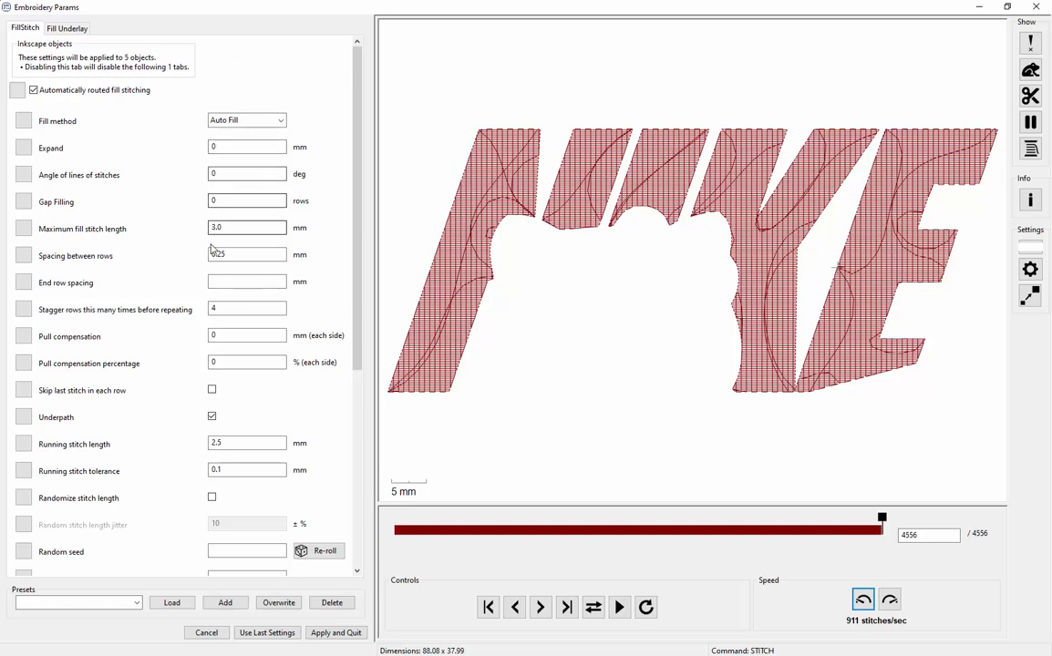
- Review the fill stitch settings of the five letters and step the stitch preview back slightly within Letter E
{"action": "scroll", "coordinate": [246, 486], "scroll_direction": "down", "scroll_amount": 5}
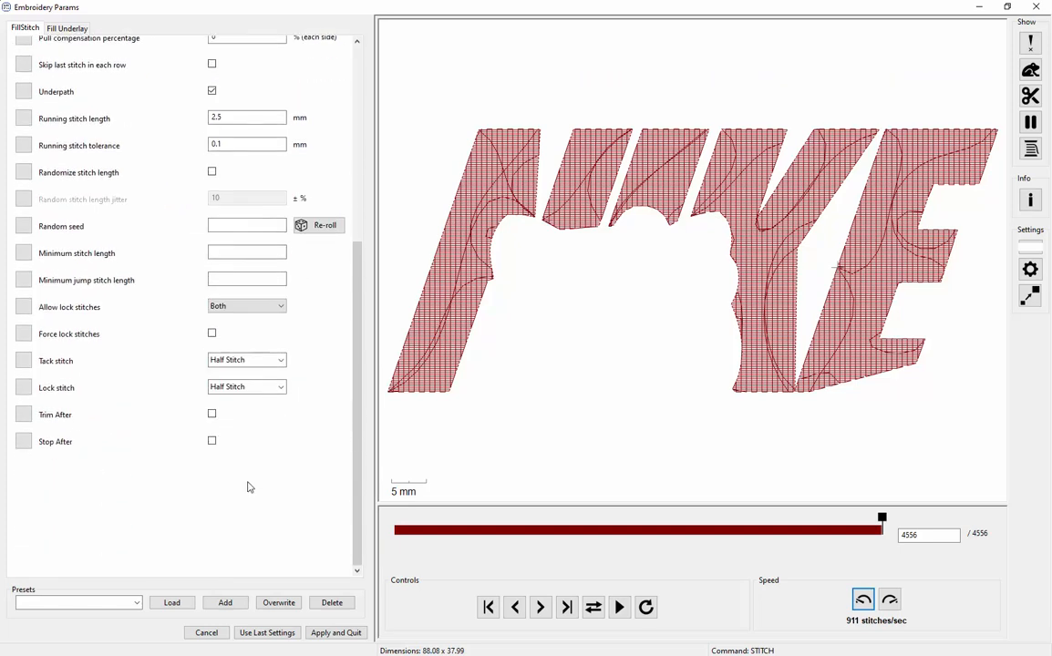
{"action": "scroll", "coordinate": [247, 486], "scroll_direction": "up", "scroll_amount": 5}
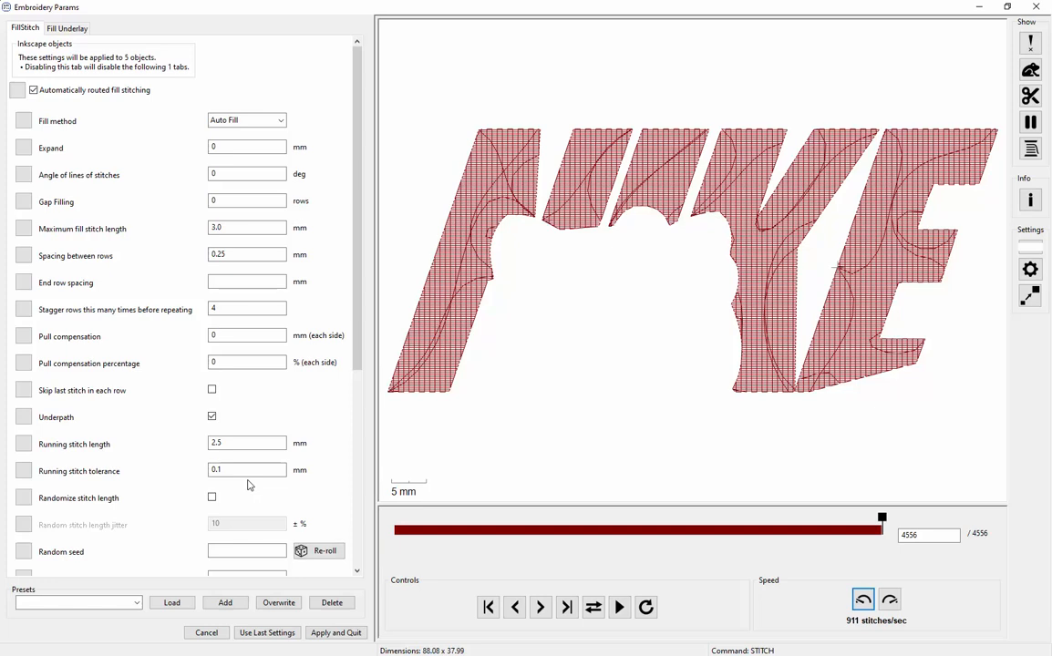
{"action": "scroll", "coordinate": [248, 486], "scroll_direction": "down", "scroll_amount": 5}
{"action": "scroll", "coordinate": [247, 486], "scroll_direction": "up", "scroll_amount": 5}
{"action": "scroll", "coordinate": [162, 308], "scroll_direction": "down", "scroll_amount": 5}
{"action": "scroll", "coordinate": [163, 308], "scroll_direction": "up", "scroll_amount": 5}
{"action": "mouse_move", "coordinate": [882, 519]}
{"action": "left_mouse_down"}
{"action": "mouse_move", "coordinate": [778, 523]}
{"action": "mouse_move", "coordinate": [870, 520]}
{"action": "left_mouse_up"}
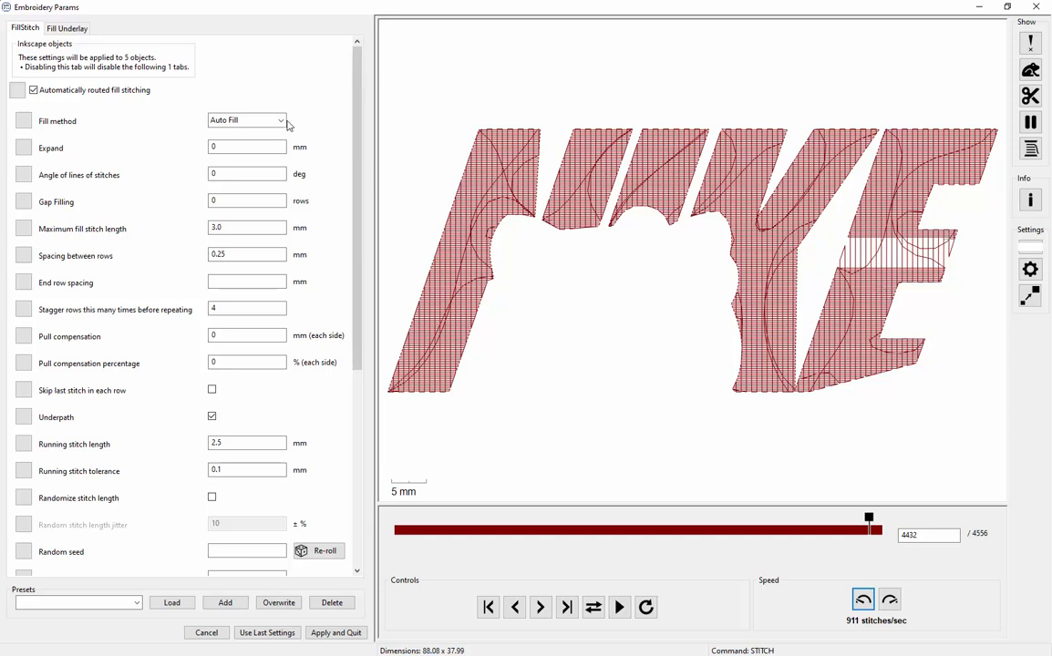
- Set the angle of lines of stitches to 20 degrees for the five letters
{"action": "double_click", "coordinate": [251, 171]}
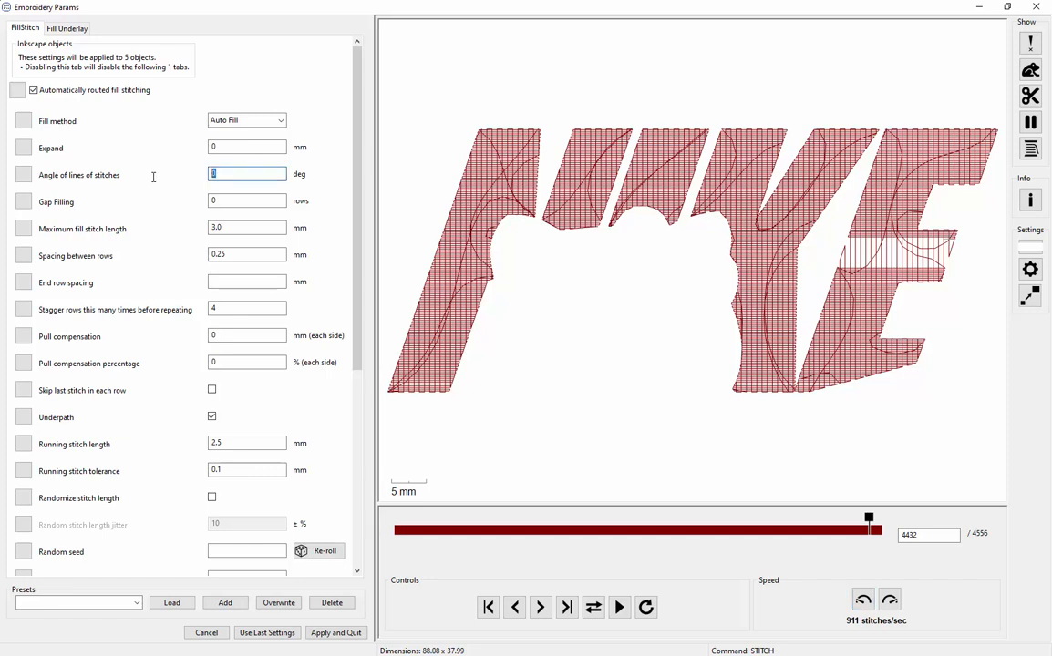
{"action": "type", "text": "20"}
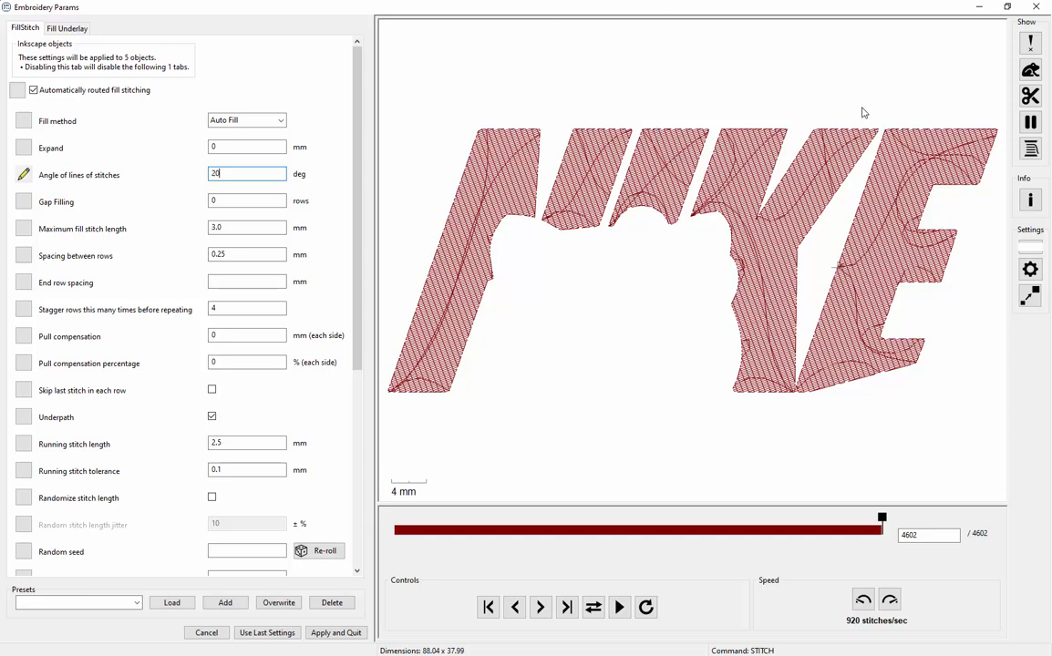
- Check the design info for the number of jumps between the letters
{"action": "left_click", "coordinate": [1032, 202]}
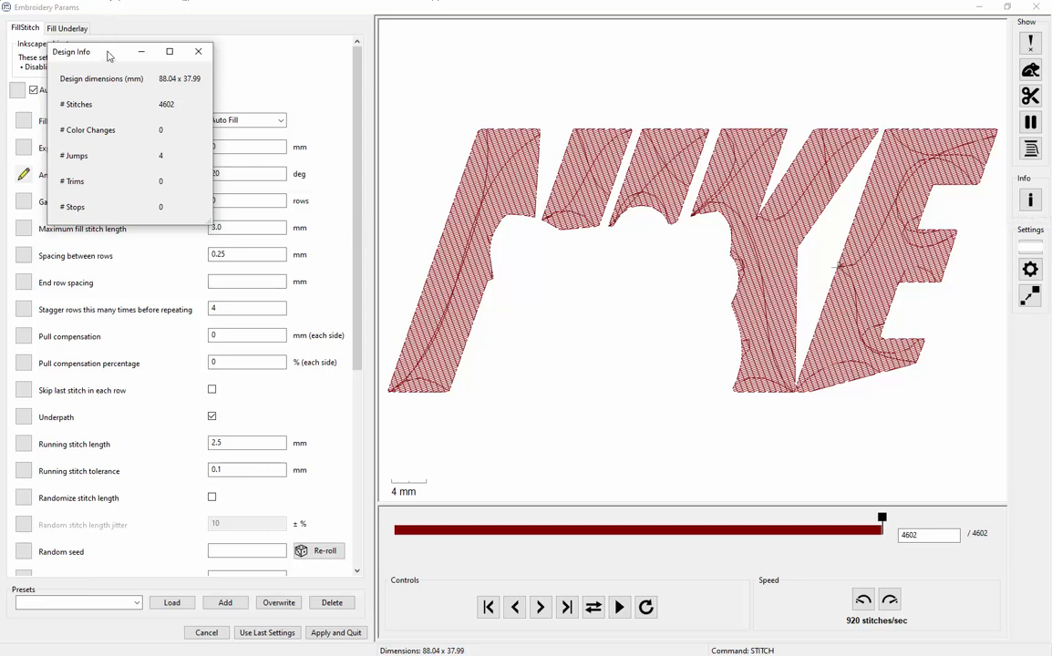
{"action": "left_click_drag", "start_coordinate": [105, 52], "coordinate": [275, 120]}
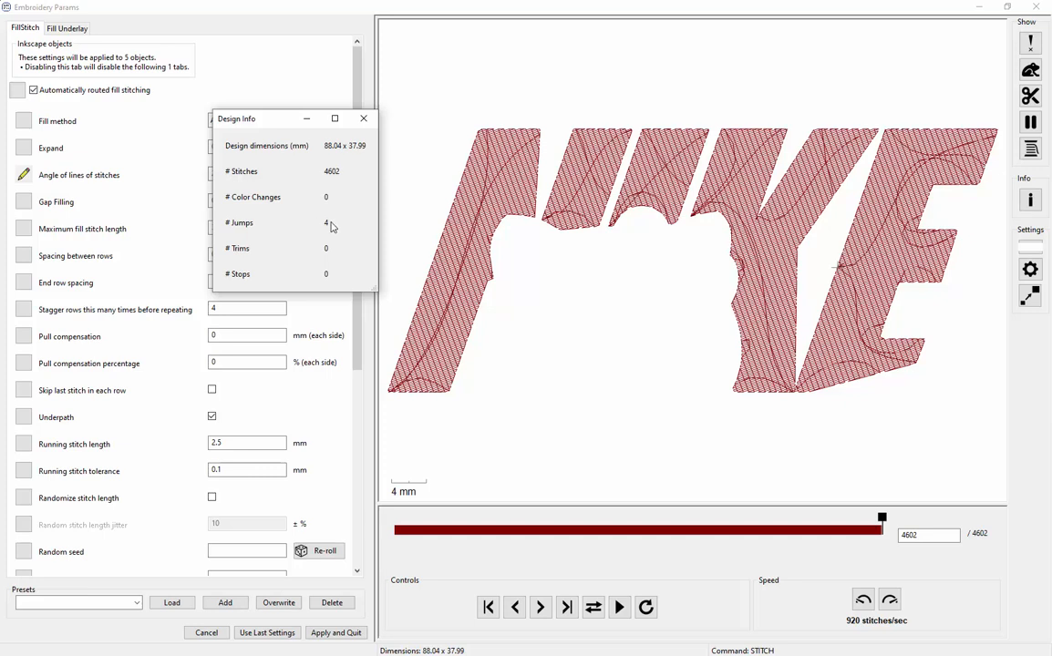
{"action": "left_click", "coordinate": [363, 120]}
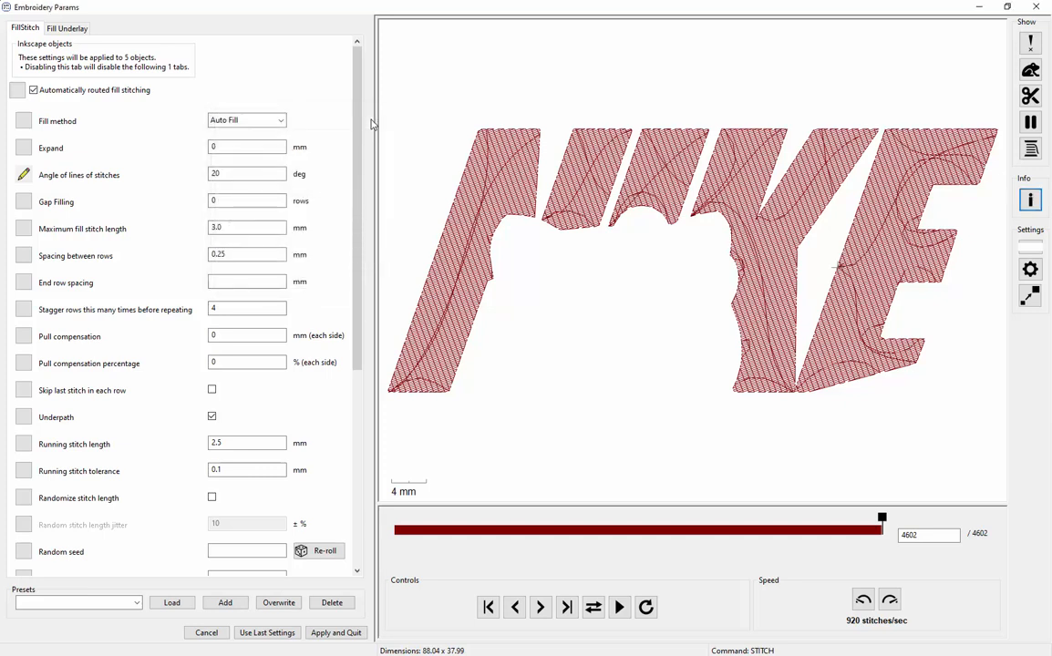
- Show jumps in the stitch preview, examine the transitions after the first two letter pieces, and apply the stitch parameters
{"action": "left_click", "coordinate": [1032, 71]}
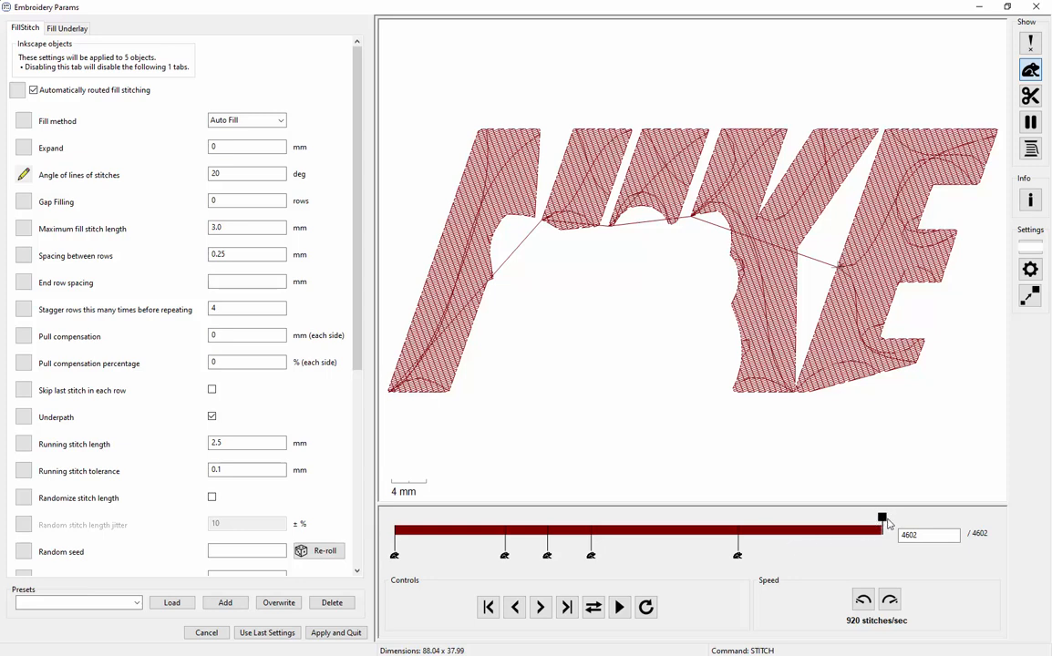
{"action": "left_click_drag", "start_coordinate": [882, 521], "coordinate": [793, 529]}
{"action": "left_click_drag", "start_coordinate": [702, 539], "coordinate": [507, 542]}
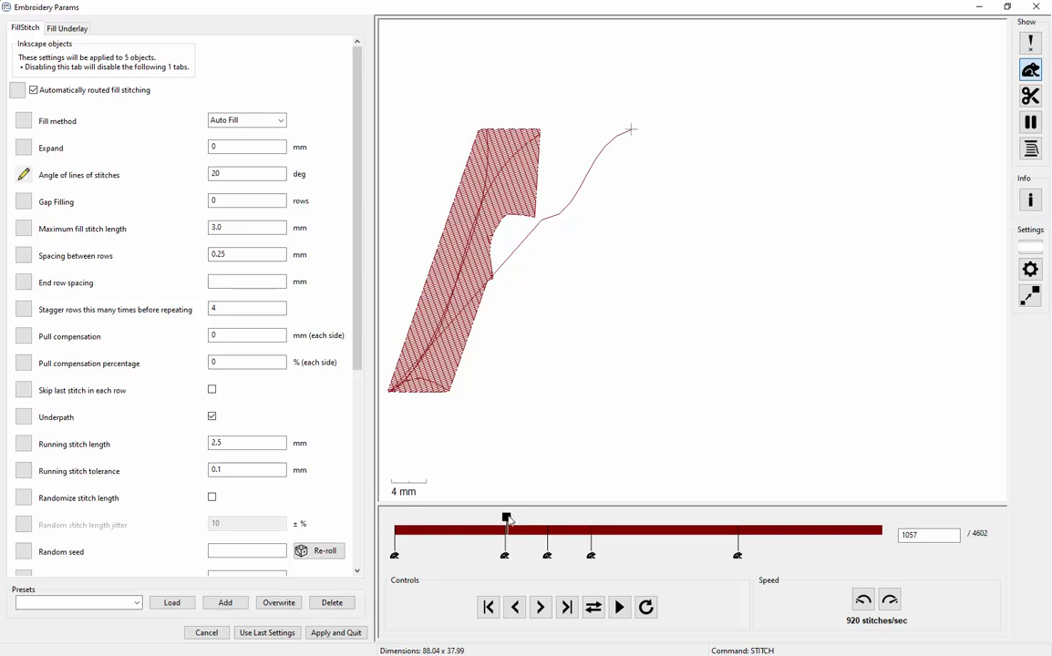
{"action": "left_click_drag", "start_coordinate": [505, 516], "coordinate": [548, 517]}
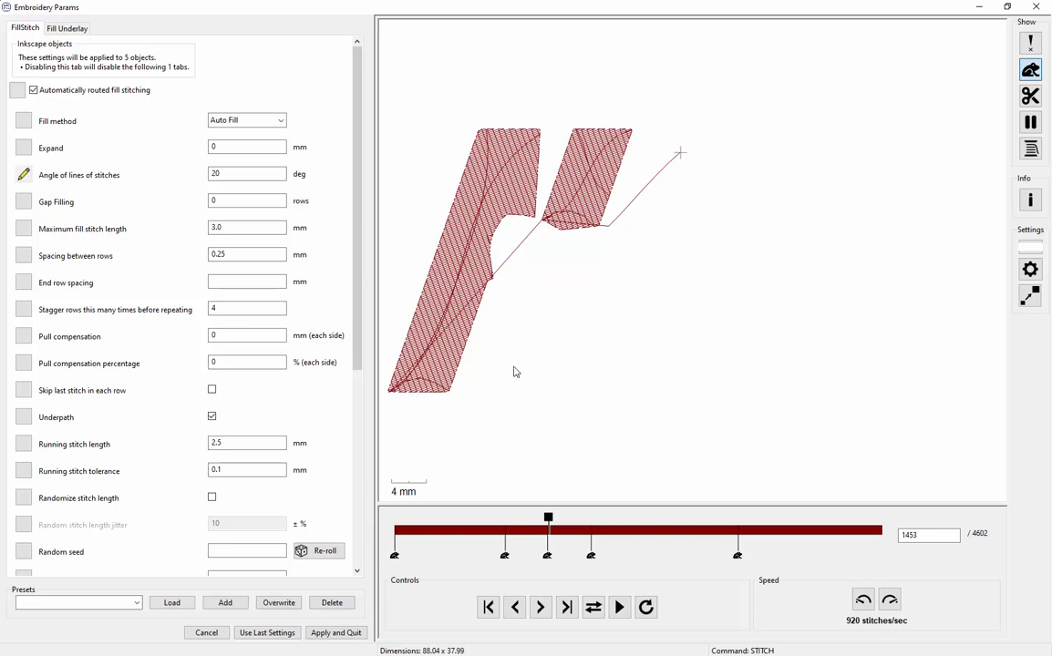
{"action": "left_click", "coordinate": [337, 632]}
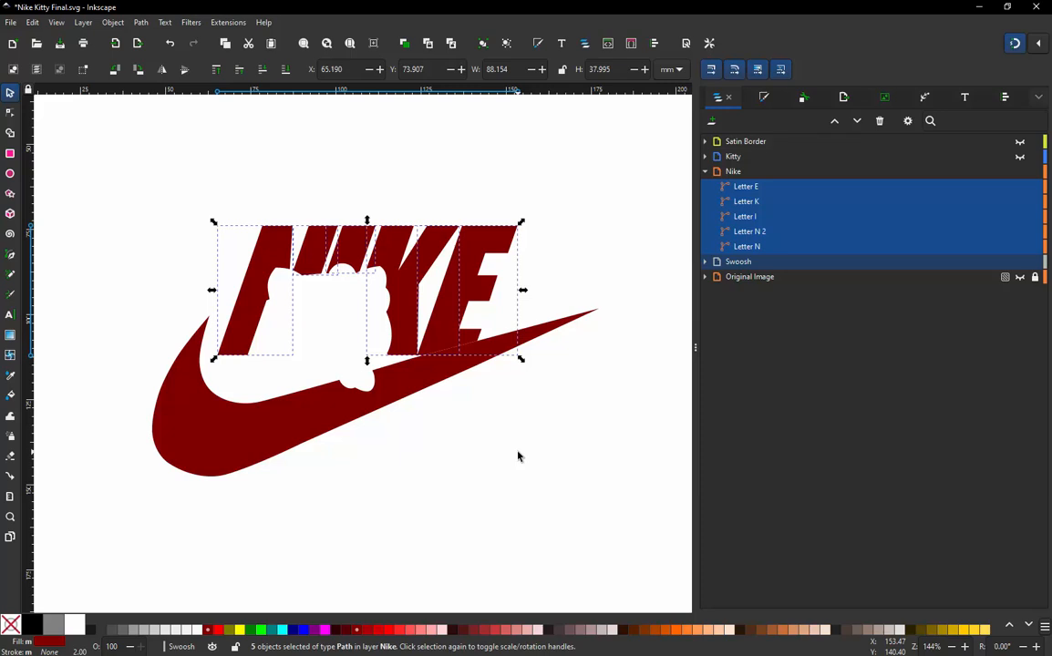
{"action": "left_click", "coordinate": [518, 456]}
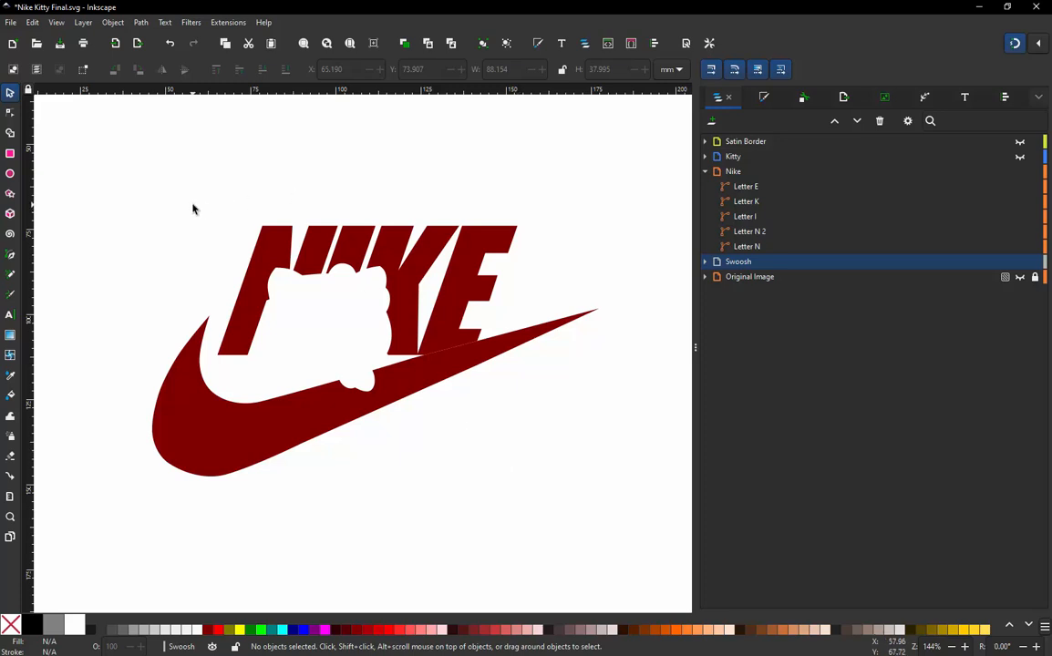
- Attach fill stitch starting position and fill stitch ending position commands to all five Nike letter paths
{"action": "left_click_drag", "start_coordinate": [194, 206], "coordinate": [531, 398]}
{"action": "left_click", "coordinate": [229, 22]}
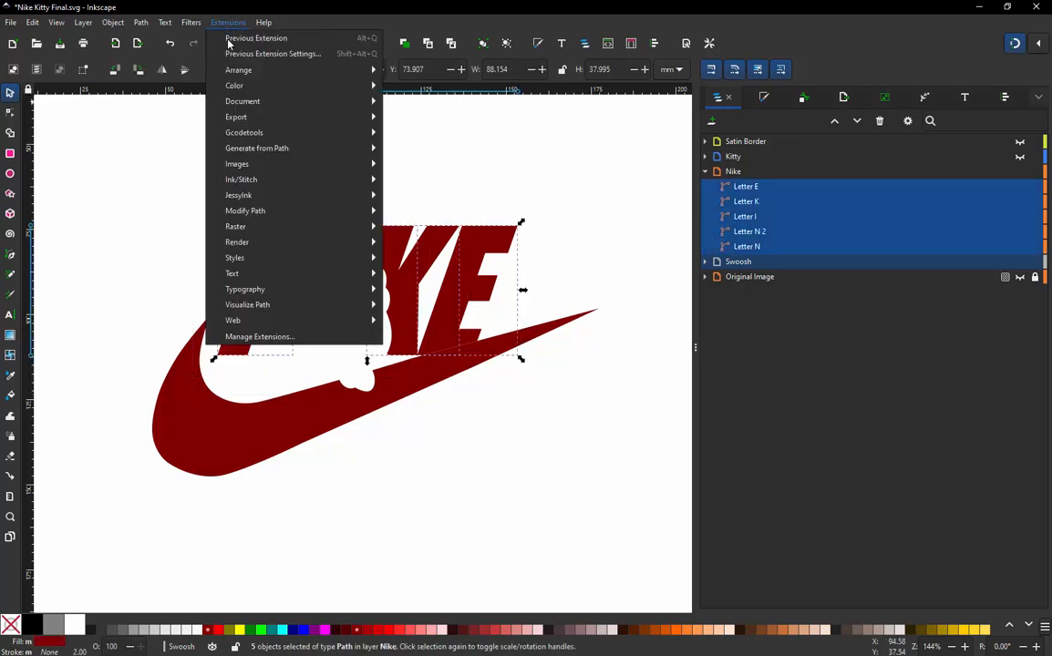
{"action": "mouse_move", "coordinate": [291, 180]}
{"action": "mouse_move", "coordinate": [421, 197]}
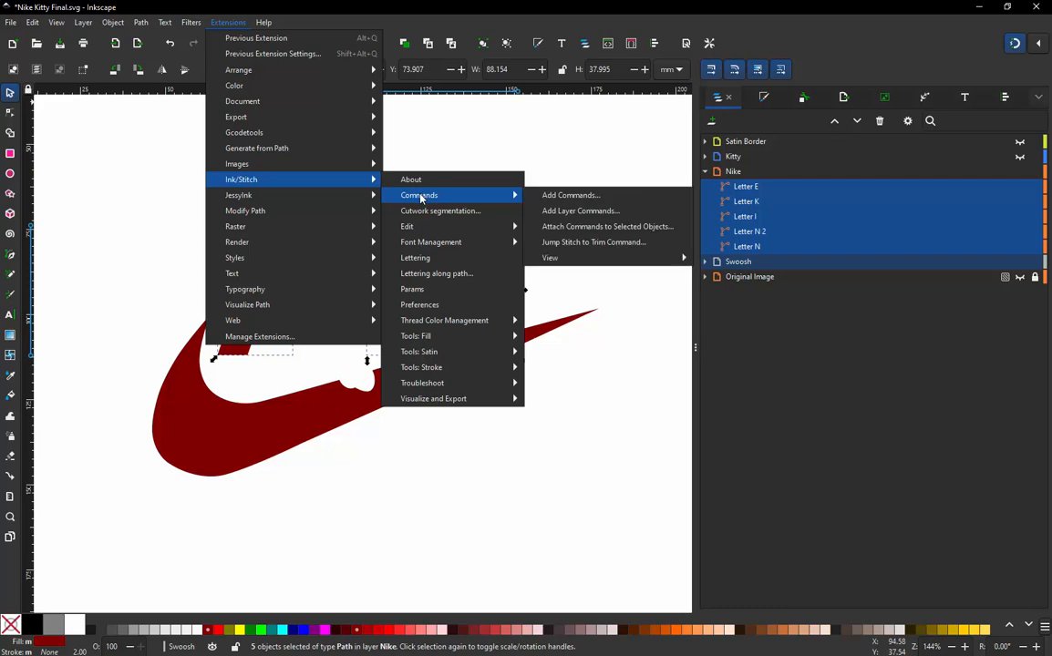
{"action": "left_click", "coordinate": [588, 228]}
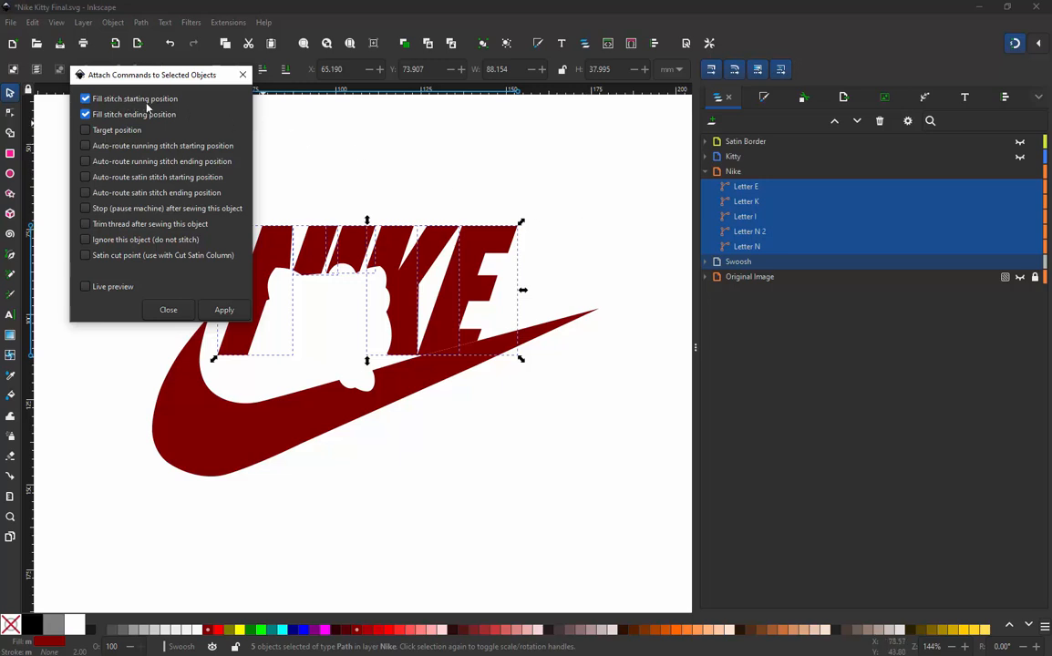
{"action": "left_click", "coordinate": [224, 310]}
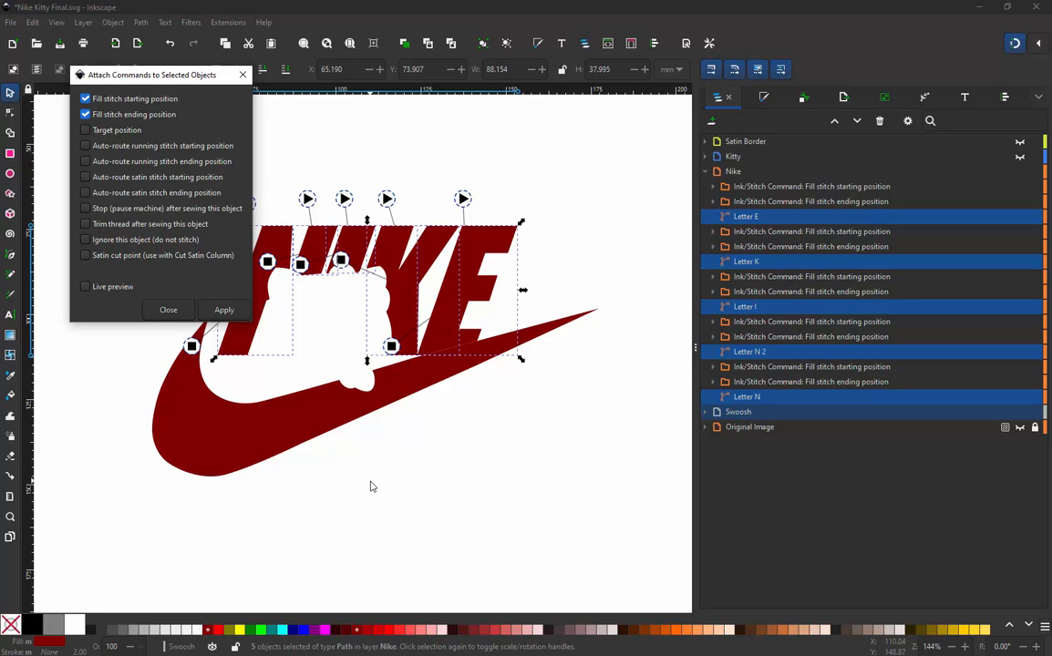
{"action": "left_click", "coordinate": [162, 310]}
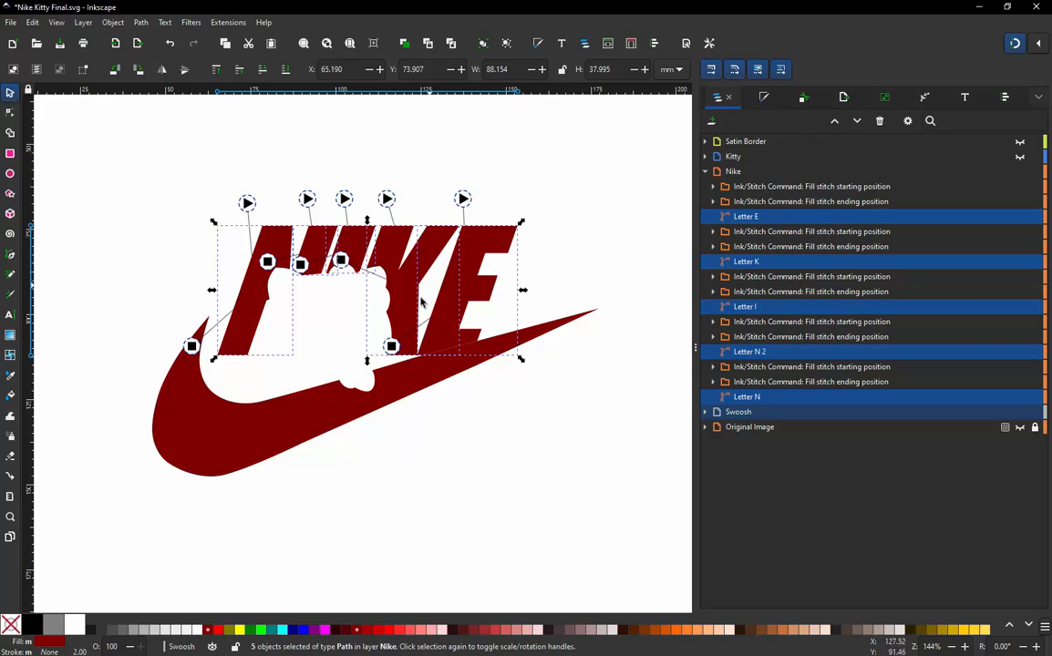
{"action": "left_click", "coordinate": [538, 417]}
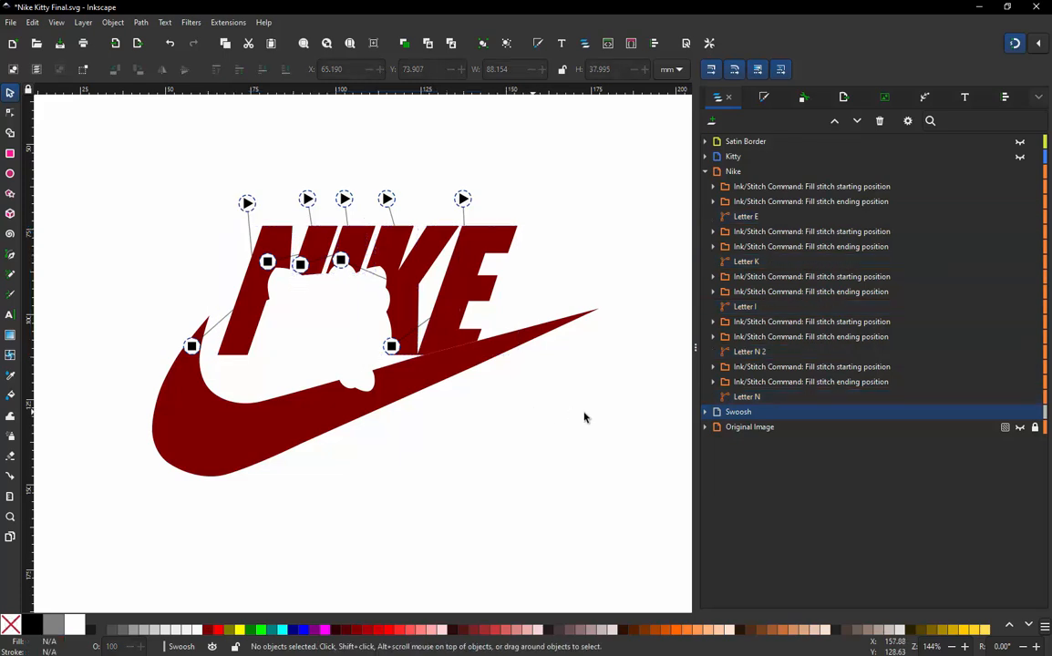
- Move Letter N's fill stitch starting position command below the letter's lower-left corner, onto the swoosh's inner edge
{"action": "left_click", "coordinate": [762, 398]}
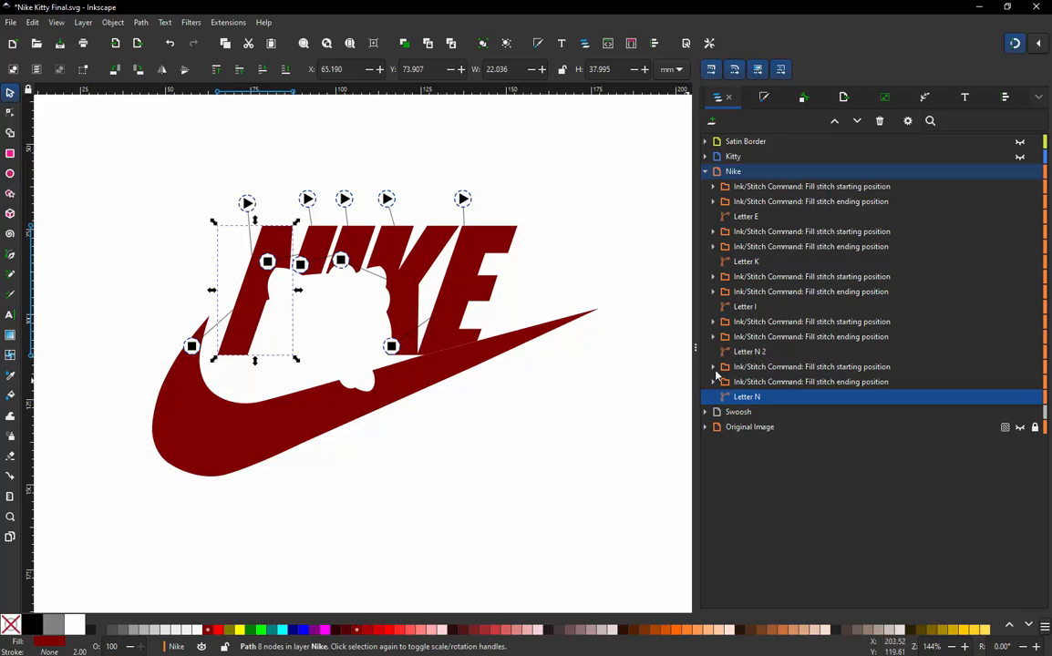
{"action": "left_click", "coordinate": [859, 384]}
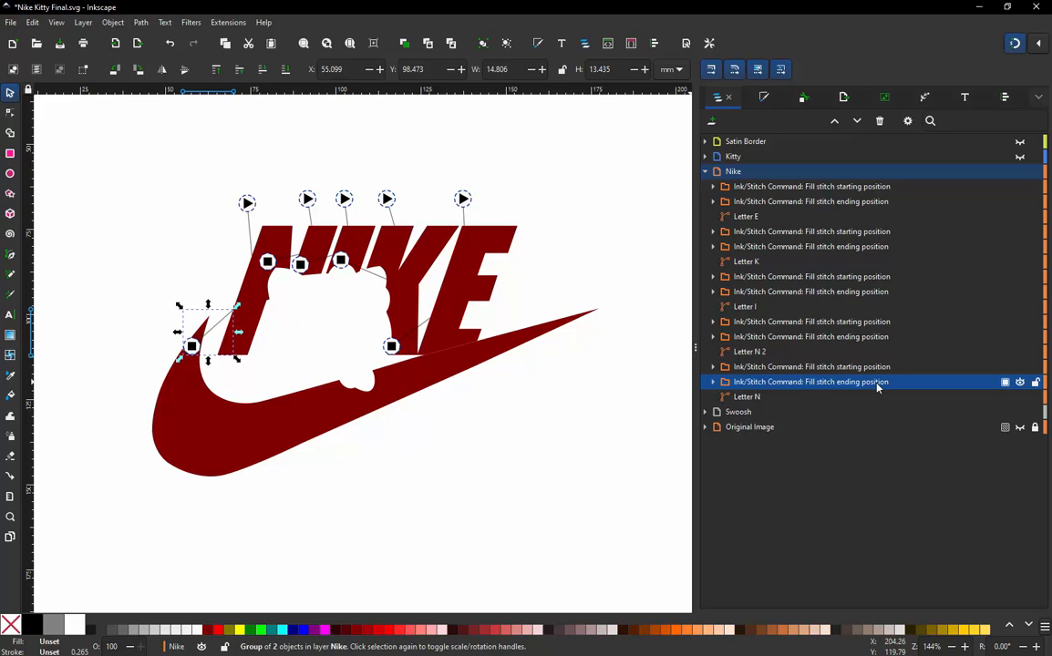
{"action": "left_click", "coordinate": [856, 369]}
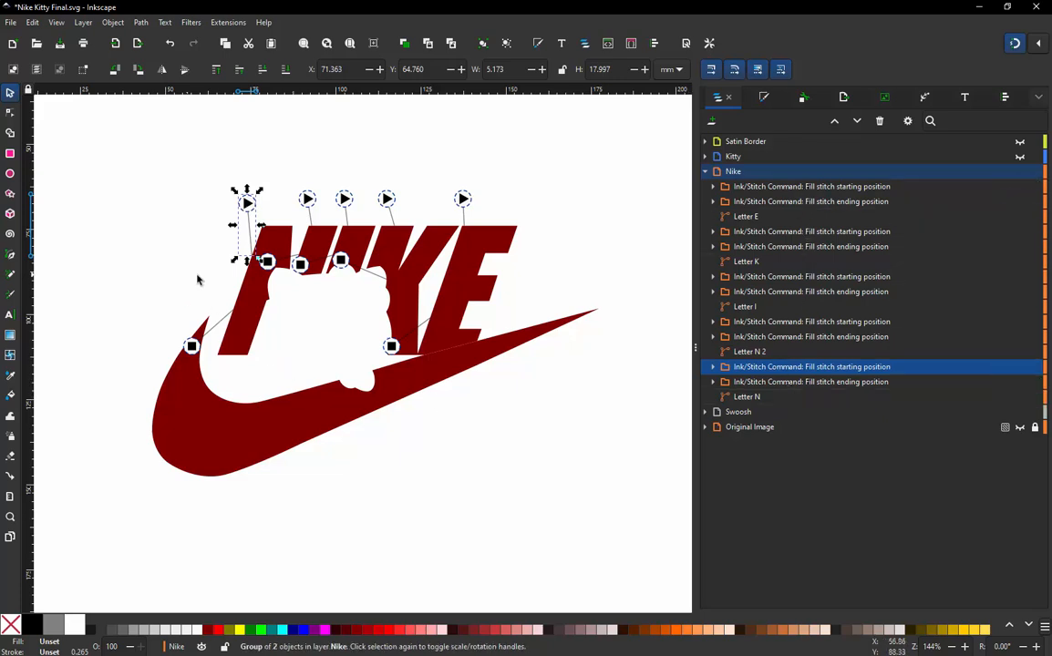
{"action": "scroll", "coordinate": [199, 279], "scroll_direction": "up", "scroll_amount": 1, "text": "ctrl"}
{"action": "scroll", "coordinate": [219, 210], "scroll_direction": "up", "scroll_amount": 1, "text": "ctrl"}
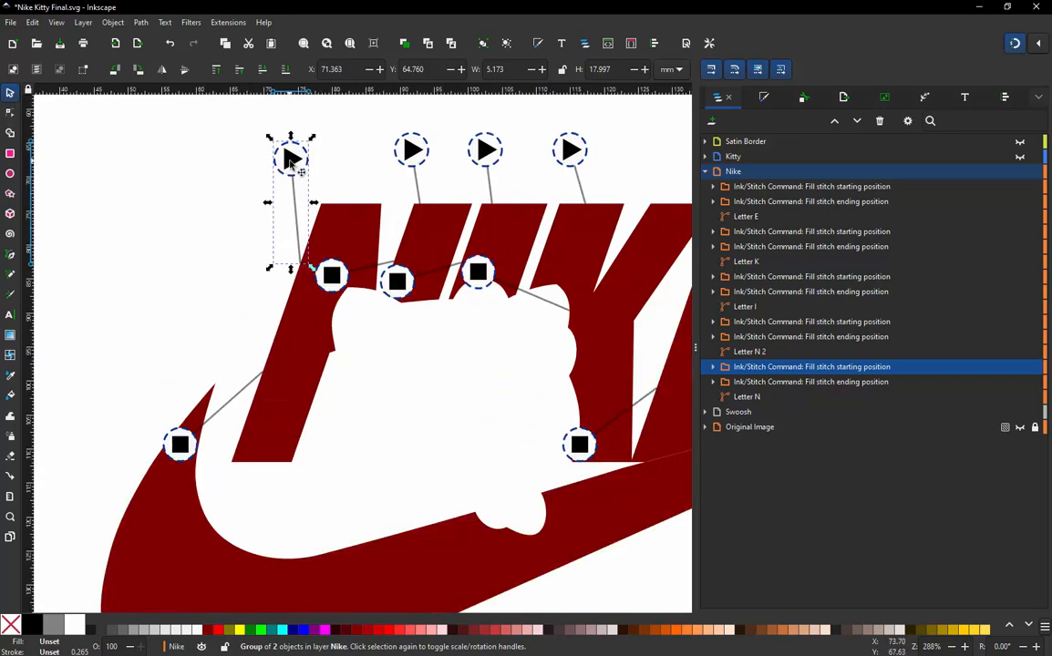
{"action": "mouse_move", "coordinate": [289, 161]}
{"action": "left_mouse_down"}
{"action": "mouse_move", "coordinate": [216, 278]}
{"action": "mouse_move", "coordinate": [141, 492]}
{"action": "mouse_move", "coordinate": [137, 588]}
{"action": "mouse_move", "coordinate": [118, 607]}
{"action": "mouse_move", "coordinate": [162, 594]}
{"action": "mouse_move", "coordinate": [218, 488]}
{"action": "mouse_move", "coordinate": [176, 527]}
{"action": "left_mouse_up"}
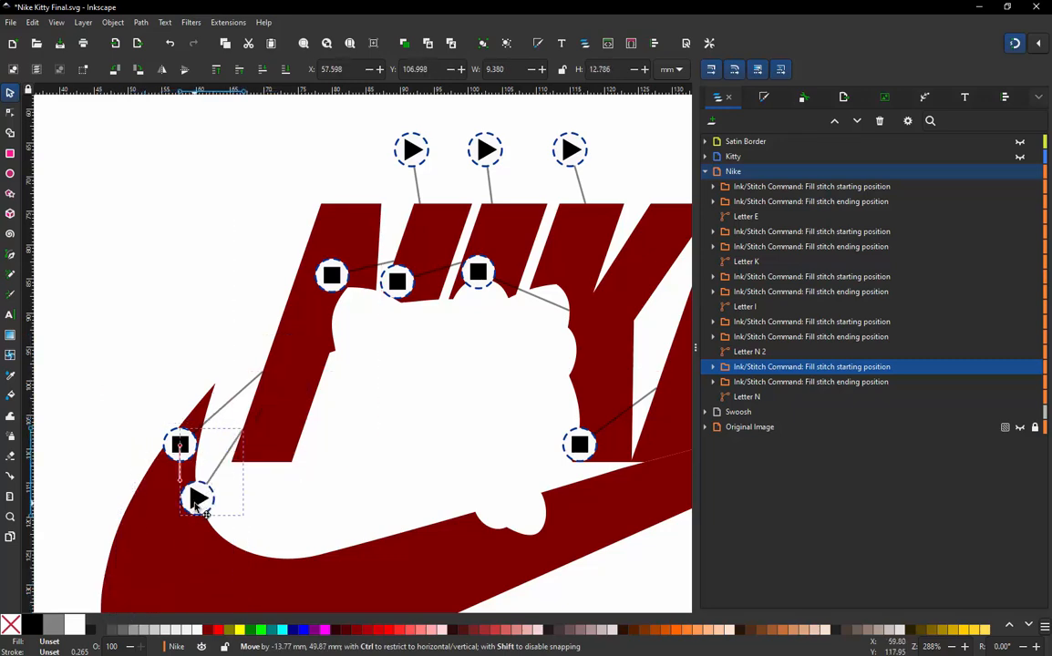
{"action": "scroll", "coordinate": [319, 351], "scroll_direction": "down", "scroll_amount": 3, "text": "ctrl"}
{"action": "scroll", "coordinate": [285, 406], "scroll_direction": "up", "scroll_amount": 3, "text": "ctrl"}
{"action": "mouse_move", "coordinate": [276, 401]}
{"action": "left_mouse_down"}
{"action": "mouse_move", "coordinate": [264, 448]}
{"action": "mouse_move", "coordinate": [290, 419]}
{"action": "mouse_move", "coordinate": [284, 428]}
{"action": "mouse_move", "coordinate": [271, 419]}
{"action": "mouse_move", "coordinate": [280, 426]}
{"action": "left_mouse_up"}
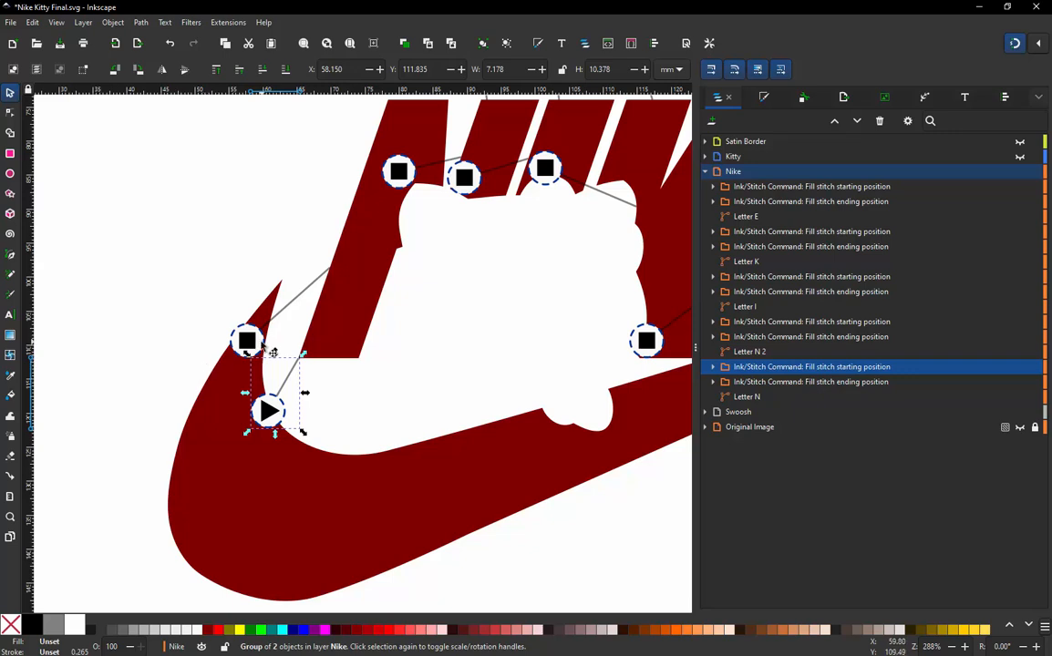
- Move Letter N's fill stitch ending position command up to the gap between Letter N 2 and Letter I, and turn off snapping
{"action": "left_click", "coordinate": [246, 339]}
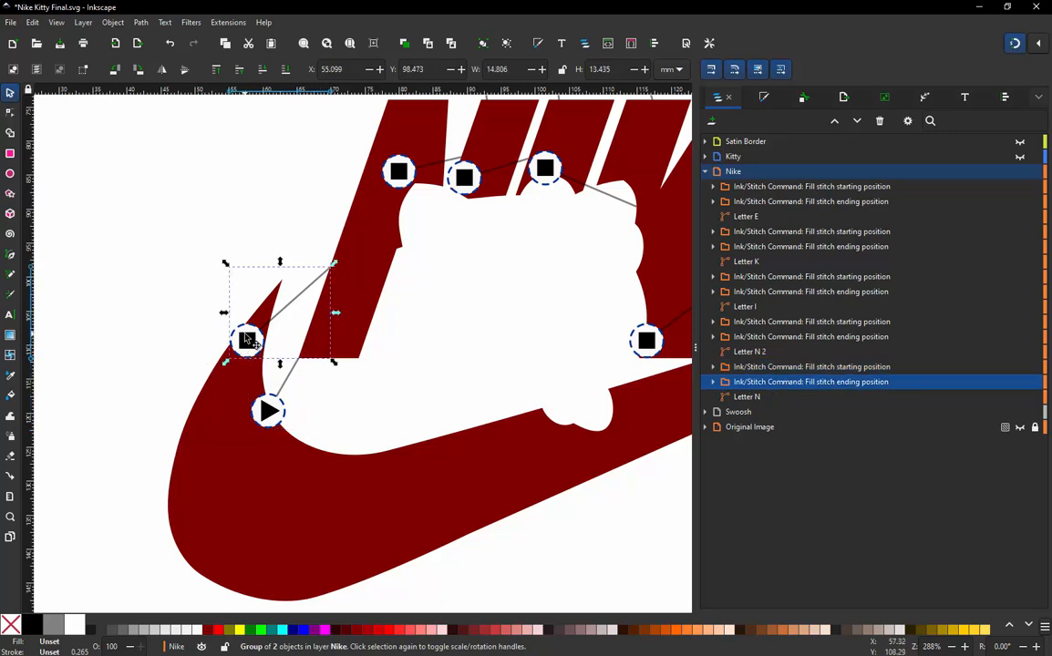
{"action": "mouse_move", "coordinate": [246, 339]}
{"action": "left_mouse_down"}
{"action": "mouse_move", "coordinate": [466, 181]}
{"action": "mouse_move", "coordinate": [490, 187]}
{"action": "mouse_move", "coordinate": [558, 109]}
{"action": "mouse_move", "coordinate": [543, 115]}
{"action": "left_mouse_up"}
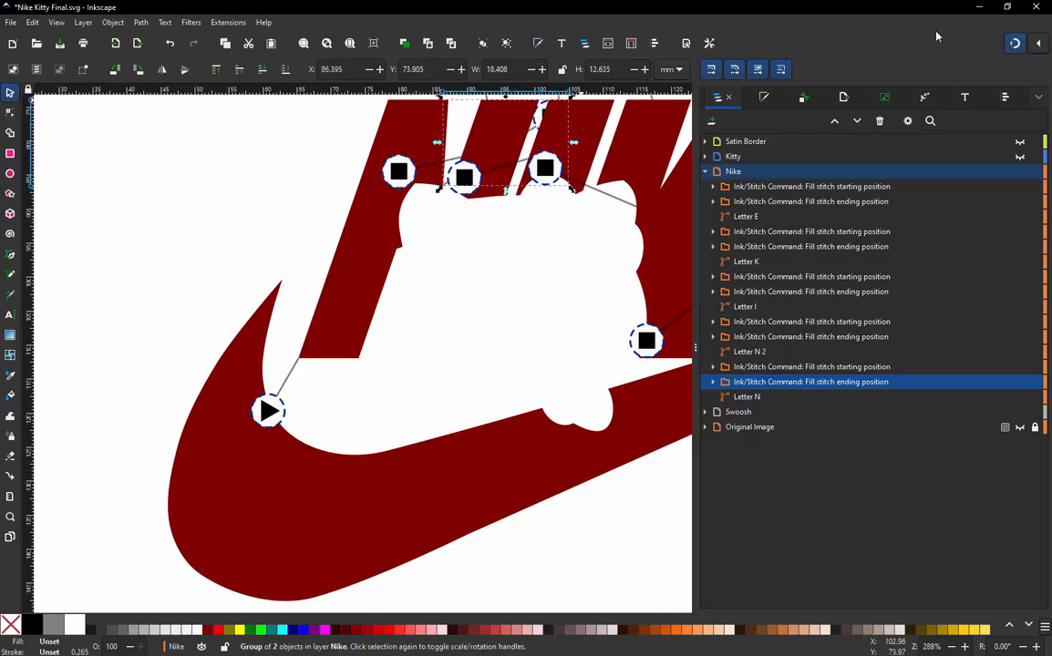
{"action": "scroll", "coordinate": [399, 238], "scroll_direction": "down", "scroll_amount": 1}
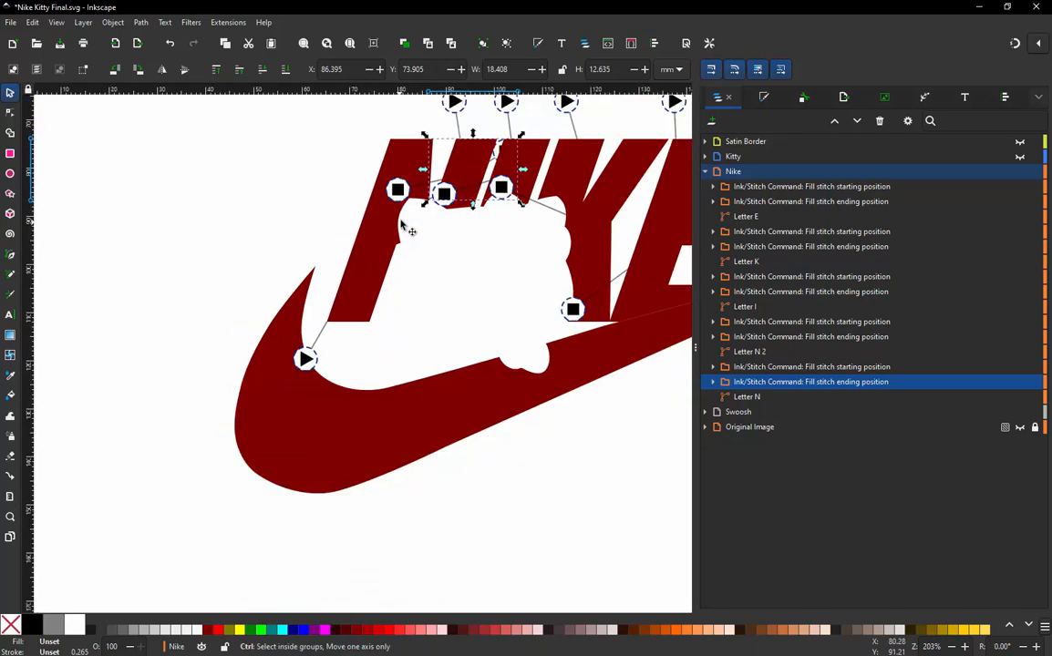
{"action": "scroll", "coordinate": [452, 130], "scroll_direction": "up", "scroll_amount": 2}
{"action": "scroll", "coordinate": [398, 255], "scroll_direction": "down", "scroll_amount": 1}
{"action": "scroll", "coordinate": [456, 179], "scroll_direction": "up", "scroll_amount": 1}
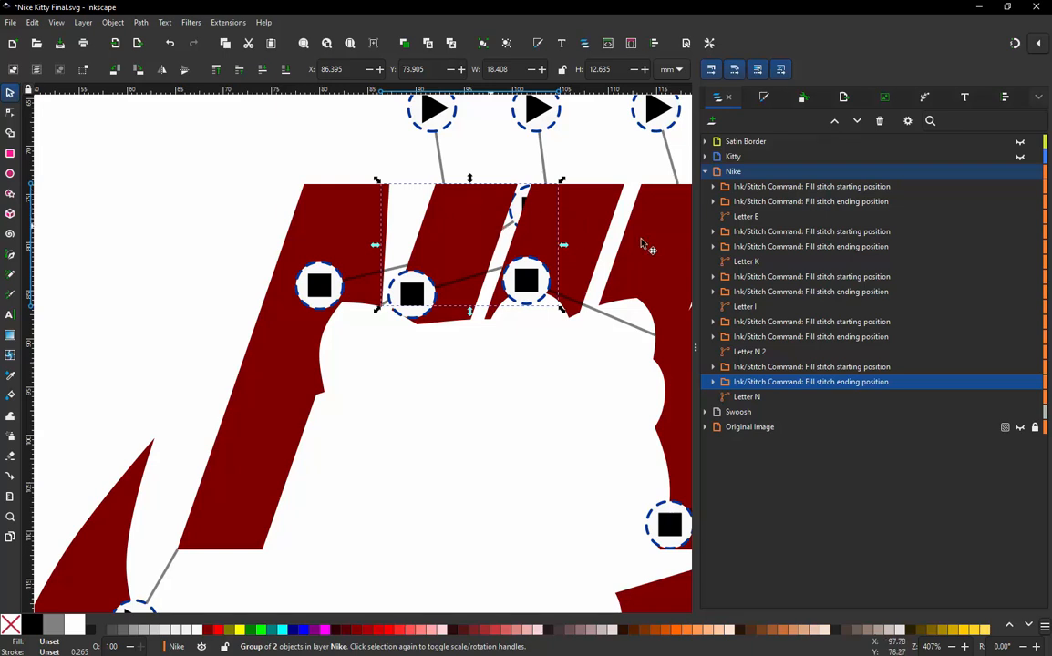
- Fine-tune Letter N's fill stitch ending position command so its connector meets the letter's lower tip facing Letter N 2
{"action": "left_click", "coordinate": [802, 366]}
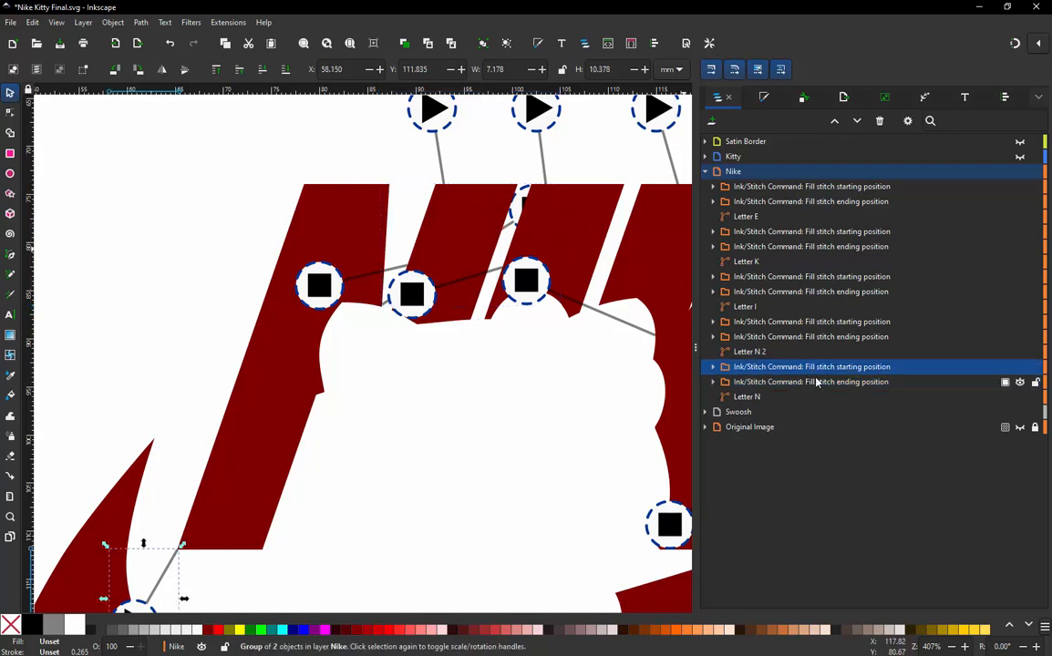
{"action": "left_click", "coordinate": [816, 383]}
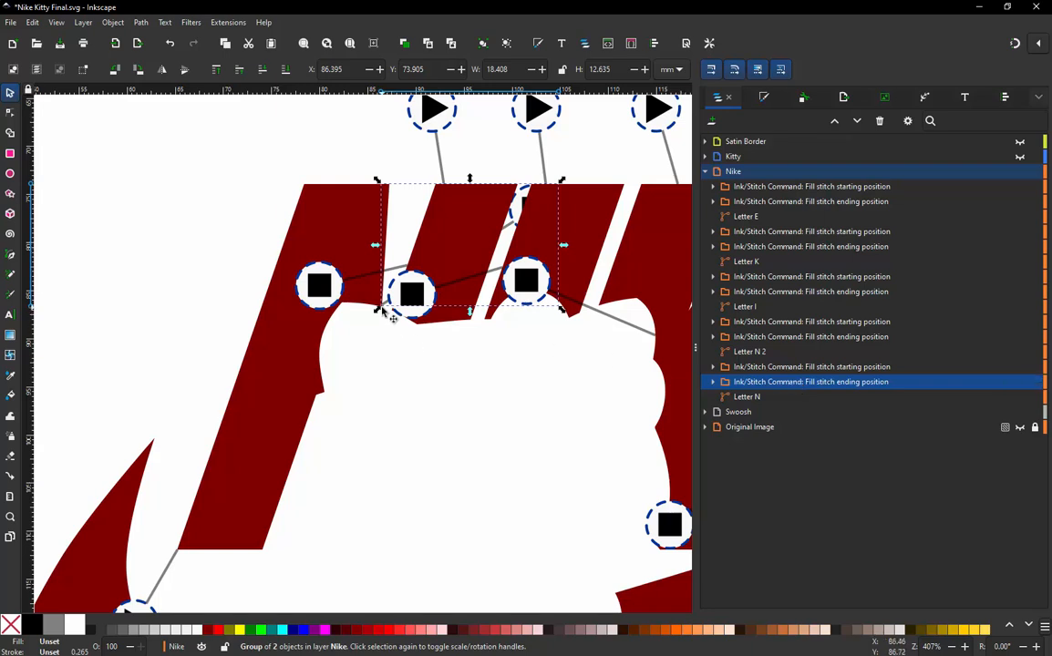
{"action": "scroll", "coordinate": [387, 313], "scroll_direction": "up", "scroll_amount": 5}
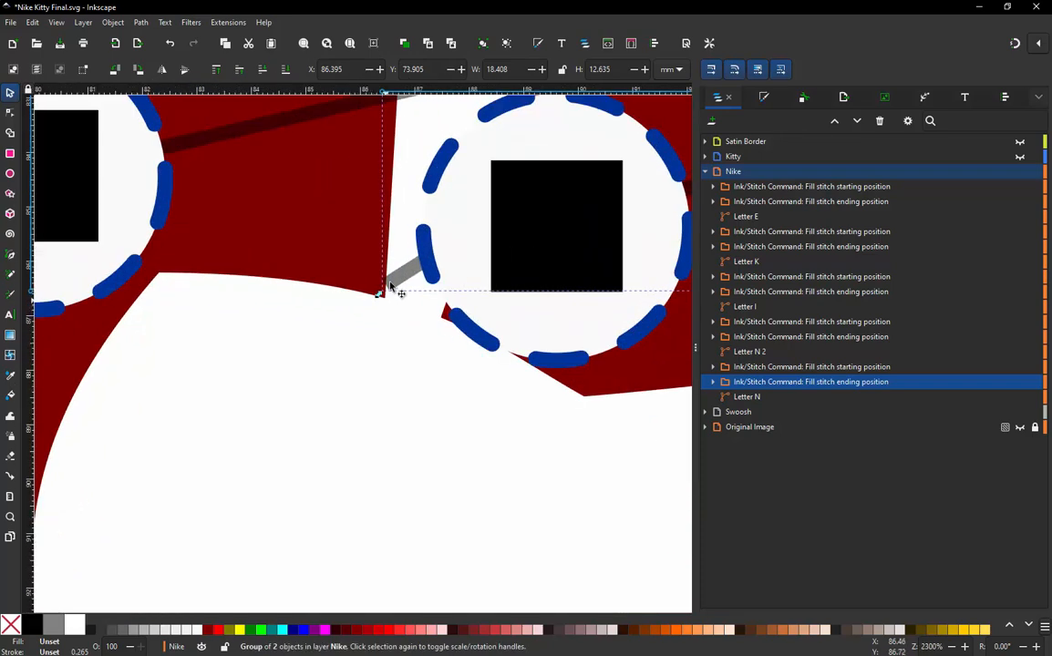
{"action": "left_click_drag", "start_coordinate": [393, 285], "coordinate": [390, 309]}
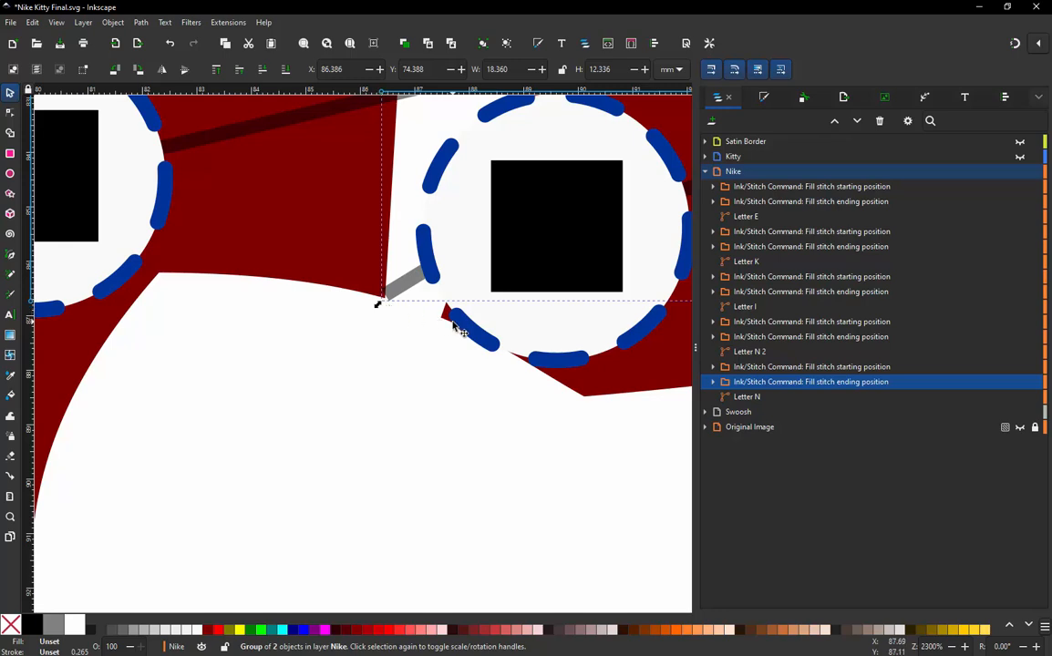
{"action": "scroll", "coordinate": [368, 368], "scroll_direction": "down", "scroll_amount": 5, "text": "ctrl"}
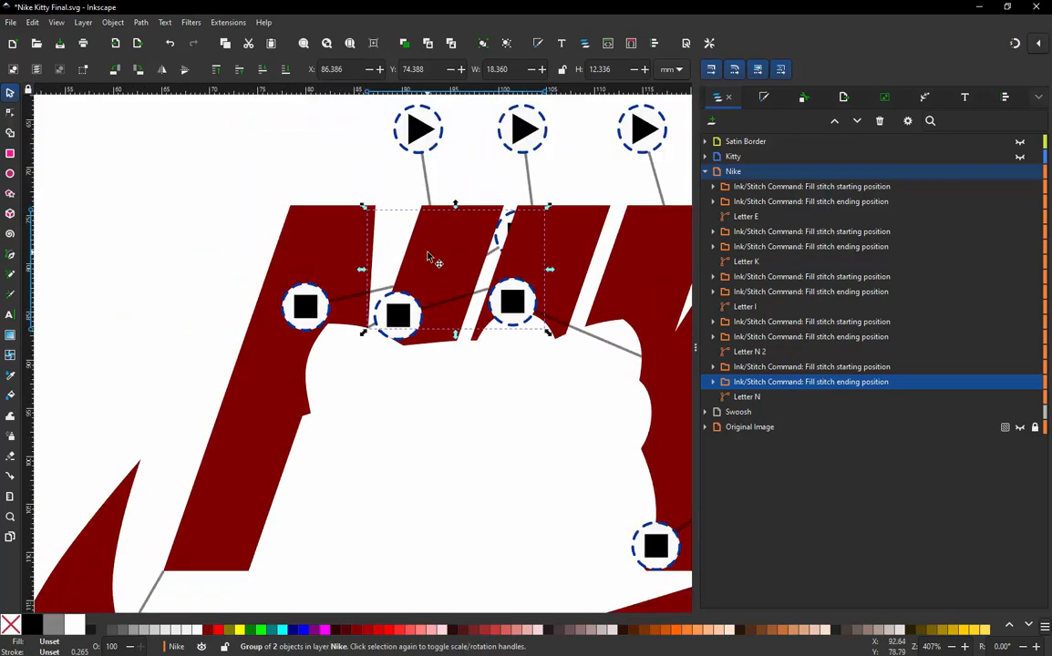
- Move Letter N 2's fill stitch starting position command into the white cutout below, with its connector meeting the letter's lower-left corner
{"action": "left_click", "coordinate": [748, 352]}
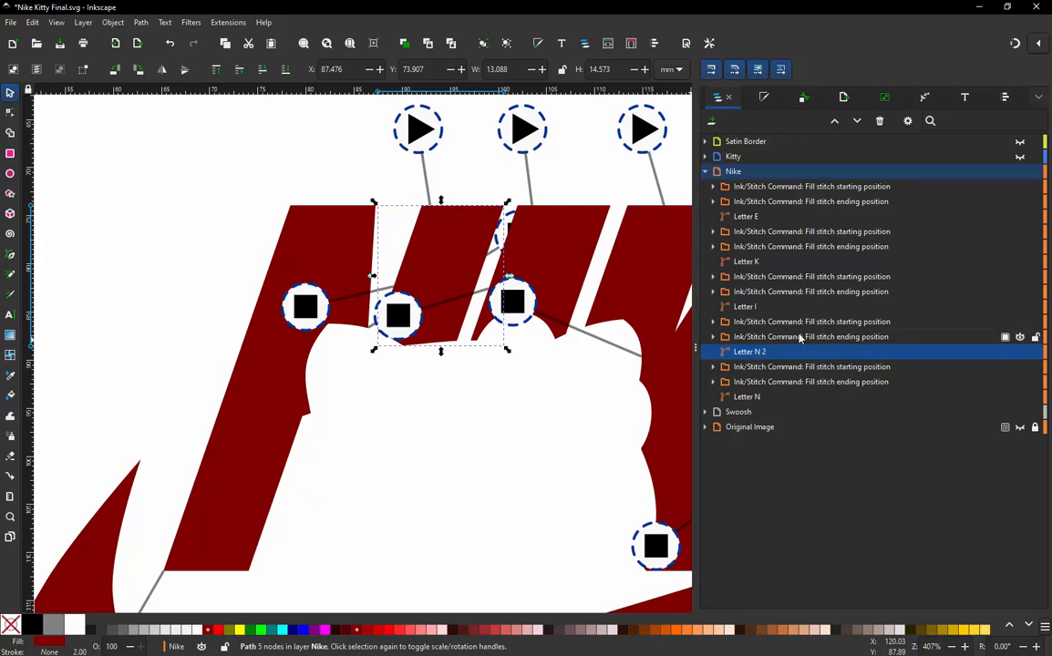
{"action": "left_click", "coordinate": [764, 321]}
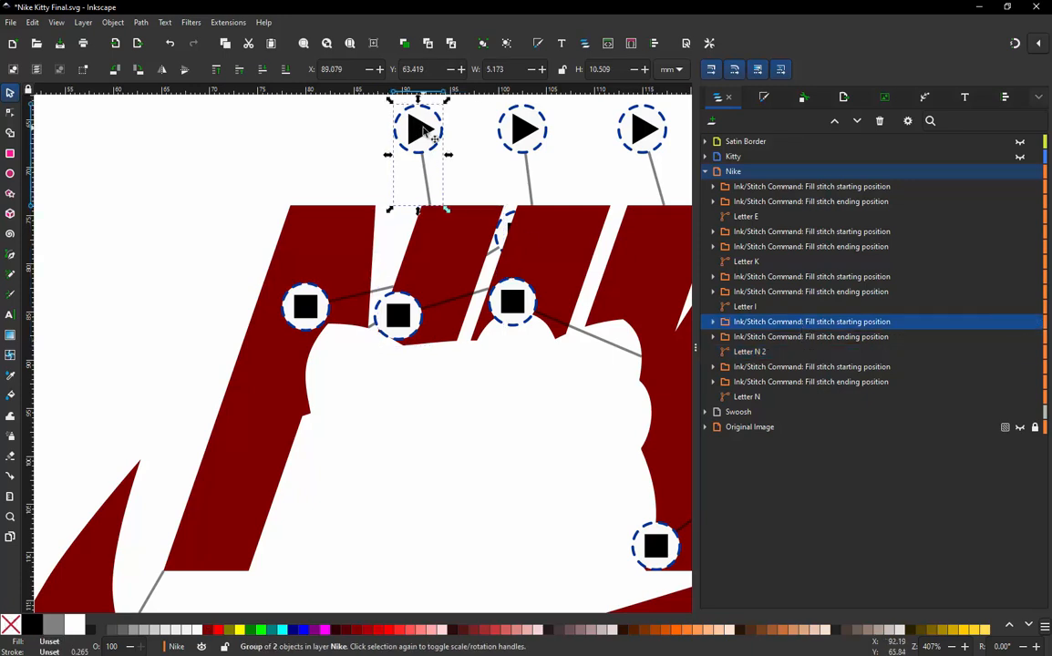
{"action": "mouse_move", "coordinate": [425, 132]}
{"action": "left_mouse_down"}
{"action": "mouse_move", "coordinate": [334, 260]}
{"action": "mouse_move", "coordinate": [324, 328]}
{"action": "left_mouse_up"}
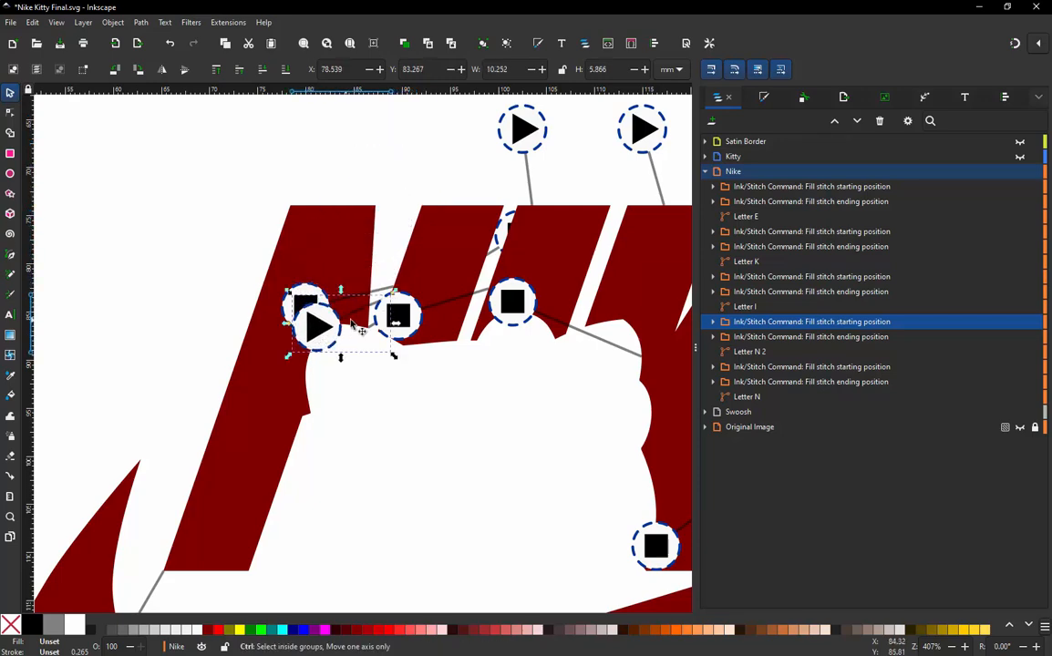
{"action": "scroll", "coordinate": [352, 323], "scroll_direction": "up", "scroll_amount": 4}
{"action": "mouse_move", "coordinate": [263, 343]}
{"action": "left_mouse_down"}
{"action": "mouse_move", "coordinate": [308, 493]}
{"action": "mouse_move", "coordinate": [309, 545]}
{"action": "left_mouse_up"}
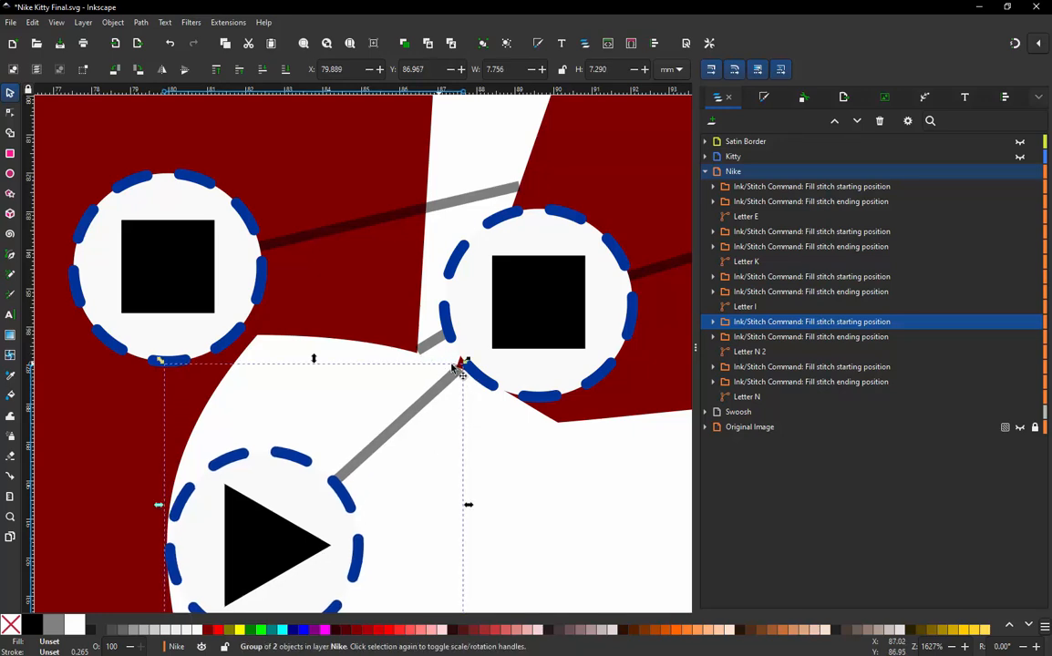
{"action": "scroll", "coordinate": [399, 372], "scroll_direction": "down", "scroll_amount": 4}
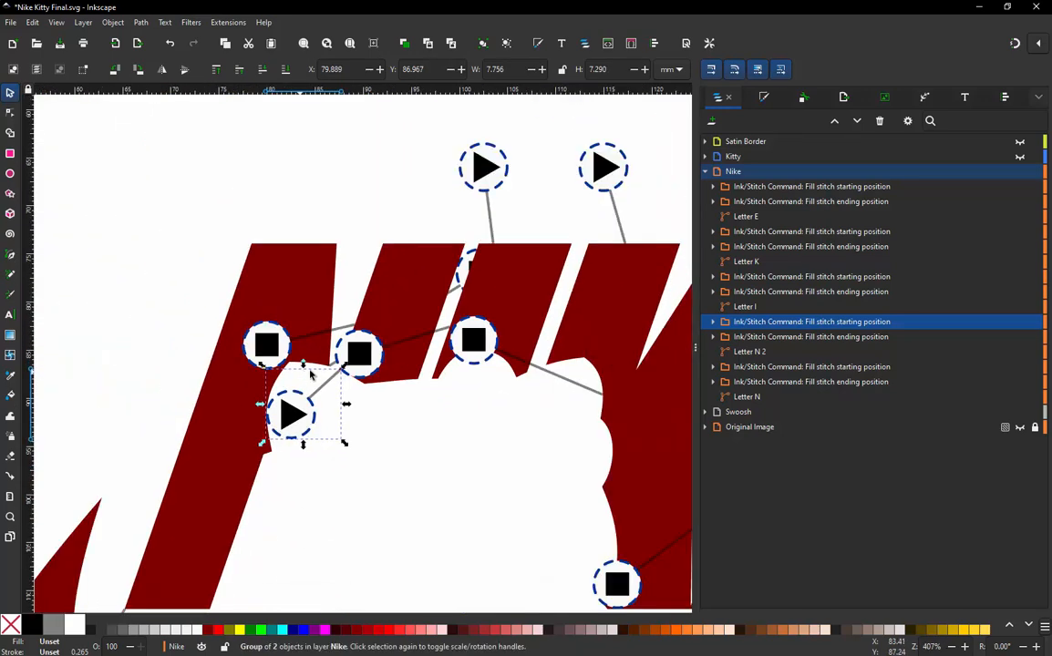
- Move Letter N 2's fill stitch ending position command into the white cutout, with its connector meeting the letter's lower-right corner
{"action": "scroll", "coordinate": [413, 360], "scroll_direction": "up", "scroll_amount": 1}
{"action": "left_click", "coordinate": [207, 341]}
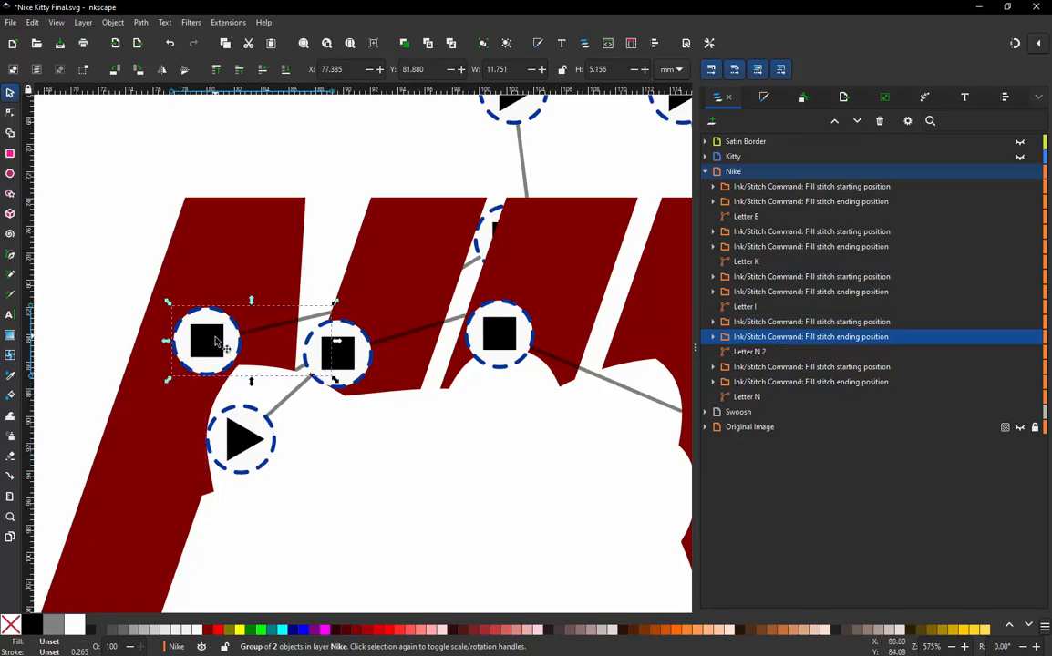
{"action": "mouse_move", "coordinate": [206, 341]}
{"action": "left_mouse_down"}
{"action": "mouse_move", "coordinate": [474, 393]}
{"action": "mouse_move", "coordinate": [455, 453]}
{"action": "left_mouse_up"}
{"action": "scroll", "coordinate": [451, 446], "scroll_direction": "up", "scroll_amount": 3}
{"action": "left_click", "coordinate": [435, 461]}
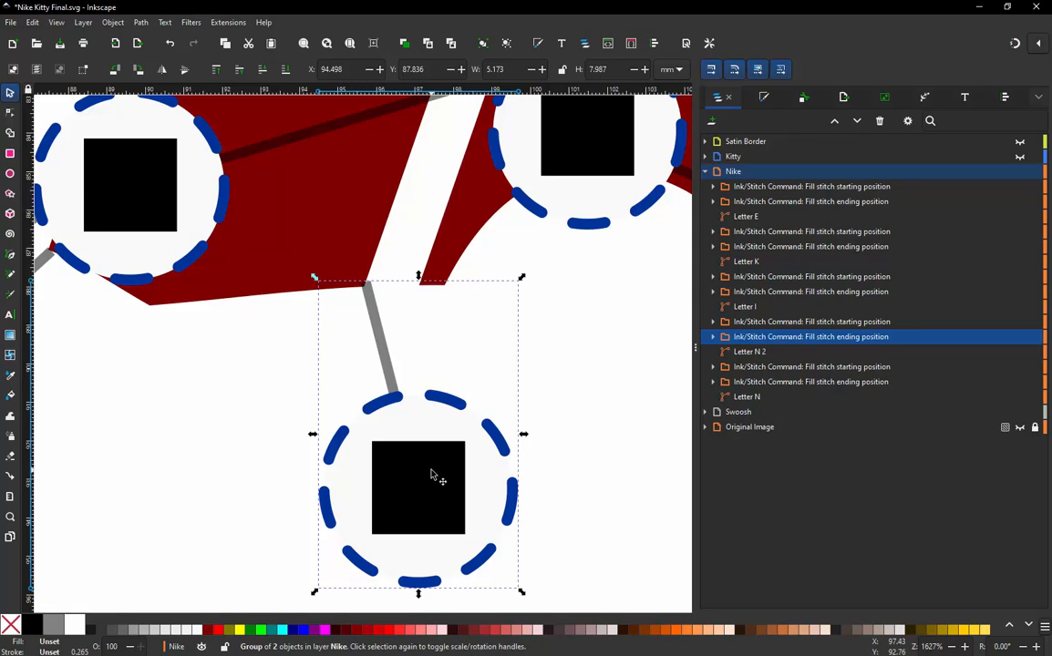
{"action": "scroll", "coordinate": [435, 468], "scroll_direction": "down", "scroll_amount": 2}
{"action": "scroll", "coordinate": [460, 264], "scroll_direction": "down", "scroll_amount": 2}
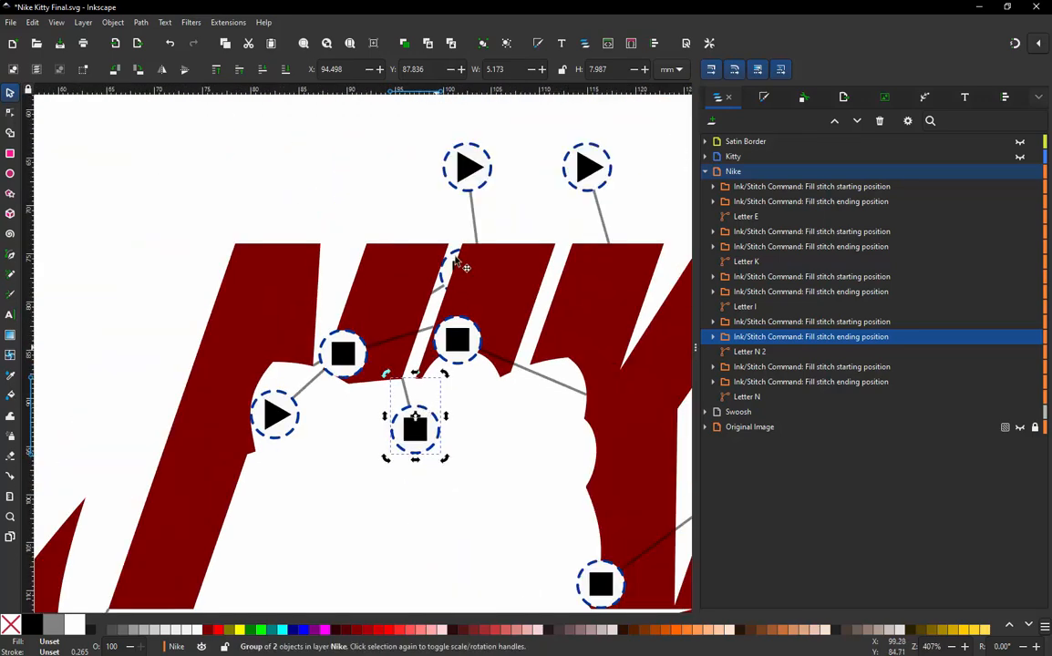
- Place Letter I's fill stitch starting and ending position commands in the white cutout, aimed at its lower-left and lower-right corners
{"action": "mouse_move", "coordinate": [470, 185]}
{"action": "left_mouse_down"}
{"action": "mouse_move", "coordinate": [420, 262]}
{"action": "mouse_move", "coordinate": [360, 392]}
{"action": "mouse_move", "coordinate": [350, 458]}
{"action": "left_mouse_up"}
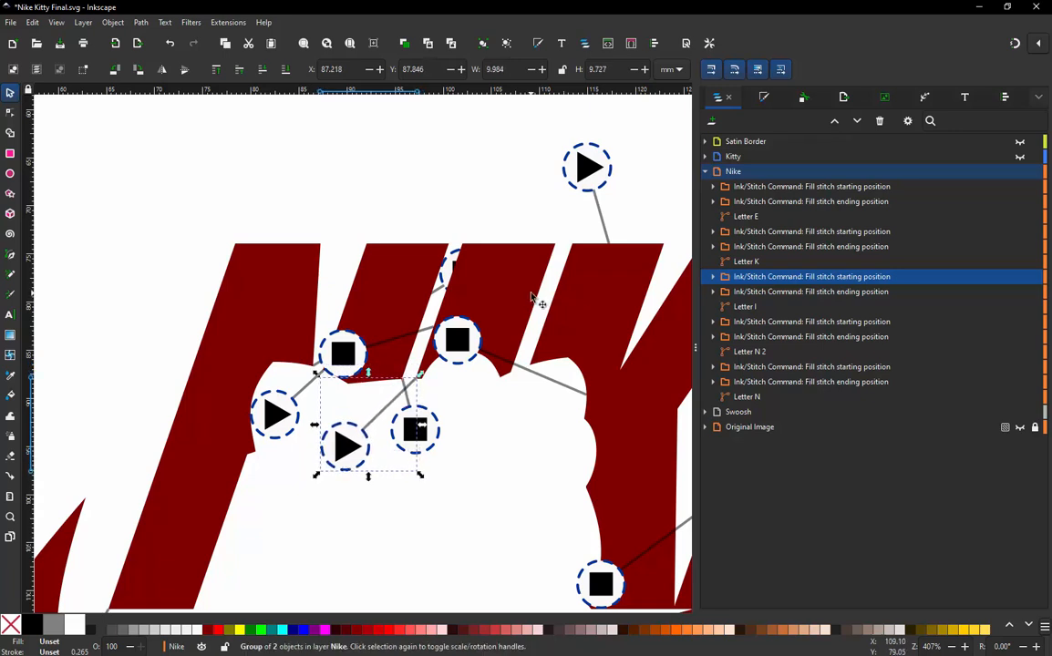
{"action": "left_click", "coordinate": [350, 354]}
{"action": "mouse_move", "coordinate": [350, 352]}
{"action": "left_mouse_down"}
{"action": "mouse_move", "coordinate": [391, 256]}
{"action": "mouse_move", "coordinate": [542, 310]}
{"action": "mouse_move", "coordinate": [536, 364]}
{"action": "mouse_move", "coordinate": [560, 387]}
{"action": "mouse_move", "coordinate": [541, 413]}
{"action": "left_mouse_up"}
- Move Letter K's fill stitch starting position command between Letter N 2 and Letter I, with its connector meeting Letter K's corner beside Letter I
{"action": "mouse_move", "coordinate": [584, 168]}
{"action": "left_mouse_down"}
{"action": "mouse_move", "coordinate": [485, 305]}
{"action": "mouse_move", "coordinate": [451, 336]}
{"action": "mouse_move", "coordinate": [435, 306]}
{"action": "mouse_move", "coordinate": [432, 316]}
{"action": "left_mouse_up"}
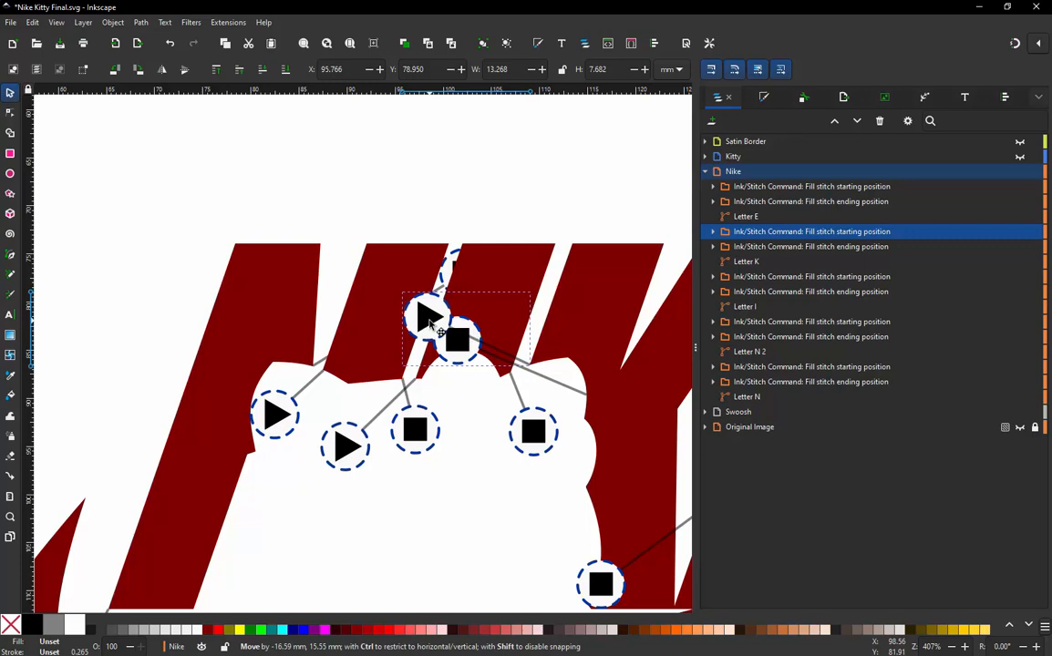
{"action": "scroll", "coordinate": [381, 308], "scroll_direction": "down", "scroll_amount": 3}
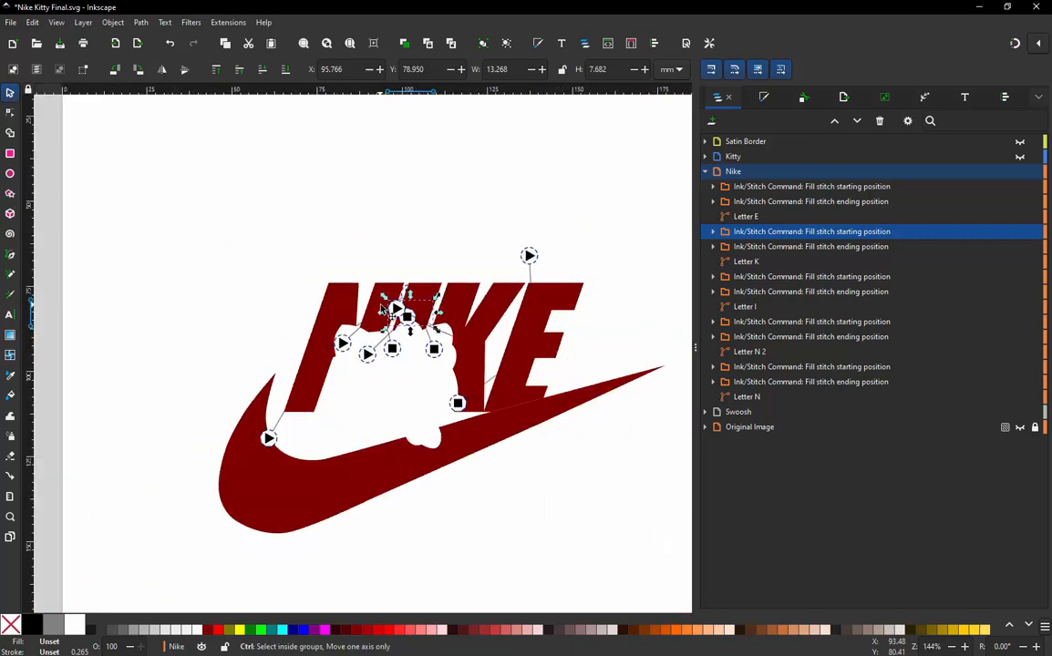
{"action": "scroll", "coordinate": [470, 438], "scroll_direction": "up", "scroll_amount": 2}
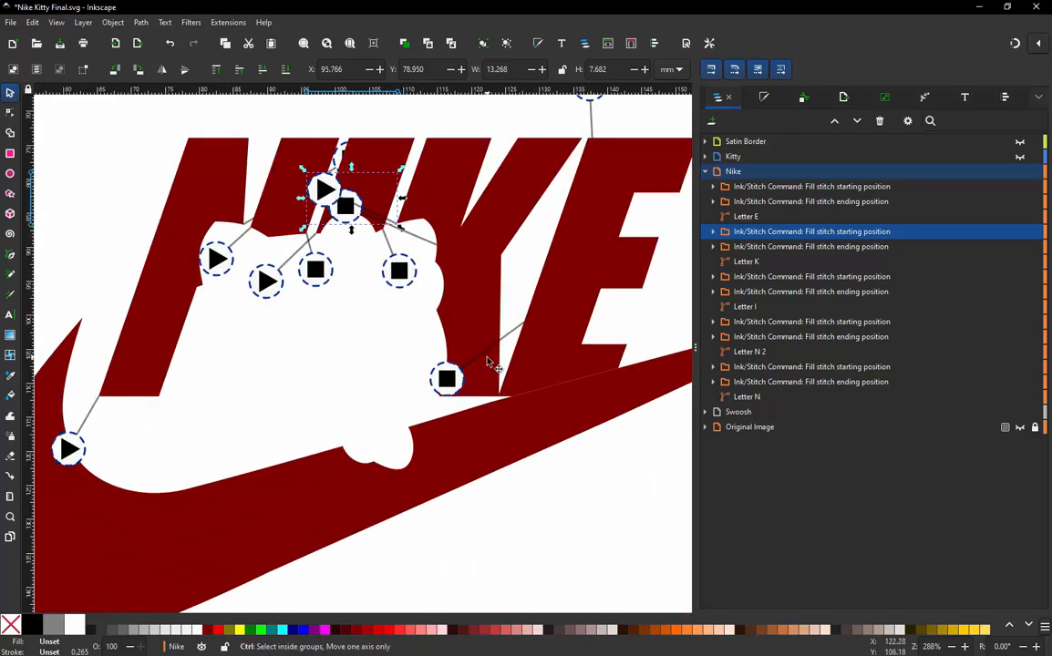
{"action": "scroll", "coordinate": [489, 362], "scroll_direction": "down", "scroll_amount": 2}
{"action": "scroll", "coordinate": [453, 255], "scroll_direction": "up", "scroll_amount": 2}
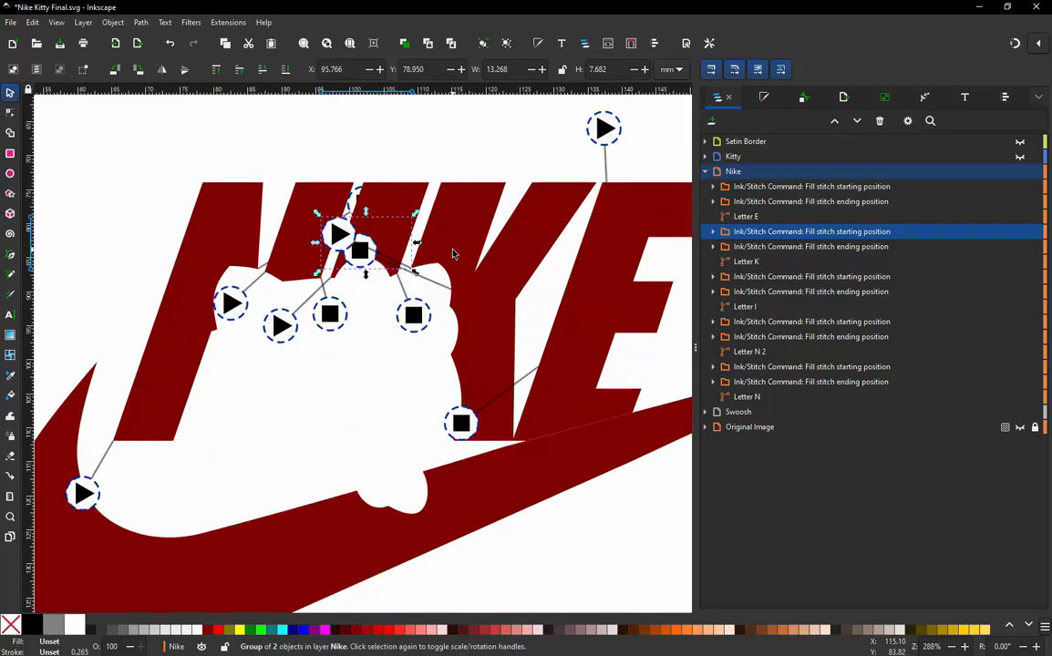
- Move Letter K's fill stitch ending position command onto the swoosh's lower edge, with its connector meeting the letter's lower-right corner
{"action": "left_click", "coordinate": [365, 271]}
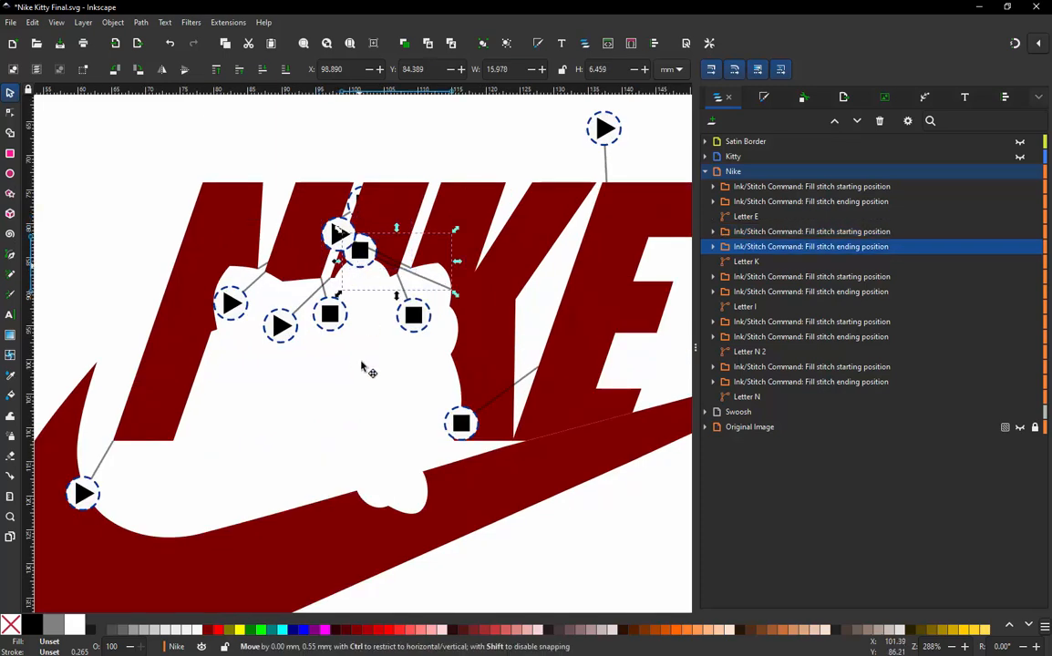
{"action": "mouse_move", "coordinate": [365, 270]}
{"action": "left_mouse_down"}
{"action": "mouse_move", "coordinate": [392, 457]}
{"action": "mouse_move", "coordinate": [551, 513]}
{"action": "mouse_move", "coordinate": [547, 591]}
{"action": "left_mouse_up"}
{"action": "scroll", "coordinate": [539, 413], "scroll_direction": "down", "scroll_amount": 2}
{"action": "scroll", "coordinate": [532, 510], "scroll_direction": "up", "scroll_amount": 4}
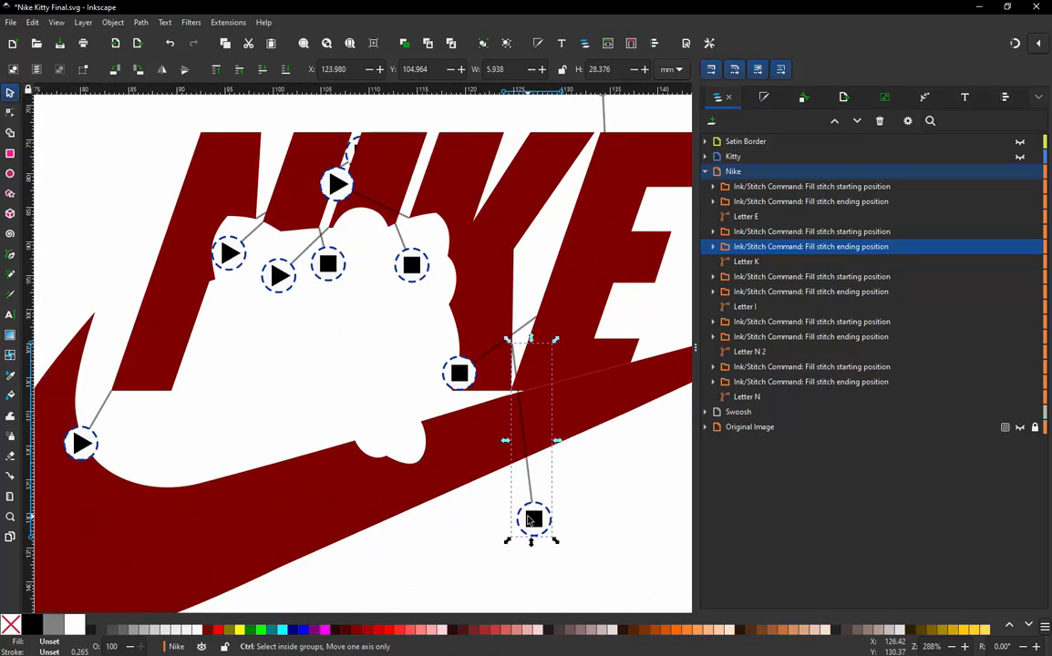
{"action": "mouse_move", "coordinate": [534, 490]}
{"action": "left_mouse_down"}
{"action": "mouse_move", "coordinate": [511, 399]}
{"action": "mouse_move", "coordinate": [483, 365]}
{"action": "mouse_move", "coordinate": [501, 356]}
{"action": "left_mouse_up"}
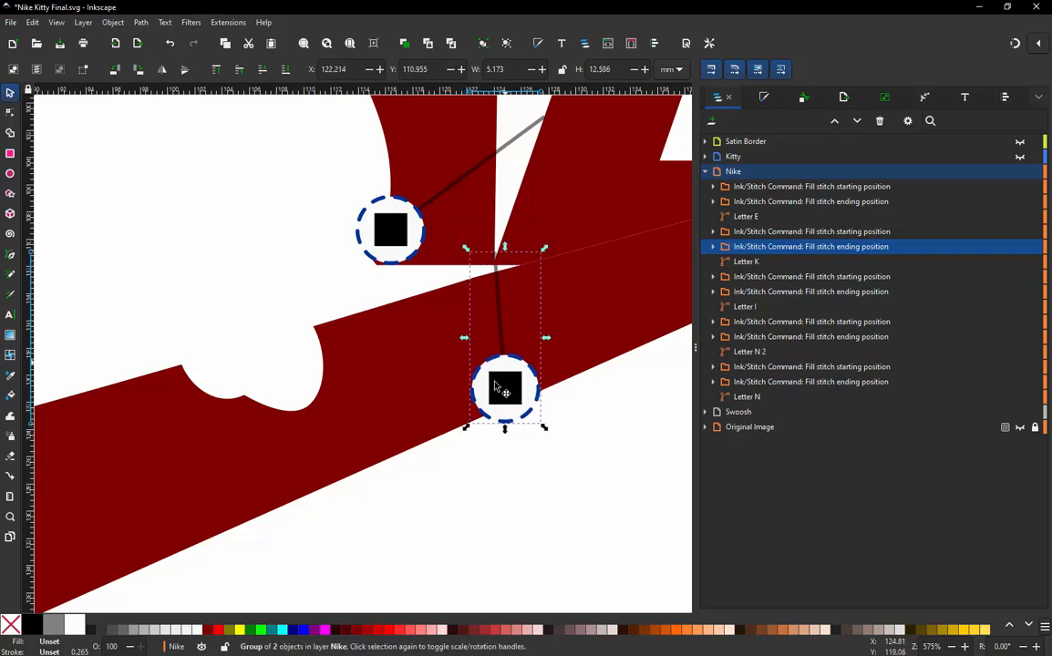
- Move Letter E's fill stitch starting position command onto the swoosh's lower edge, with its connector aimed at the letter's lower-left corner
{"action": "scroll", "coordinate": [552, 242], "scroll_direction": "down", "scroll_amount": 3}
{"action": "mouse_move", "coordinate": [546, 137]}
{"action": "left_mouse_down"}
{"action": "mouse_move", "coordinate": [417, 239]}
{"action": "mouse_move", "coordinate": [426, 488]}
{"action": "mouse_move", "coordinate": [436, 470]}
{"action": "left_mouse_up"}
{"action": "scroll", "coordinate": [447, 439], "scroll_direction": "up", "scroll_amount": 4}
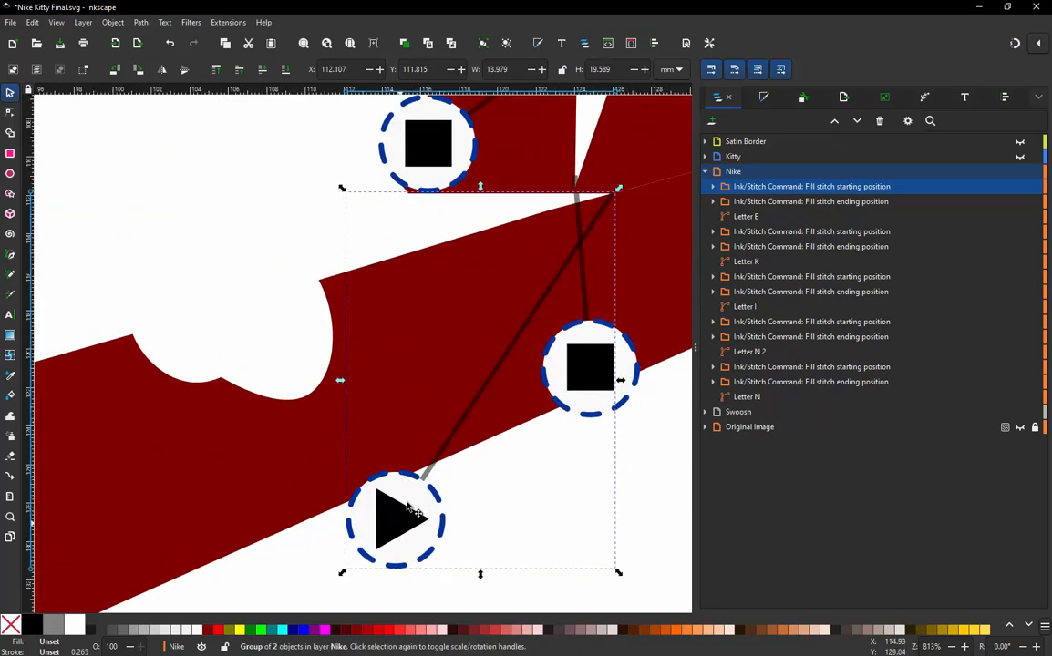
{"action": "mouse_move", "coordinate": [402, 526]}
{"action": "left_mouse_down"}
{"action": "mouse_move", "coordinate": [398, 427]}
{"action": "mouse_move", "coordinate": [386, 440]}
{"action": "left_mouse_up"}
{"action": "scroll", "coordinate": [385, 440], "scroll_direction": "down", "scroll_amount": 4}
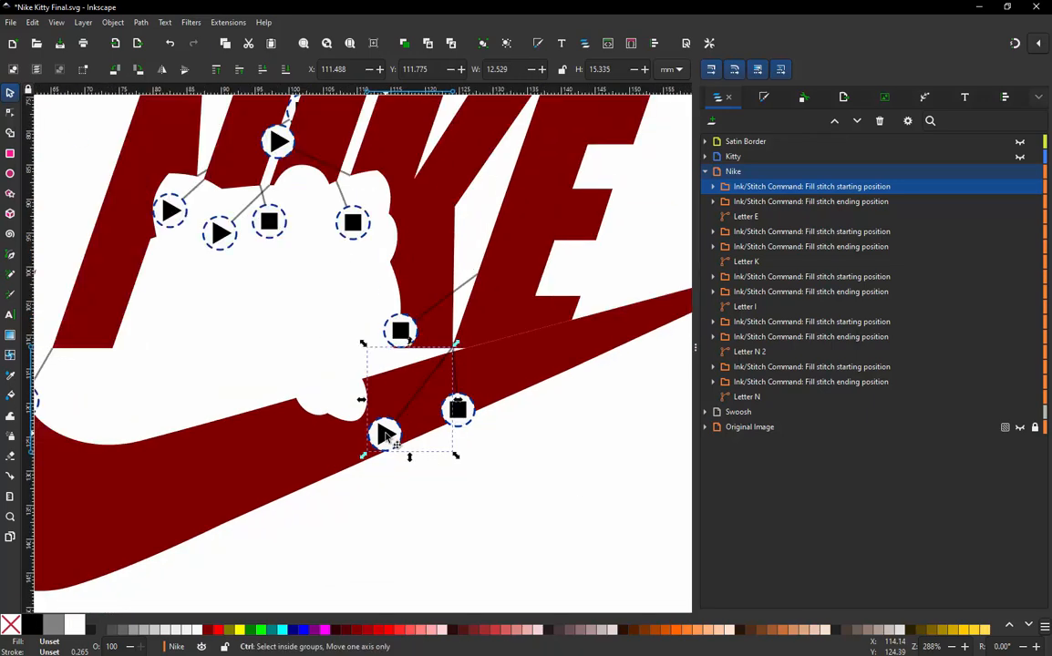
- Move Letter E's fill stitch ending position command to the swoosh's lower edge, with its connector meeting the letter's lower-right tip
{"action": "mouse_move", "coordinate": [401, 364]}
{"action": "left_mouse_down"}
{"action": "mouse_move", "coordinate": [517, 381]}
{"action": "mouse_move", "coordinate": [529, 395]}
{"action": "left_mouse_up"}
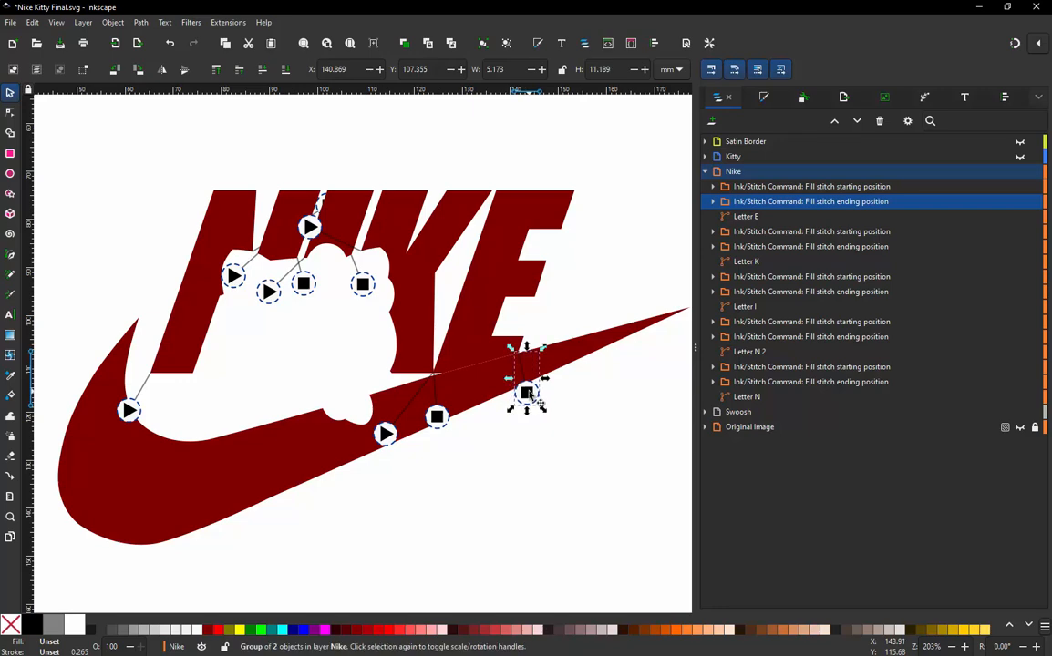
{"action": "scroll", "coordinate": [529, 395], "scroll_direction": "up", "scroll_amount": 5}
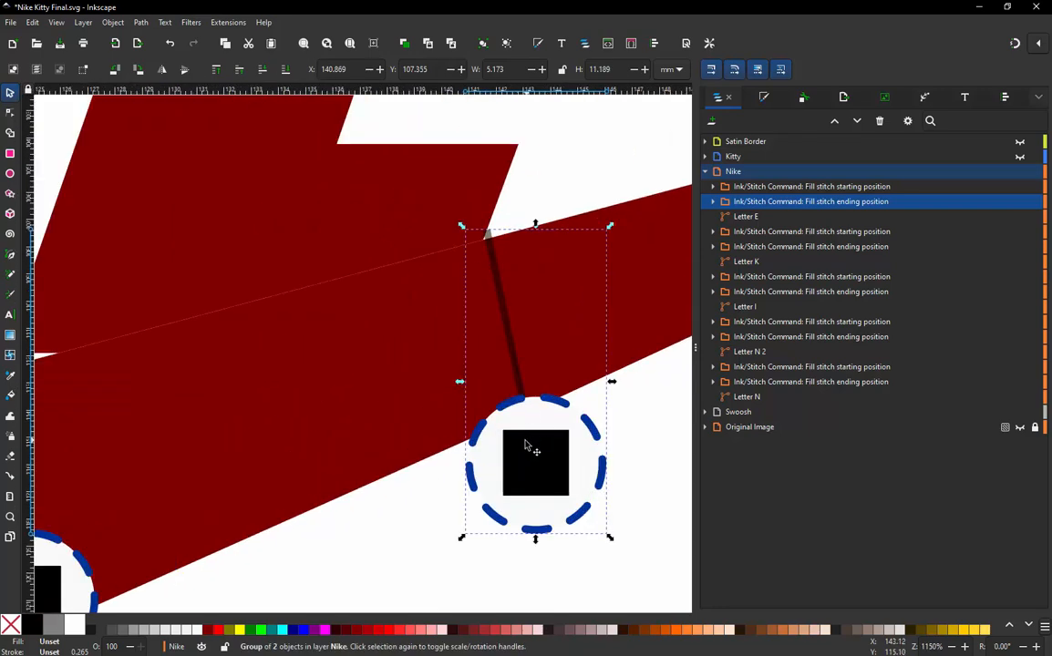
{"action": "left_click_drag", "start_coordinate": [525, 440], "coordinate": [517, 446]}
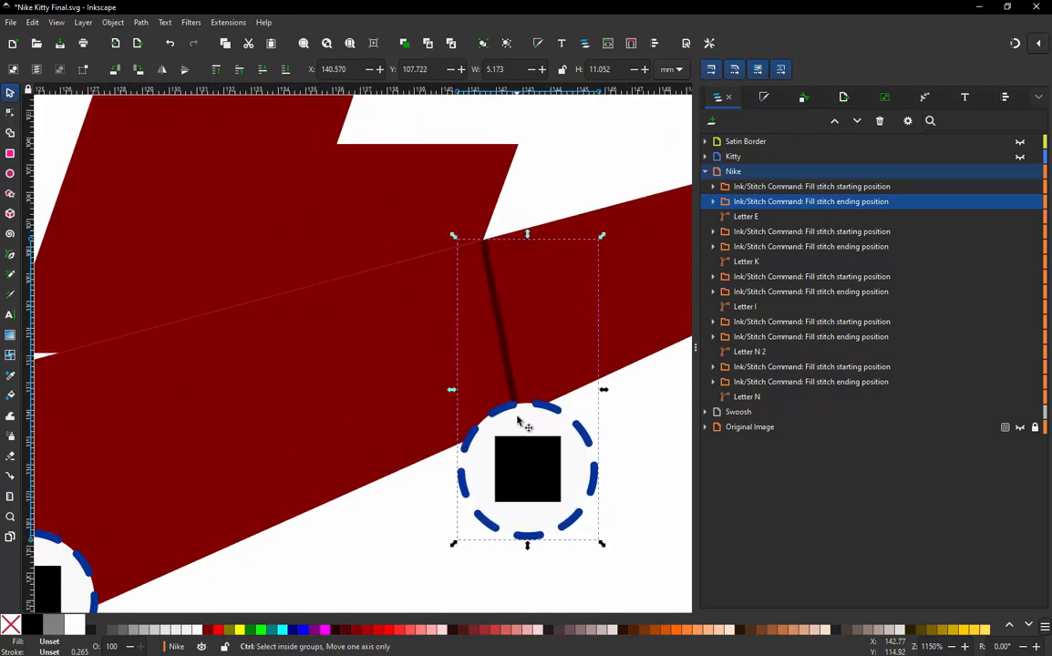
{"action": "scroll", "coordinate": [517, 422], "scroll_direction": "down", "scroll_amount": 6}
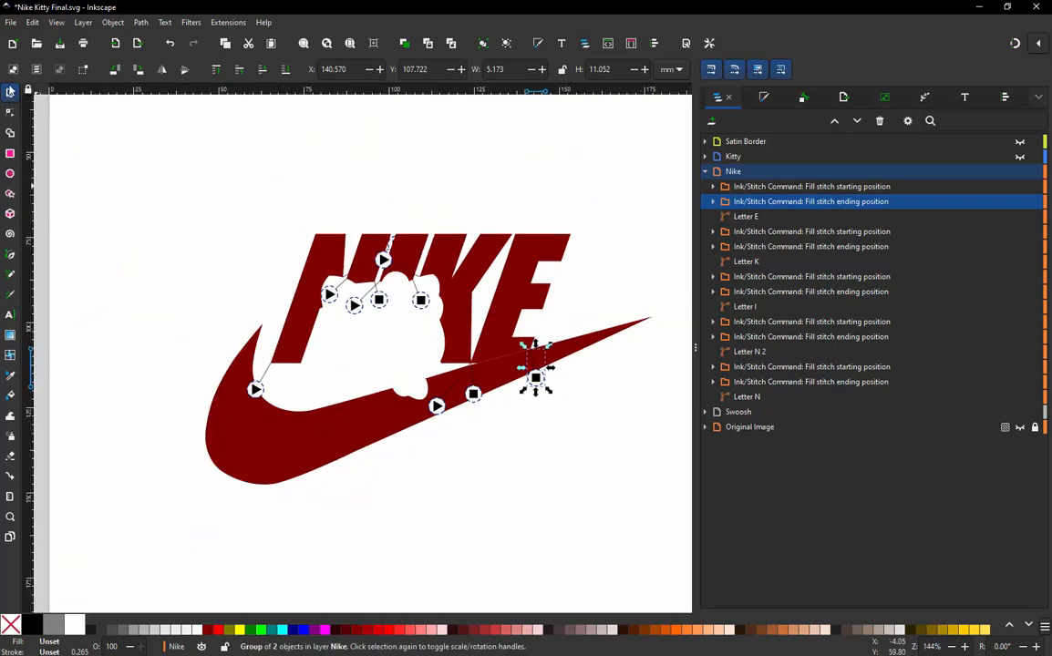
- Select all Nike letters, their position commands and the swoosh, and run the Ink/Stitch Simulator on them
{"action": "left_click", "coordinate": [172, 222]}
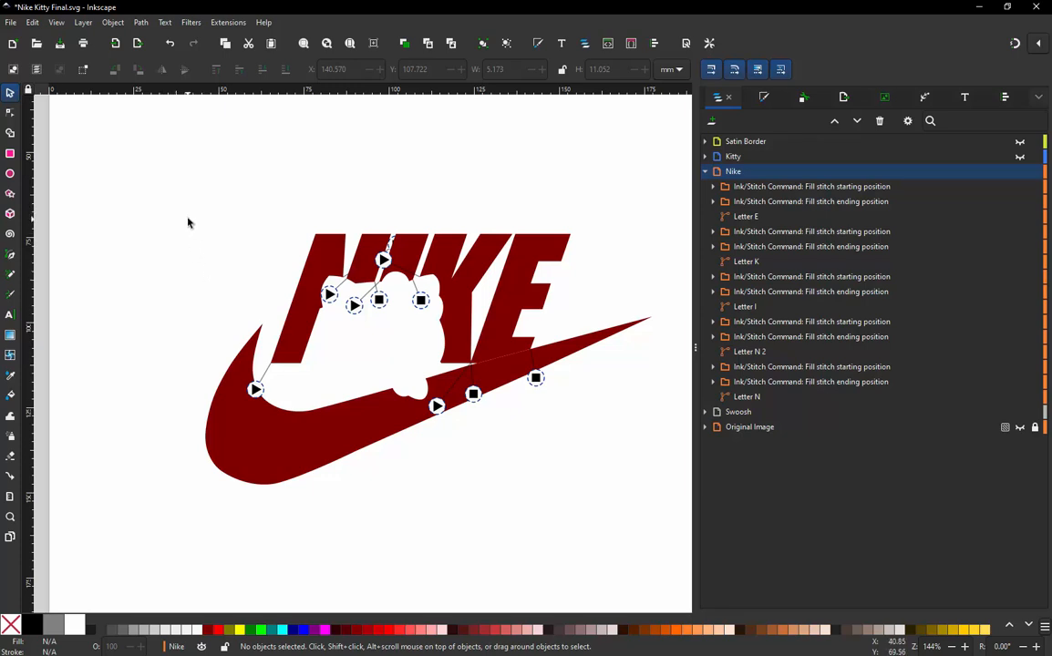
{"action": "left_click_drag", "start_coordinate": [146, 189], "coordinate": [664, 501]}
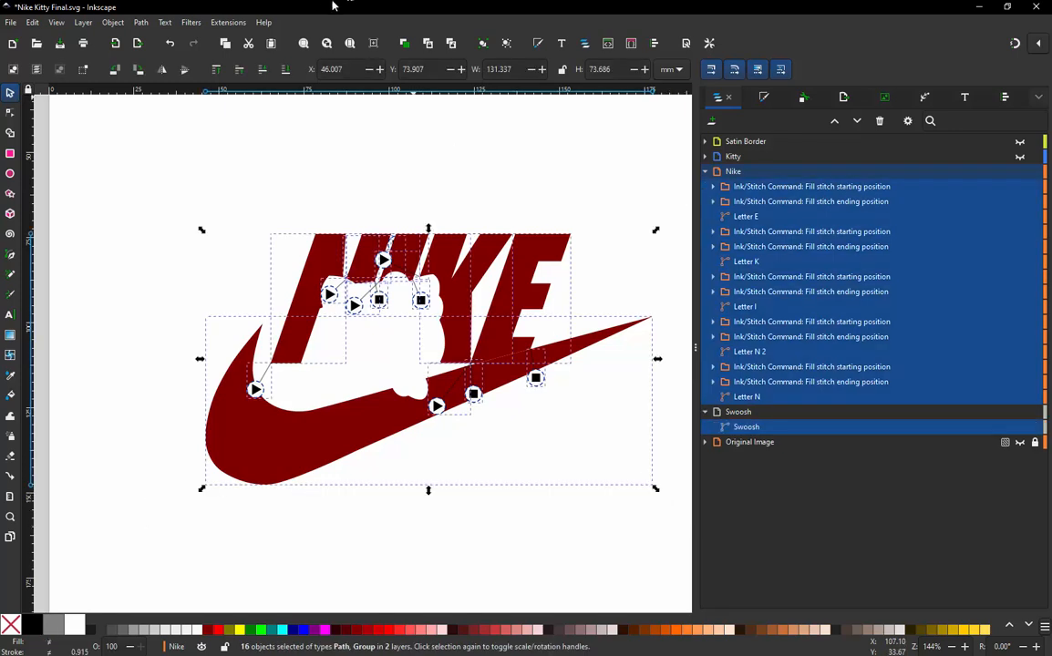
{"action": "left_click", "coordinate": [240, 26]}
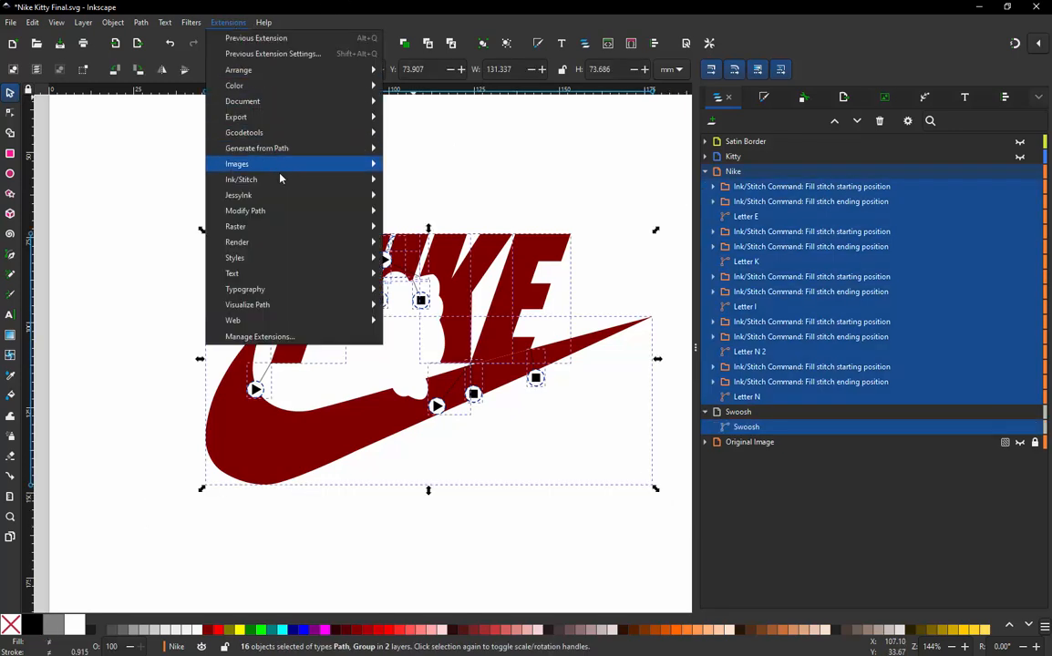
{"action": "mouse_move", "coordinate": [283, 185]}
{"action": "mouse_move", "coordinate": [469, 405]}
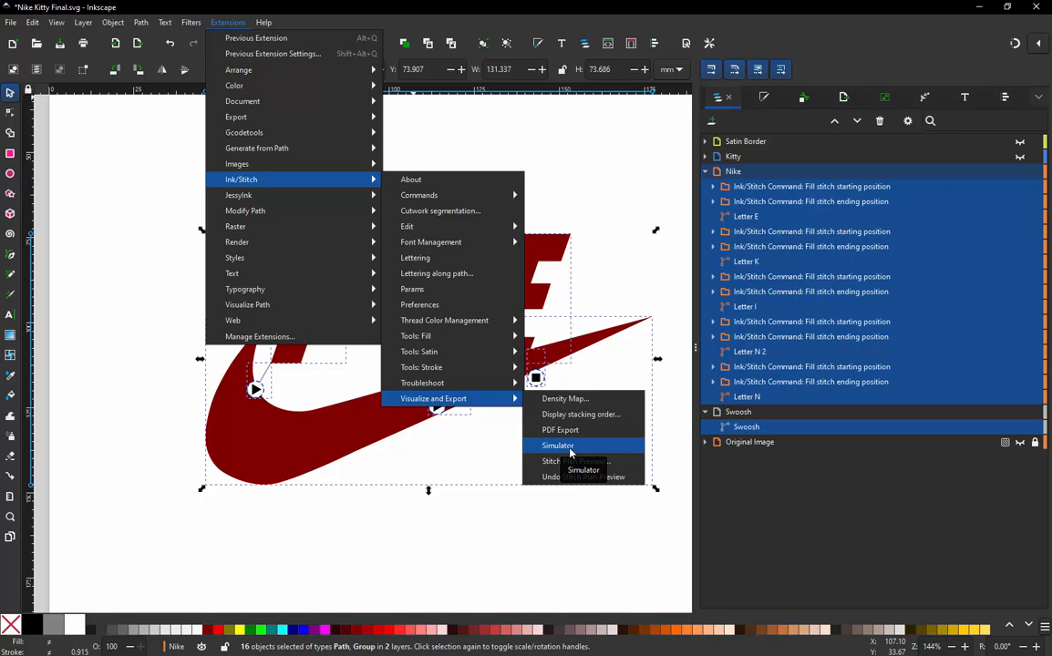
{"action": "left_click", "coordinate": [570, 447]}
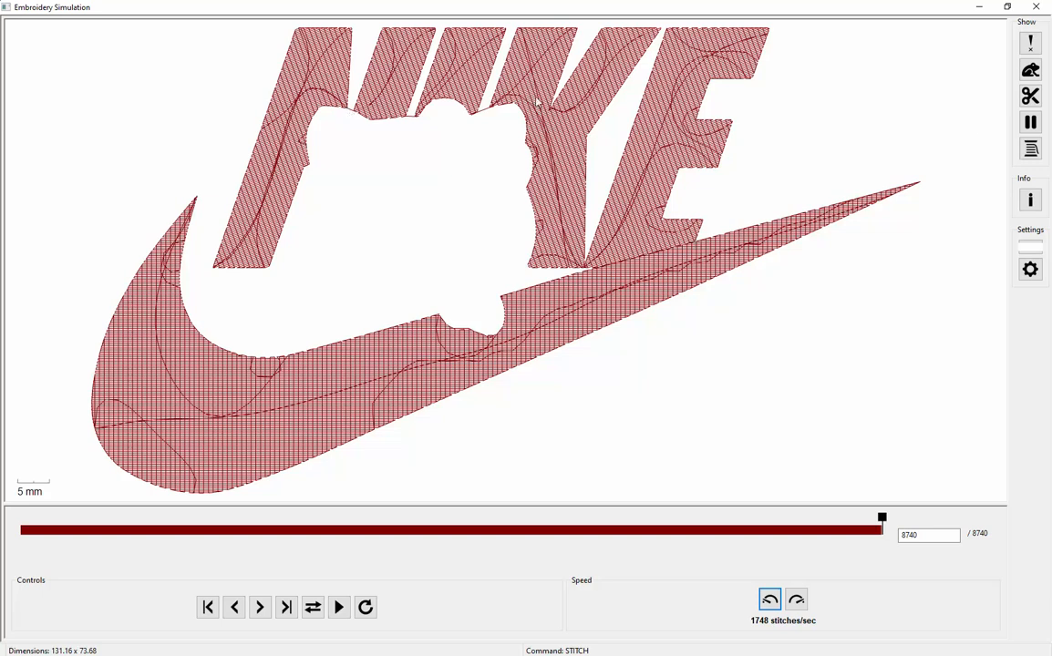
- Check the design info for the jump count, close it, and show the jumps in the simulation
{"action": "left_click", "coordinate": [1030, 200]}
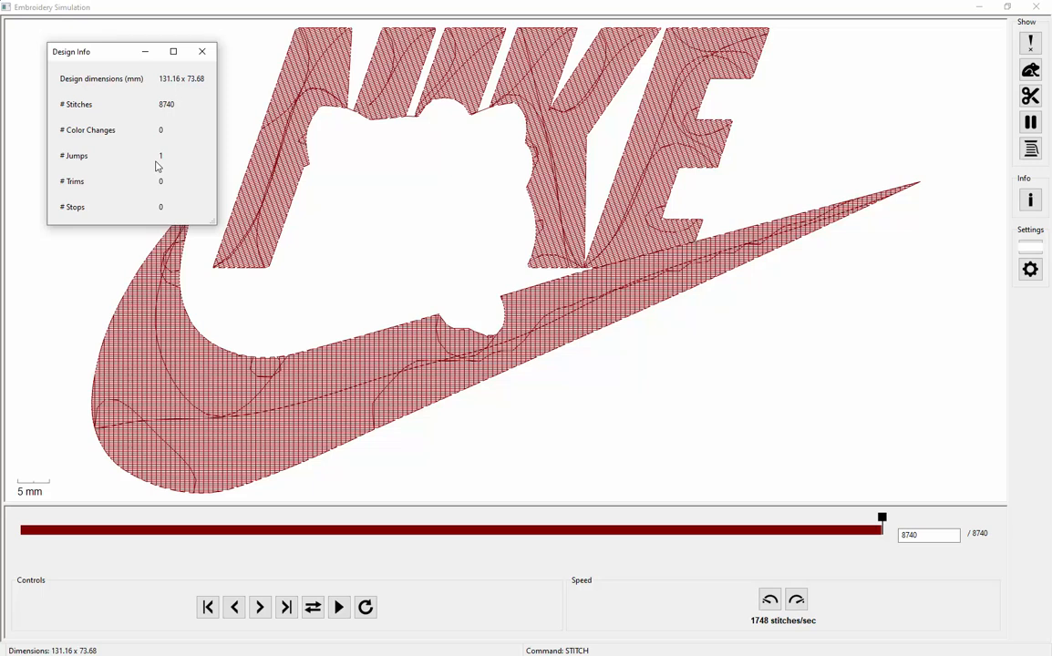
{"action": "left_click", "coordinate": [202, 51]}
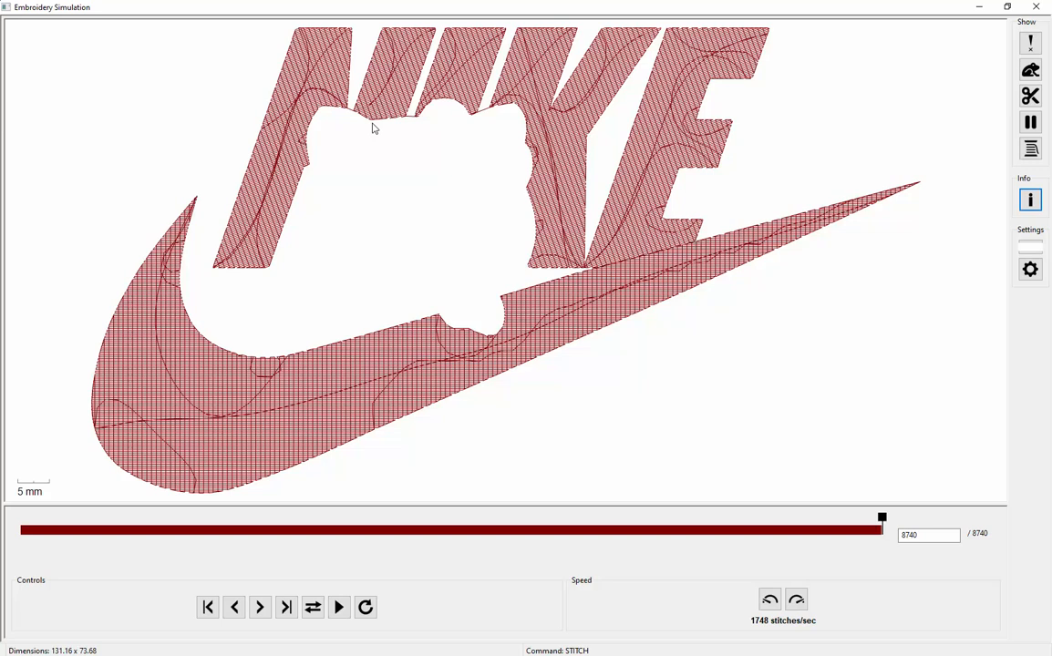
{"action": "left_click", "coordinate": [1031, 70]}
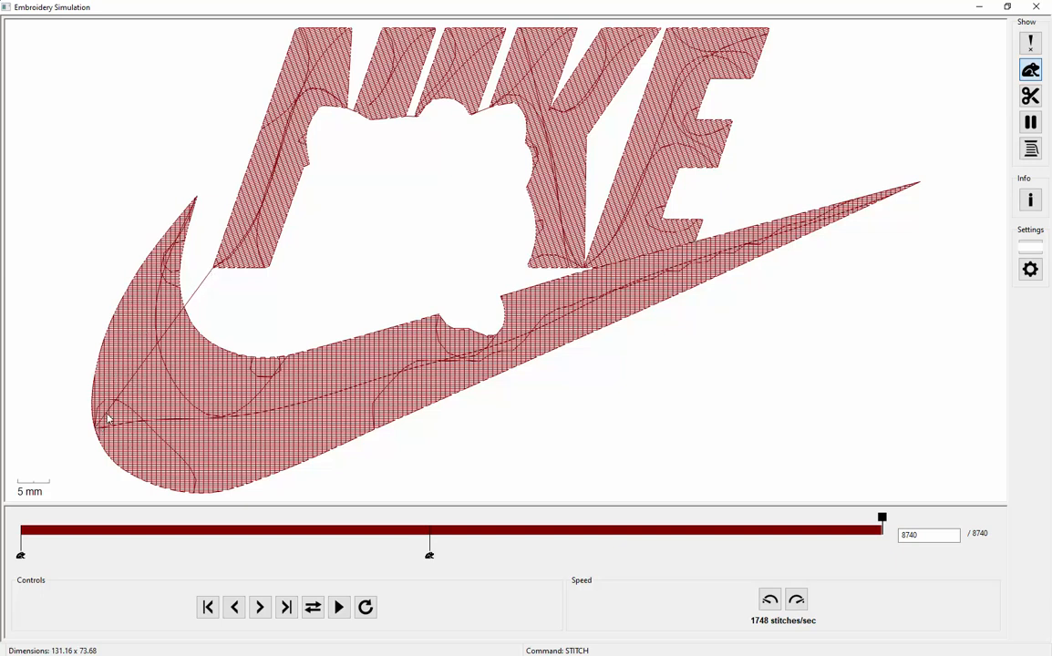
- Close the stitch simulation and measure the swoosh's thickness diagonally across its widest curved part
{"action": "left_click", "coordinate": [1038, 7]}
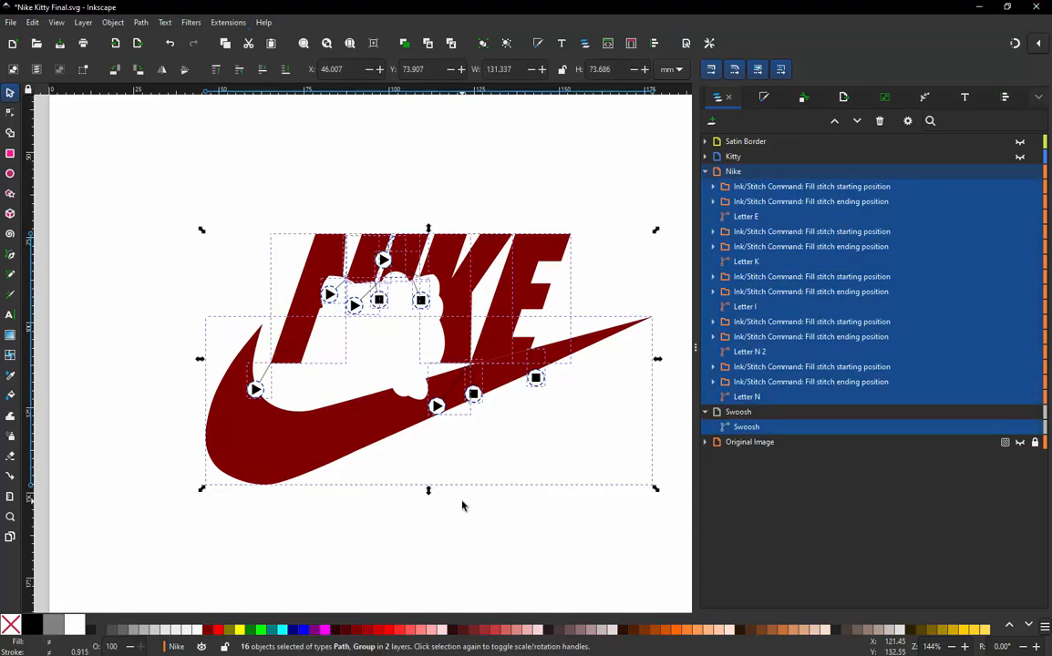
{"action": "left_click", "coordinate": [462, 506]}
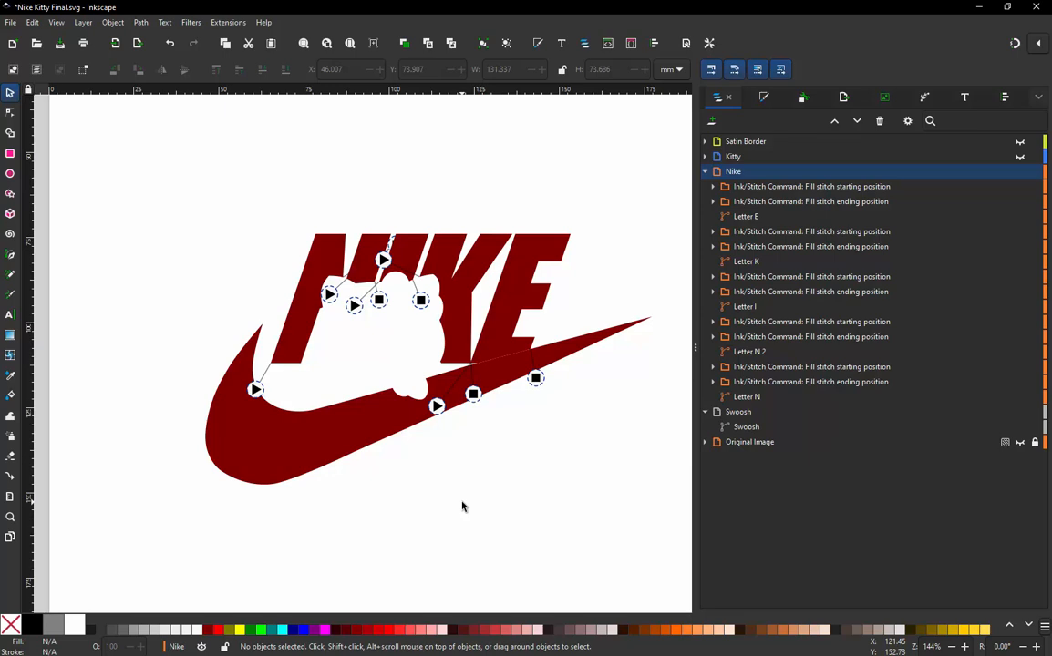
{"action": "left_click", "coordinate": [373, 444]}
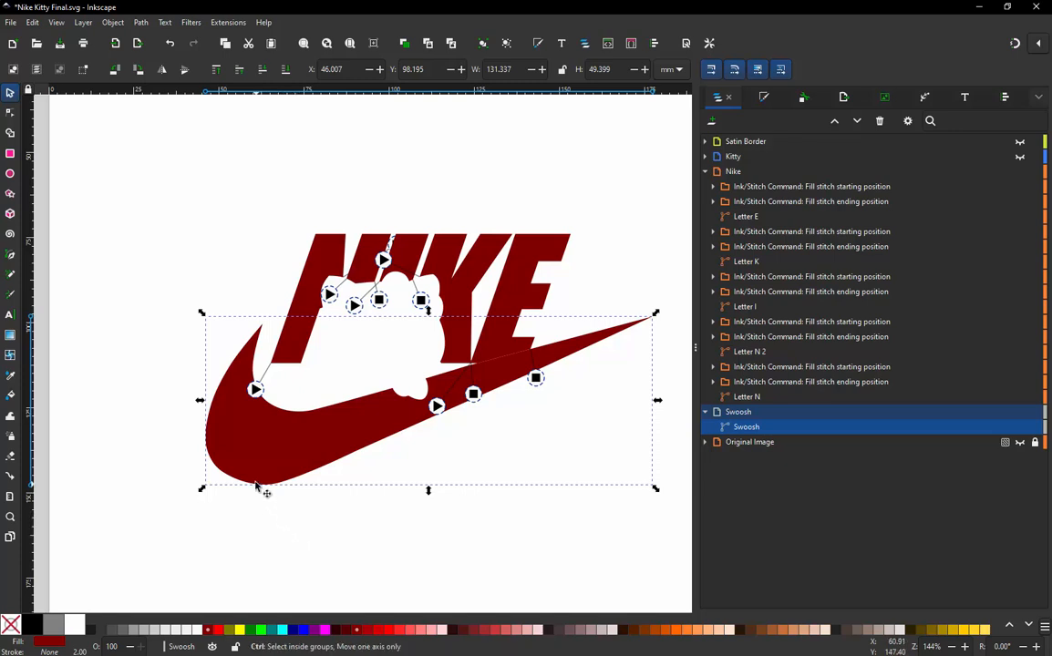
{"action": "scroll", "coordinate": [237, 437], "scroll_direction": "up", "scroll_amount": 1}
{"action": "scroll", "coordinate": [237, 437], "scroll_direction": "up", "scroll_amount": 2}
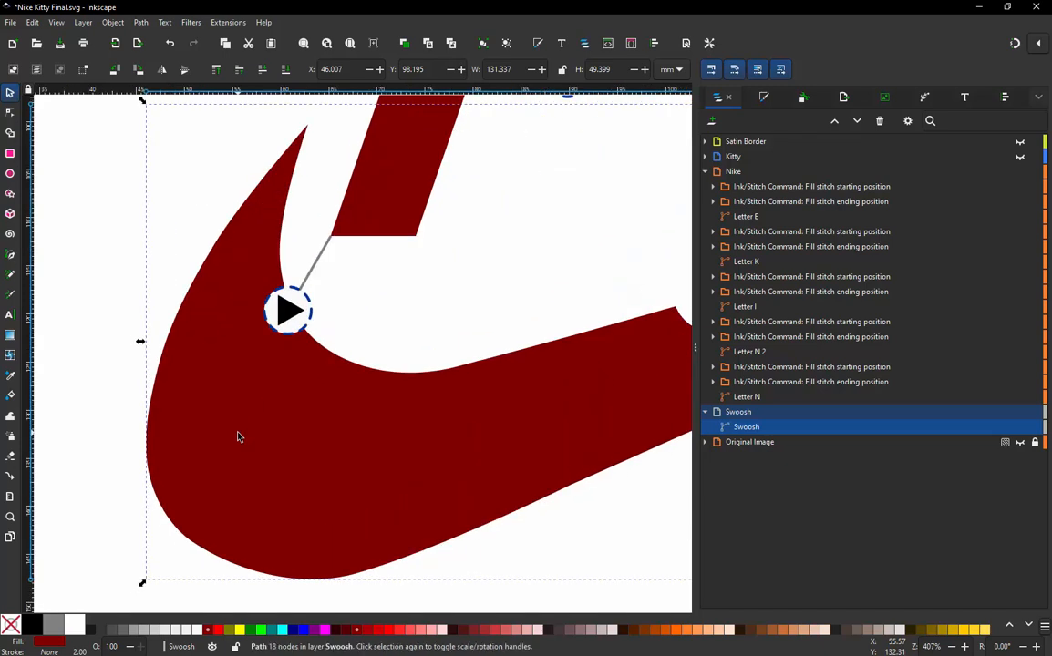
{"action": "key", "text": "m"}
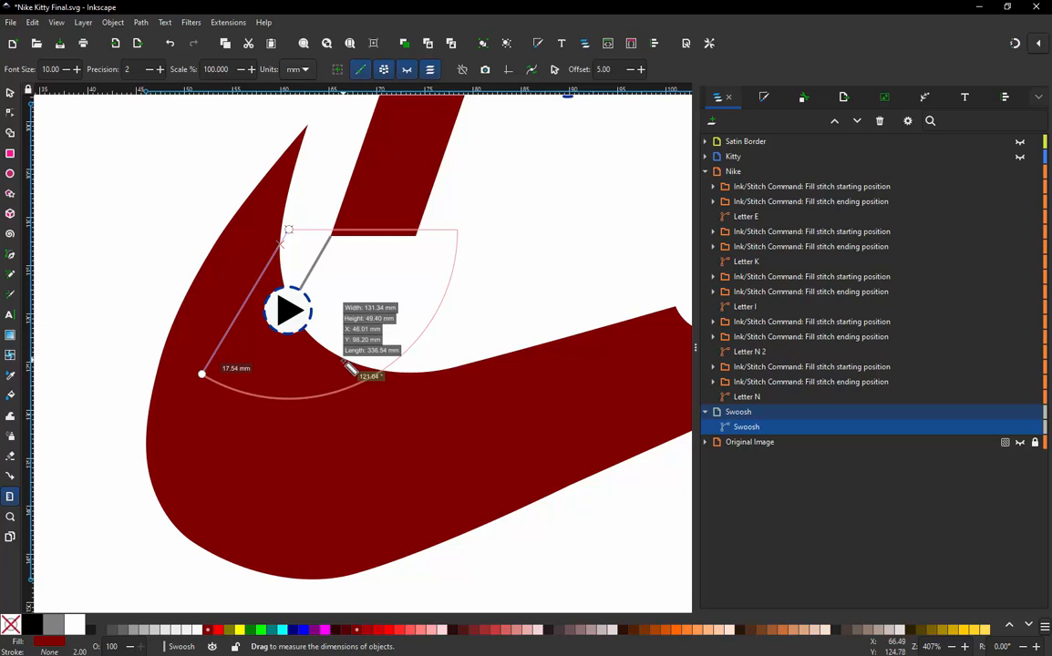
{"action": "left_click_drag", "start_coordinate": [343, 361], "coordinate": [225, 562]}
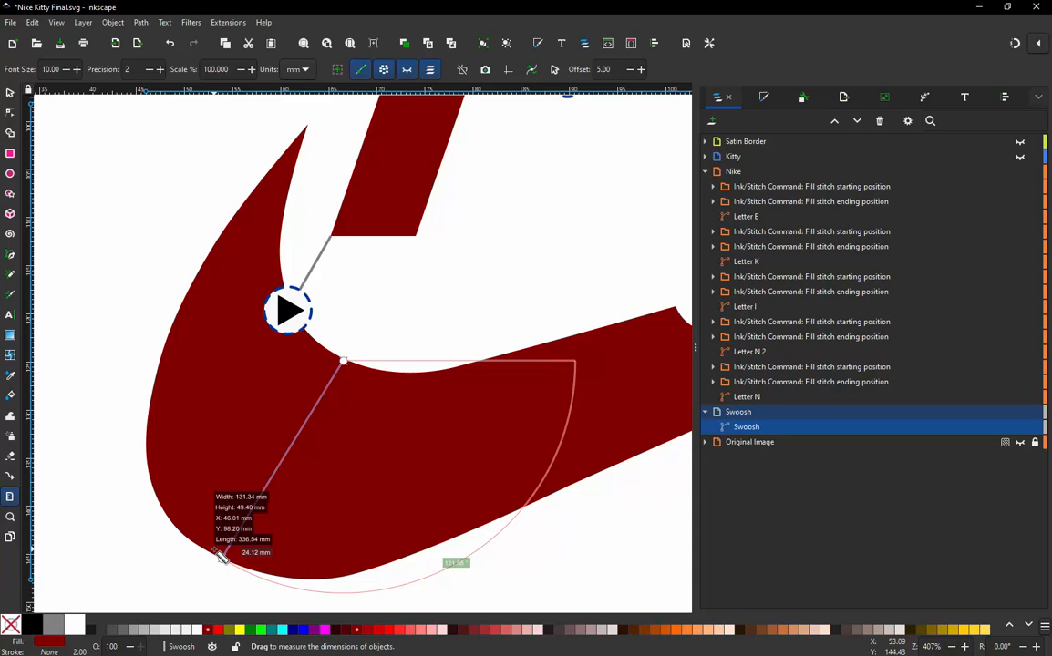
{"action": "left_click", "coordinate": [9, 93]}
{"action": "left_click", "coordinate": [107, 187]}
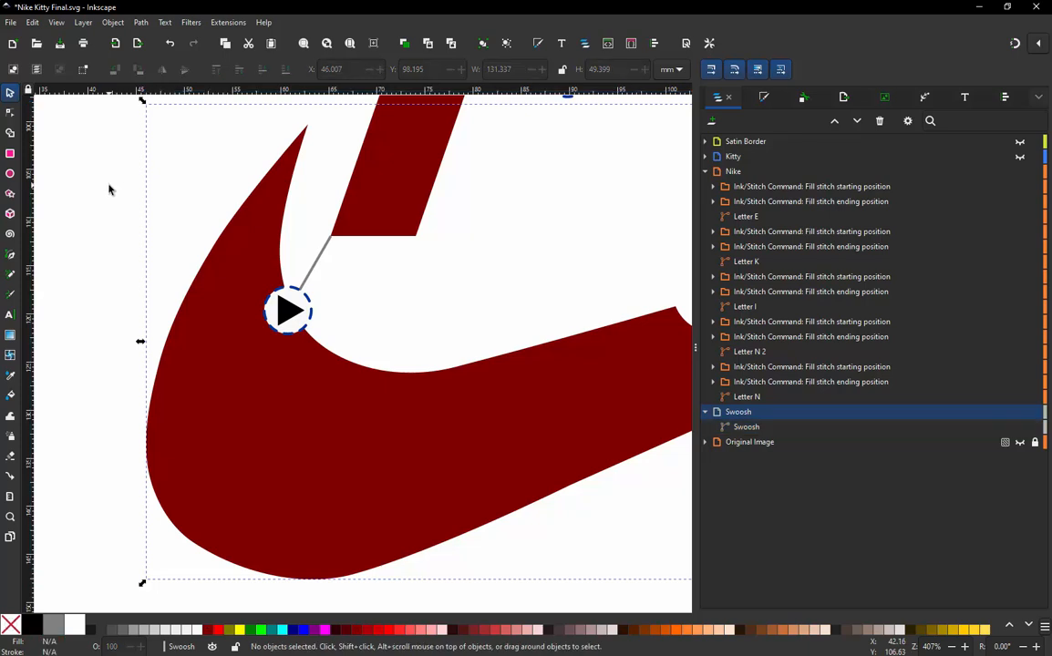
{"action": "scroll", "coordinate": [119, 241], "scroll_direction": "down", "scroll_amount": 3, "text": "ctrl"}
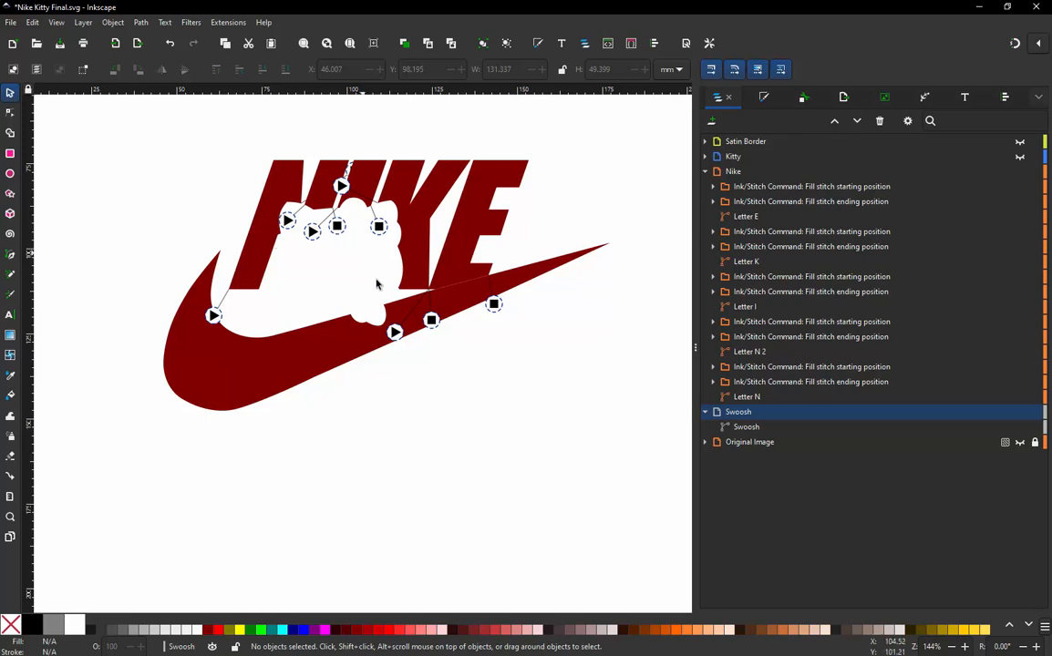
- Break the Swoosh path at the two nodes on its pointed tips
{"action": "left_click", "coordinate": [213, 386]}
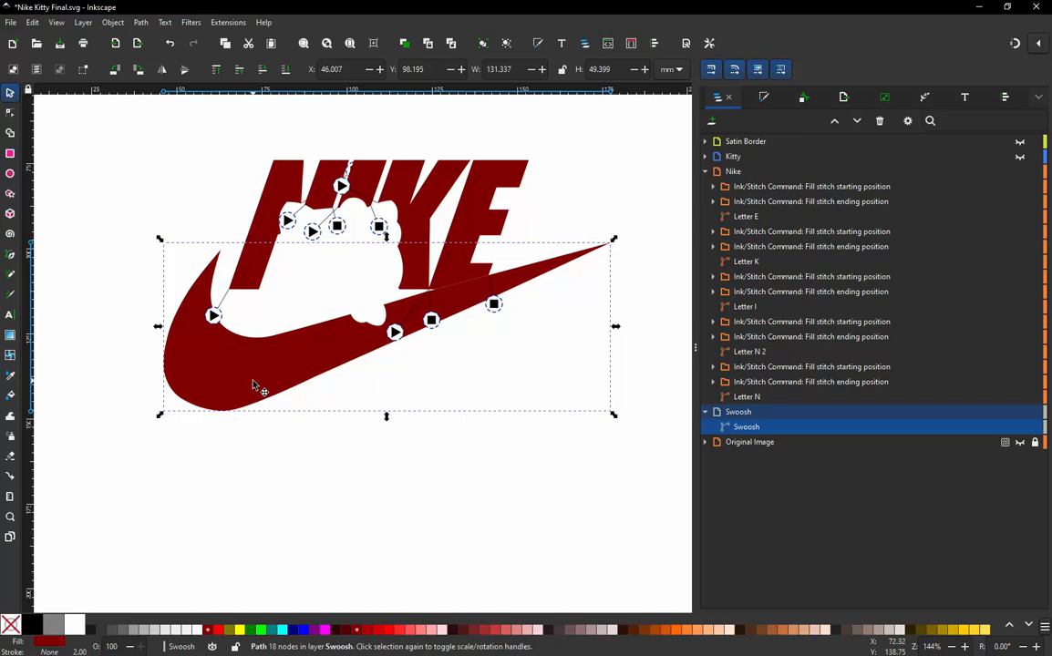
{"action": "left_click", "coordinate": [10, 112]}
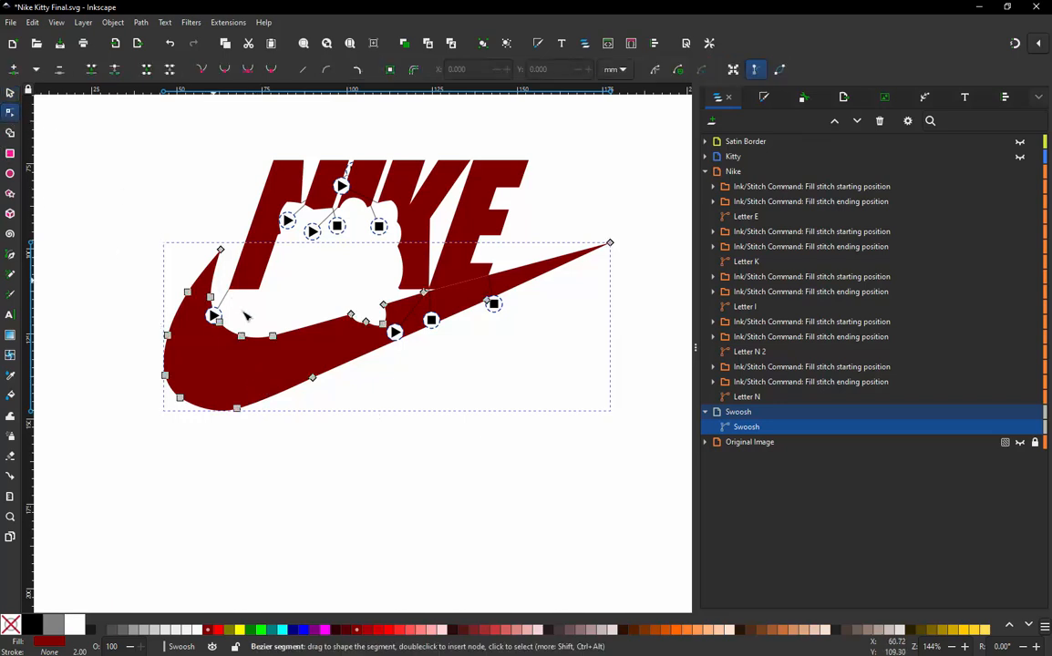
{"action": "left_click", "coordinate": [221, 251]}
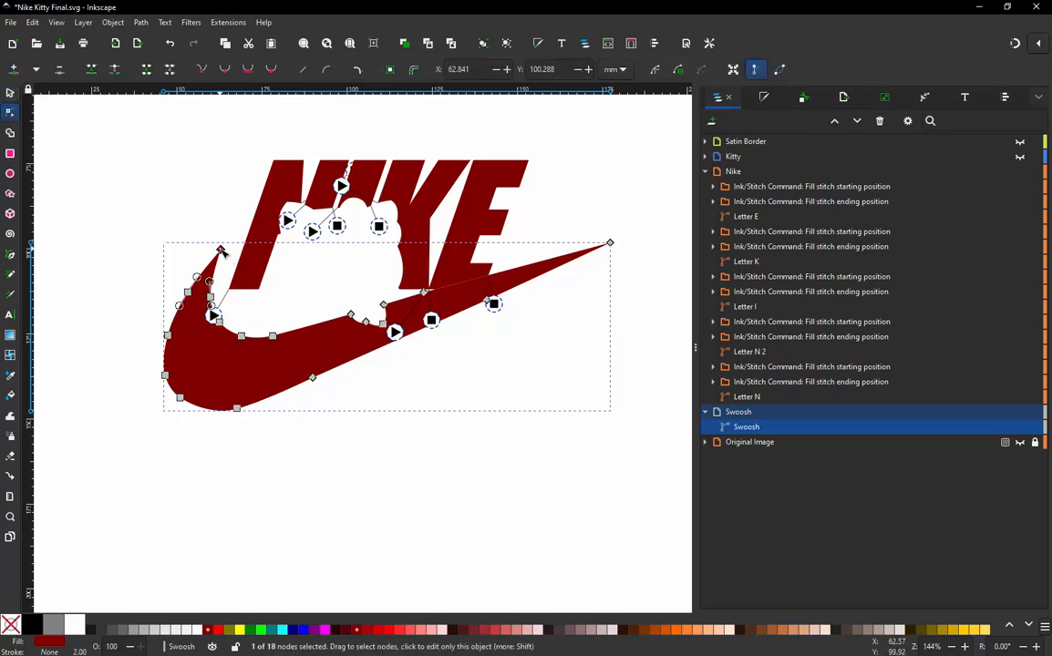
{"action": "left_click", "coordinate": [610, 243], "text": "shift"}
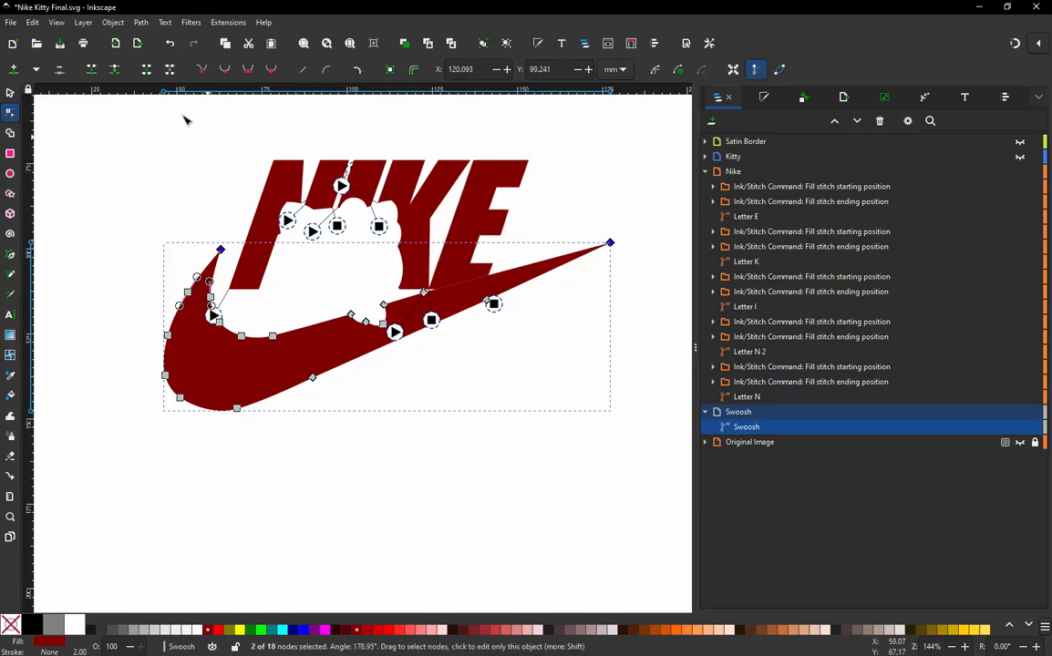
{"action": "left_click", "coordinate": [115, 72]}
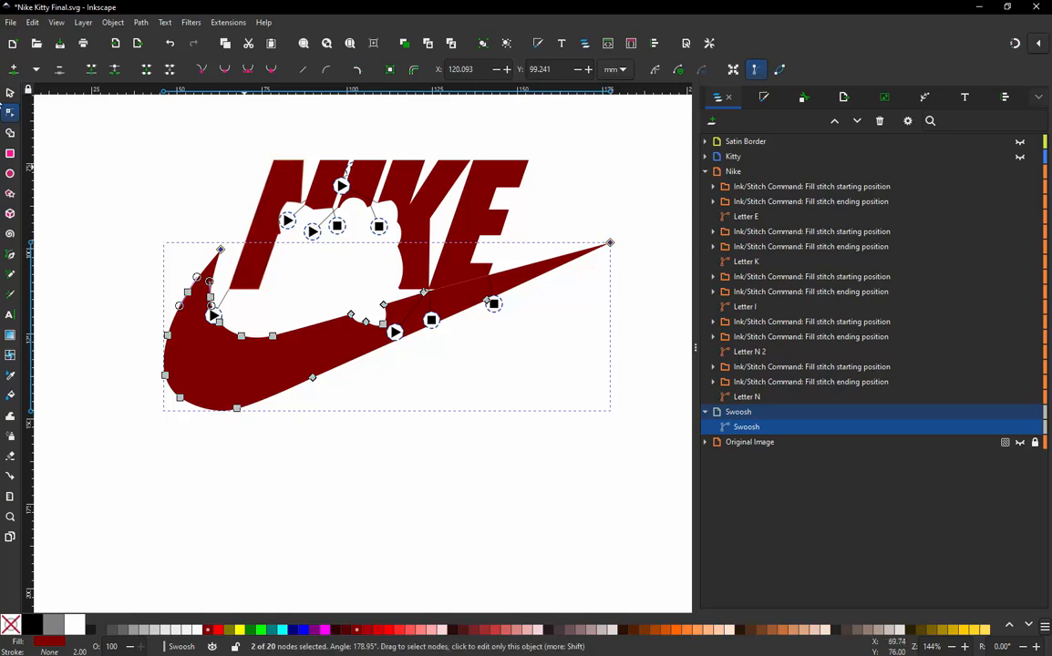
- Break the swoosh apart into separate upper and lower paths
{"action": "left_click", "coordinate": [9, 92]}
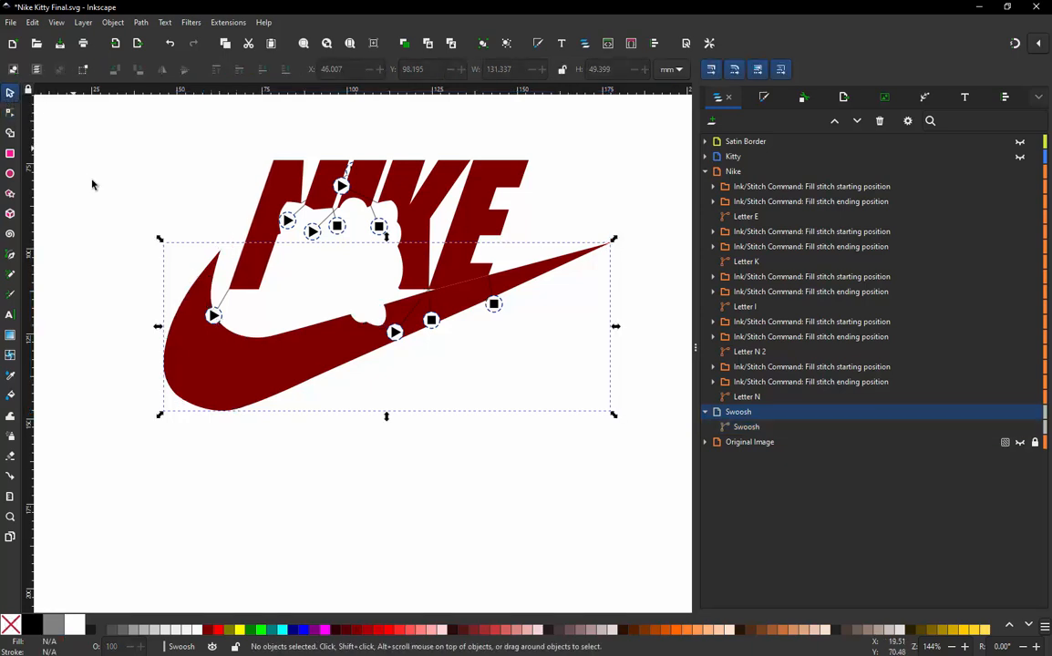
{"action": "left_click", "coordinate": [116, 243]}
{"action": "left_click", "coordinate": [222, 351]}
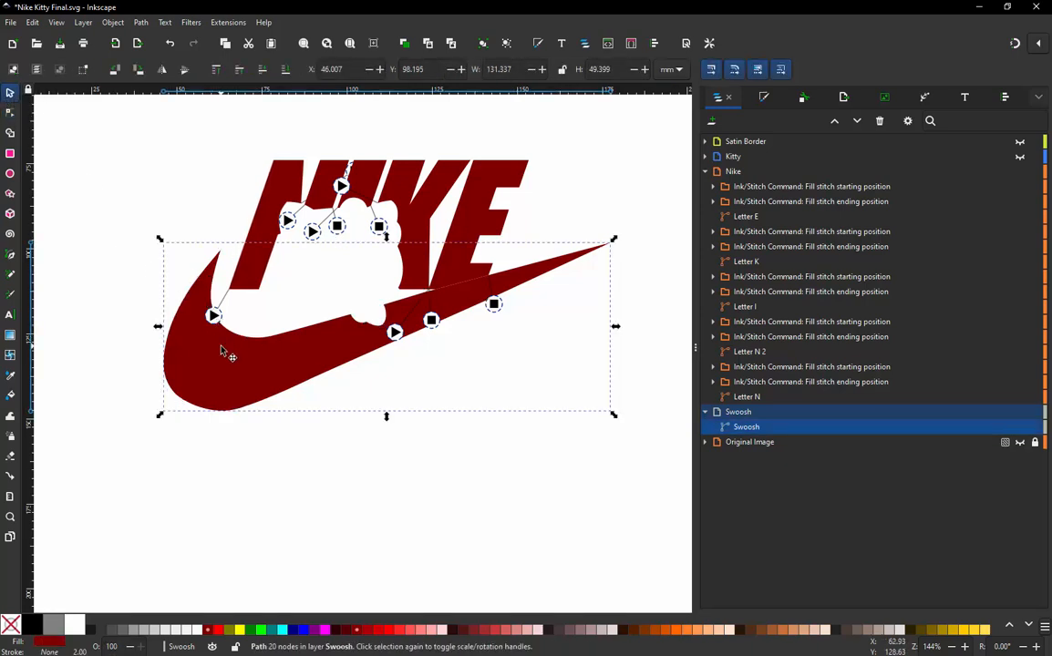
{"action": "left_click", "coordinate": [140, 22]}
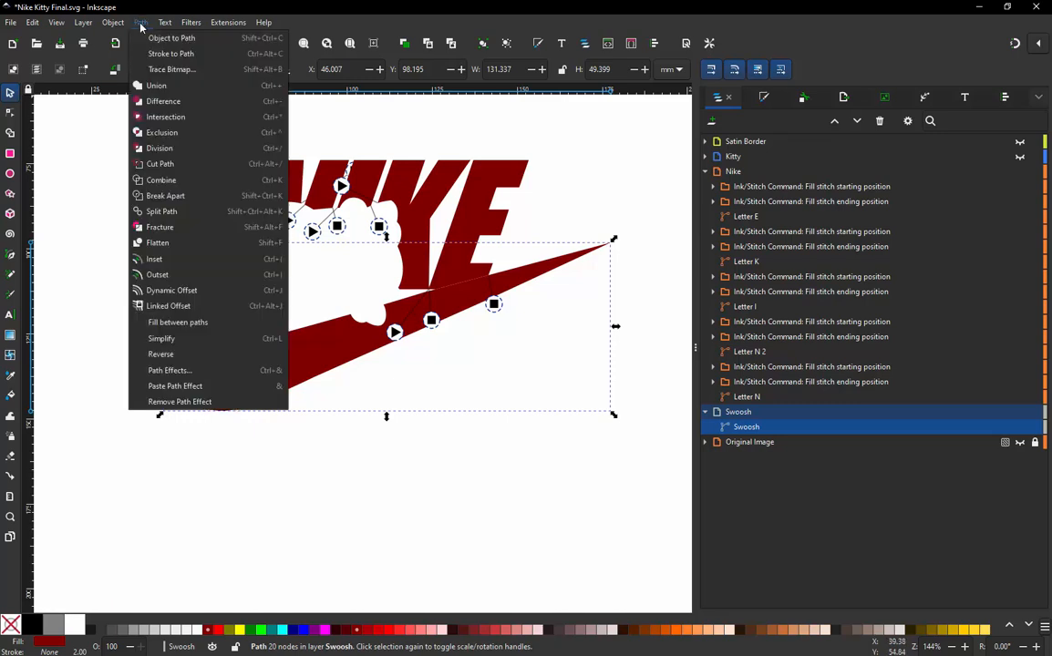
{"action": "left_click", "coordinate": [167, 195]}
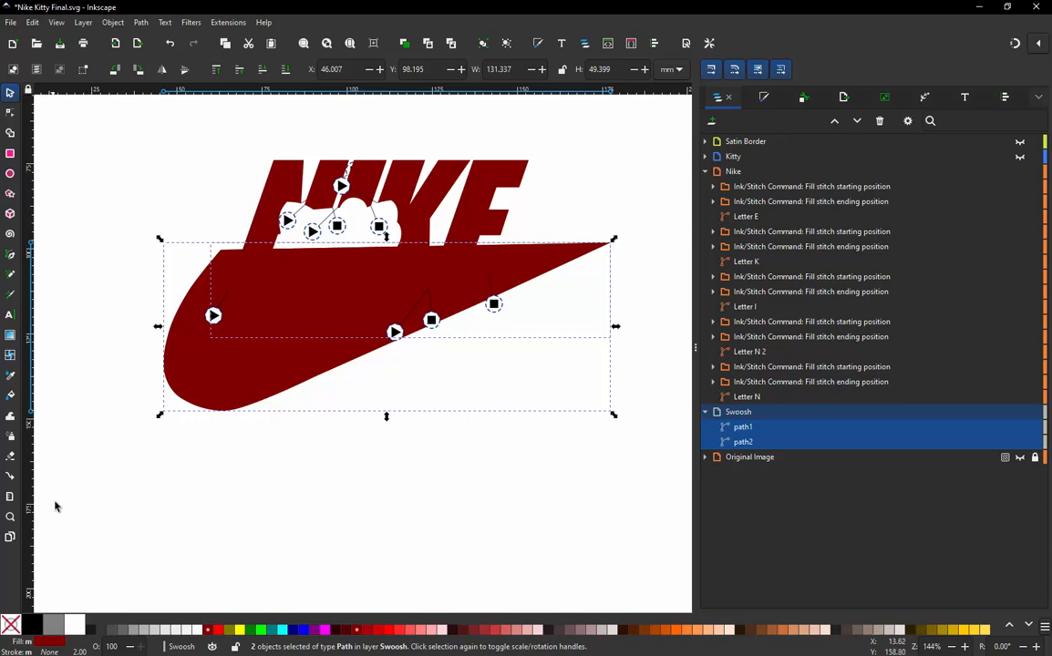
- Remove the fill from both swoosh paths and give them a dark red stroke
{"action": "left_click", "coordinate": [10, 625]}
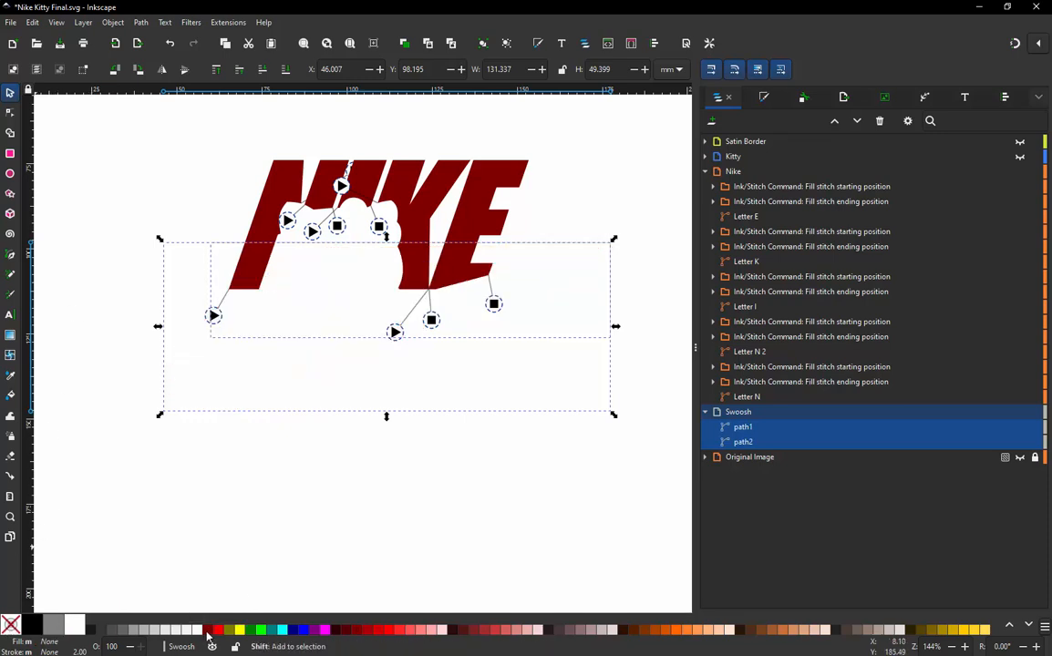
{"action": "left_click", "coordinate": [207, 635], "text": "shift"}
{"action": "left_click", "coordinate": [259, 461]}
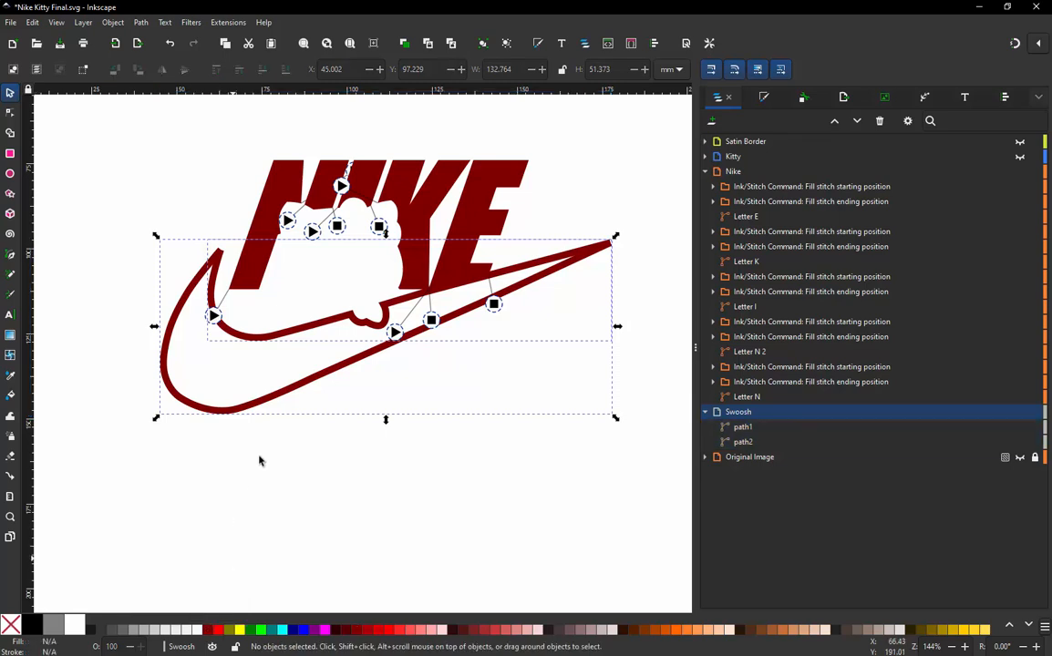
- Move the swoosh's lower curve away from the upper one to check the split, and undo the move
{"action": "left_click", "coordinate": [272, 406]}
{"action": "left_click_drag", "start_coordinate": [273, 410], "coordinate": [239, 470]}
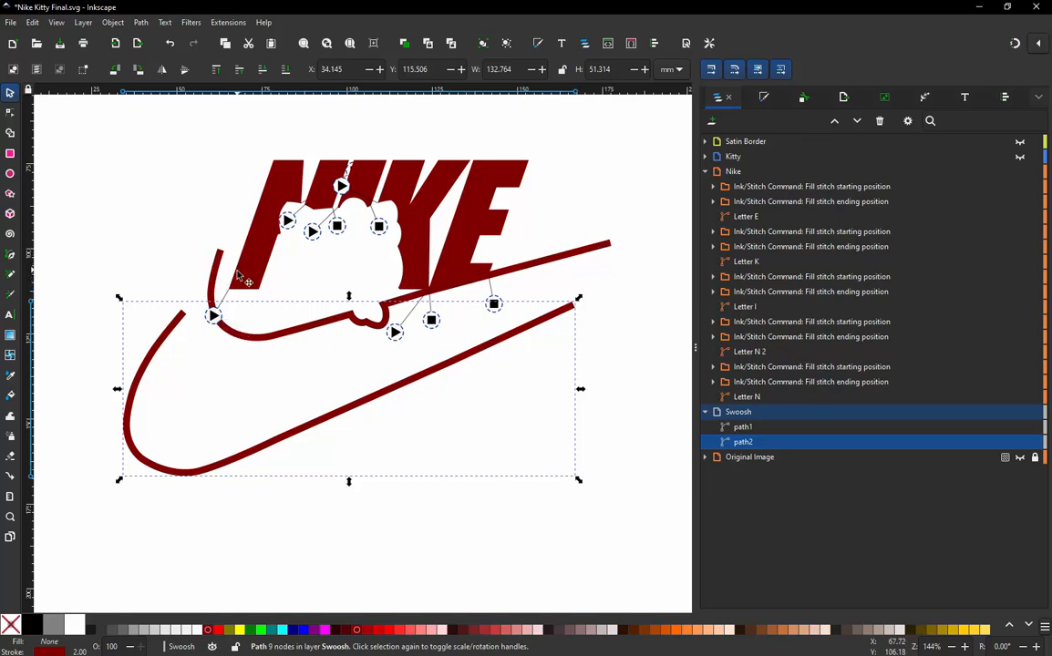
{"action": "double_click", "coordinate": [269, 339]}
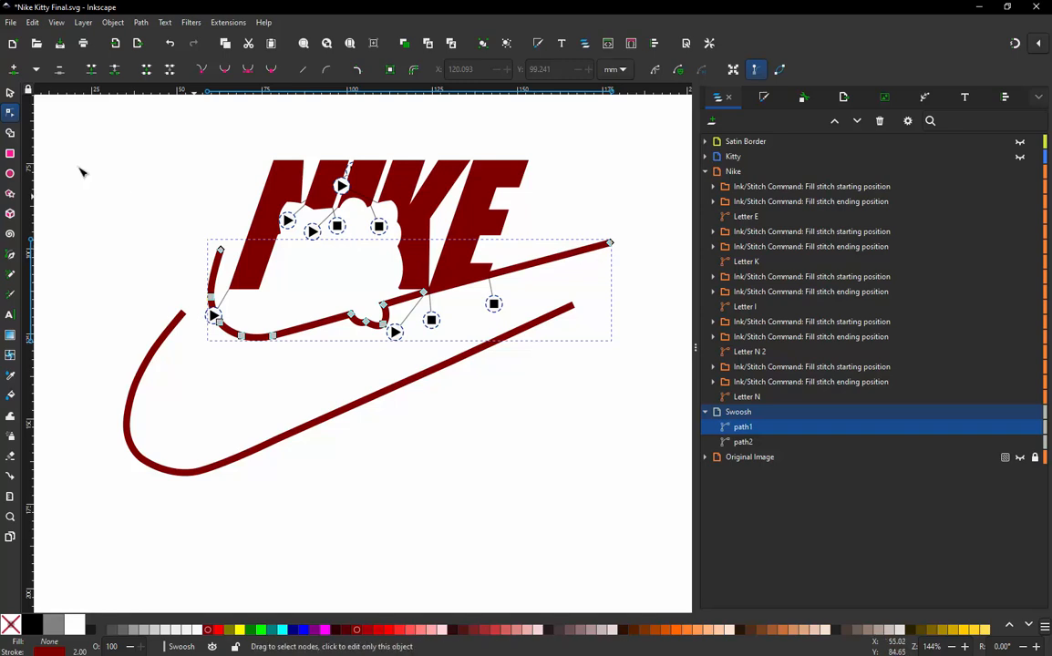
{"action": "left_click", "coordinate": [9, 92]}
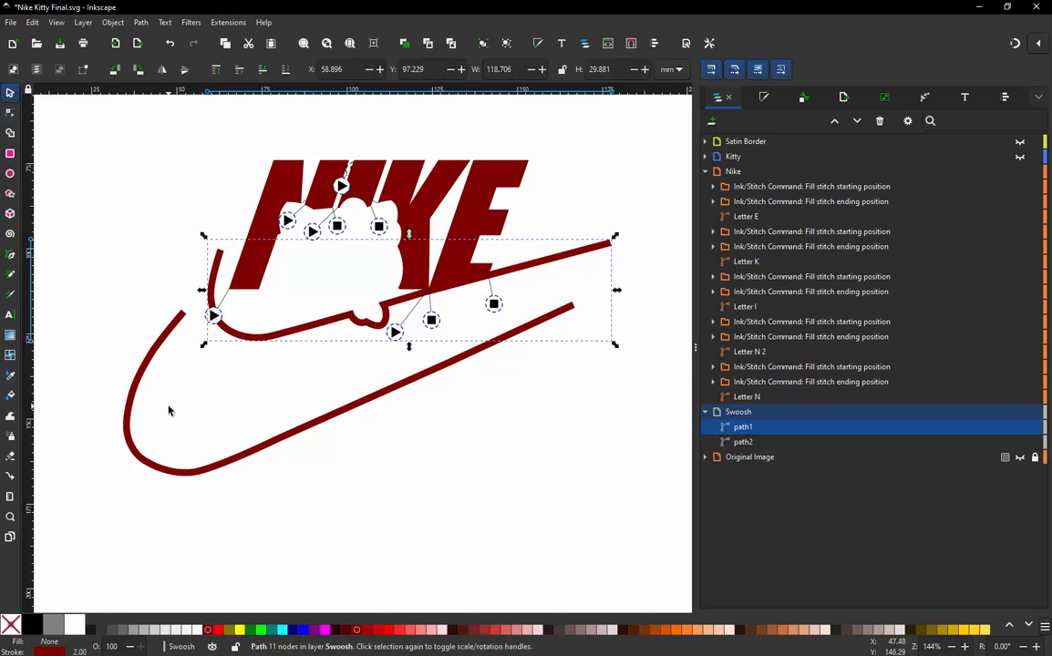
{"action": "key", "text": "ctrl+z"}
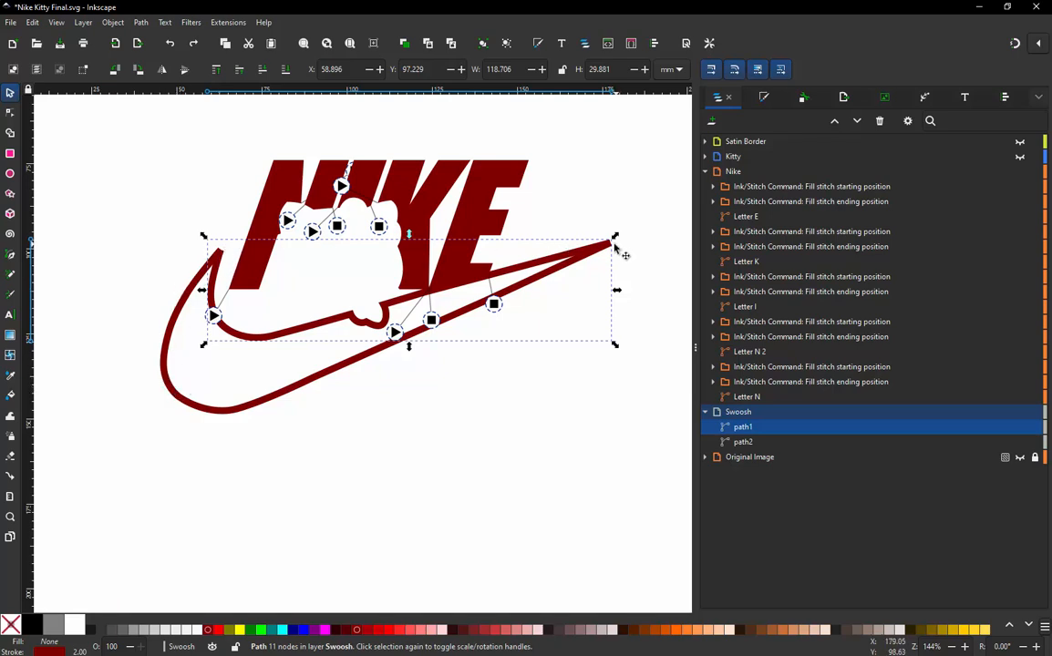
- Combine the swoosh's upper and lower curves into a single path
{"action": "key", "text": "shift"}
{"action": "left_click", "coordinate": [327, 375], "text": "shift"}
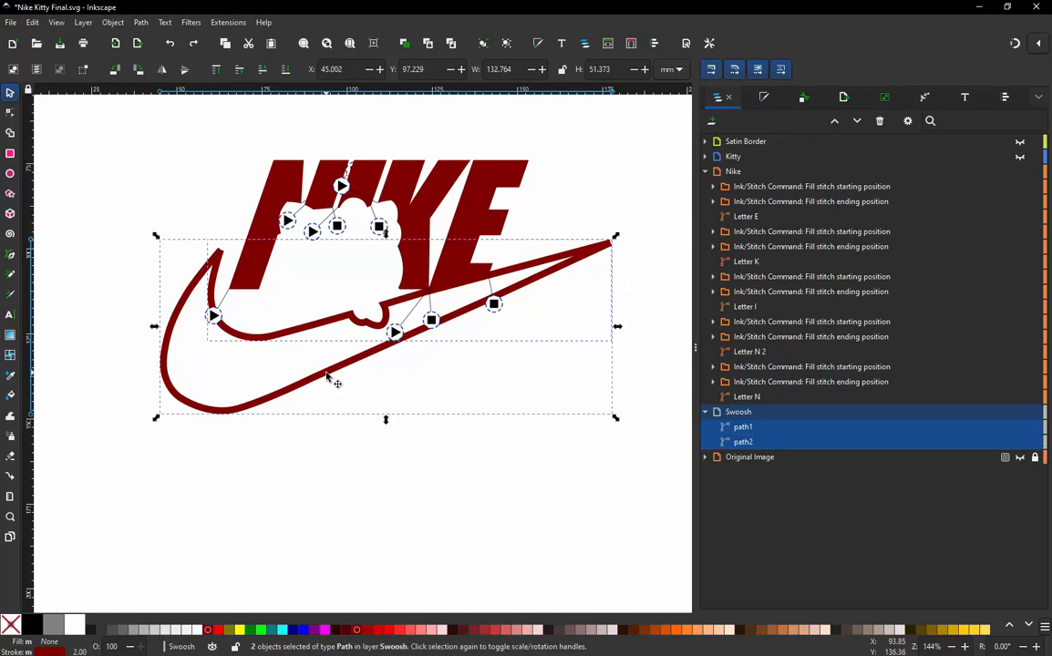
{"action": "left_click", "coordinate": [138, 23]}
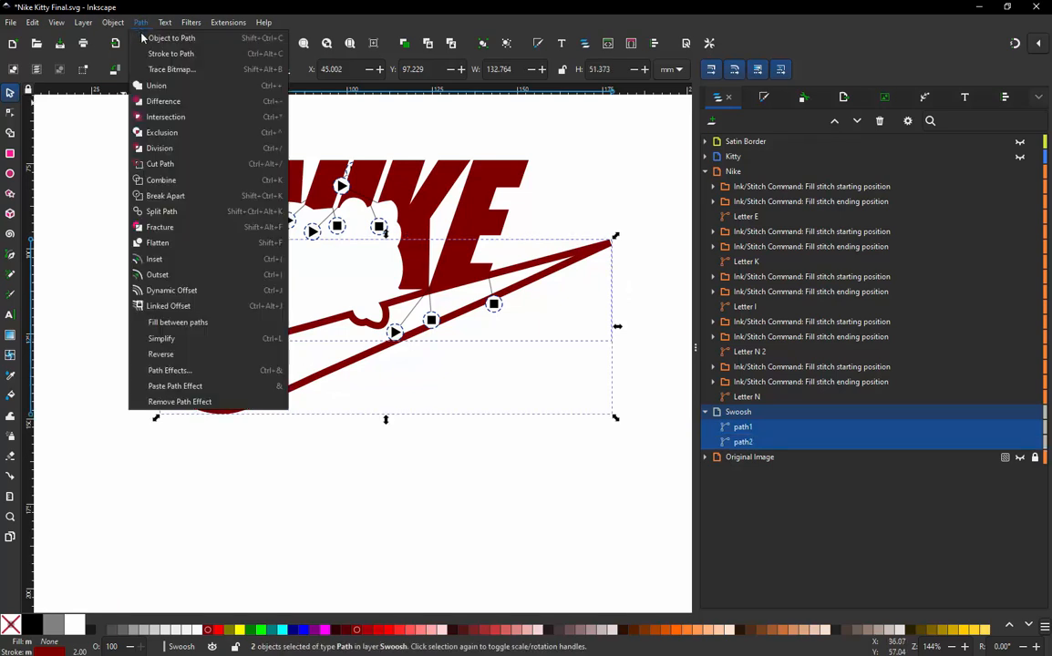
{"action": "left_click", "coordinate": [185, 179]}
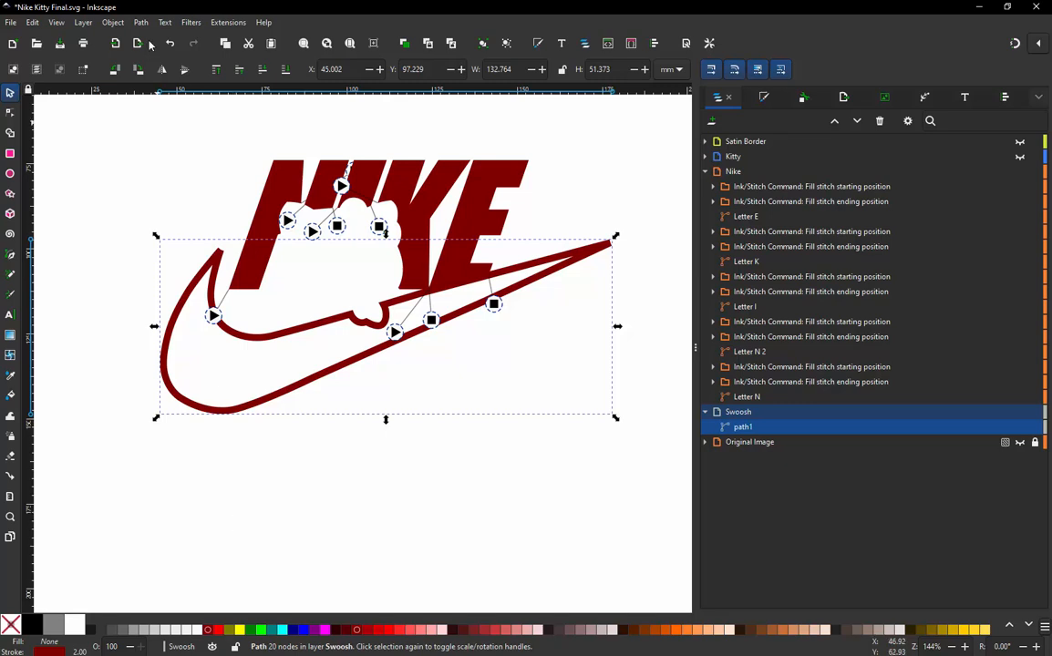
- Open the Ink/Stitch Params for the combined swoosh, disable running stitch along paths to preview the satin column, and close without applying
{"action": "left_click", "coordinate": [222, 23]}
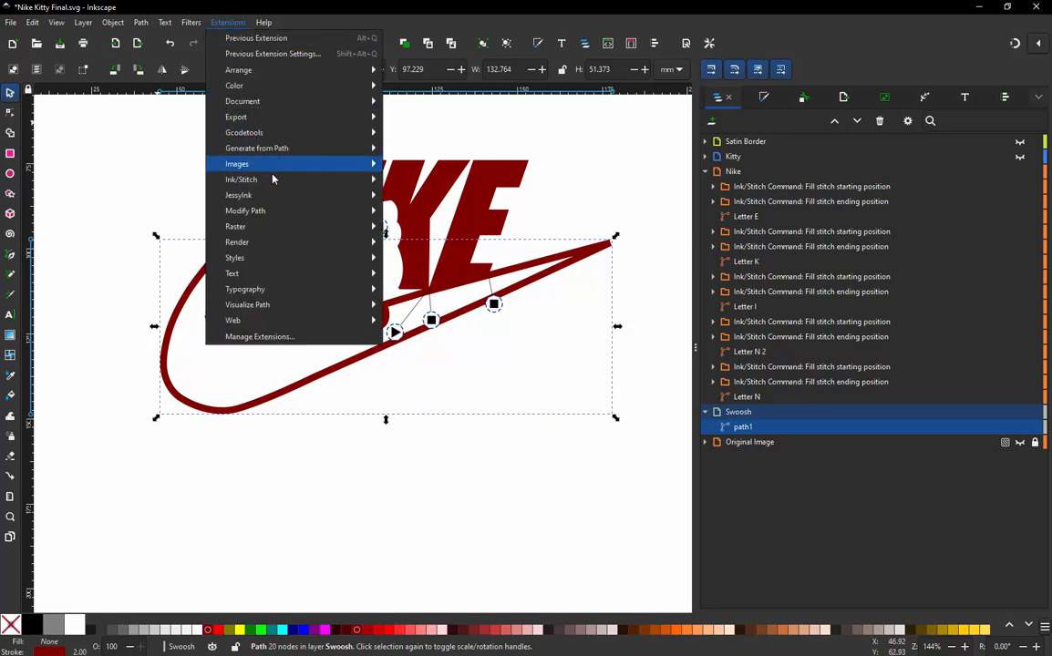
{"action": "mouse_move", "coordinate": [286, 178]}
{"action": "left_click", "coordinate": [426, 274]}
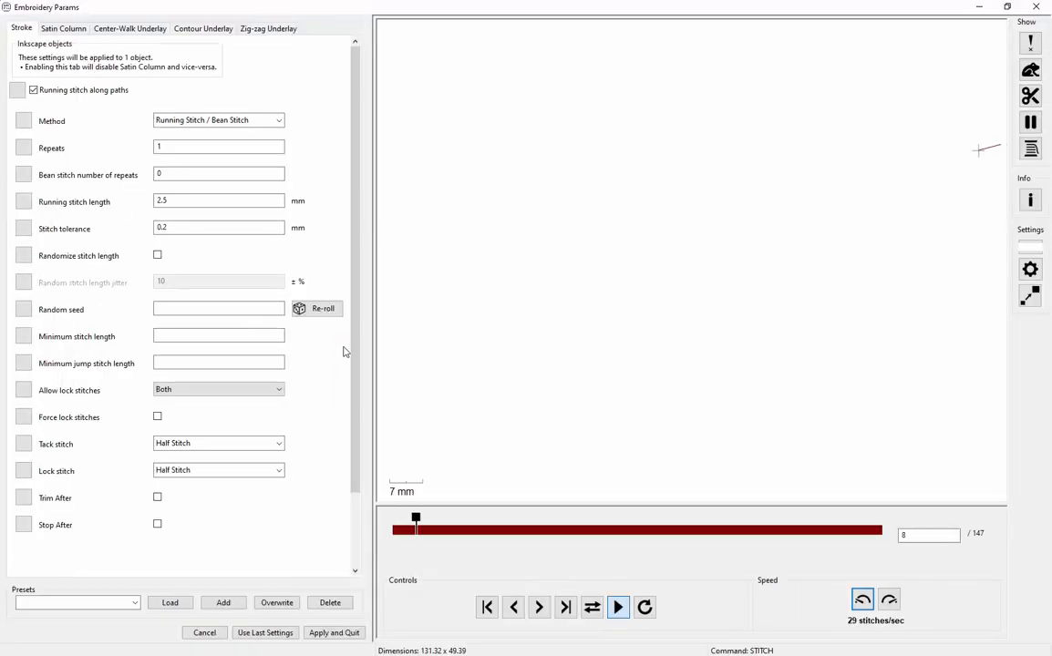
{"action": "left_click", "coordinate": [33, 91]}
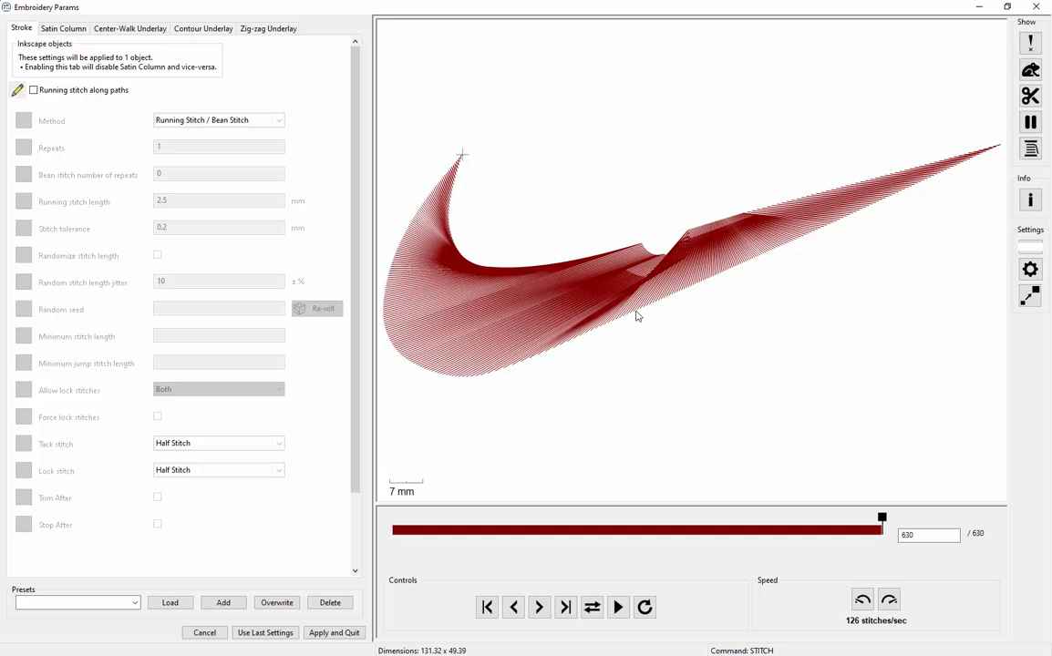
{"action": "left_click", "coordinate": [1036, 6]}
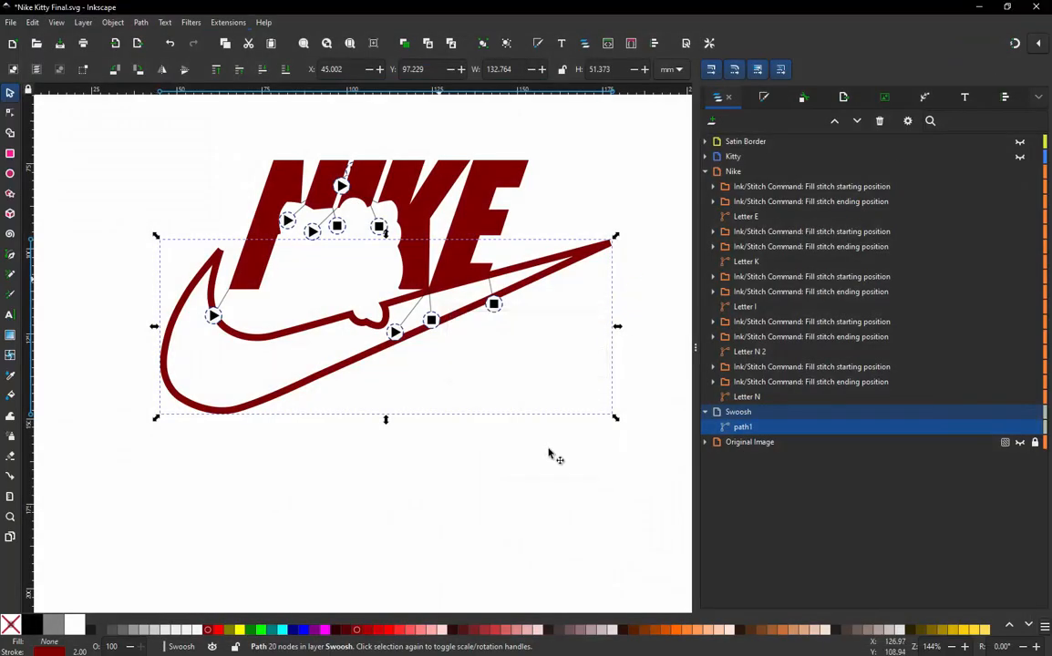
- Draw two straight rung lines with the Pen tool across both swoosh rails, one near the long tip and one below Letter E
{"action": "left_click", "coordinate": [549, 452]}
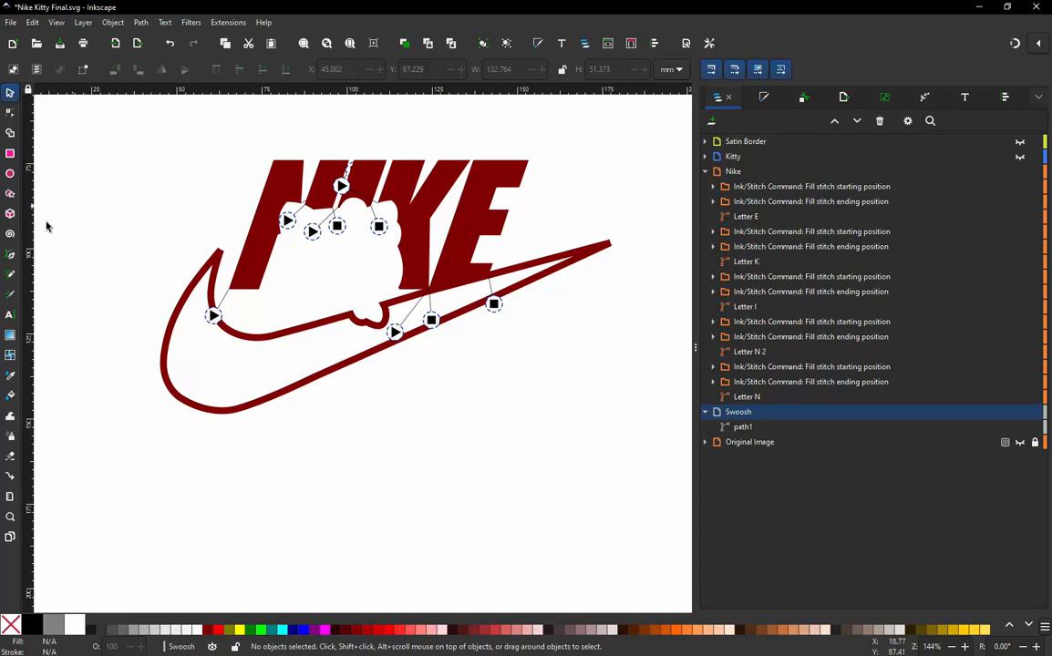
{"action": "left_click", "coordinate": [12, 259]}
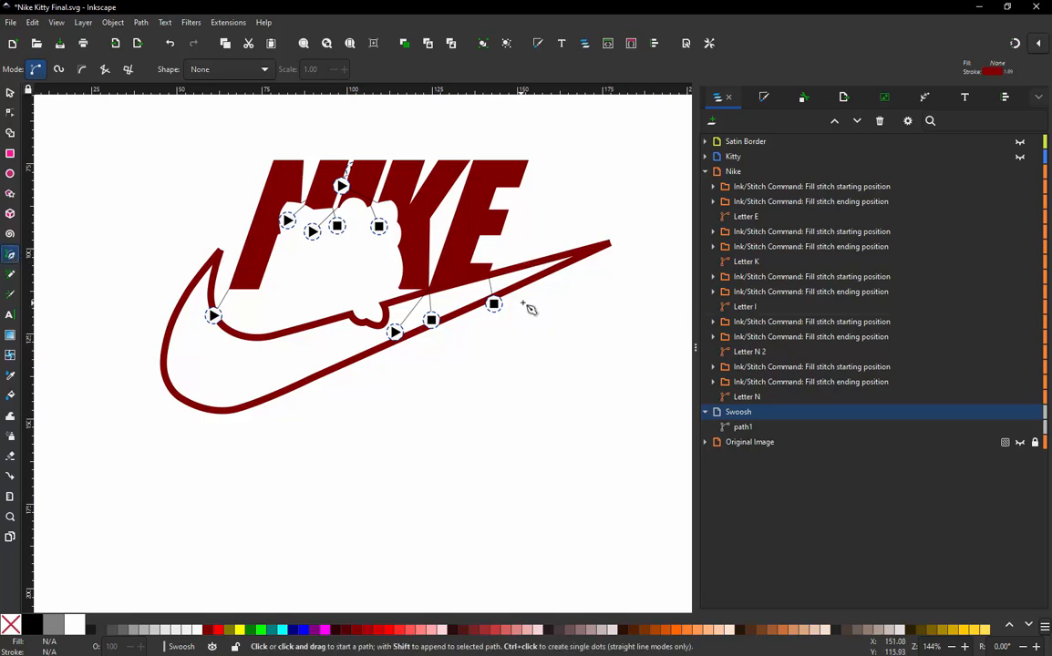
{"action": "left_click", "coordinate": [516, 242]}
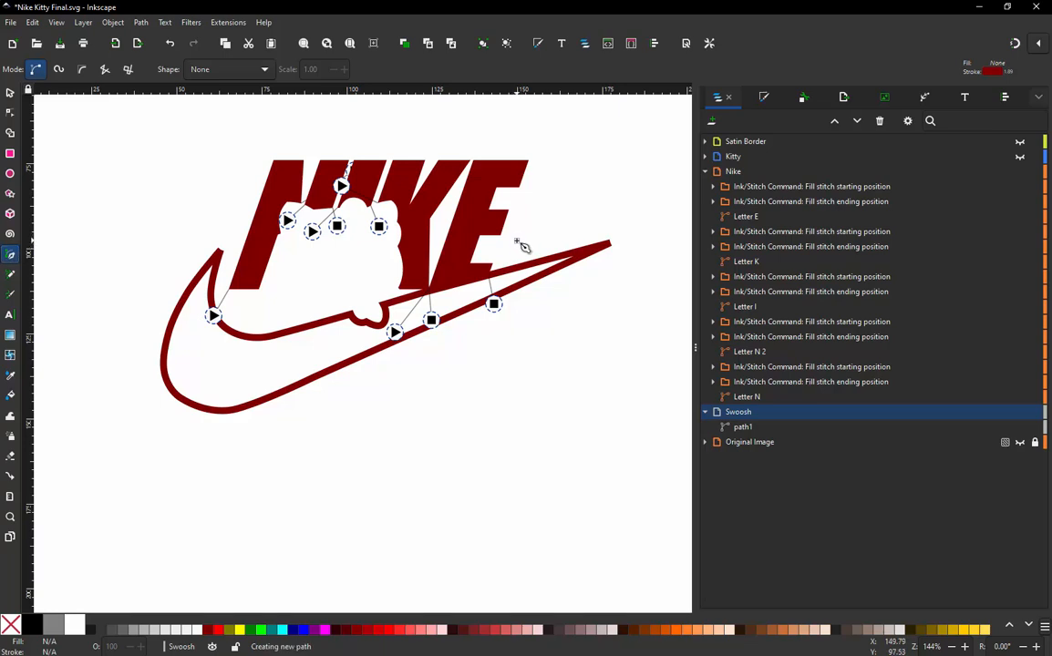
{"action": "double_click", "coordinate": [544, 312]}
{"action": "left_click", "coordinate": [478, 331]}
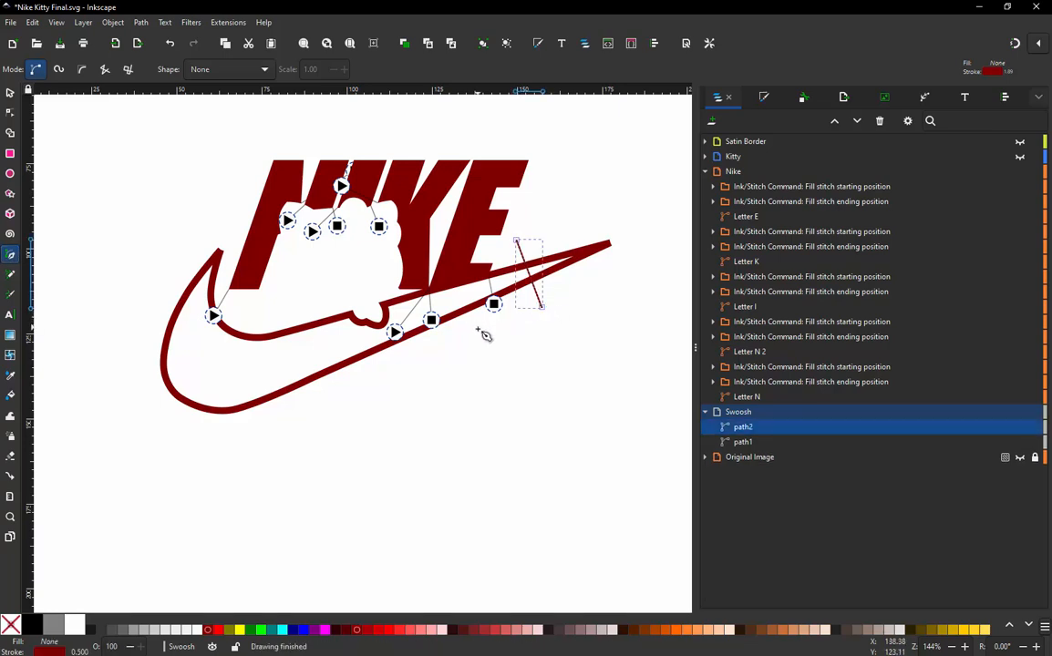
{"action": "double_click", "coordinate": [459, 269]}
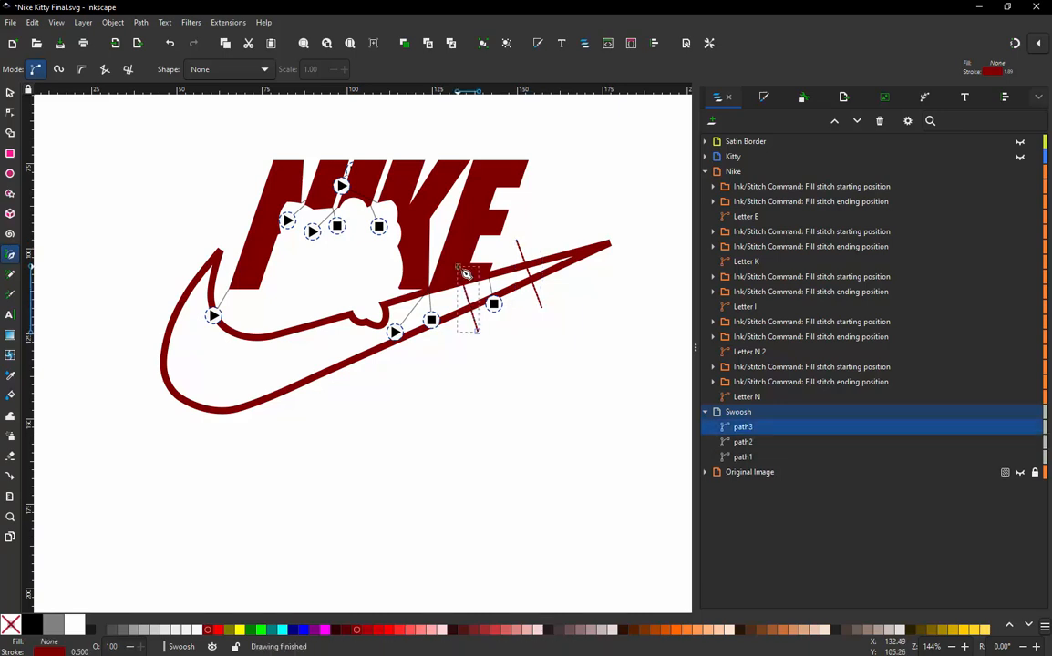
- Draw two straight rung lines with the Pen tool across both swoosh rails, one on each side of the notch in the upper rail
{"action": "left_click", "coordinate": [400, 370]}
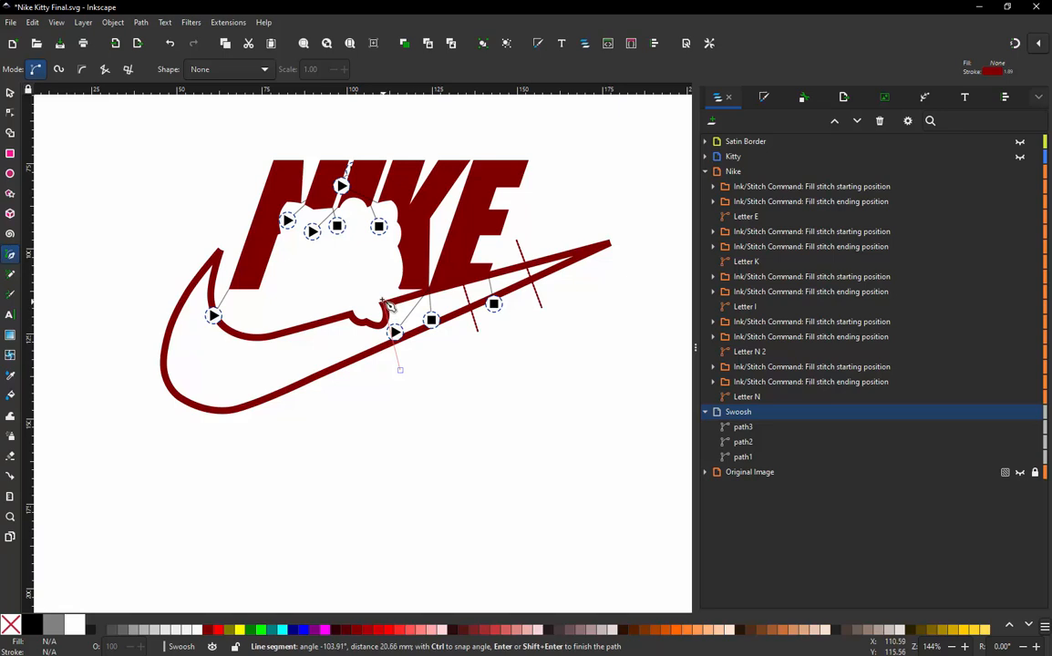
{"action": "double_click", "coordinate": [378, 289]}
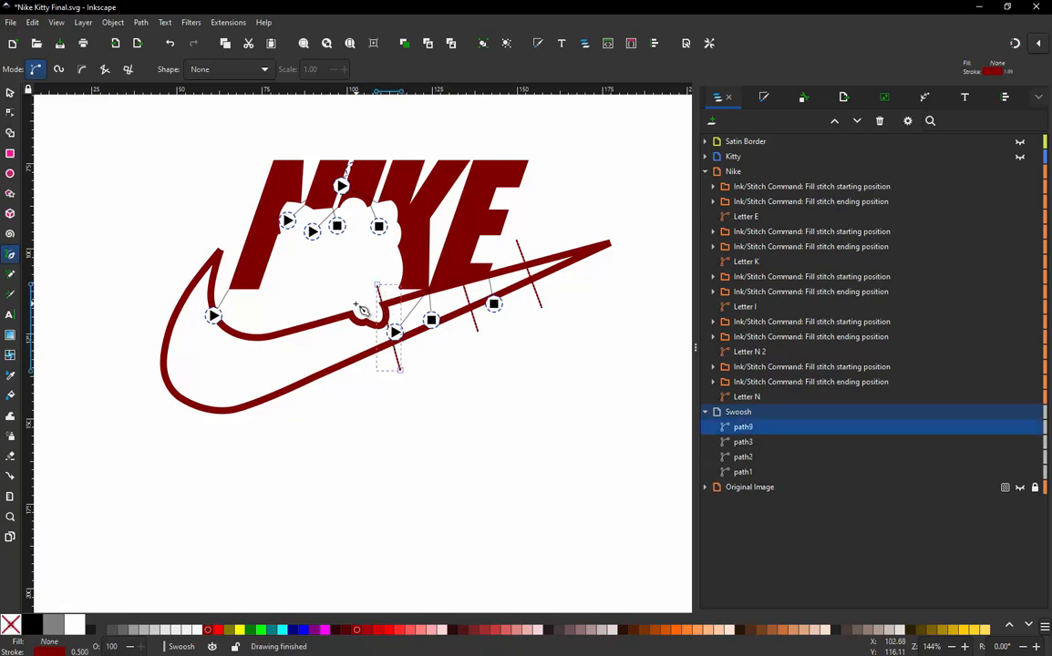
{"action": "left_click", "coordinate": [313, 295]}
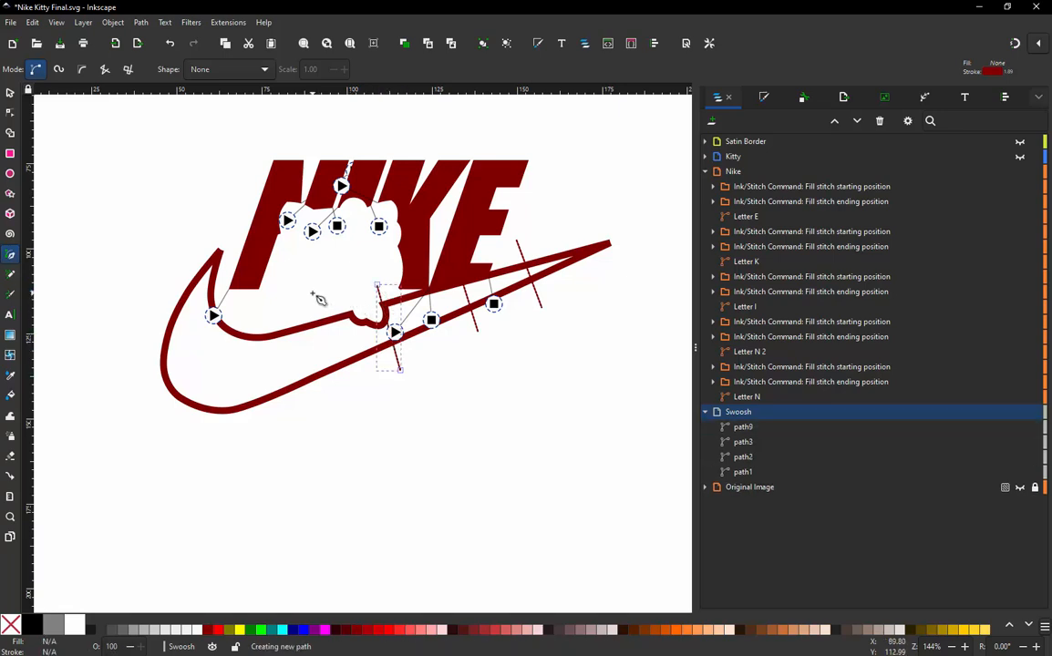
{"action": "double_click", "coordinate": [336, 397]}
- Draw three more straight rungs across both rails, fanned around the swoosh's rounded bend, and leave the Pen tool with nothing selected
{"action": "left_click", "coordinate": [260, 319]}
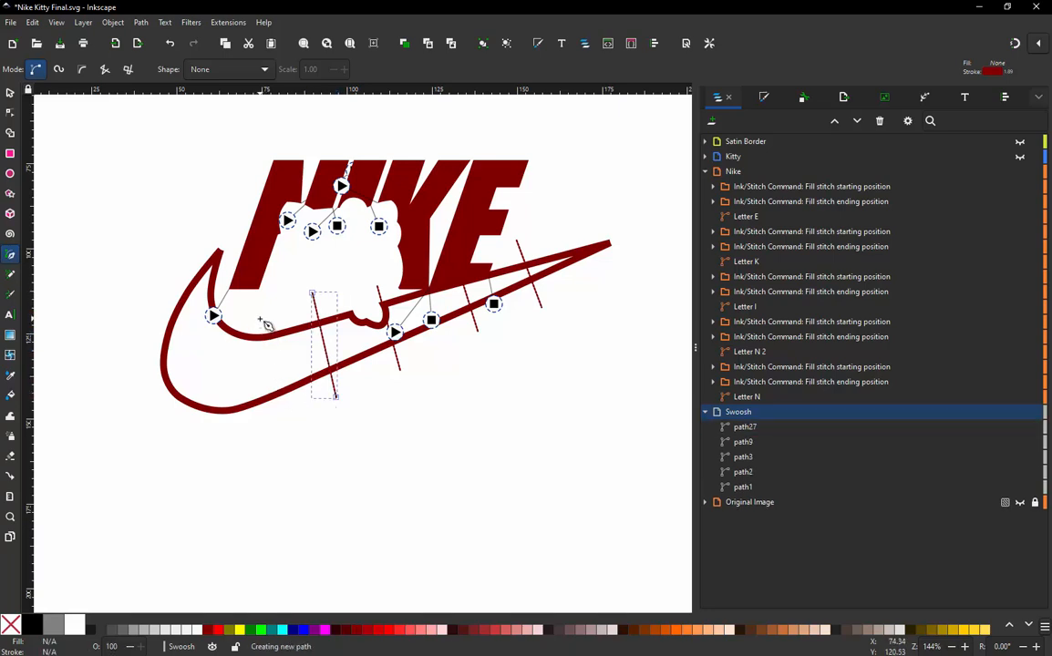
{"action": "double_click", "coordinate": [259, 435]}
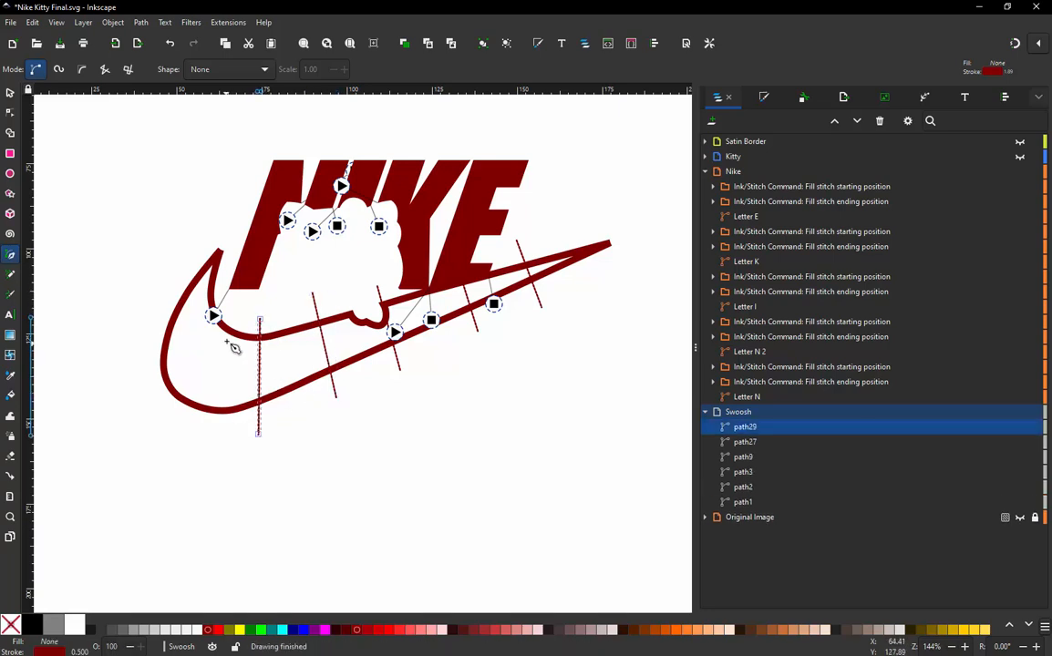
{"action": "left_click", "coordinate": [235, 314]}
{"action": "double_click", "coordinate": [171, 419]}
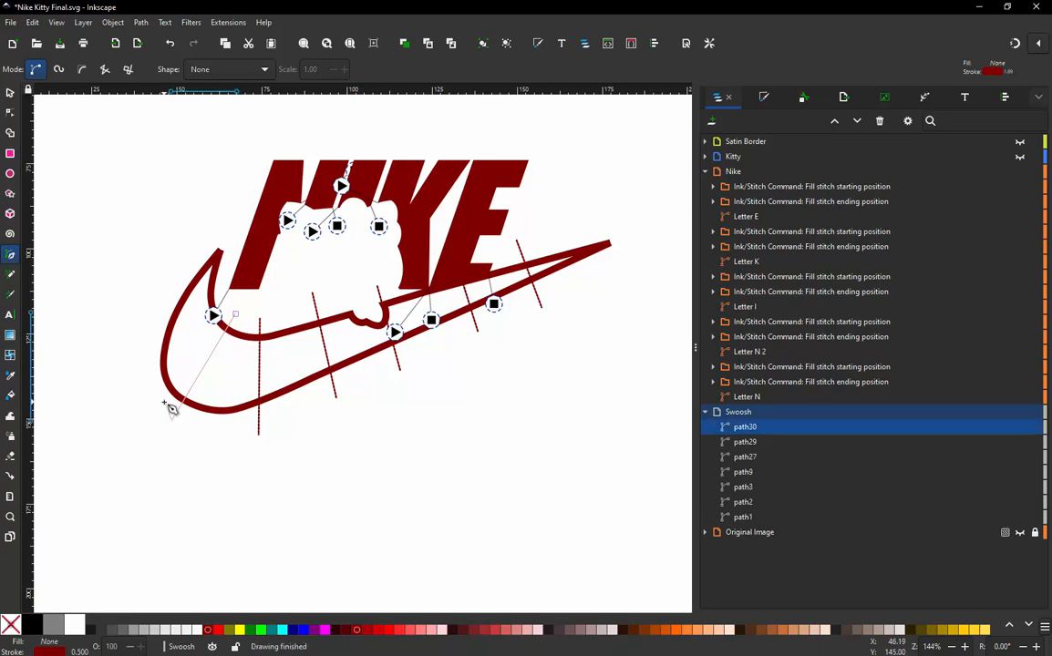
{"action": "left_click", "coordinate": [139, 335]}
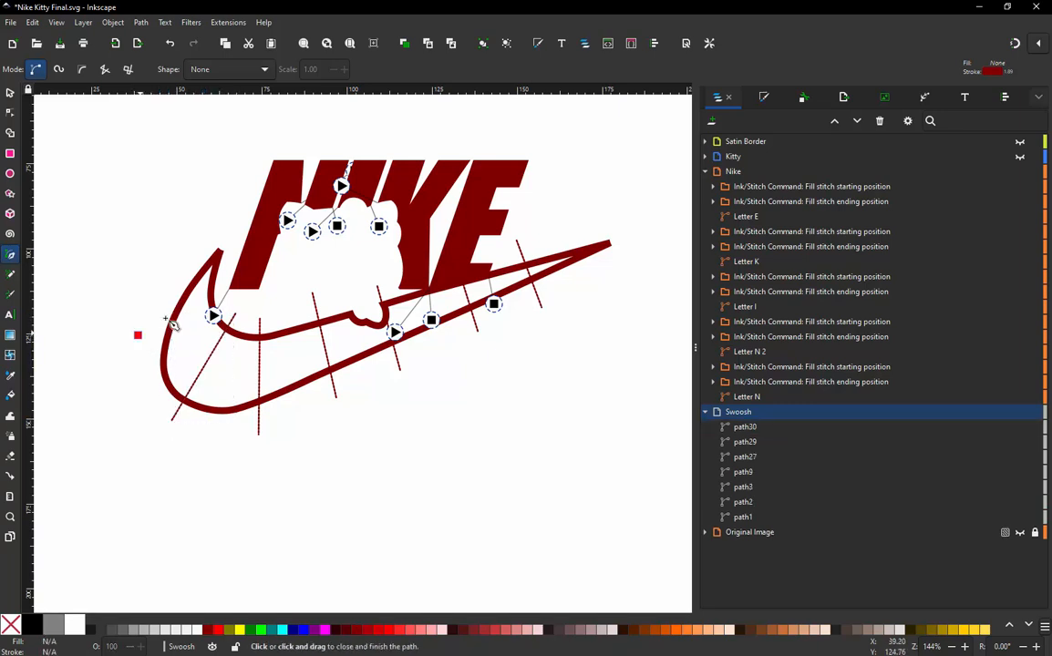
{"action": "double_click", "coordinate": [230, 303]}
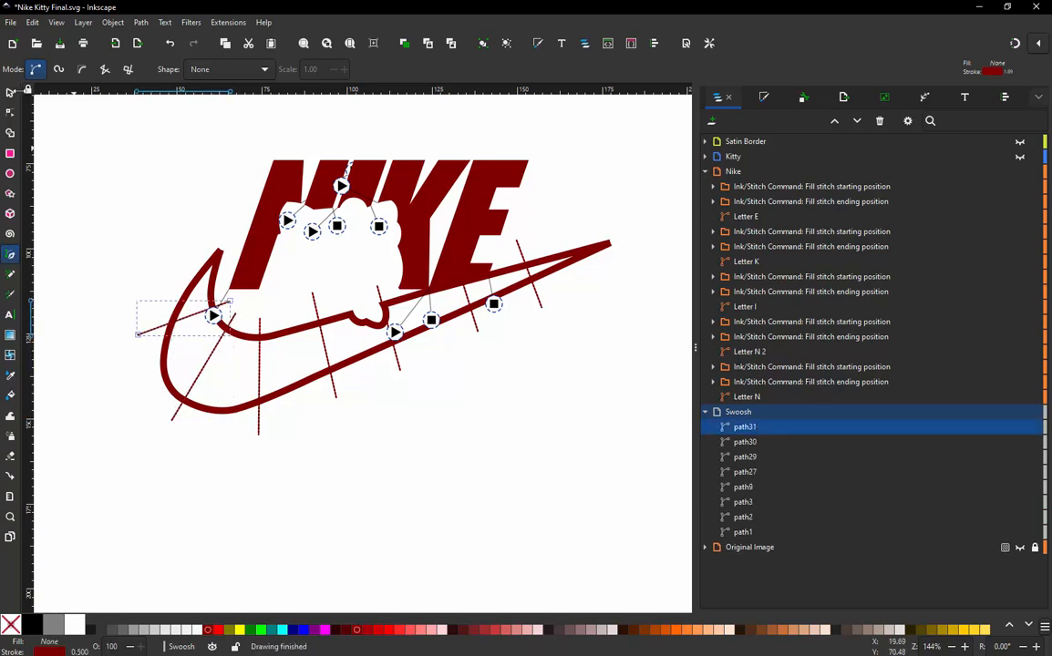
{"action": "left_click", "coordinate": [10, 93]}
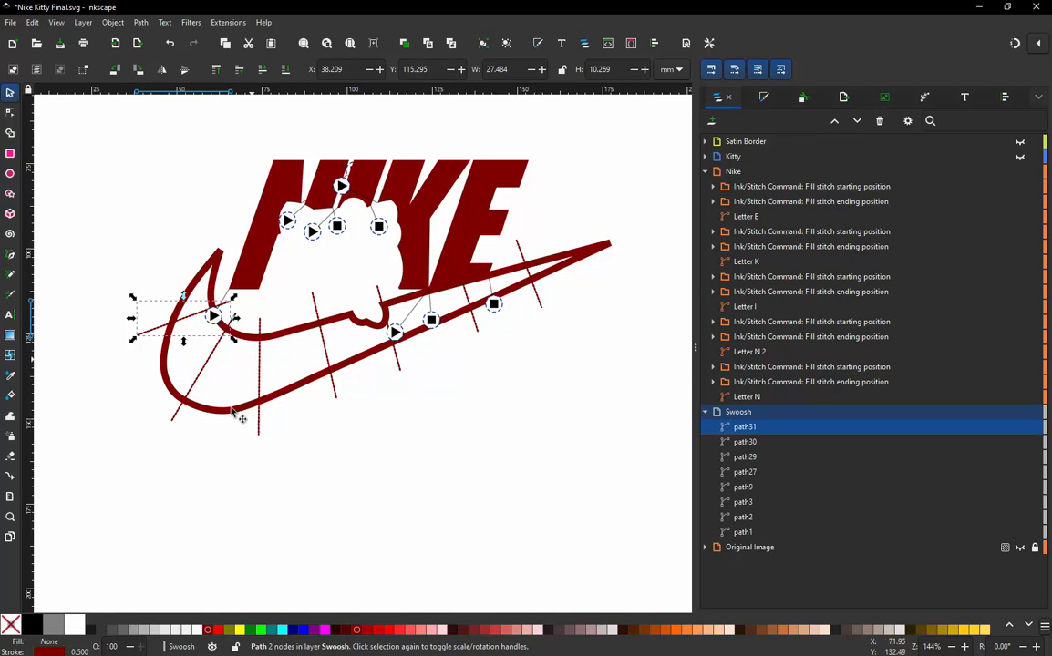
{"action": "left_click", "coordinate": [402, 451]}
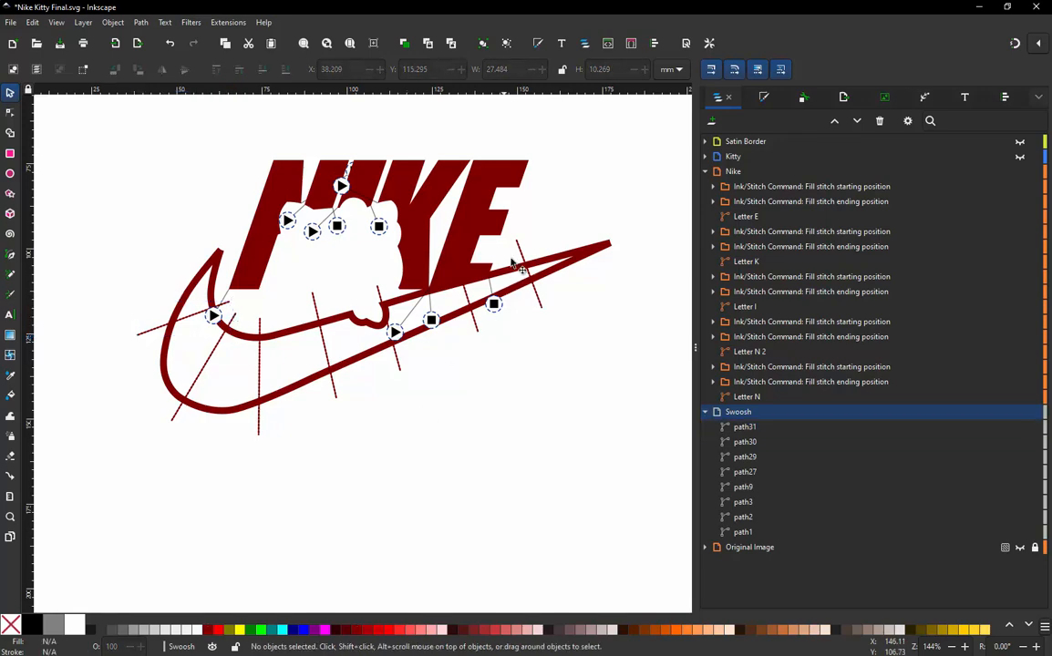
- Select the six rung paths from path31 through path3 and change their stroke dashes to a solid line
{"action": "scroll", "coordinate": [519, 251], "scroll_direction": "up", "scroll_amount": 4, "text": "ctrl"}
{"action": "scroll", "coordinate": [519, 252], "scroll_direction": "up", "scroll_amount": 1, "text": "ctrl"}
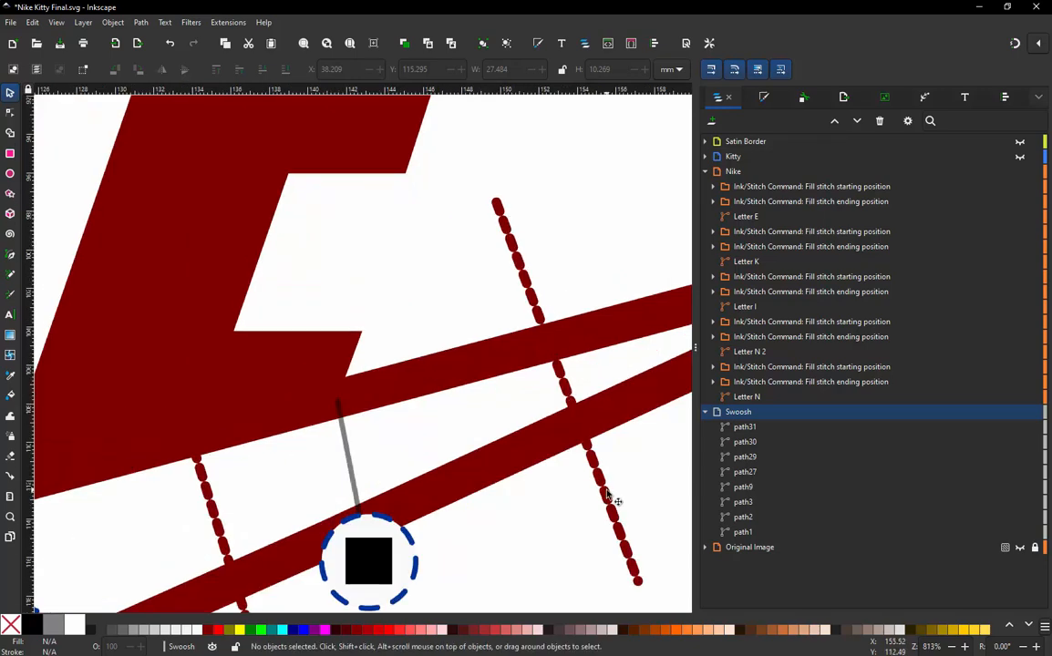
{"action": "scroll", "coordinate": [524, 425], "scroll_direction": "down", "scroll_amount": 3, "text": "ctrl"}
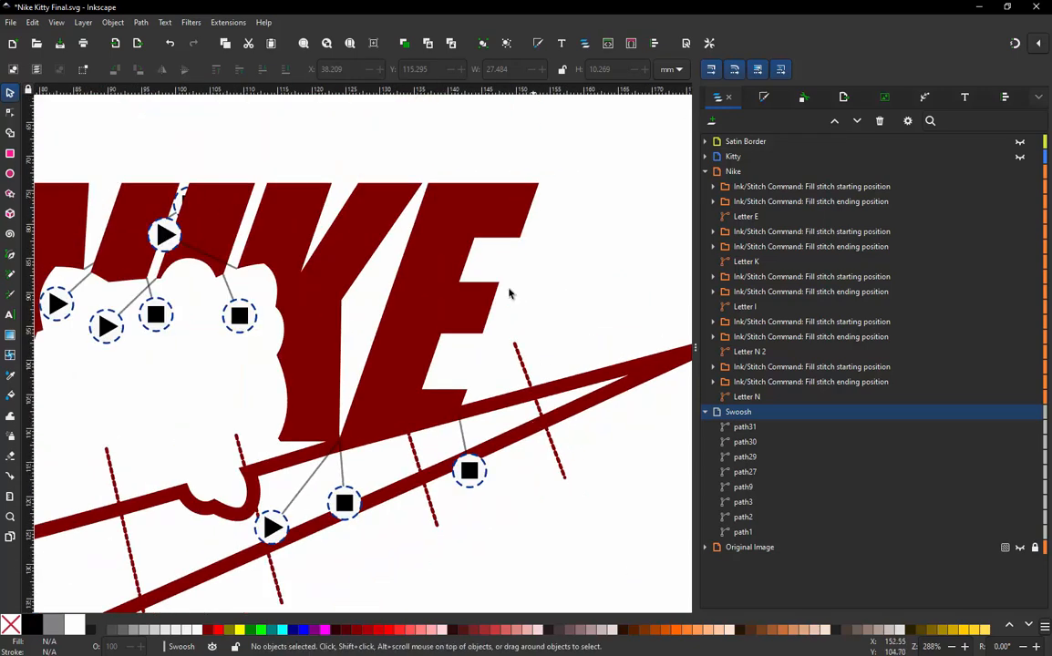
{"action": "scroll", "coordinate": [509, 293], "scroll_direction": "down", "scroll_amount": 2, "text": "ctrl"}
{"action": "scroll", "coordinate": [292, 386], "scroll_direction": "up", "scroll_amount": 1, "text": "ctrl"}
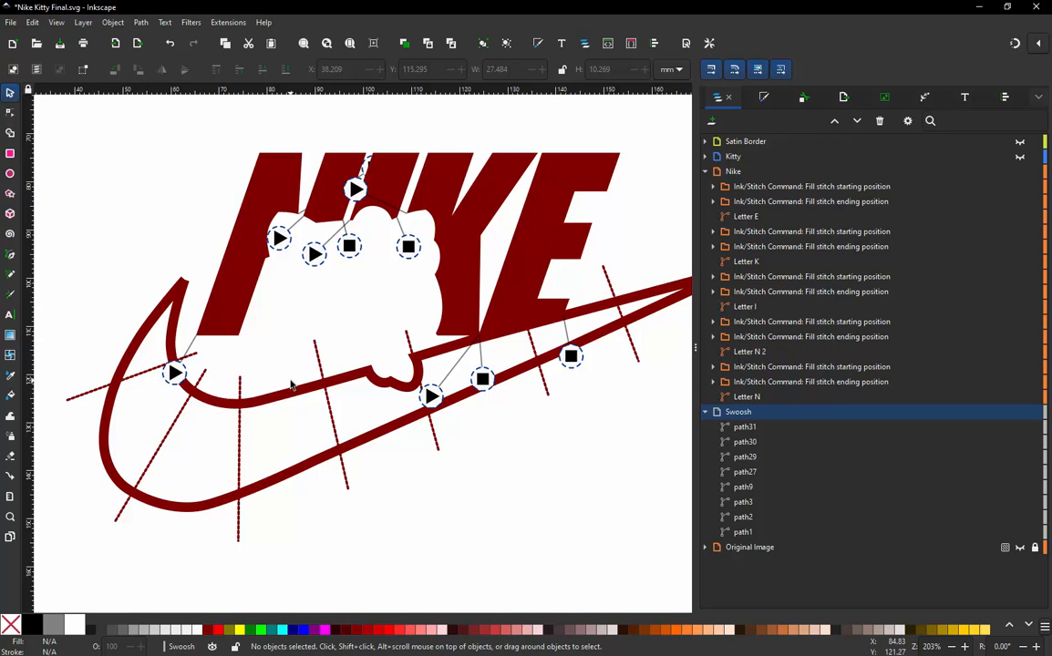
{"action": "left_click", "coordinate": [746, 426]}
{"action": "left_click", "coordinate": [746, 472], "text": "shift"}
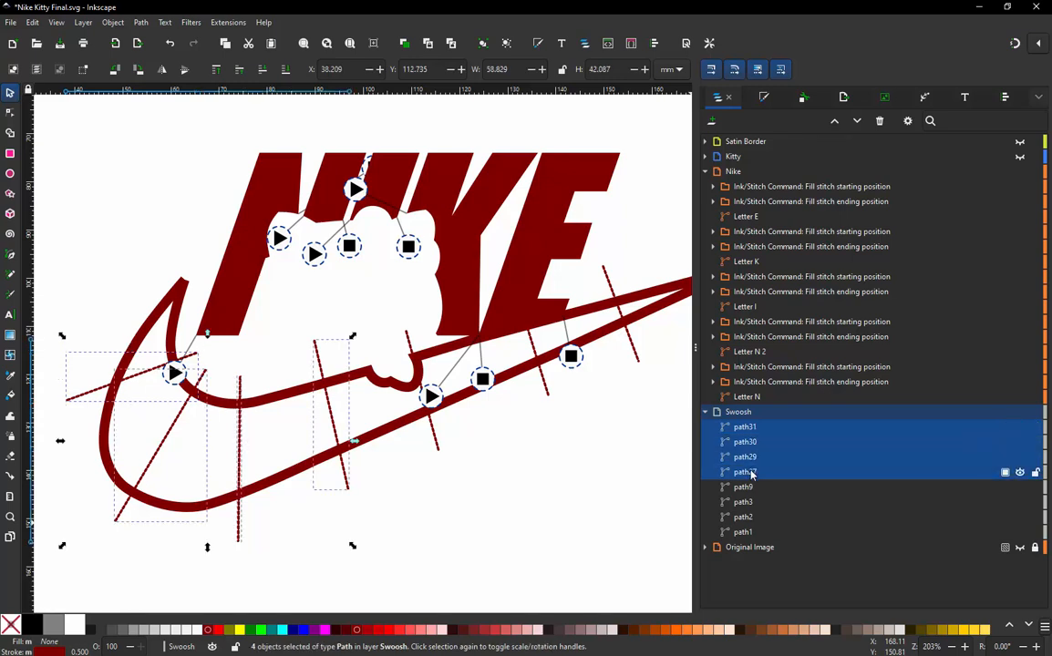
{"action": "left_click", "coordinate": [748, 487], "text": "shift"}
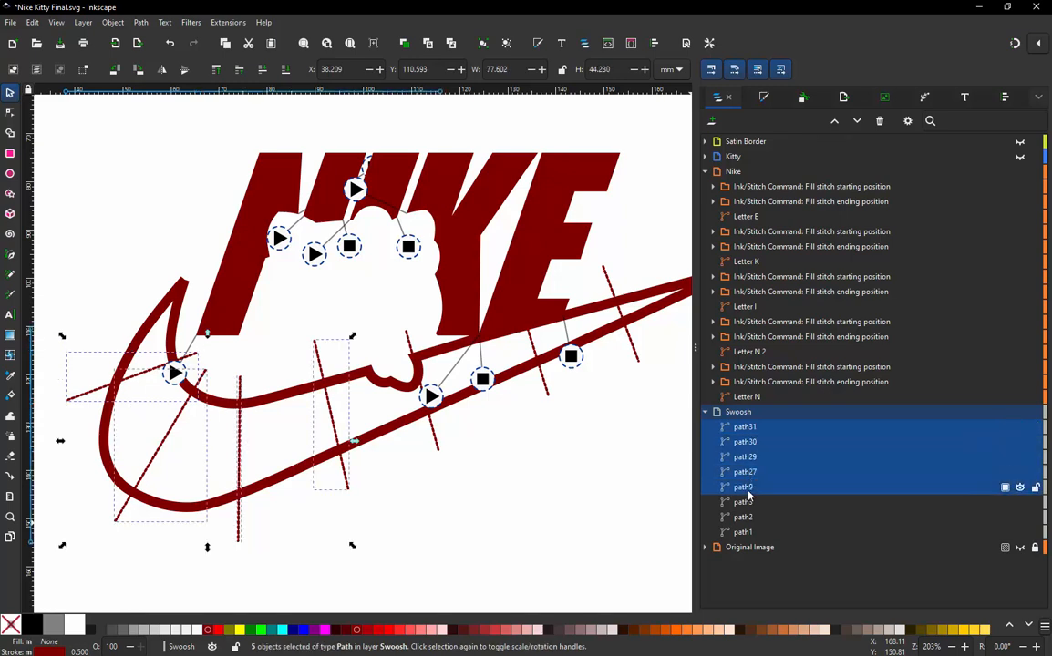
{"action": "left_click", "coordinate": [746, 503], "text": "shift"}
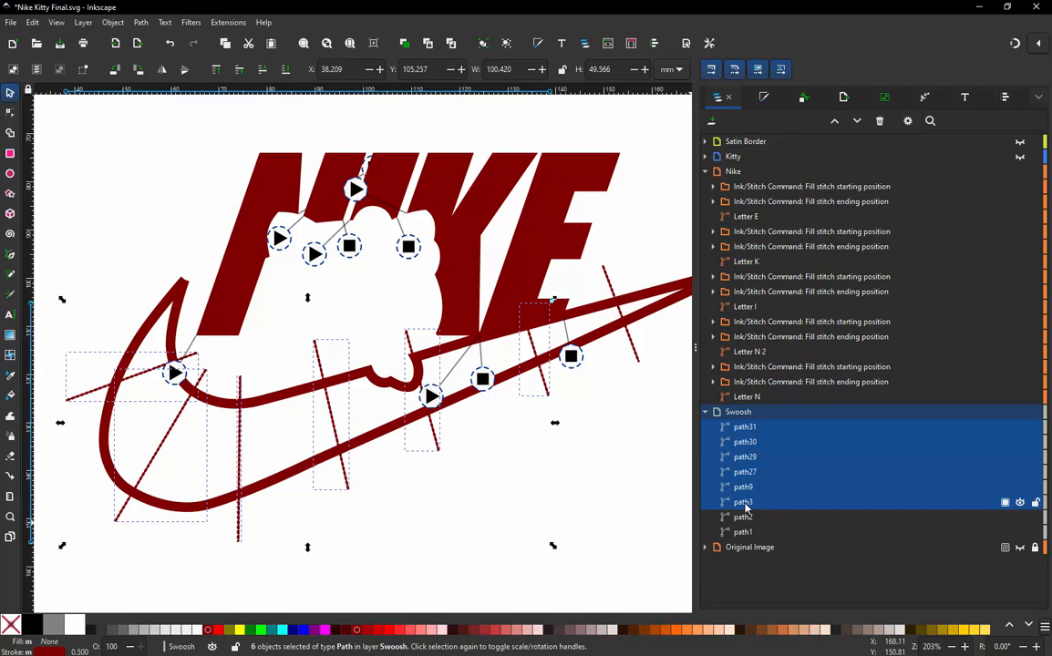
{"action": "left_click", "coordinate": [766, 98]}
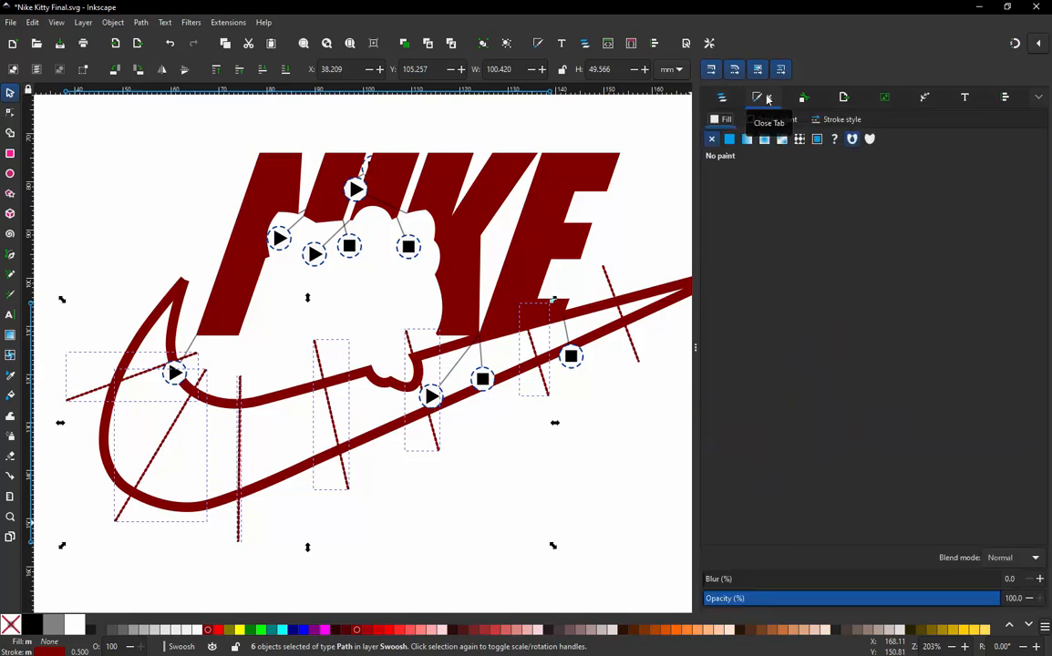
{"action": "left_click", "coordinate": [833, 120]}
{"action": "left_click", "coordinate": [806, 169]}
{"action": "left_click", "coordinate": [780, 186]}
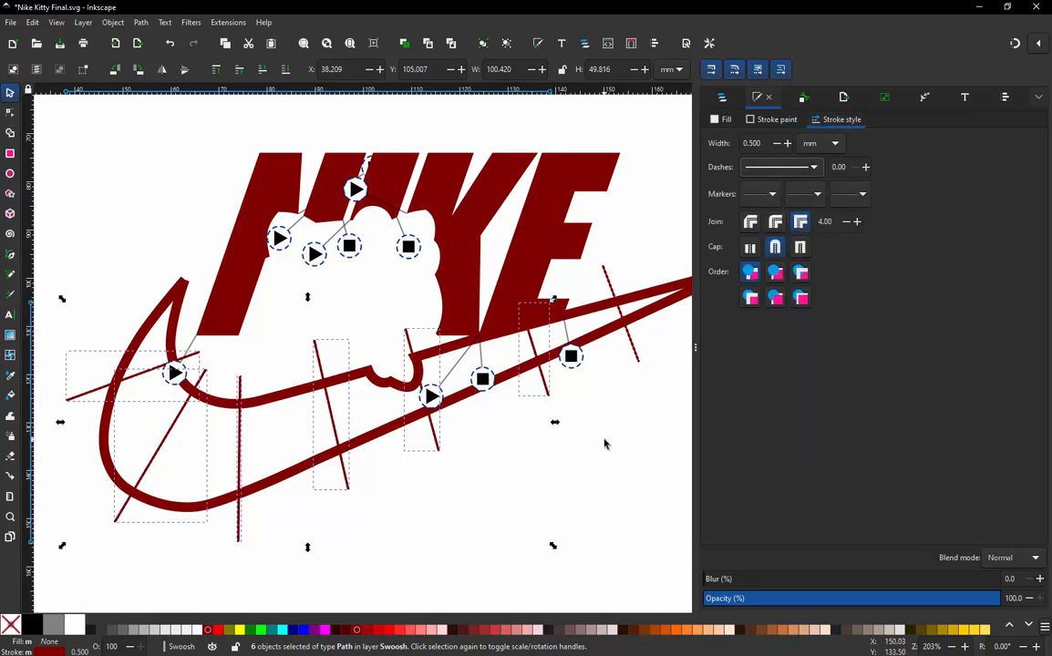
- Change the dashed rung nearest the swoosh's long tip to a solid stroke and deselect it
{"action": "left_click", "coordinate": [642, 363]}
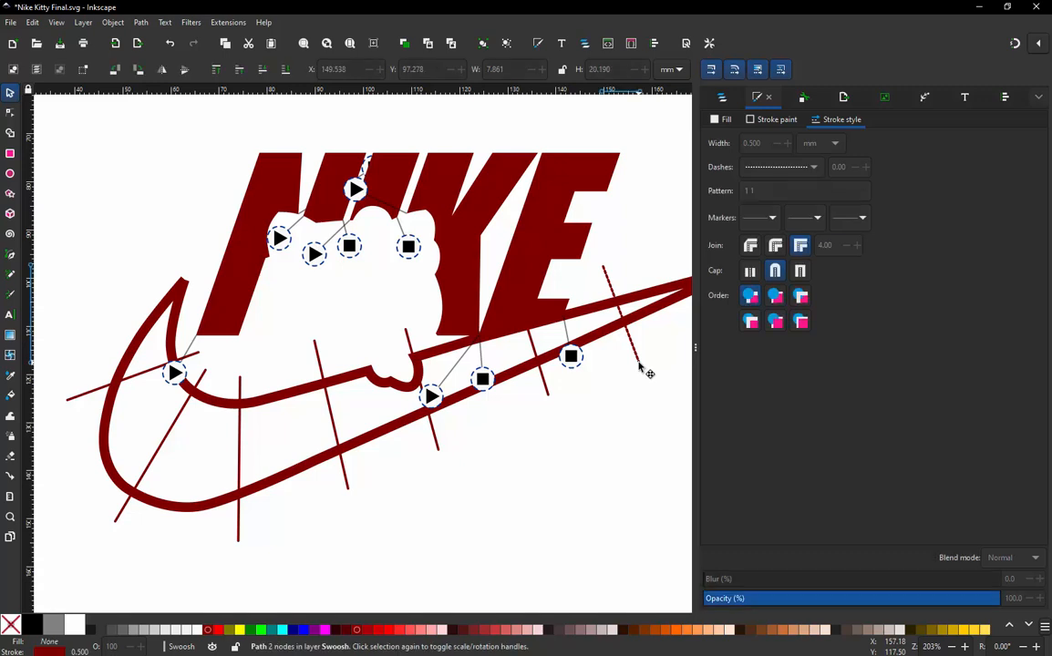
{"action": "left_click", "coordinate": [777, 166]}
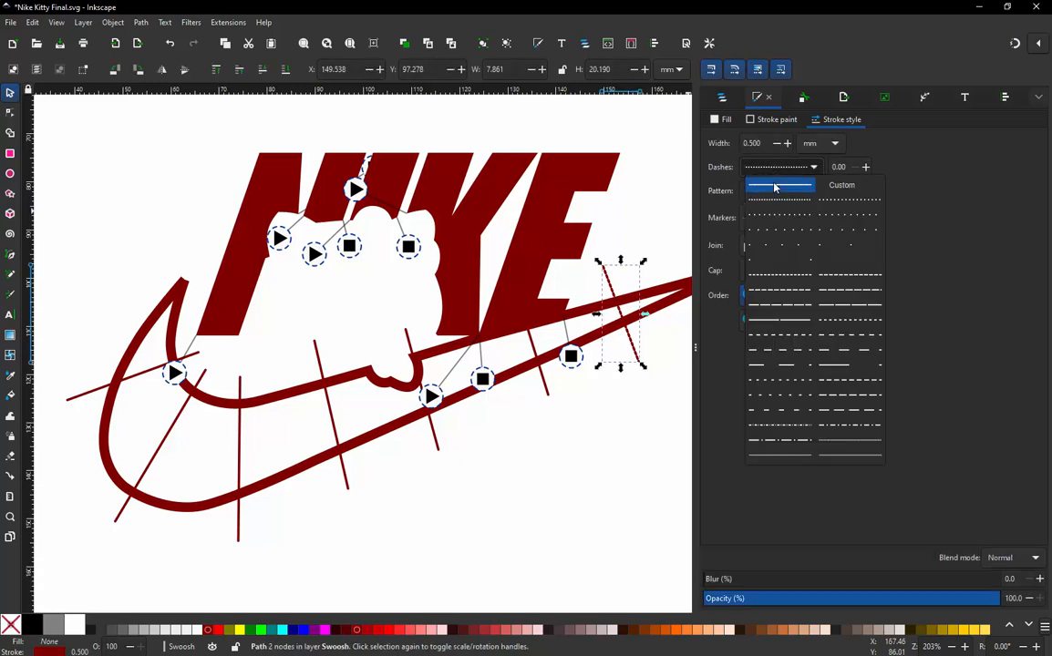
{"action": "left_click", "coordinate": [779, 187]}
{"action": "left_click", "coordinate": [631, 428]}
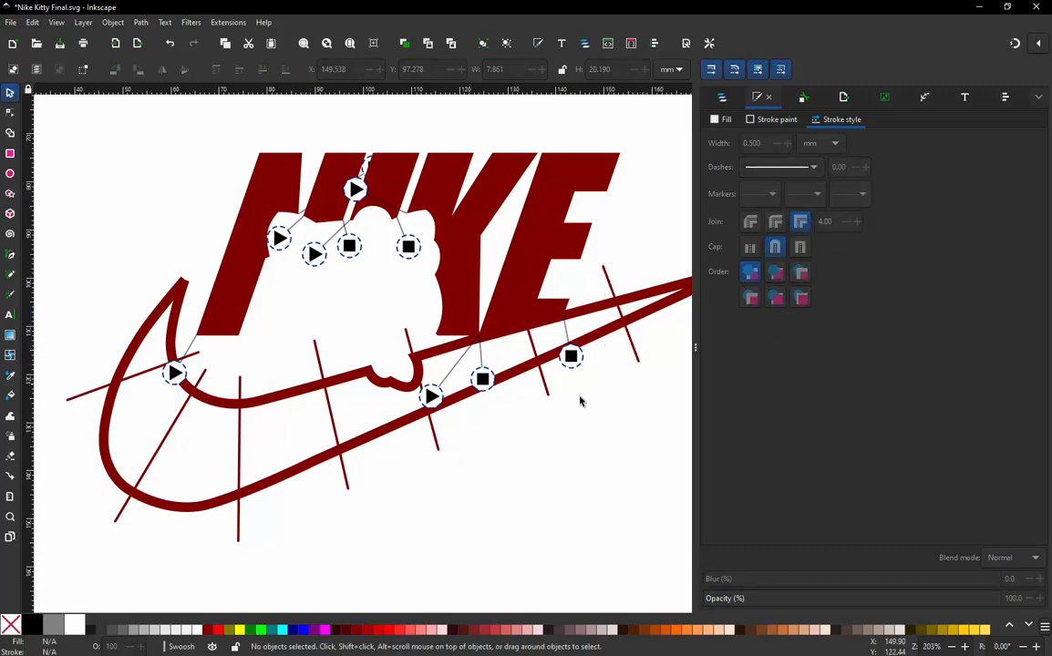
- Combine all the rungs and the rail path in the Swoosh layer, path31 through path1, into a single path
{"action": "left_click", "coordinate": [720, 97]}
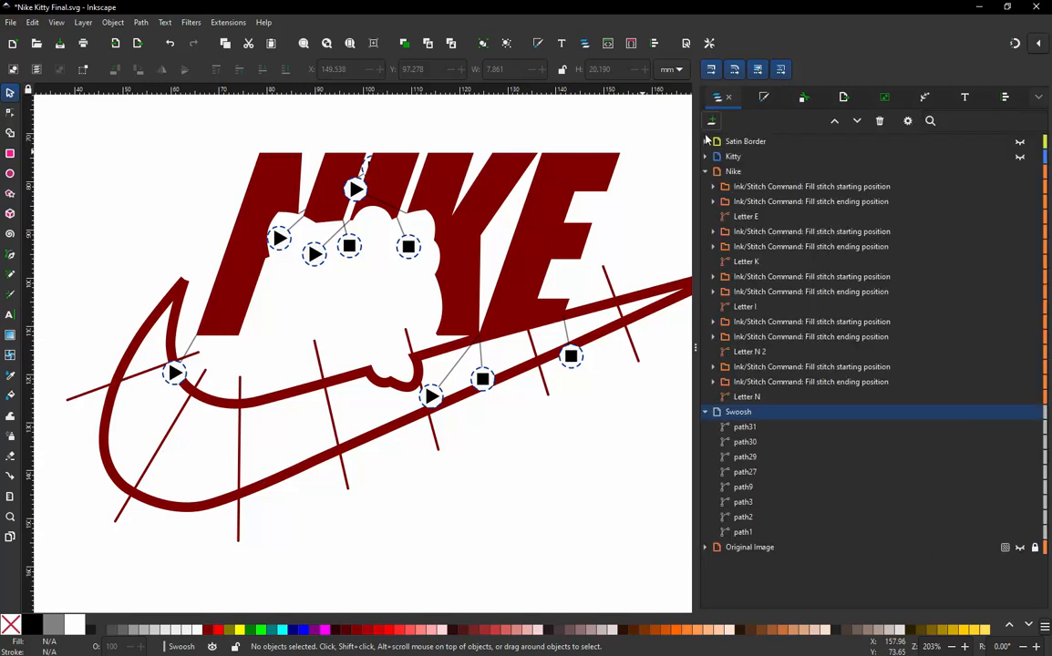
{"action": "left_click", "coordinate": [760, 428]}
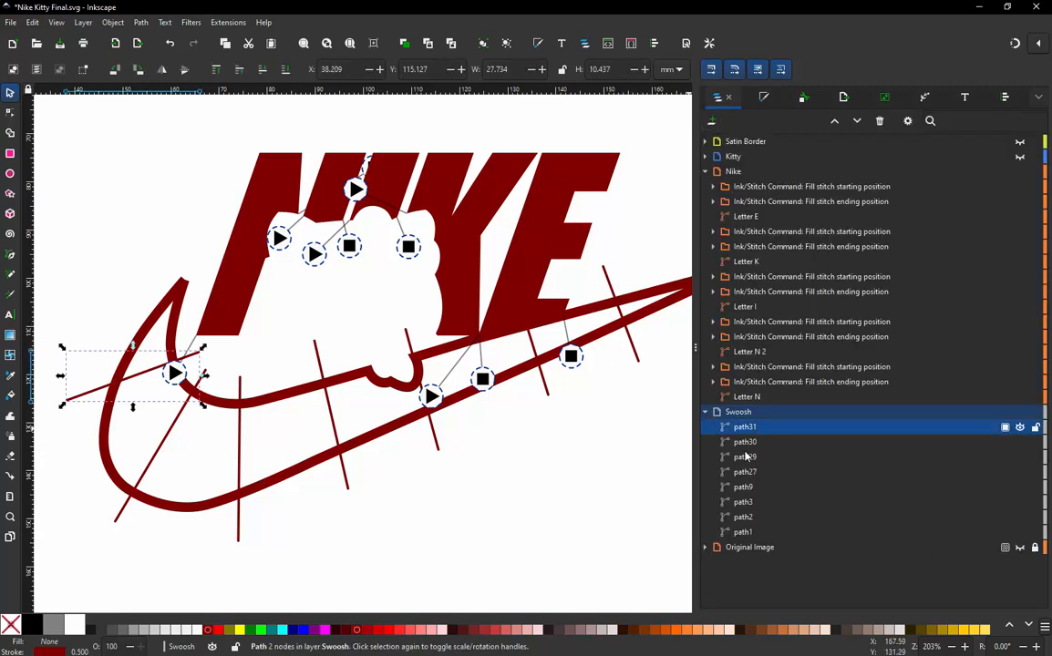
{"action": "left_click", "coordinate": [744, 532], "text": "shift"}
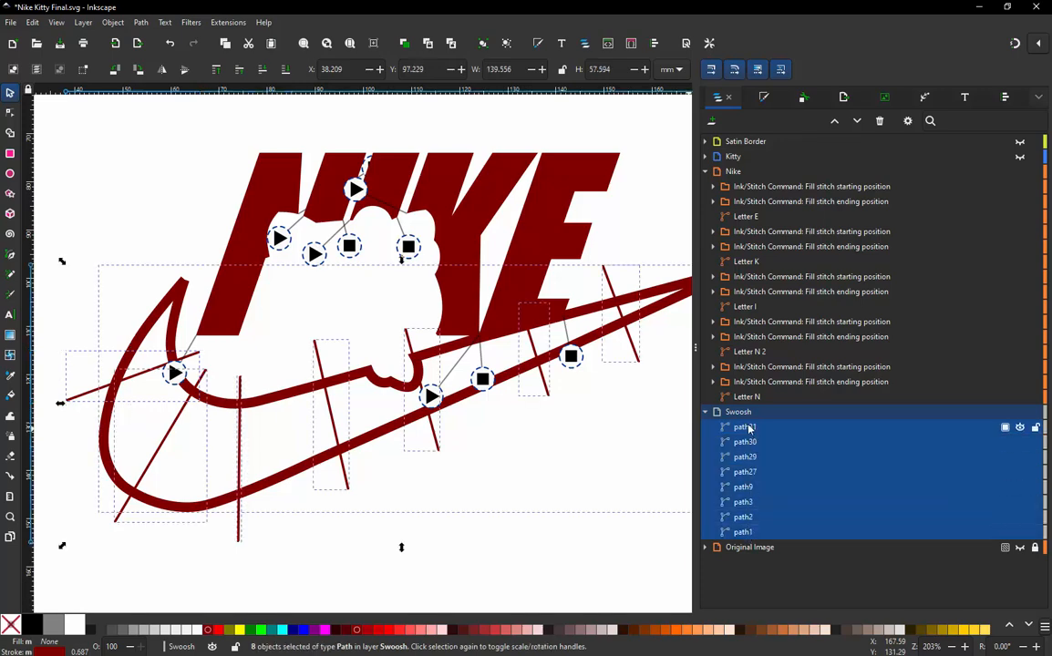
{"action": "left_click", "coordinate": [141, 22]}
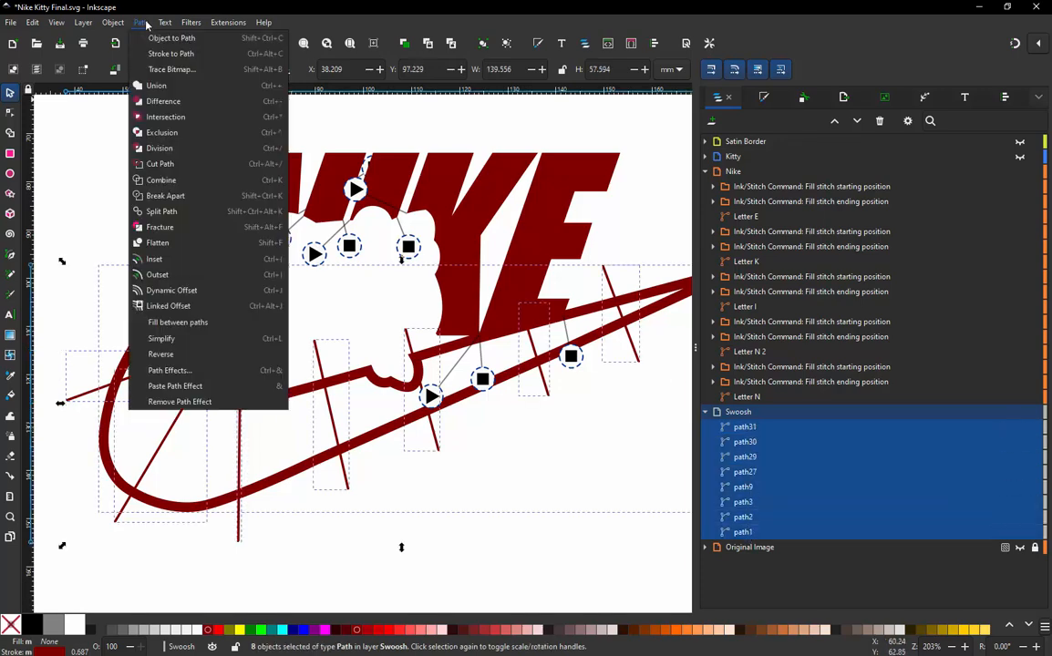
{"action": "left_click", "coordinate": [164, 180]}
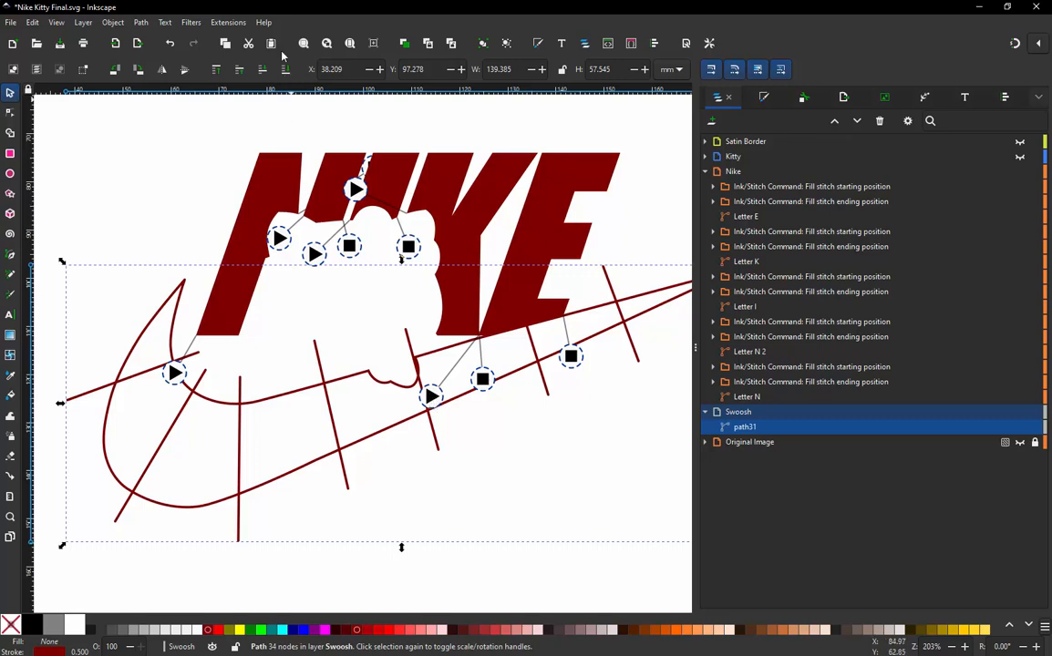
- Open Ink/Stitch Params for the combined swoosh, disable running stitch along paths, examine the satin column preview and settings, and close without applying
{"action": "left_click", "coordinate": [228, 22]}
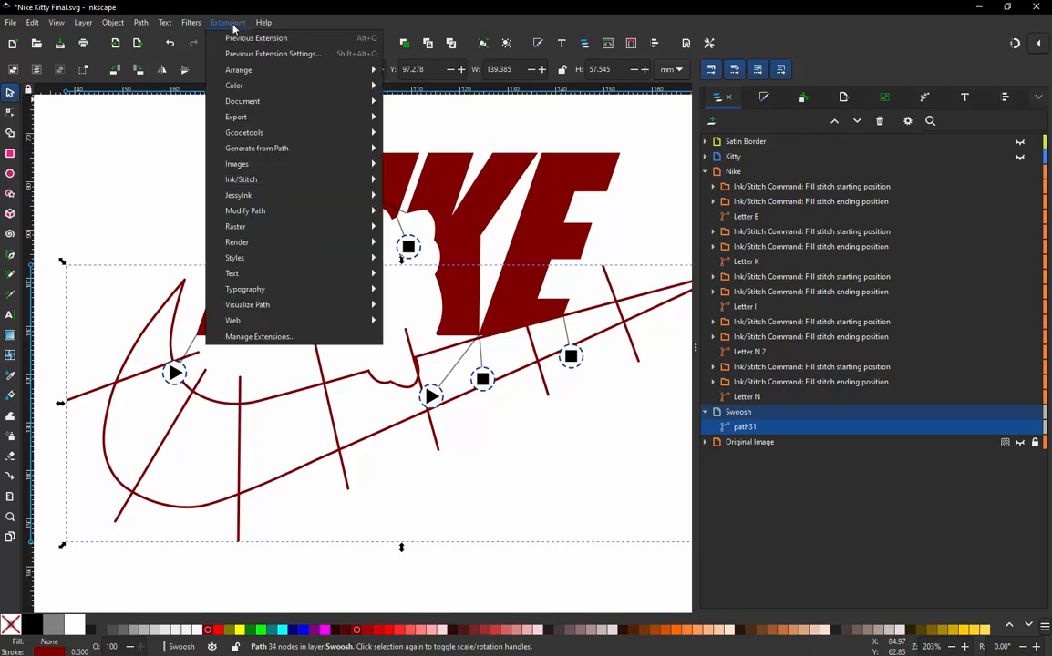
{"action": "mouse_move", "coordinate": [273, 178]}
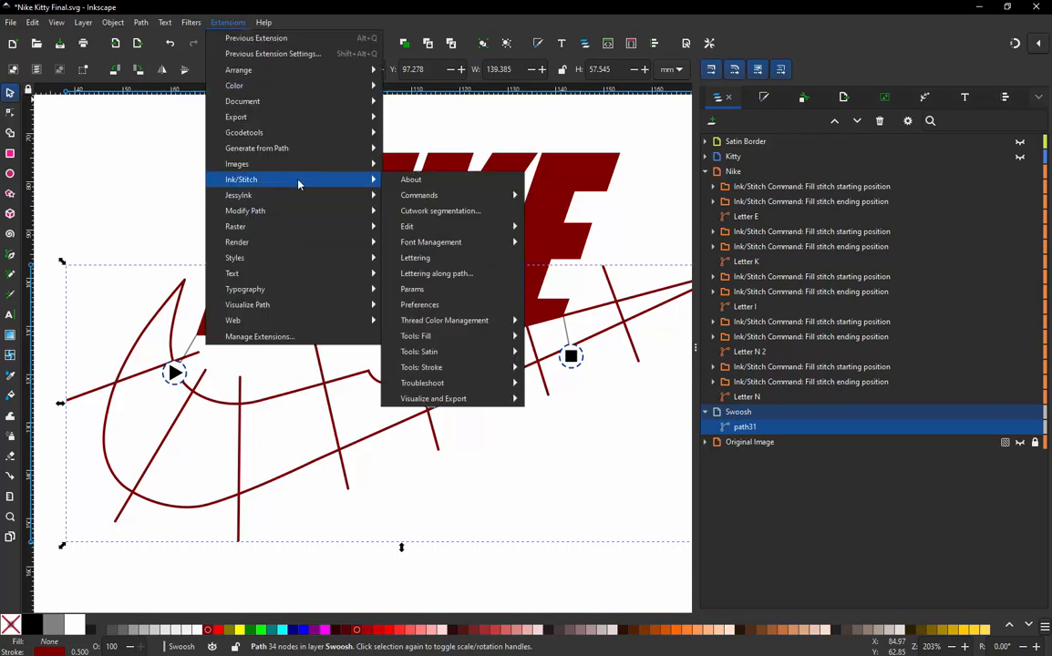
{"action": "left_click", "coordinate": [439, 291]}
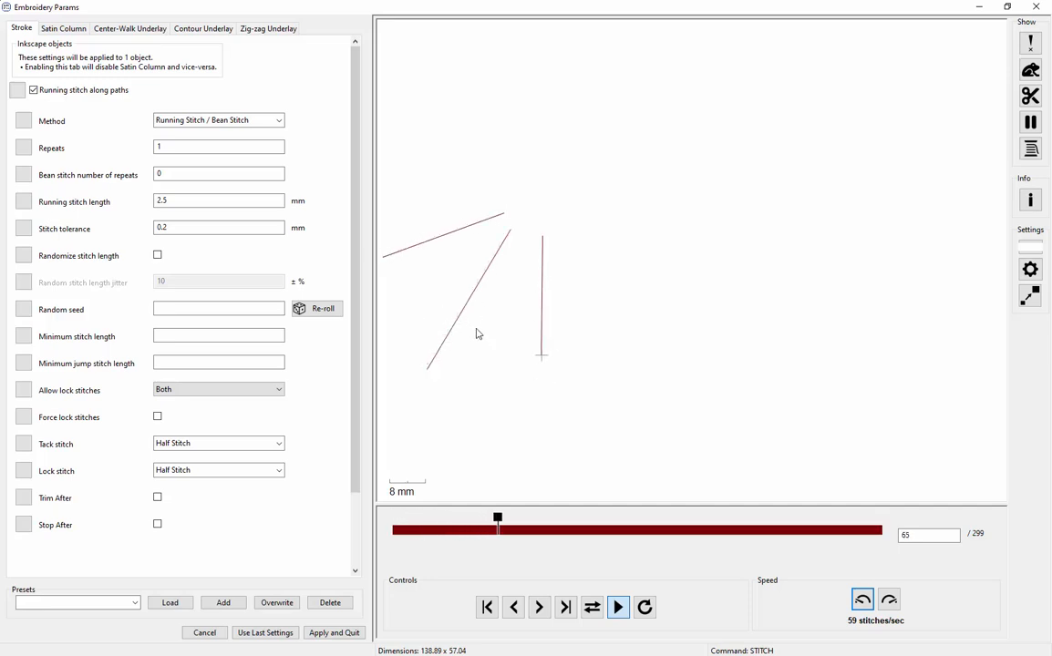
{"action": "left_click", "coordinate": [34, 90]}
{"action": "left_click", "coordinate": [33, 90]}
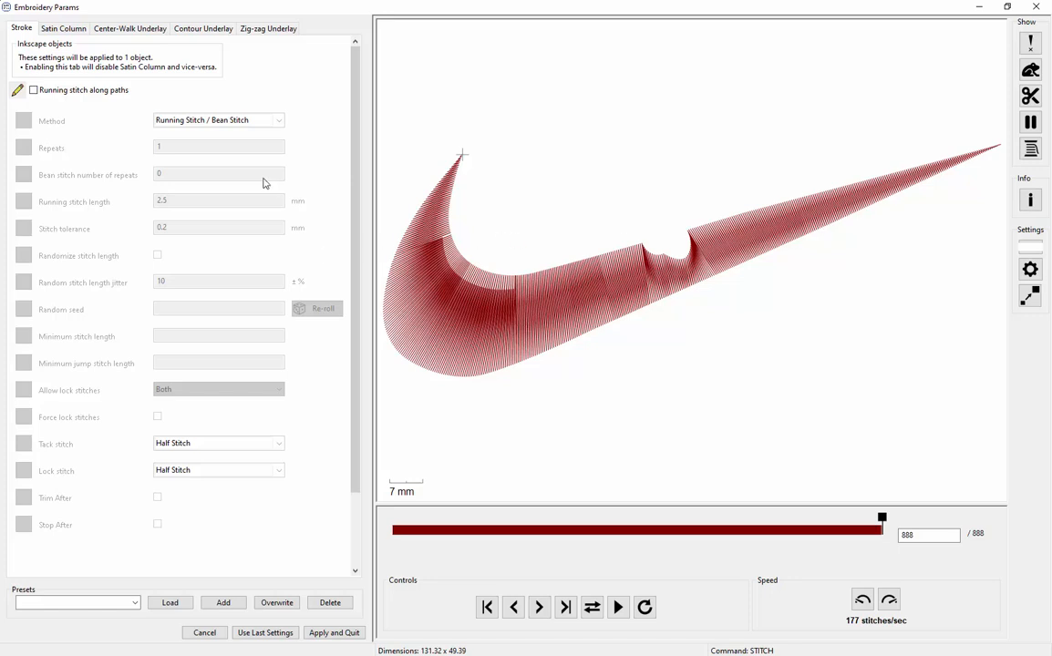
{"action": "left_click", "coordinate": [66, 29]}
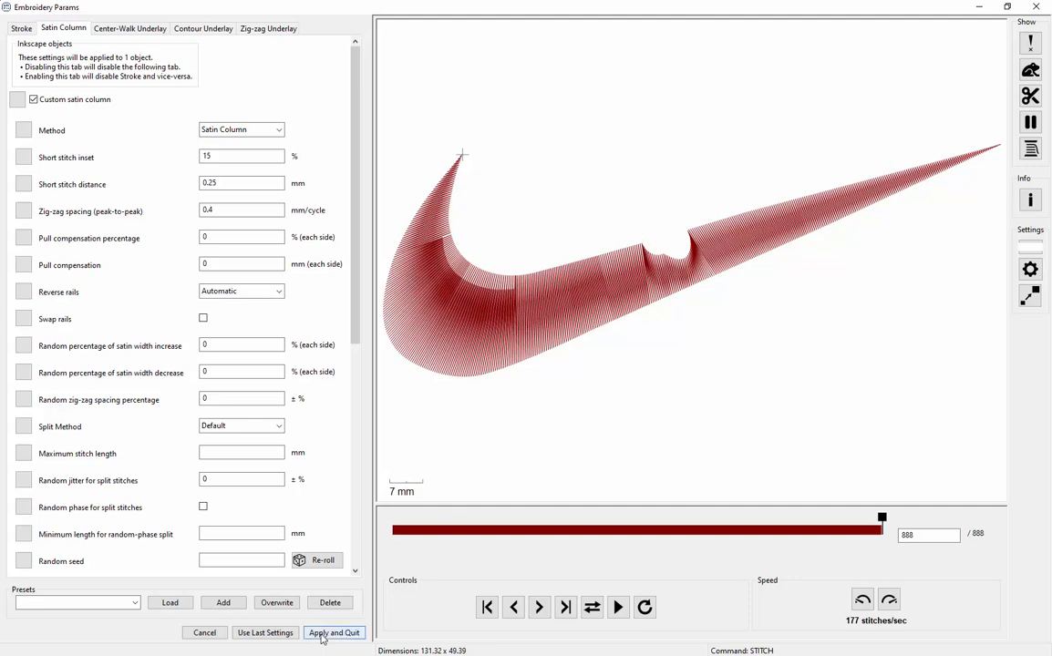
{"action": "left_click", "coordinate": [203, 633]}
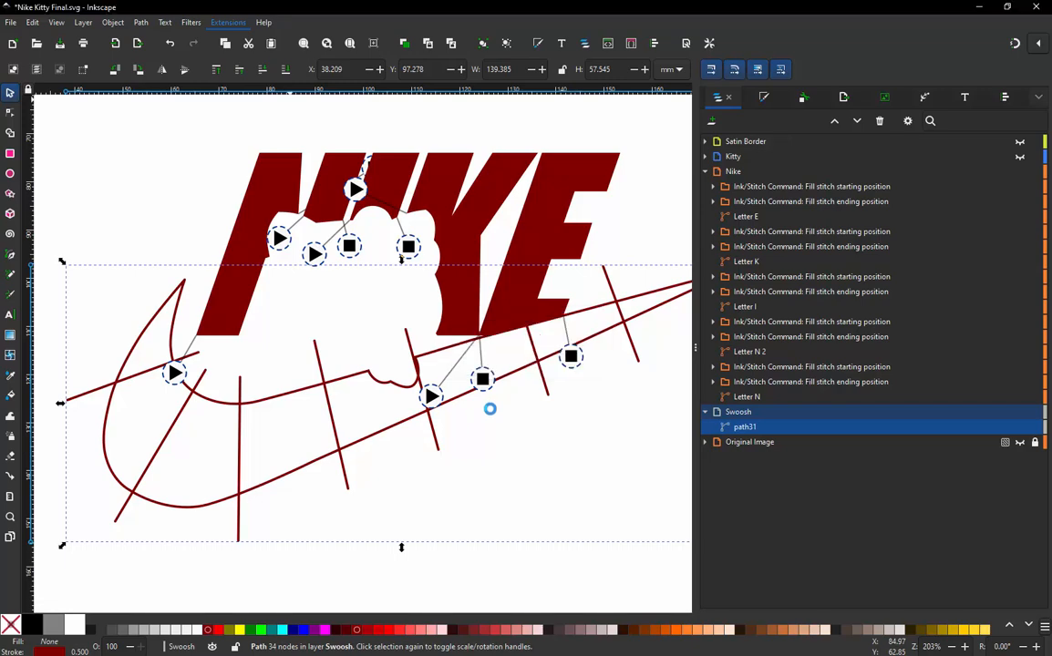
- Move the upper end node of the rung beside the notch down onto the notch's curved edge on the upper rail
{"action": "left_click", "coordinate": [442, 428]}
{"action": "scroll", "coordinate": [425, 422], "scroll_direction": "up", "scroll_amount": 2, "text": "ctrl"}
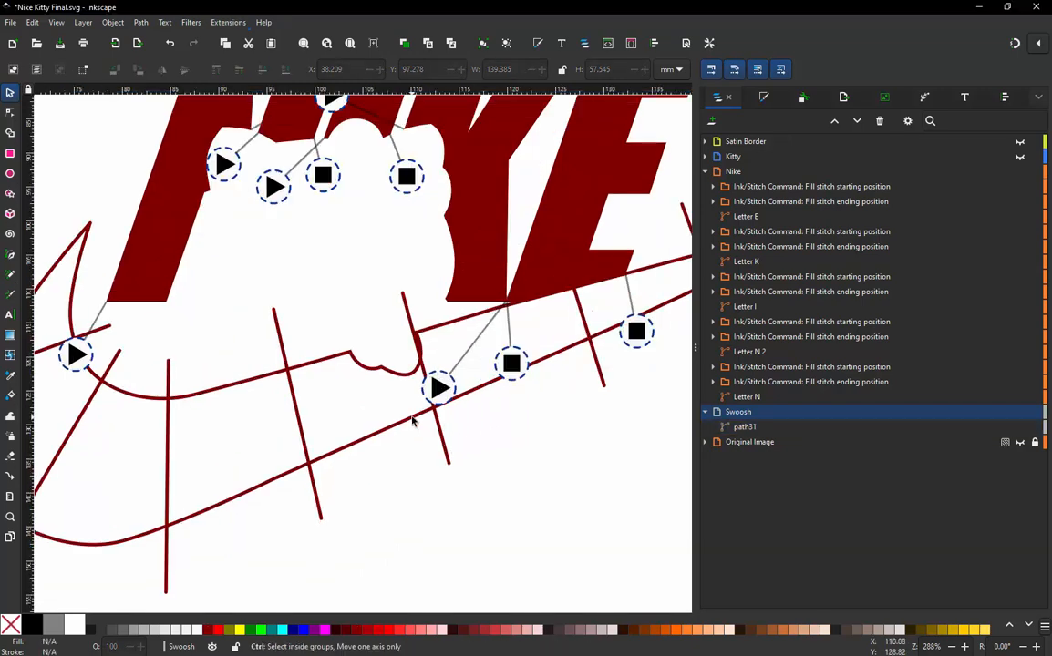
{"action": "left_click", "coordinate": [409, 281]}
{"action": "key", "text": "n"}
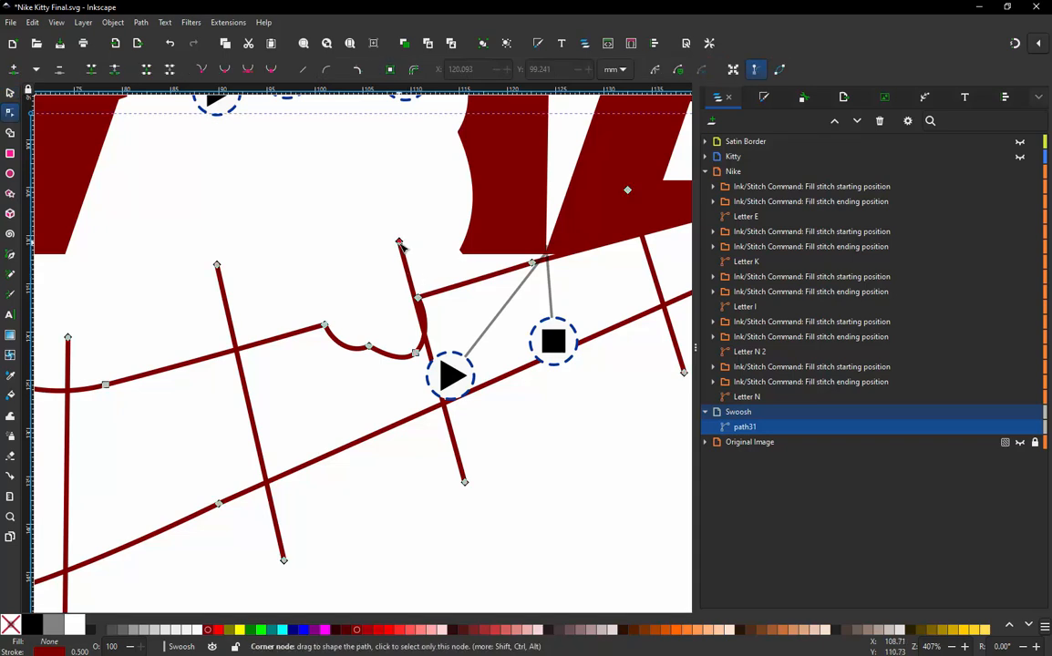
{"action": "mouse_move", "coordinate": [400, 244]}
{"action": "left_mouse_down"}
{"action": "mouse_move", "coordinate": [430, 237]}
{"action": "mouse_move", "coordinate": [412, 248]}
{"action": "mouse_move", "coordinate": [422, 331]}
{"action": "left_mouse_up"}
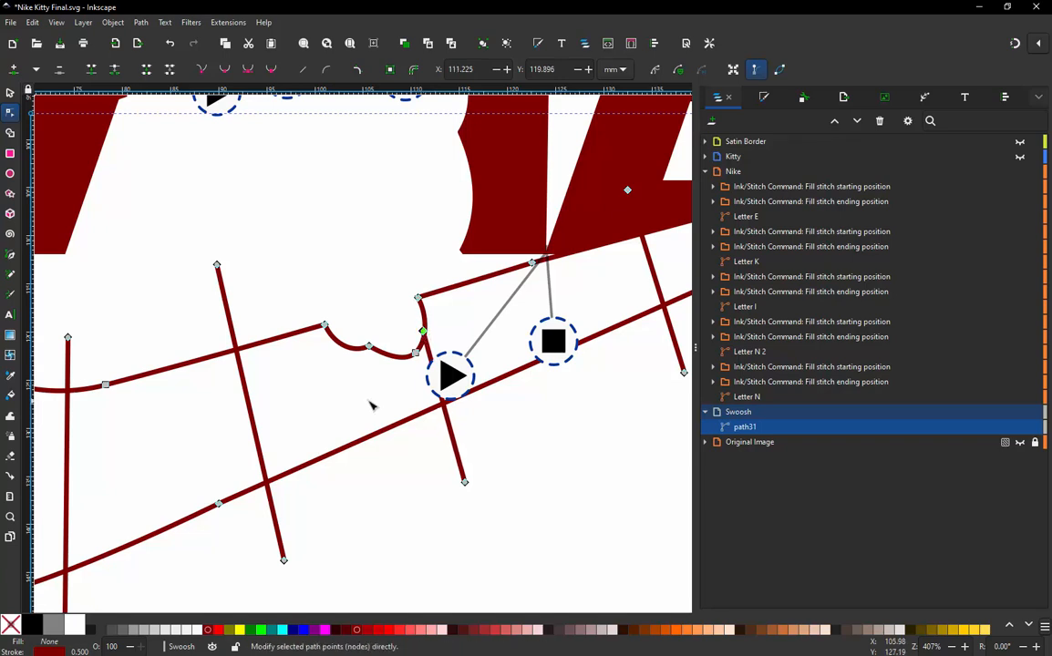
- Reposition the rung left of the notch so it runs from the notch's left corner to below the lower rail, roughly parallel to the neighbouring rung
{"action": "left_click_drag", "start_coordinate": [219, 267], "coordinate": [329, 336]}
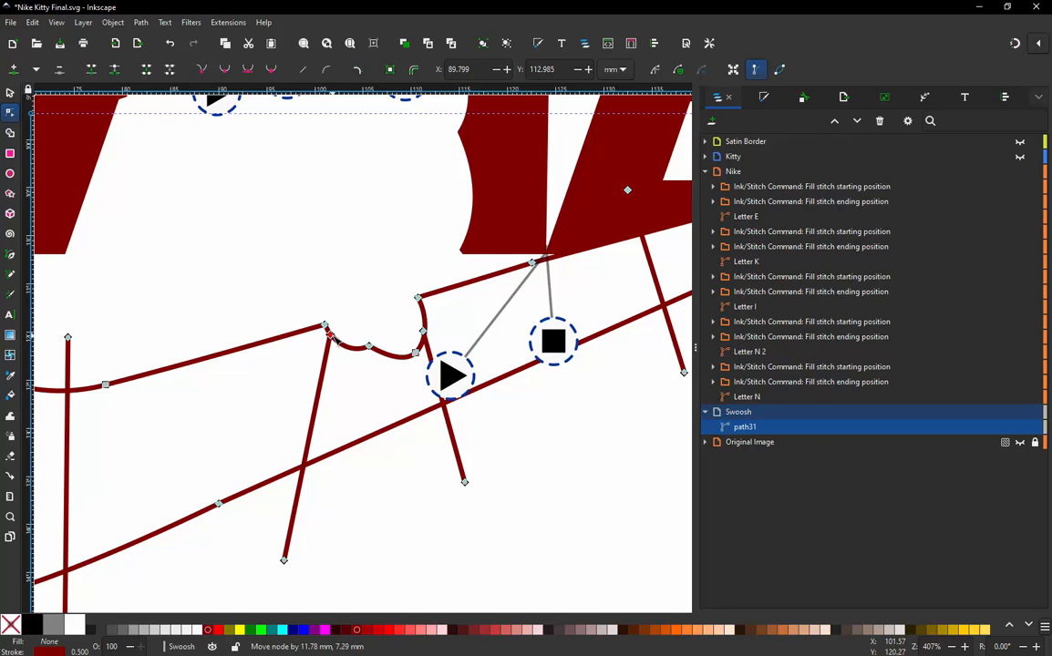
{"action": "left_click_drag", "start_coordinate": [285, 561], "coordinate": [373, 507]}
{"action": "scroll", "coordinate": [343, 356], "scroll_direction": "down", "scroll_amount": 2}
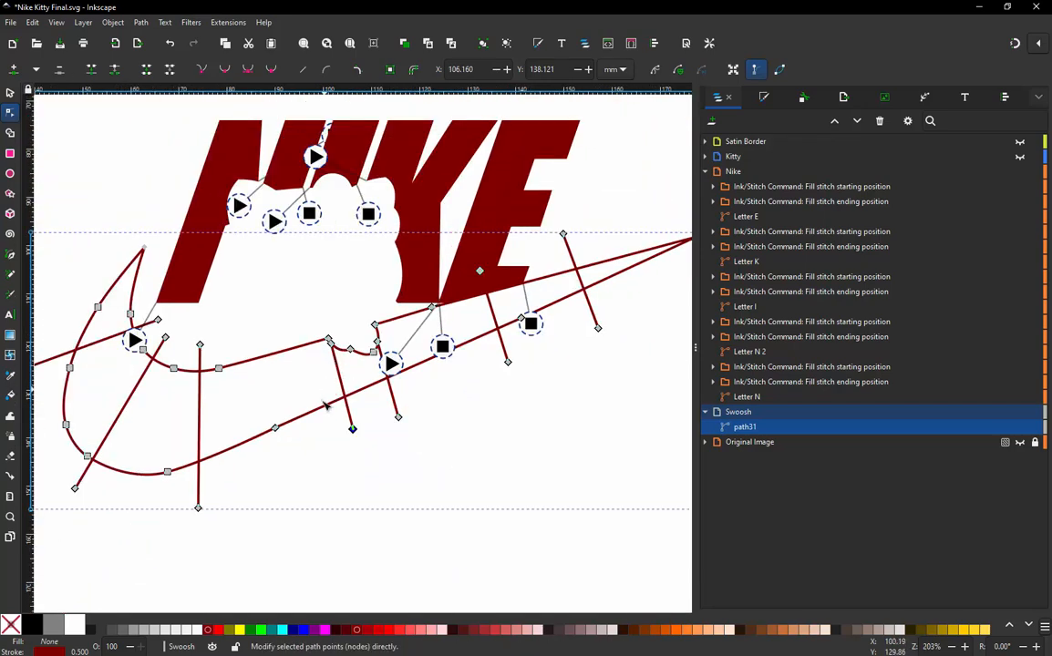
- Open Ink/Stitch Params for the combined swoosh, disable running stitch along paths, and bring up the satin column settings
{"action": "left_click", "coordinate": [10, 94]}
{"action": "left_click", "coordinate": [227, 22]}
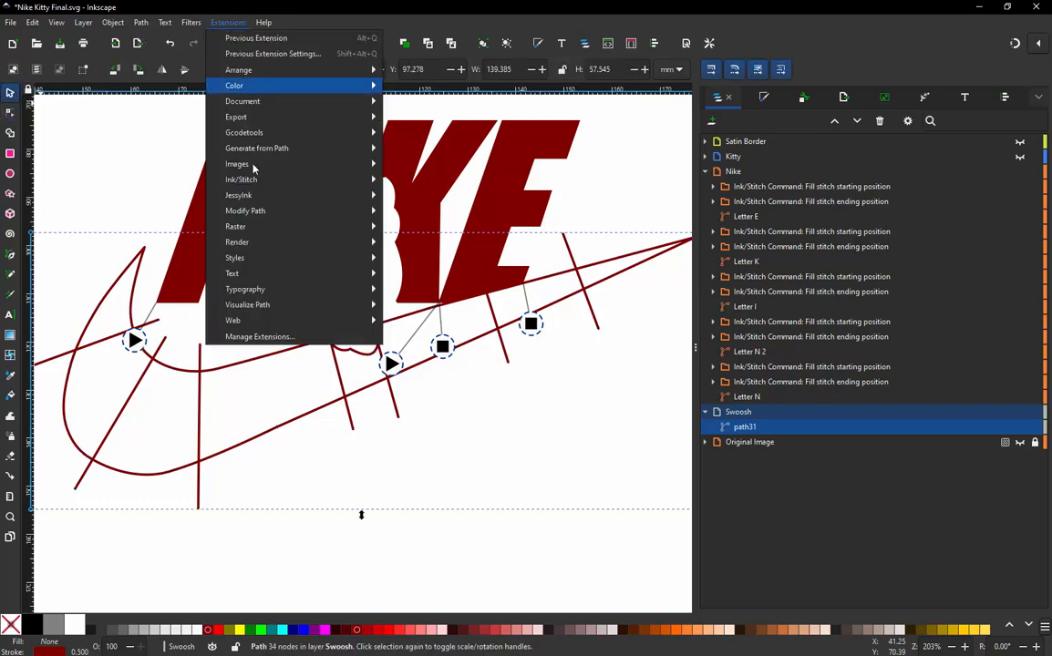
{"action": "mouse_move", "coordinate": [266, 183]}
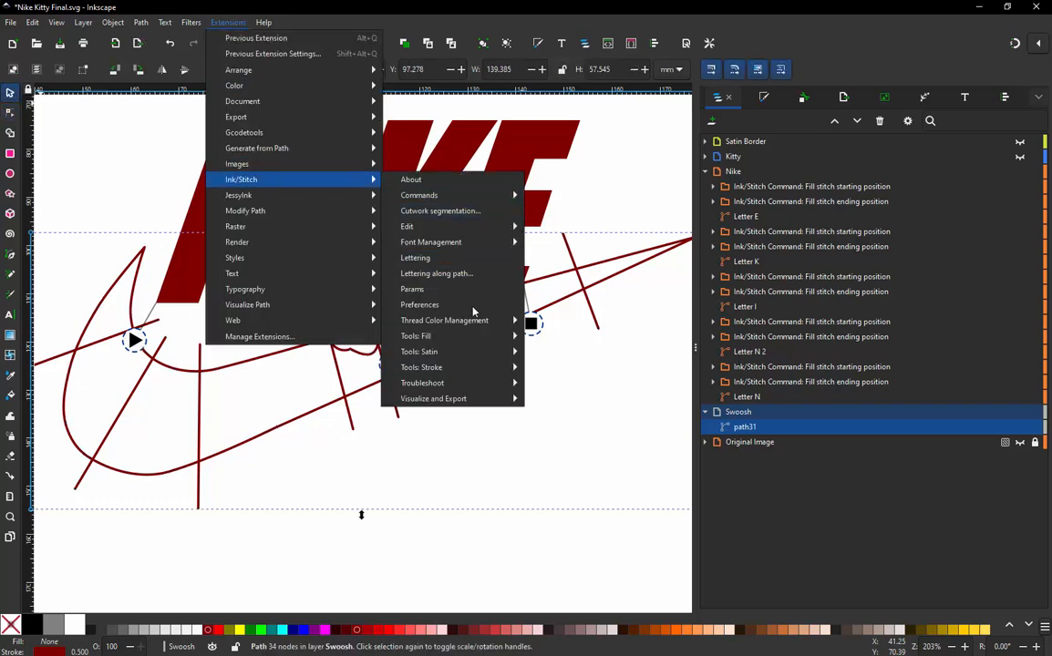
{"action": "left_click", "coordinate": [422, 304]}
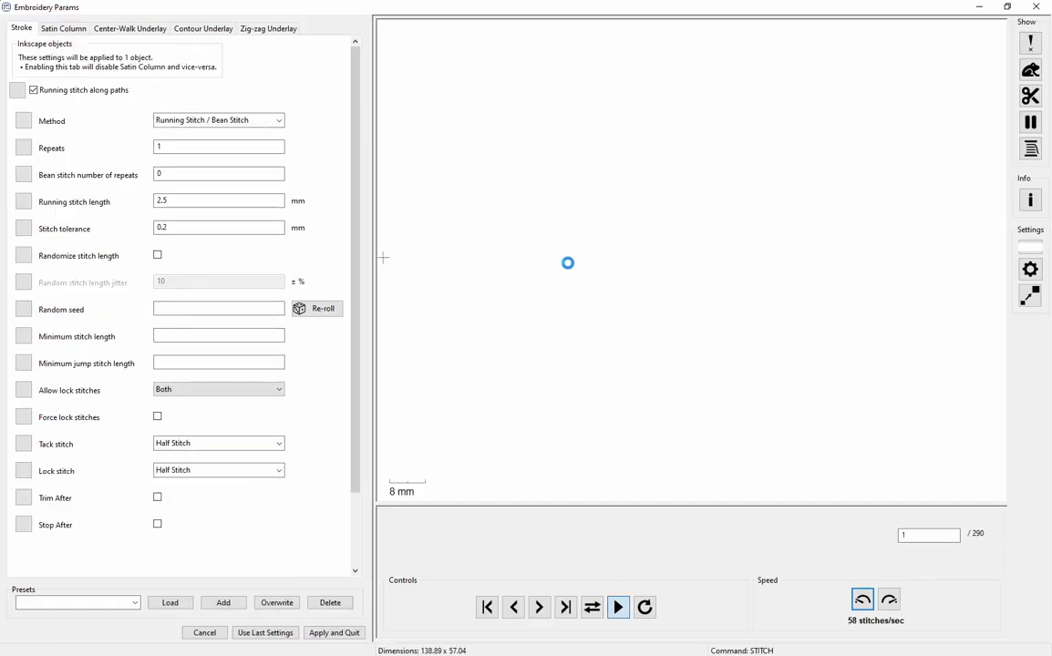
{"action": "left_click", "coordinate": [33, 90]}
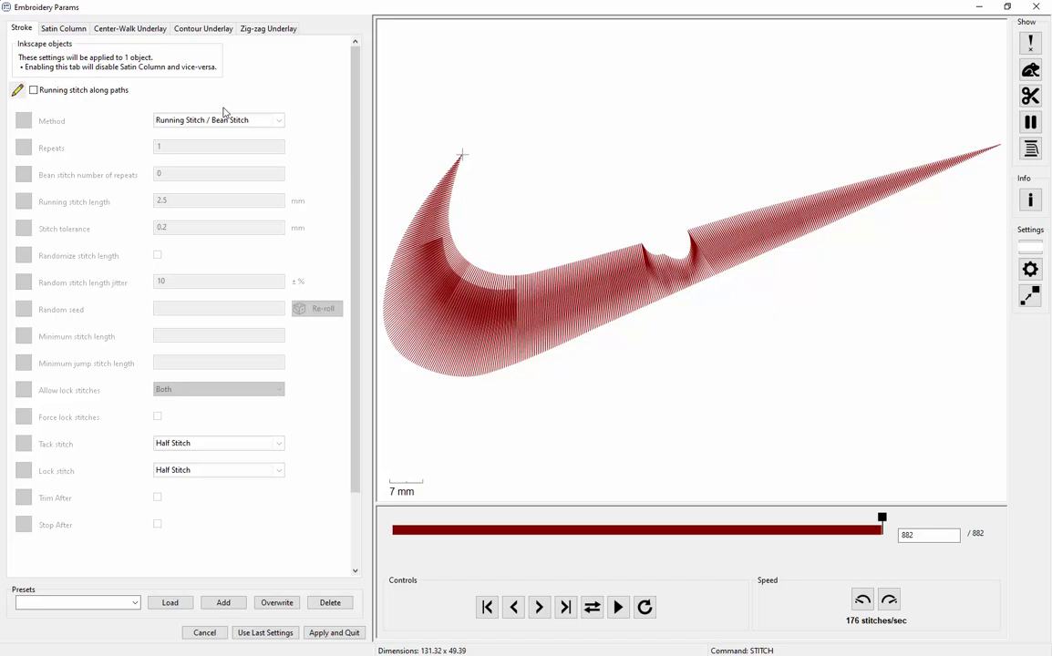
{"action": "left_click", "coordinate": [69, 35]}
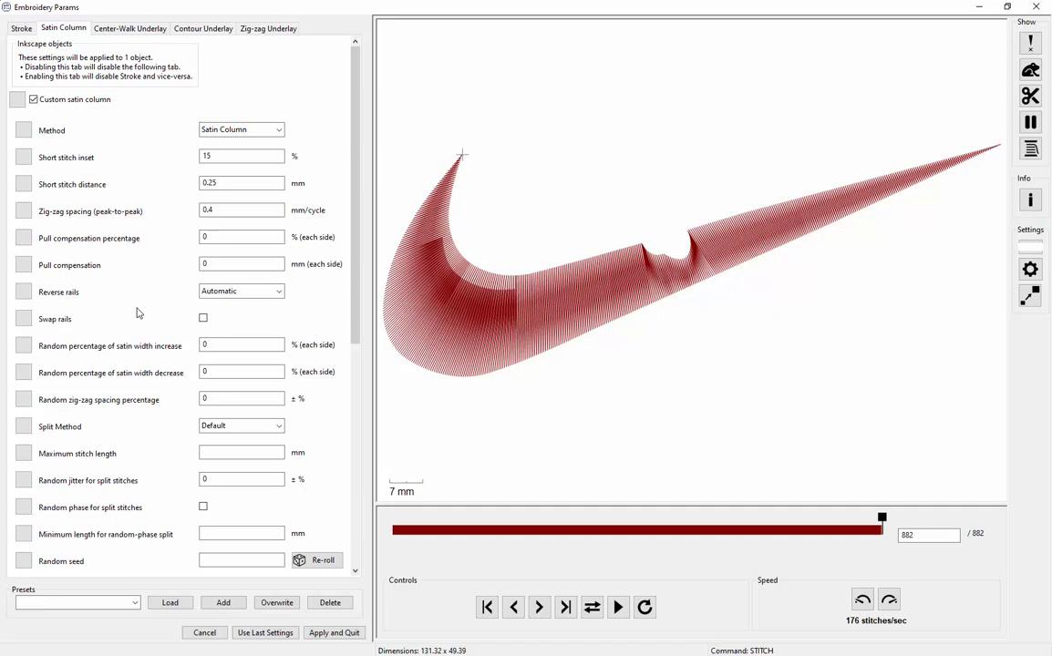
- Set the satin column's maximum stitch length to 5 mm and show needle penetration points, comparing the preview with and without the limit
{"action": "left_click", "coordinate": [218, 456]}
{"action": "type", "text": "5"}
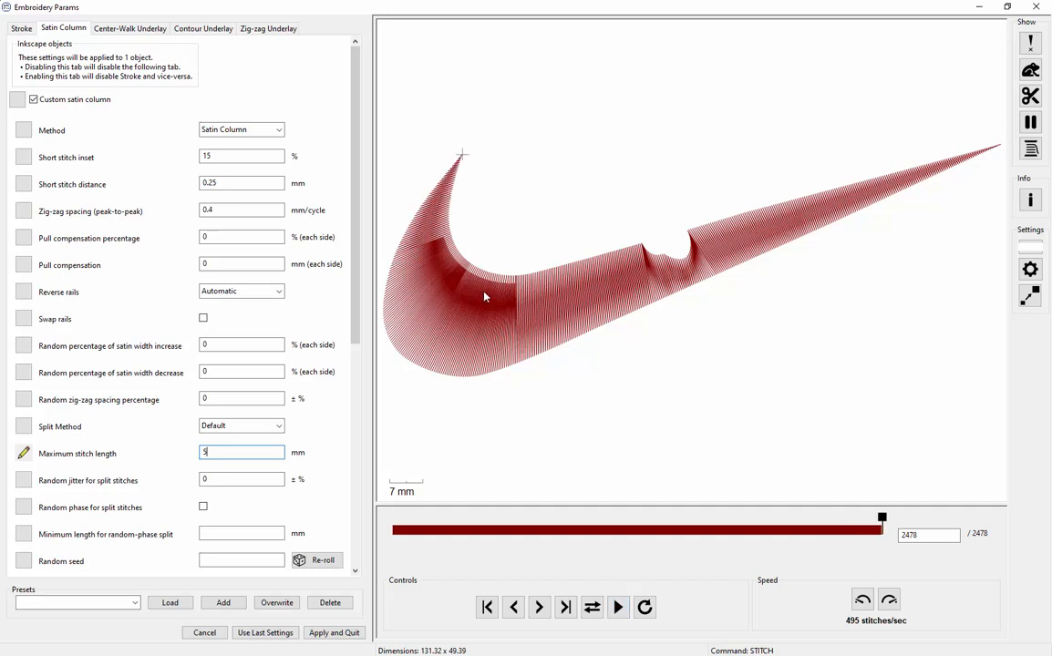
{"action": "left_click", "coordinate": [1031, 43]}
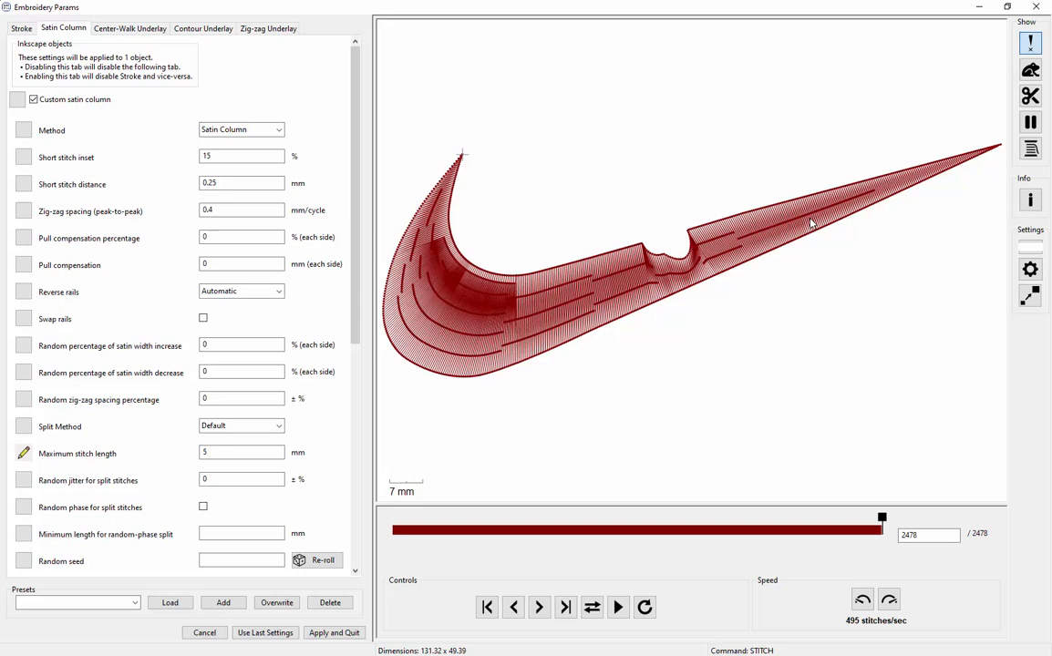
{"action": "double_click", "coordinate": [207, 454]}
{"action": "key", "text": "BackSpace"}
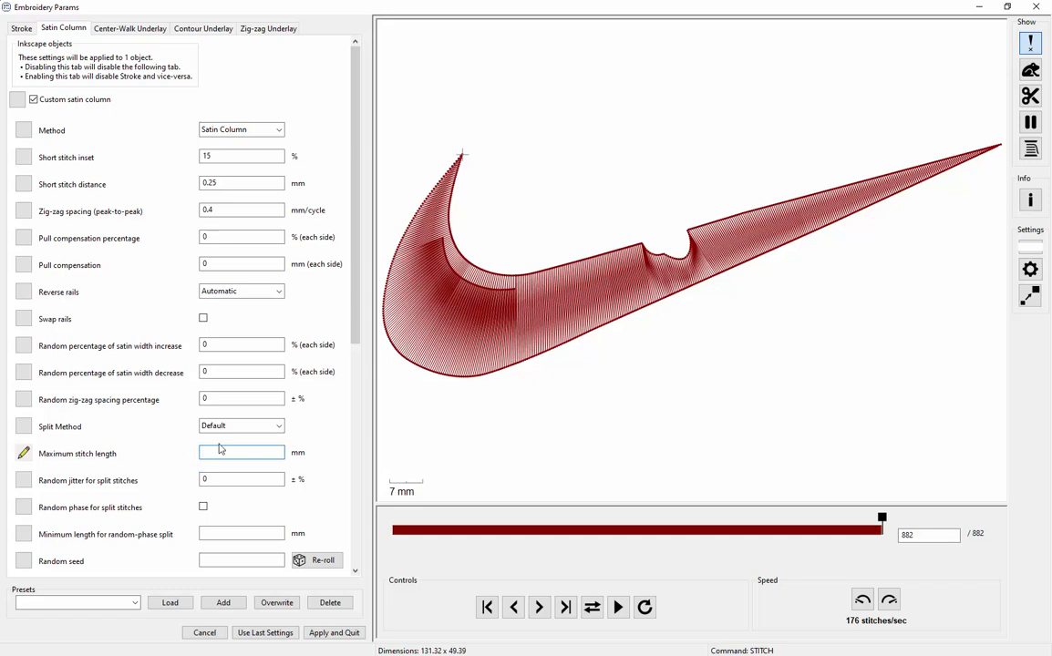
{"action": "type", "text": "5"}
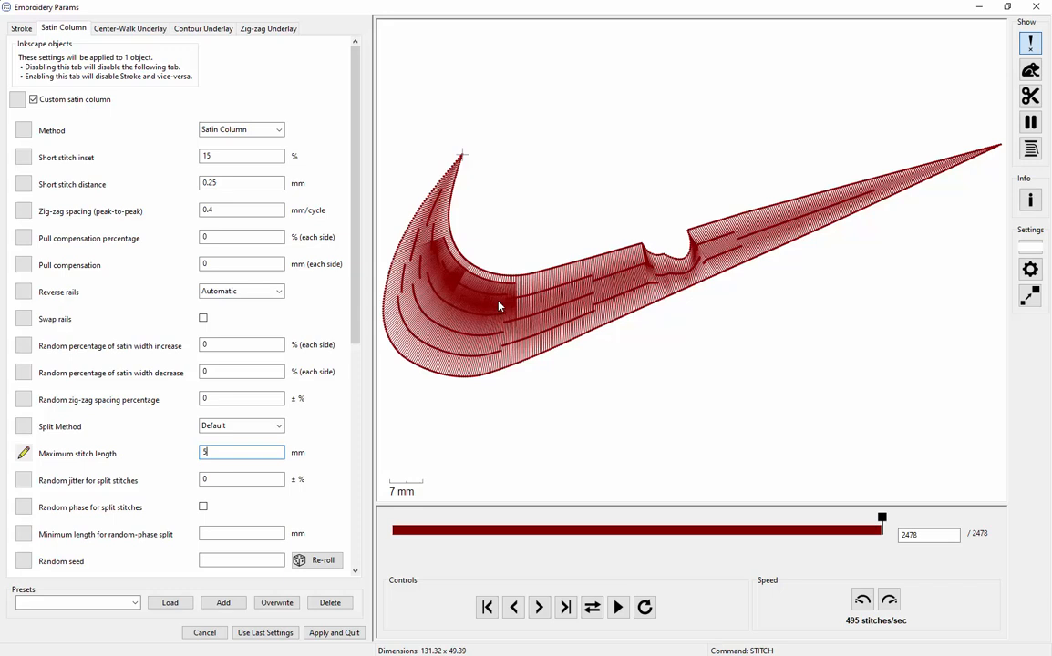
- Set the random jitter for split stitches to 50%, apply the satin parameters, and deselect the swoosh
{"action": "left_click", "coordinate": [221, 482]}
{"action": "left_click_drag", "start_coordinate": [222, 482], "coordinate": [190, 483]}
{"action": "mouse_move", "coordinate": [86, 486]}
{"action": "type", "text": "50"}
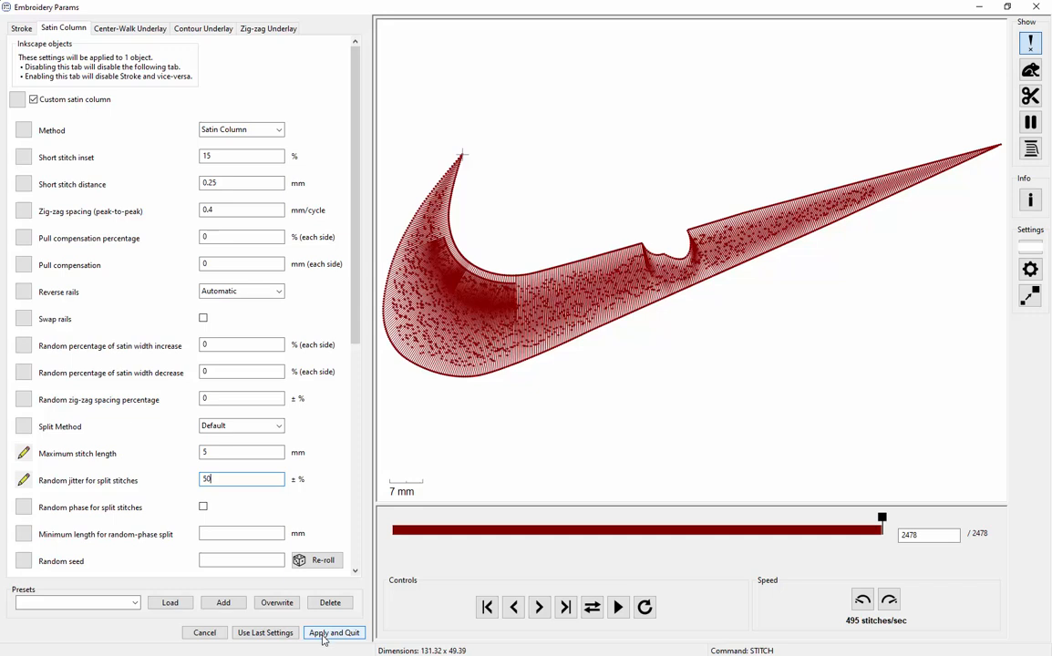
{"action": "left_click", "coordinate": [322, 637]}
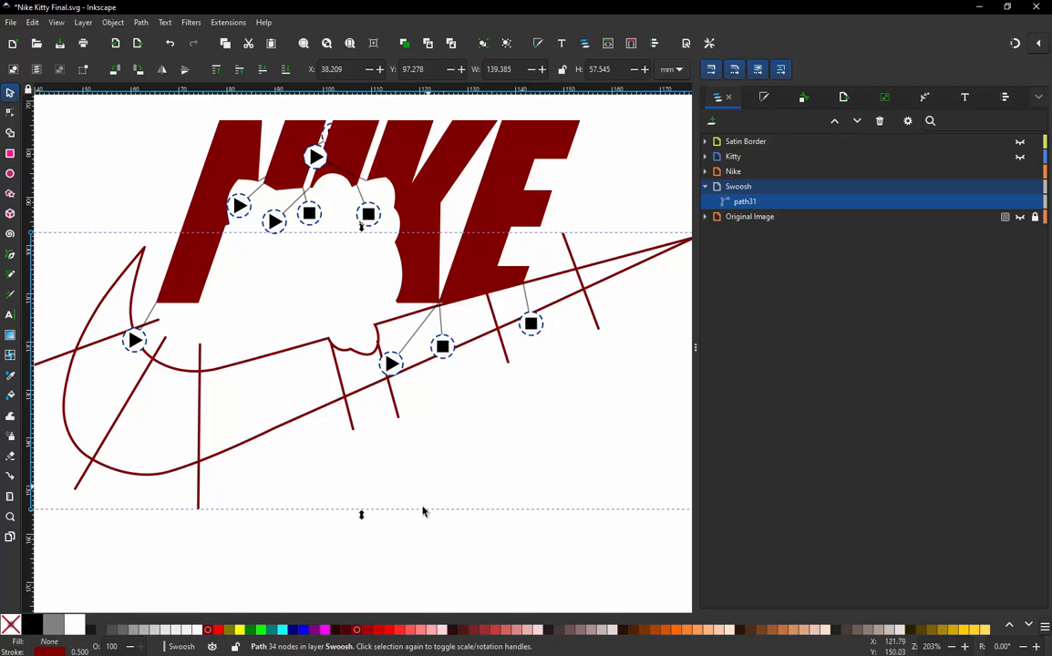
{"action": "left_click", "coordinate": [416, 545]}
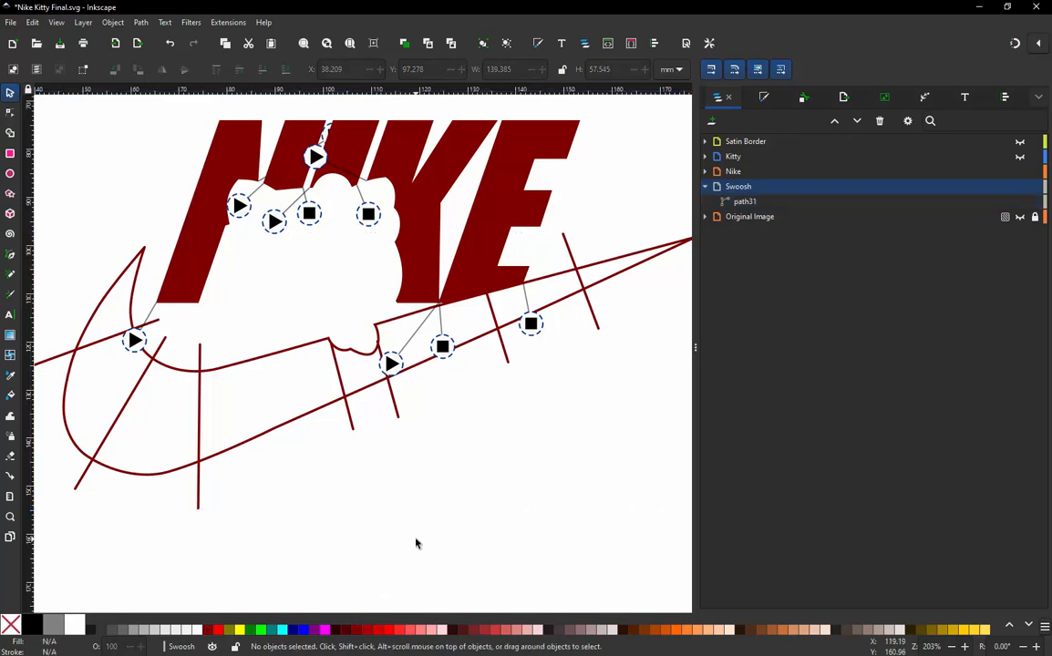
- Simulate the stitching of all the Nike letters and the swoosh, display the jump stitches, and close the simulation
{"action": "key", "text": "ctrl"}
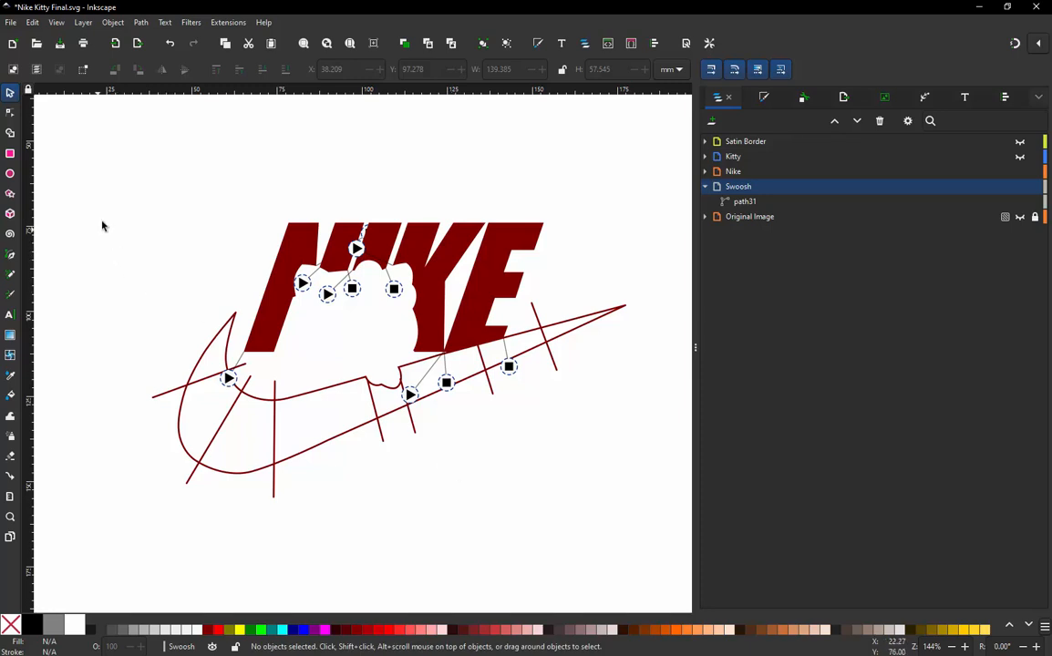
{"action": "left_click_drag", "start_coordinate": [108, 185], "coordinate": [658, 496]}
{"action": "left_click", "coordinate": [227, 22]}
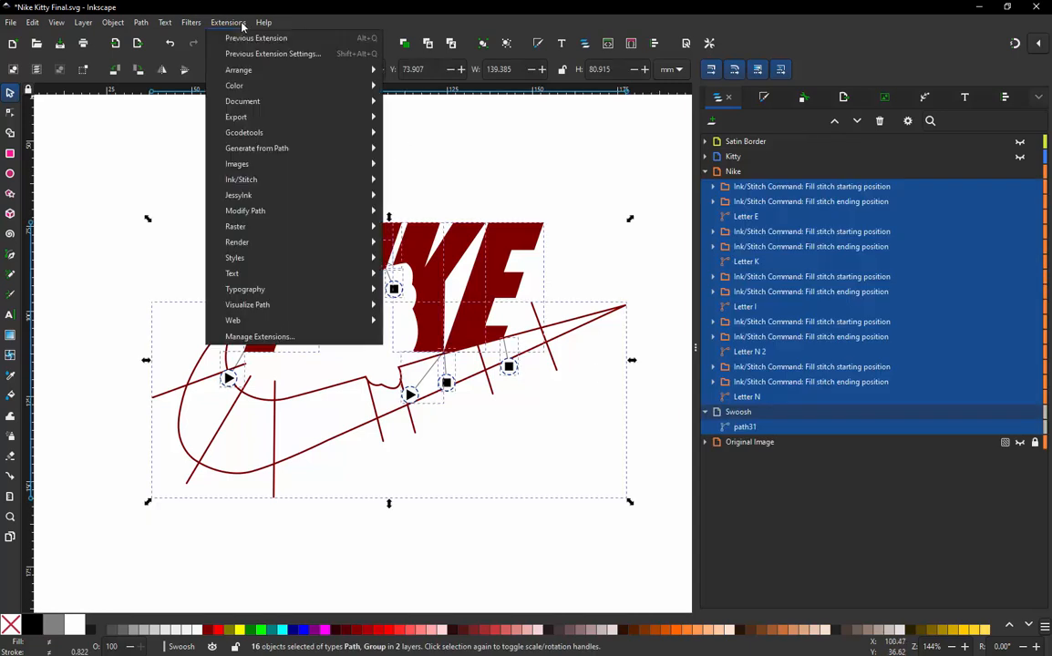
{"action": "mouse_move", "coordinate": [288, 185]}
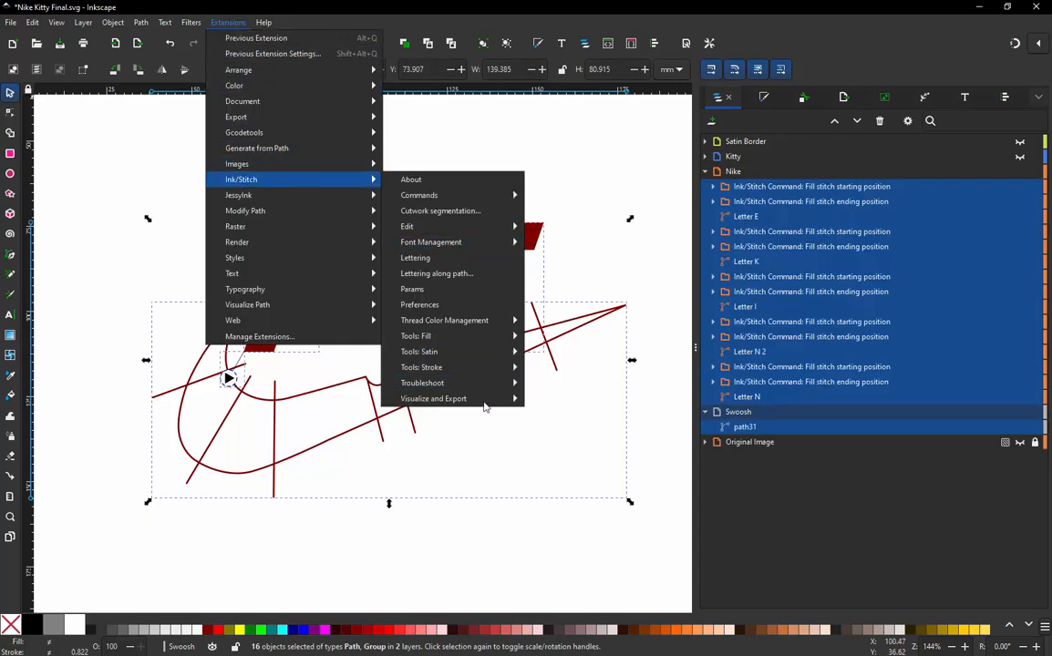
{"action": "mouse_move", "coordinate": [446, 398]}
{"action": "left_click", "coordinate": [574, 445]}
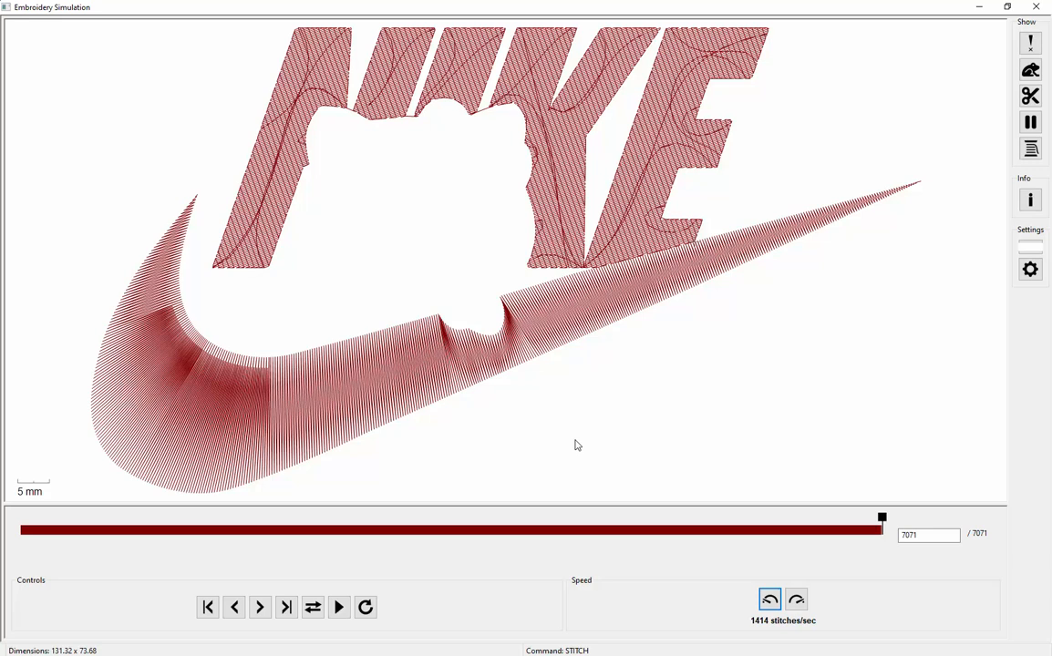
{"action": "left_click", "coordinate": [1036, 72]}
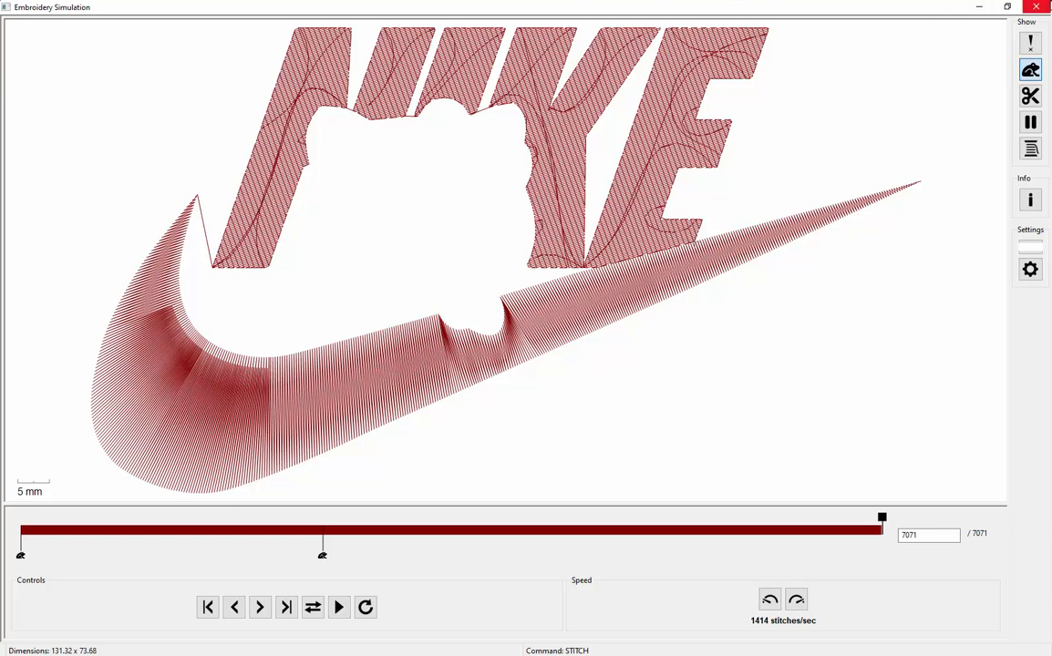
{"action": "left_click", "coordinate": [1037, 7]}
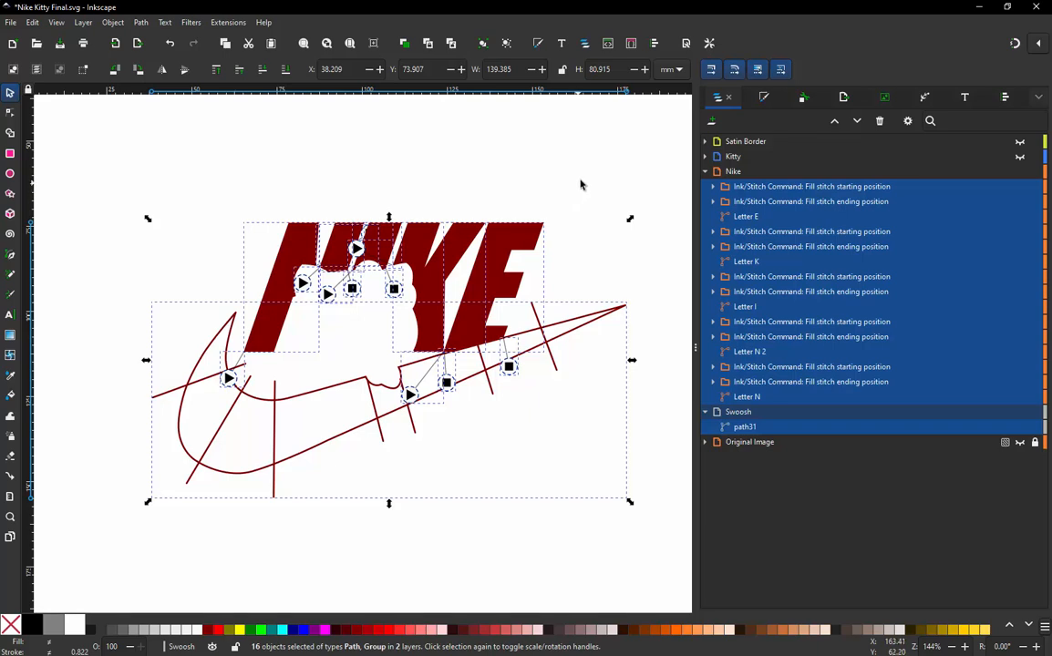
- Move the Swoosh layer above the Nike layer in the stacking order
{"action": "left_click", "coordinate": [768, 444]}
{"action": "left_click", "coordinate": [737, 415]}
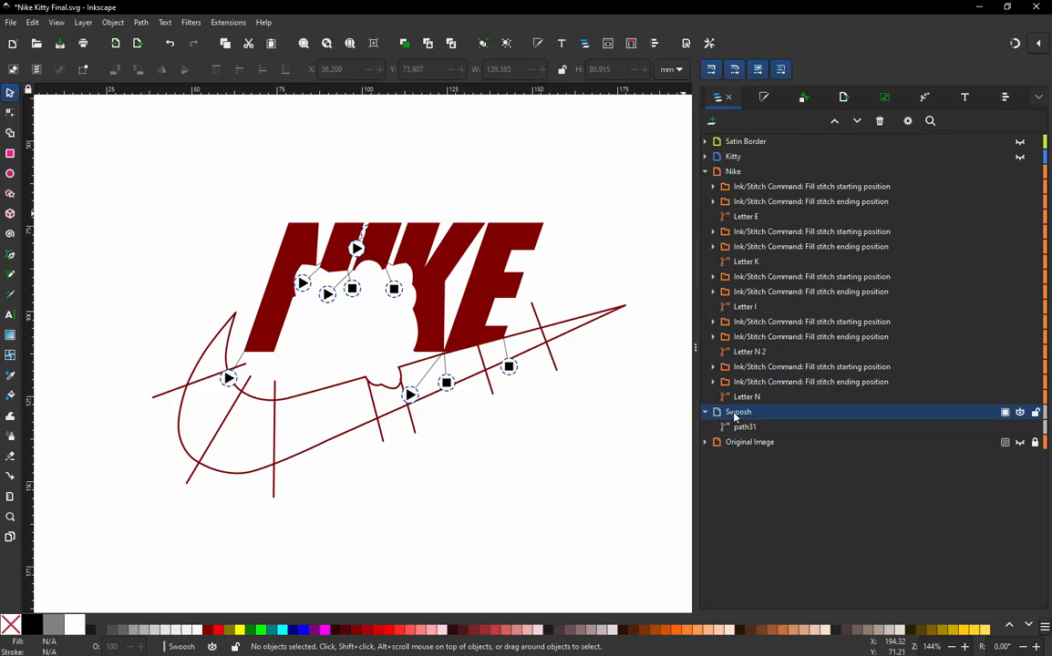
{"action": "left_click_drag", "start_coordinate": [736, 416], "coordinate": [749, 170]}
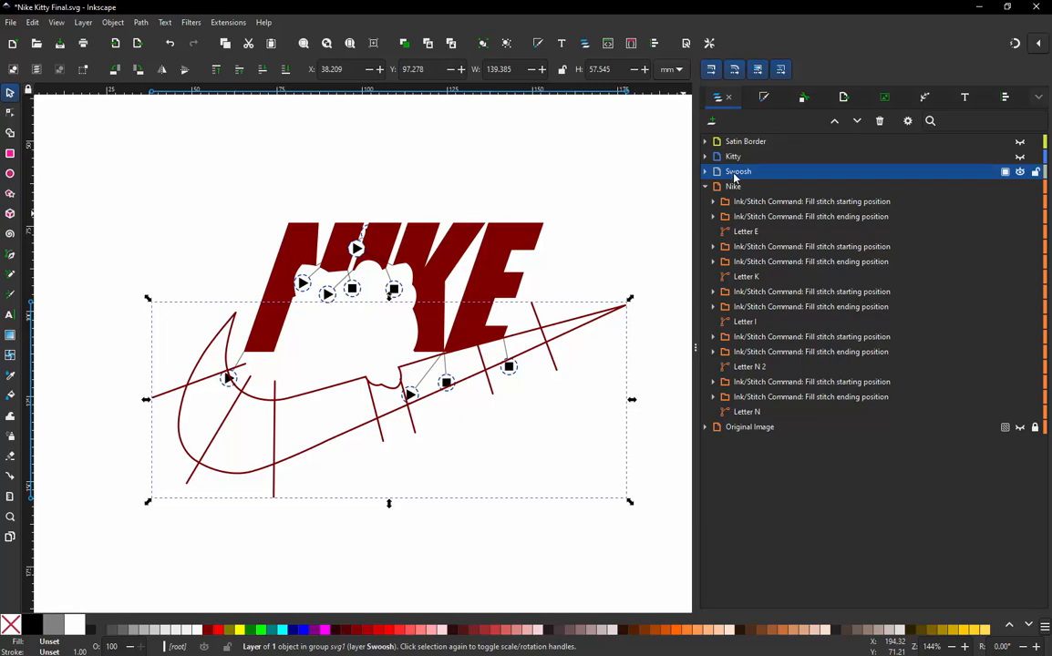
- Simulate the reordered letters and swoosh, examine the jump stitches and design info, then close the simulation and deselect everything
{"action": "left_click", "coordinate": [456, 256]}
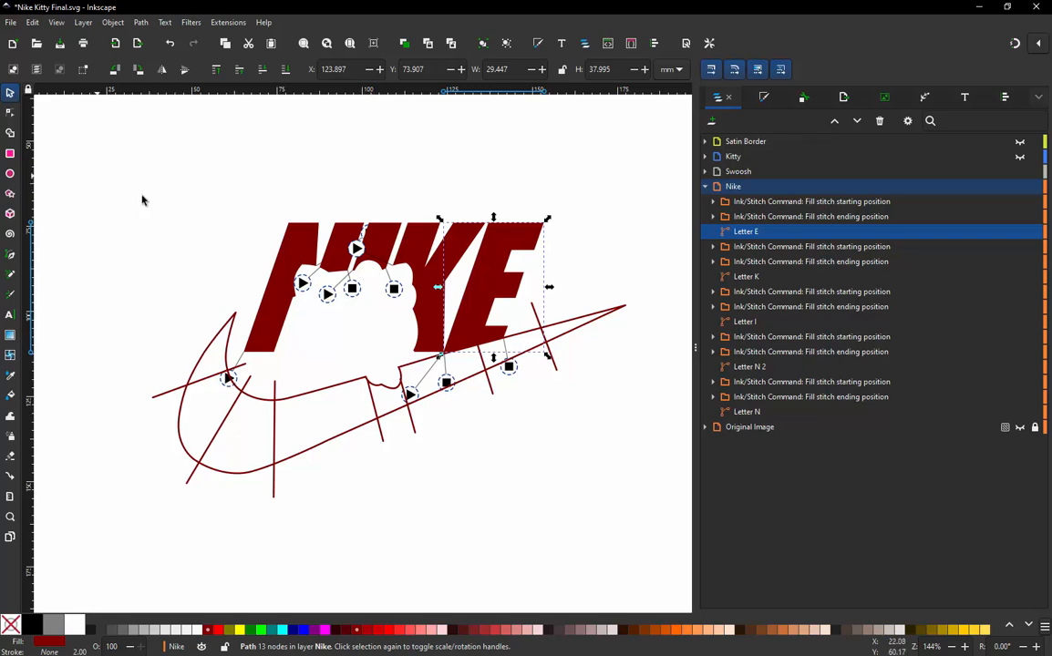
{"action": "left_click_drag", "start_coordinate": [97, 179], "coordinate": [661, 516]}
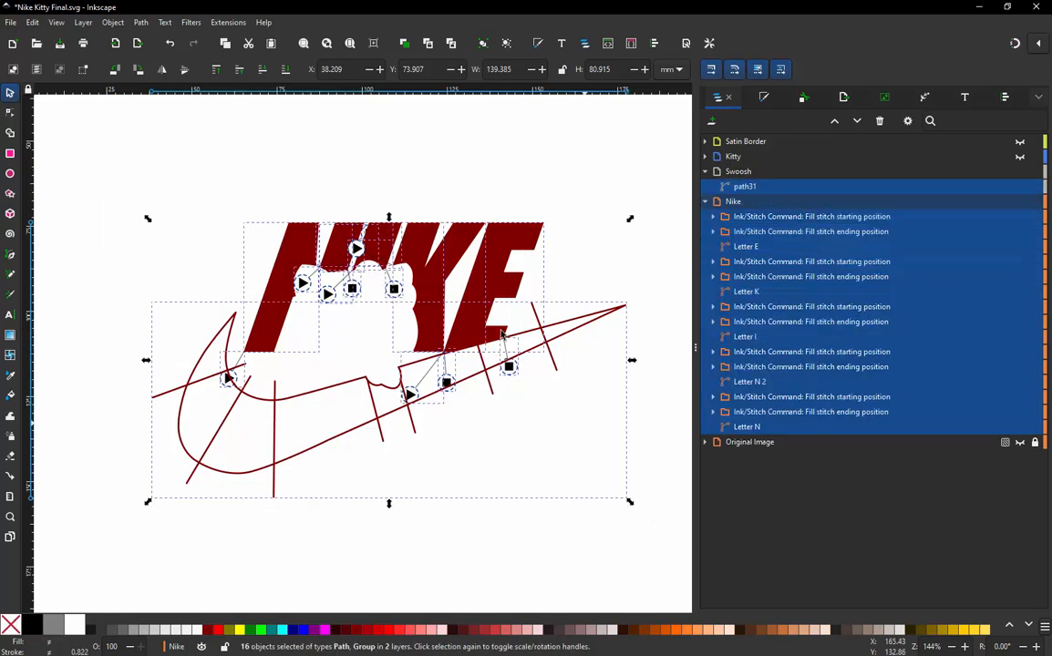
{"action": "left_click", "coordinate": [228, 22]}
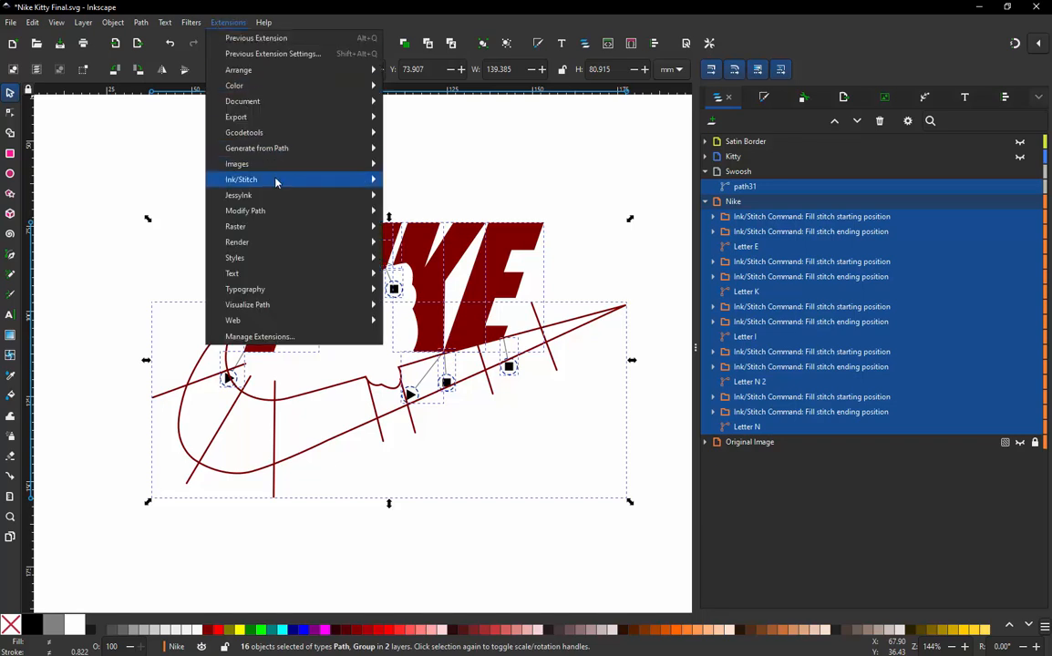
{"action": "mouse_move", "coordinate": [276, 183]}
{"action": "mouse_move", "coordinate": [470, 402]}
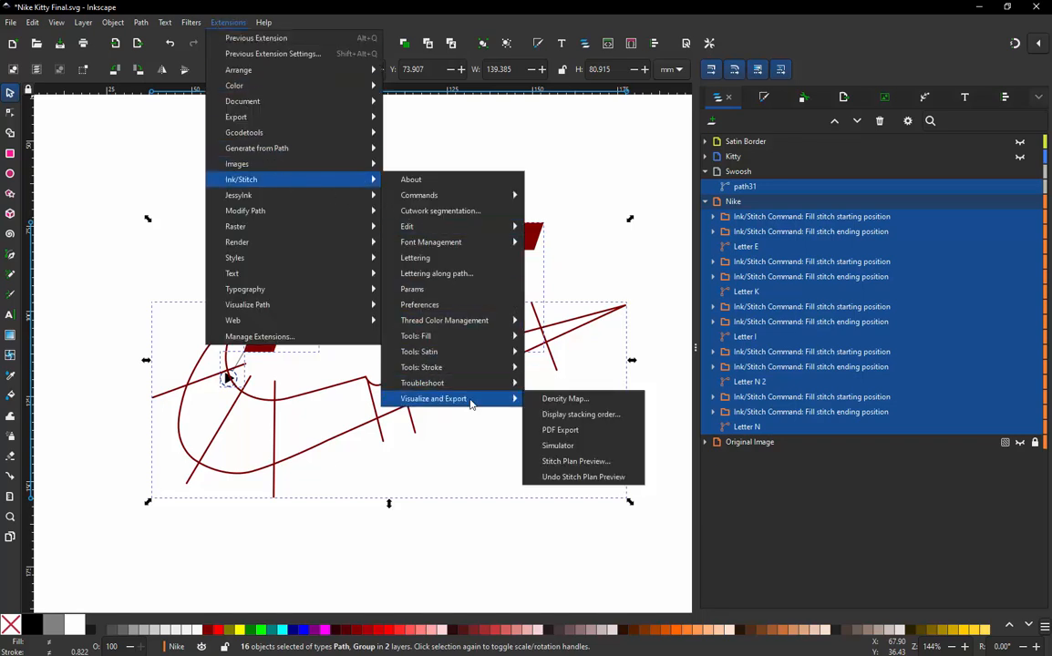
{"action": "left_click", "coordinate": [567, 445]}
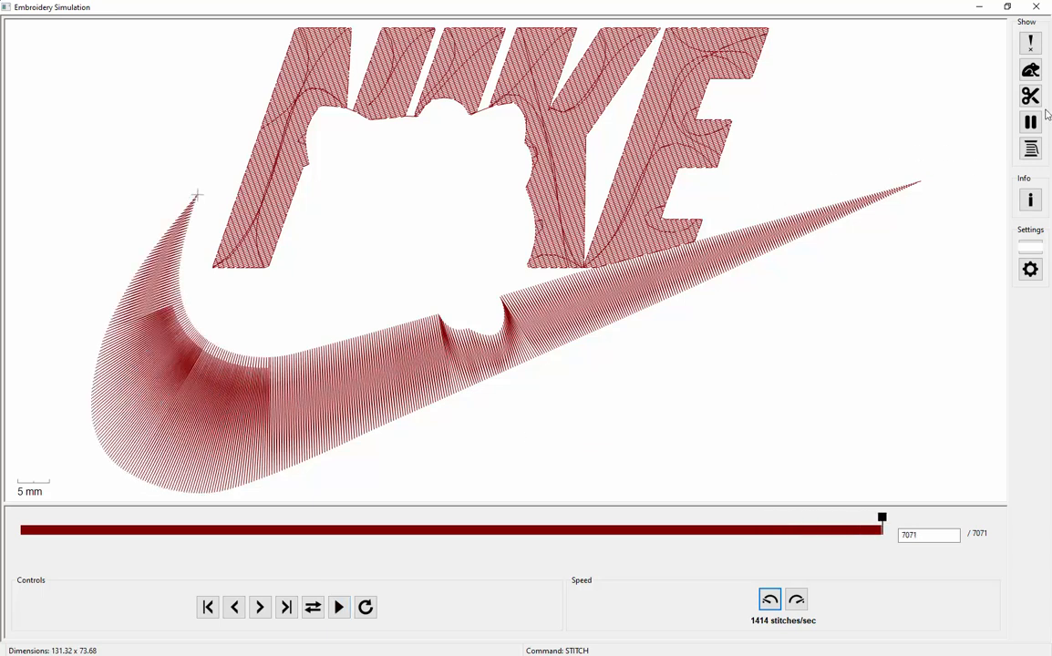
{"action": "left_click", "coordinate": [1033, 72]}
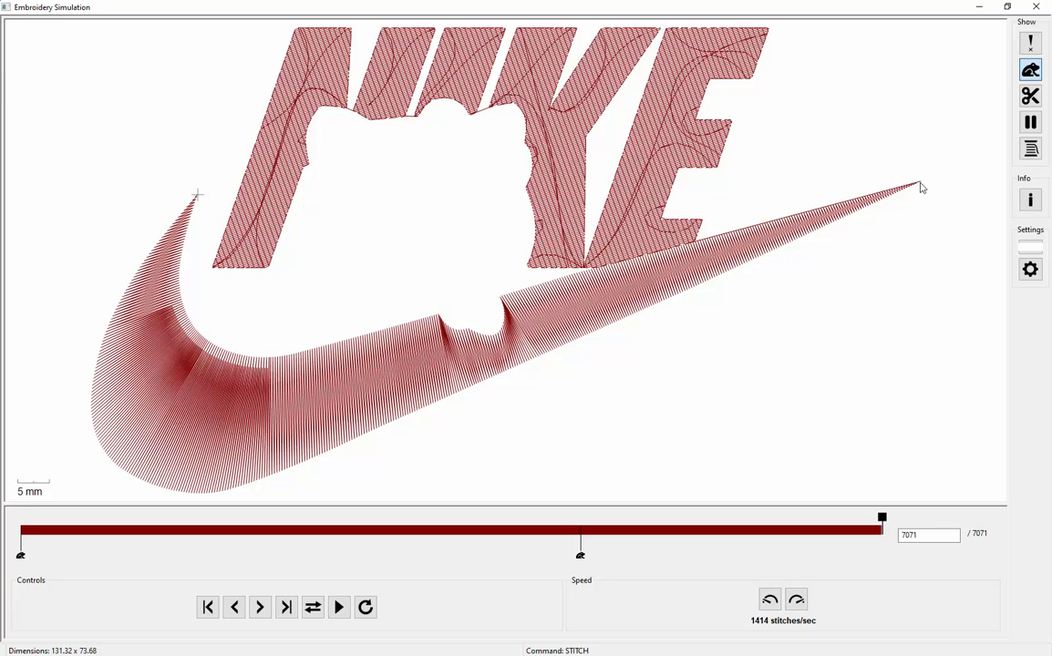
{"action": "left_click", "coordinate": [1029, 201]}
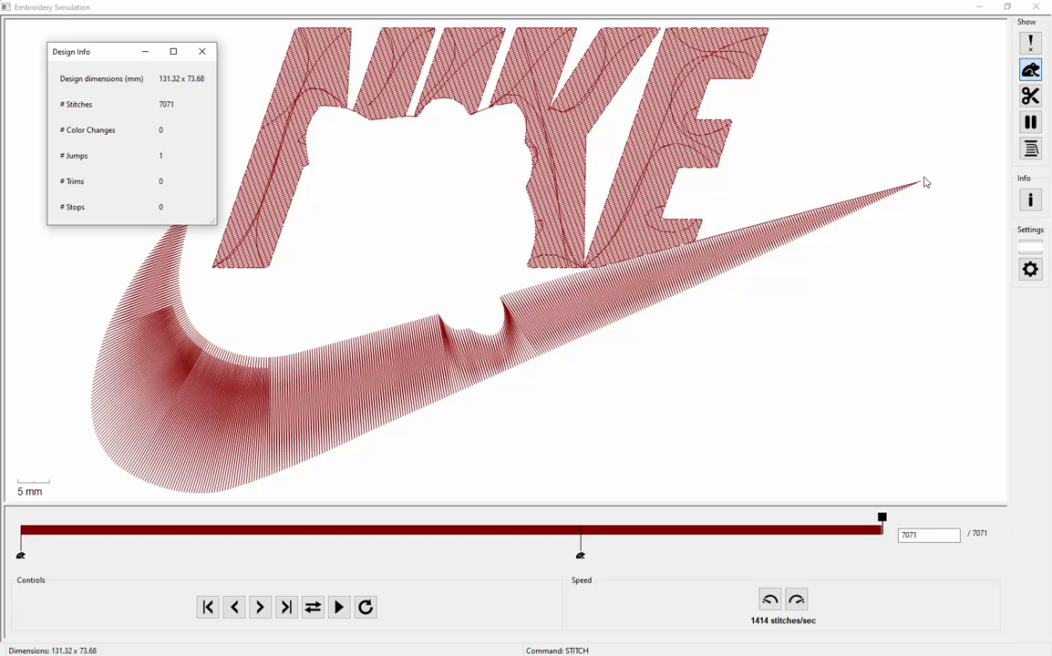
{"action": "left_click", "coordinate": [202, 51]}
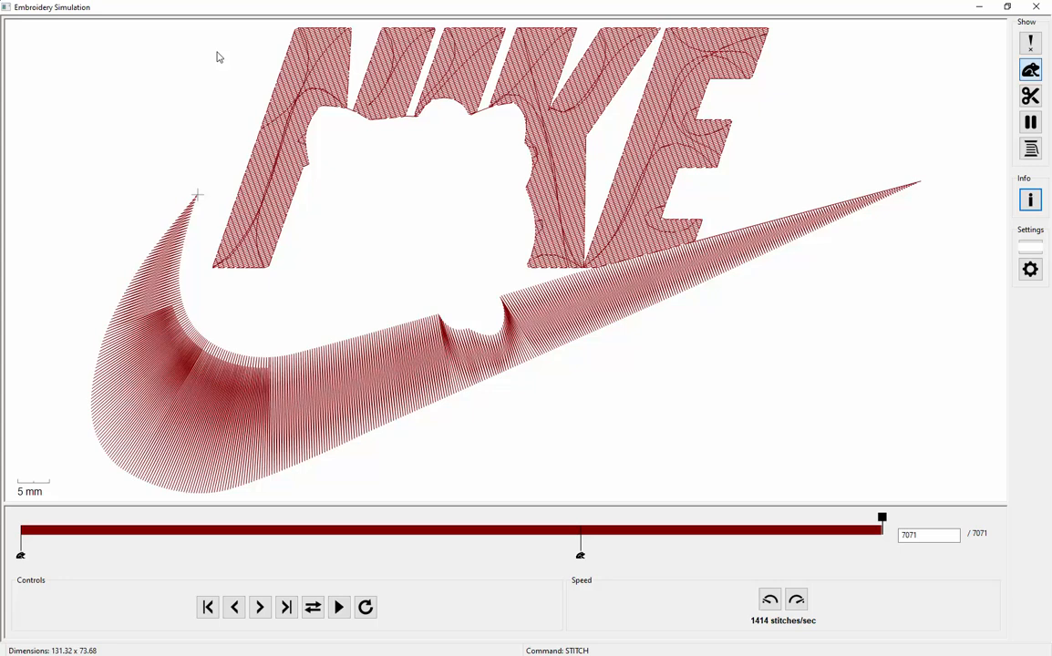
{"action": "left_click", "coordinate": [1036, 7]}
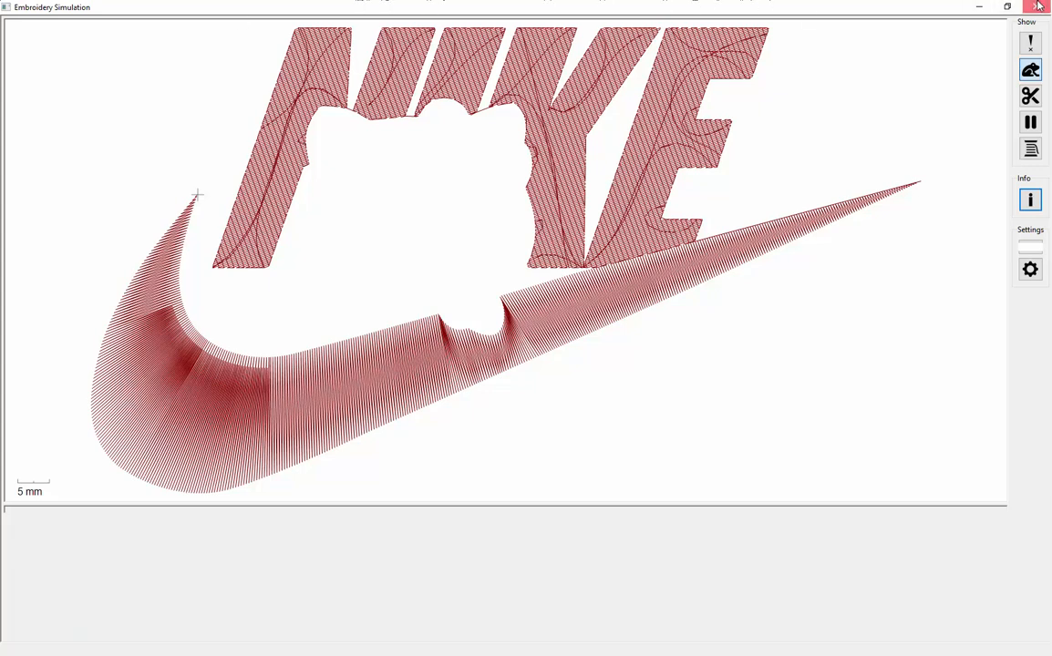
{"action": "left_click", "coordinate": [602, 216]}
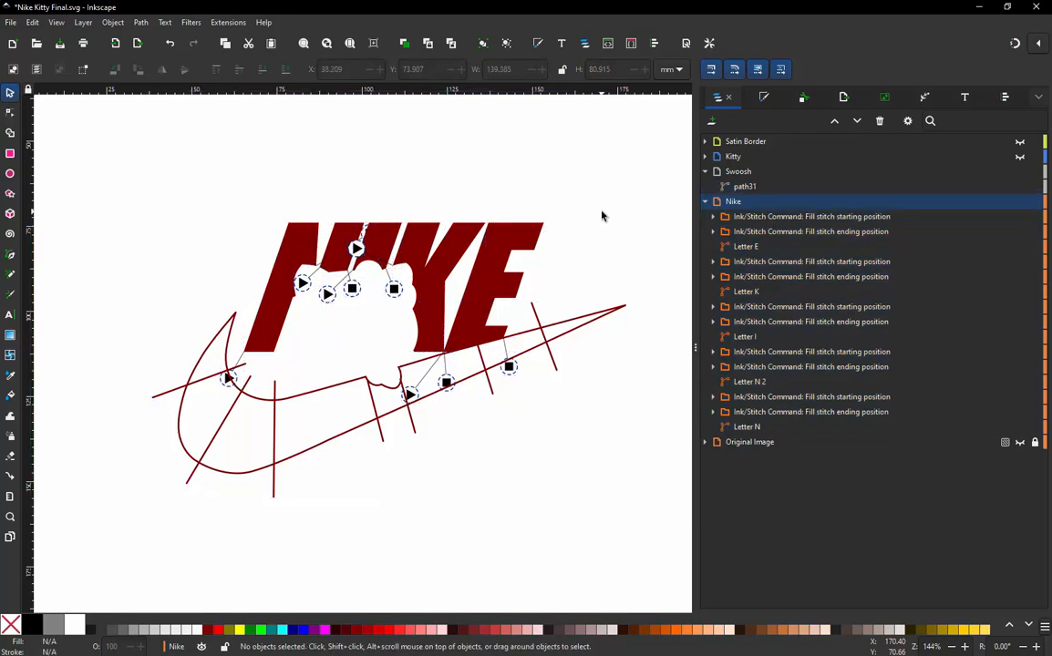
- Draw a connecting path about 34 mm wide from the letter E's lower corner, through the swoosh's interior, to its pointed right tip
{"action": "scroll", "coordinate": [574, 351], "scroll_direction": "up", "scroll_amount": 3, "text": "ctrl"}
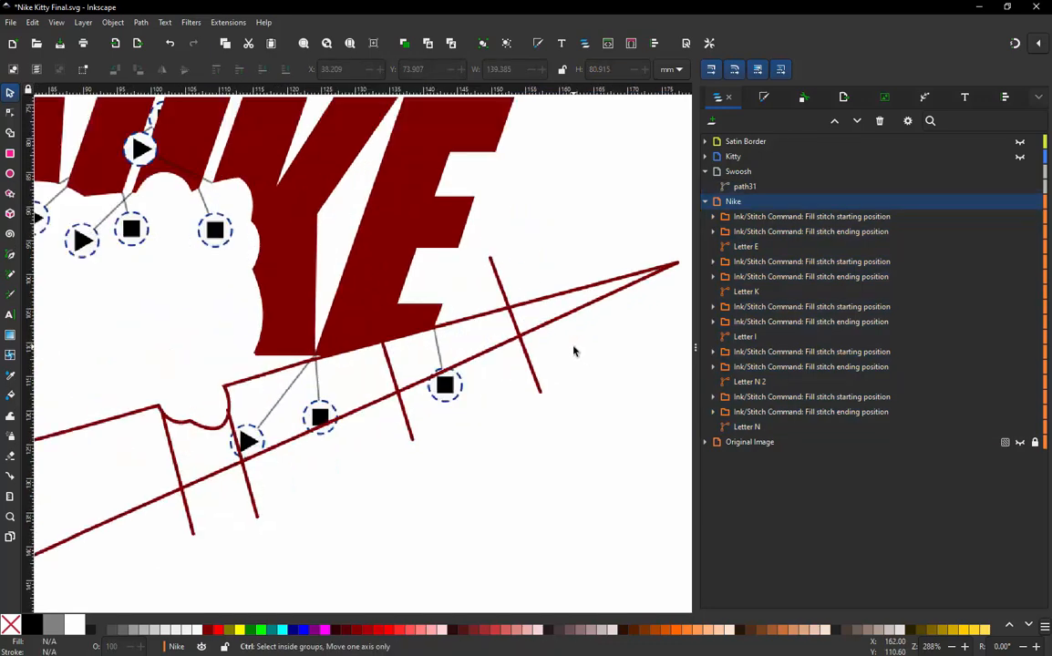
{"action": "scroll", "coordinate": [355, 302], "scroll_direction": "down", "scroll_amount": 1, "text": "ctrl"}
{"action": "scroll", "coordinate": [506, 295], "scroll_direction": "up", "scroll_amount": 1, "text": "ctrl"}
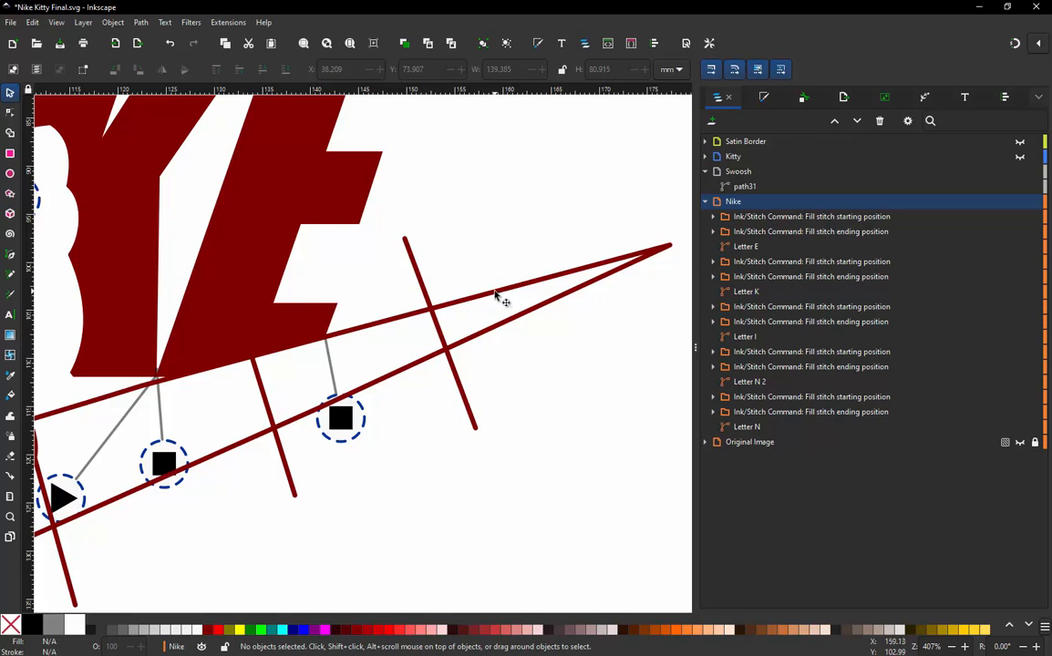
{"action": "key", "text": "b"}
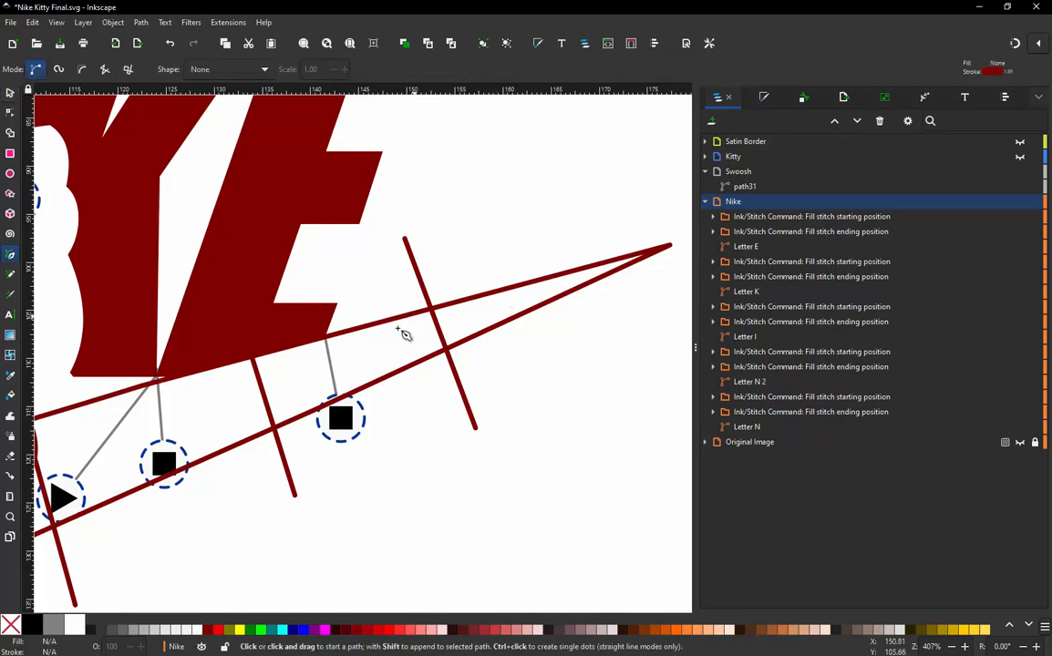
{"action": "left_click", "coordinate": [325, 342]}
{"action": "left_click", "coordinate": [356, 360]}
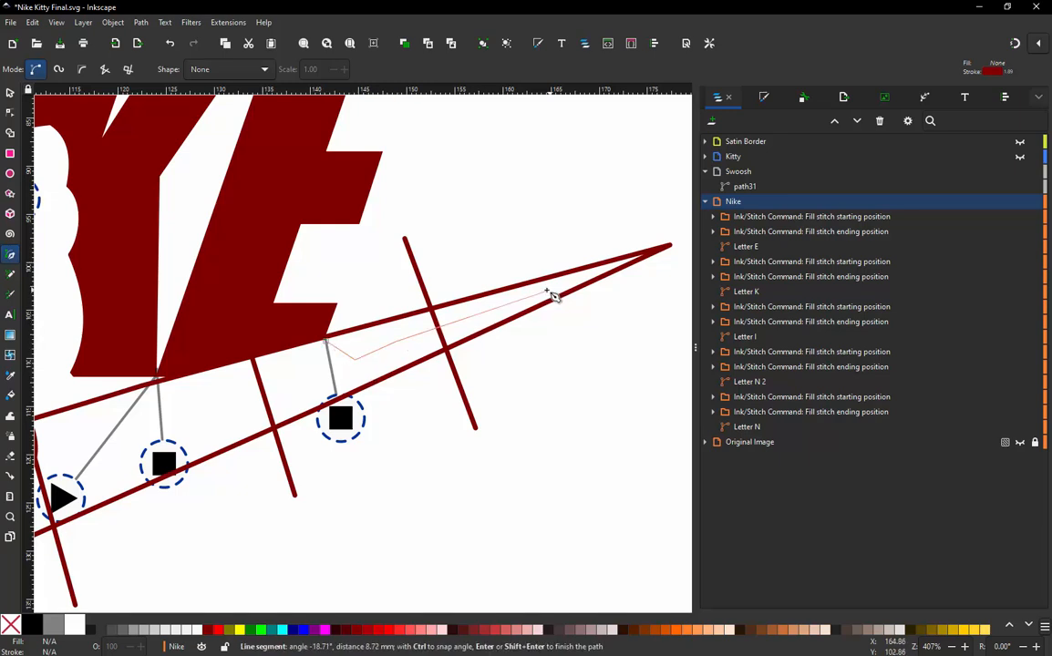
{"action": "double_click", "coordinate": [657, 247]}
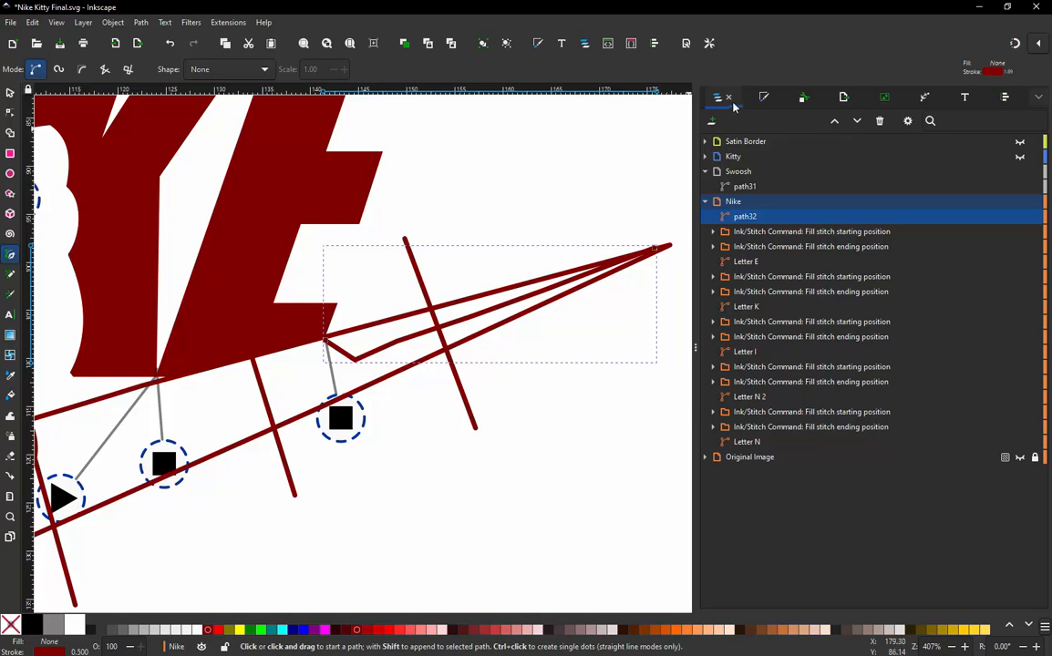
- Give the connecting path a dashed stroke with pattern 1 1 for a running stitch, and deselect everything
{"action": "left_click", "coordinate": [764, 97]}
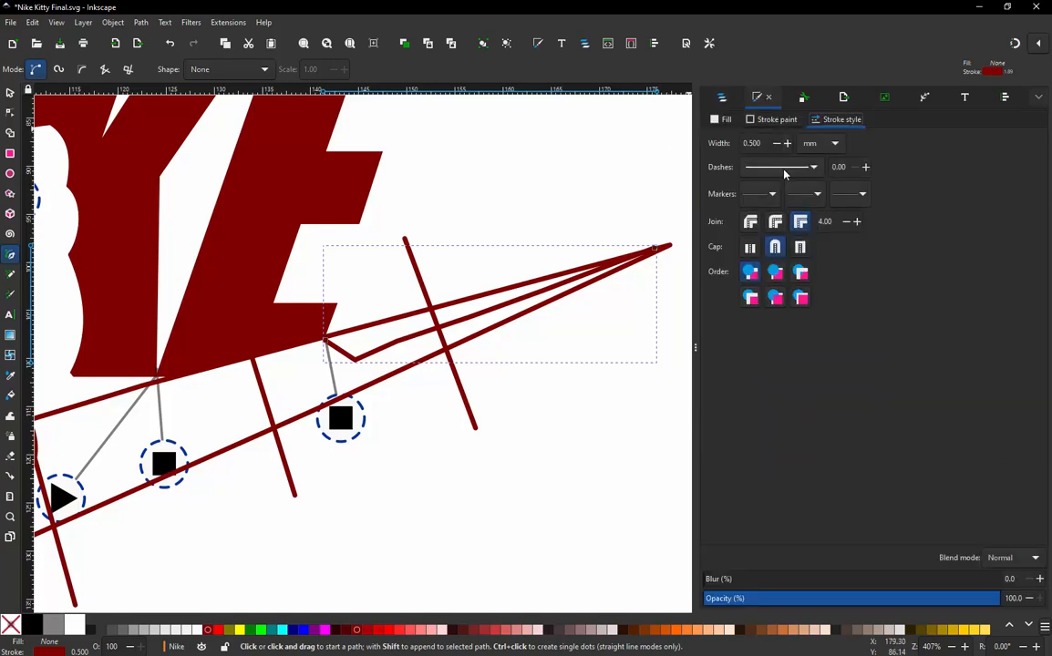
{"action": "left_click", "coordinate": [782, 171]}
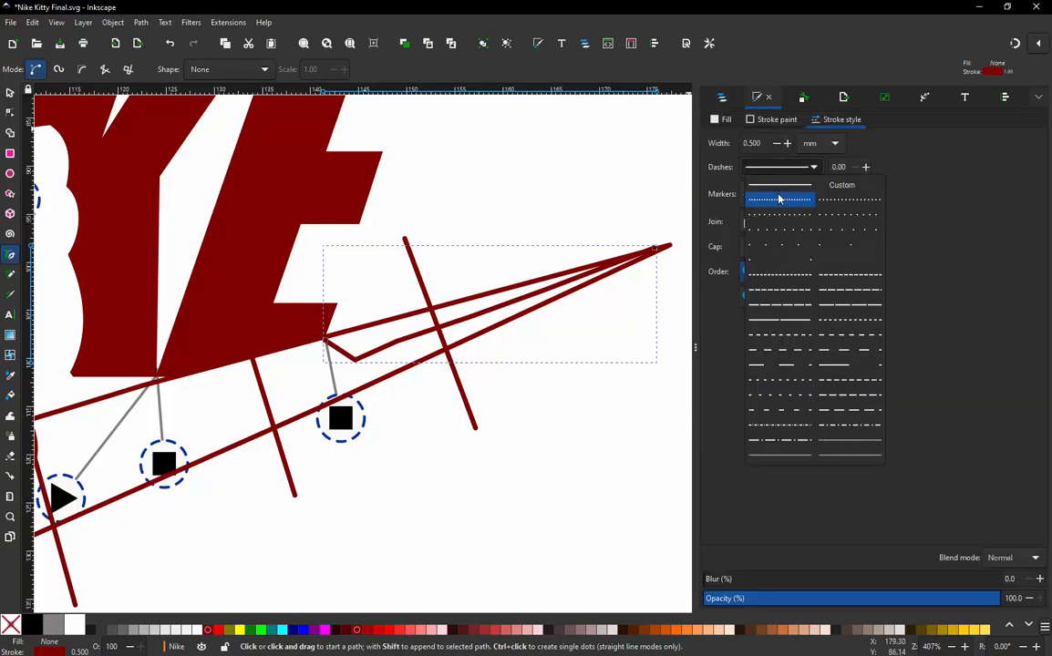
{"action": "left_click", "coordinate": [779, 200]}
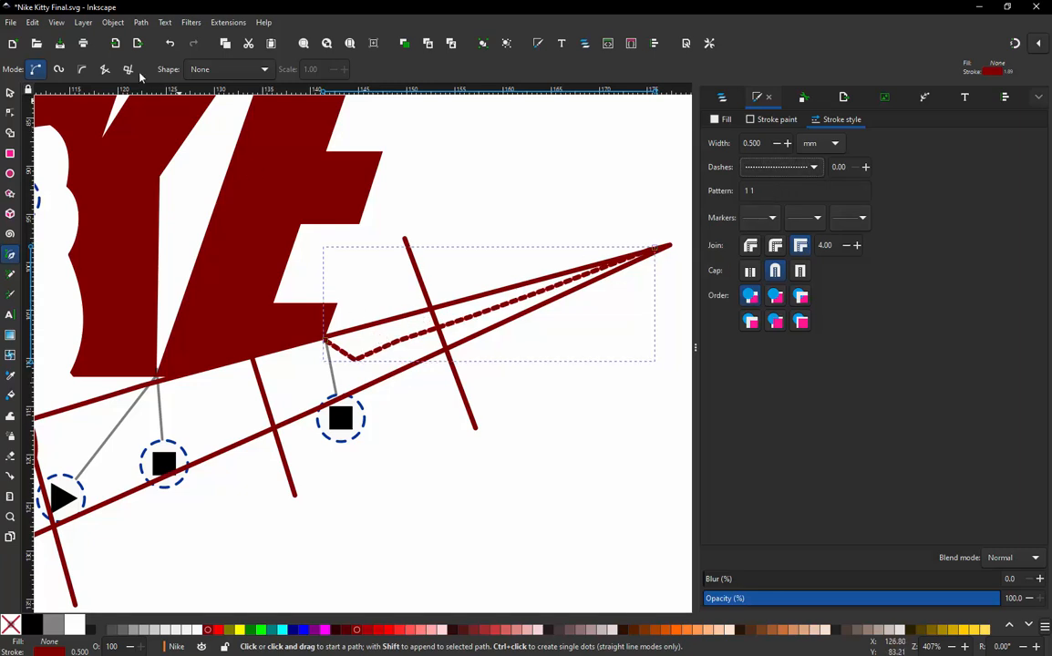
{"action": "left_click", "coordinate": [10, 92]}
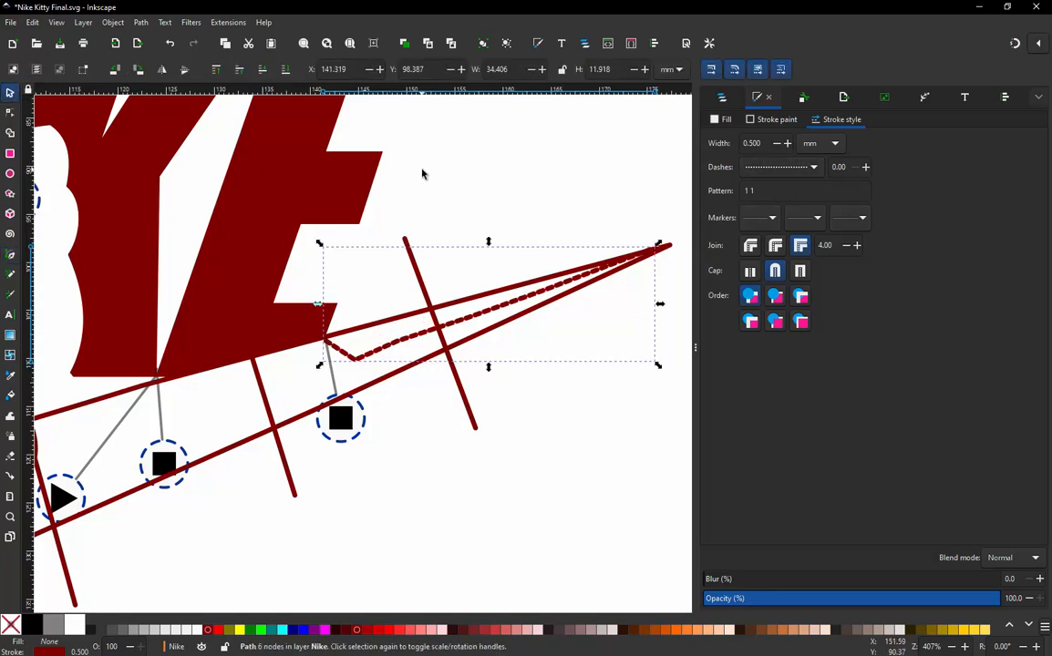
{"action": "left_click", "coordinate": [721, 98]}
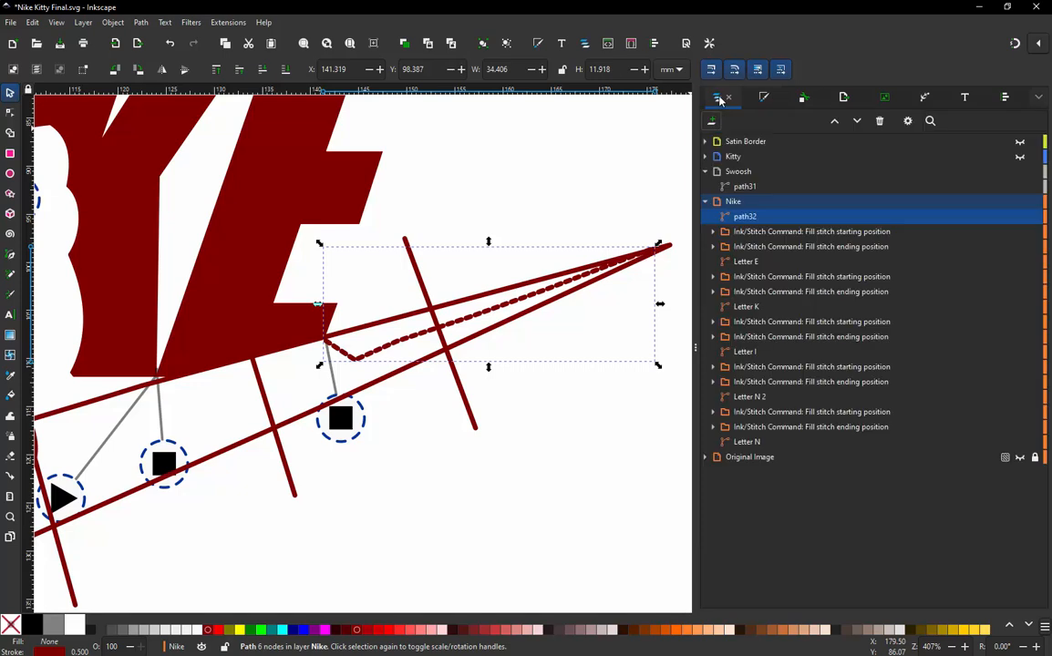
{"action": "left_click", "coordinate": [739, 186]}
{"action": "key", "text": "Escape"}
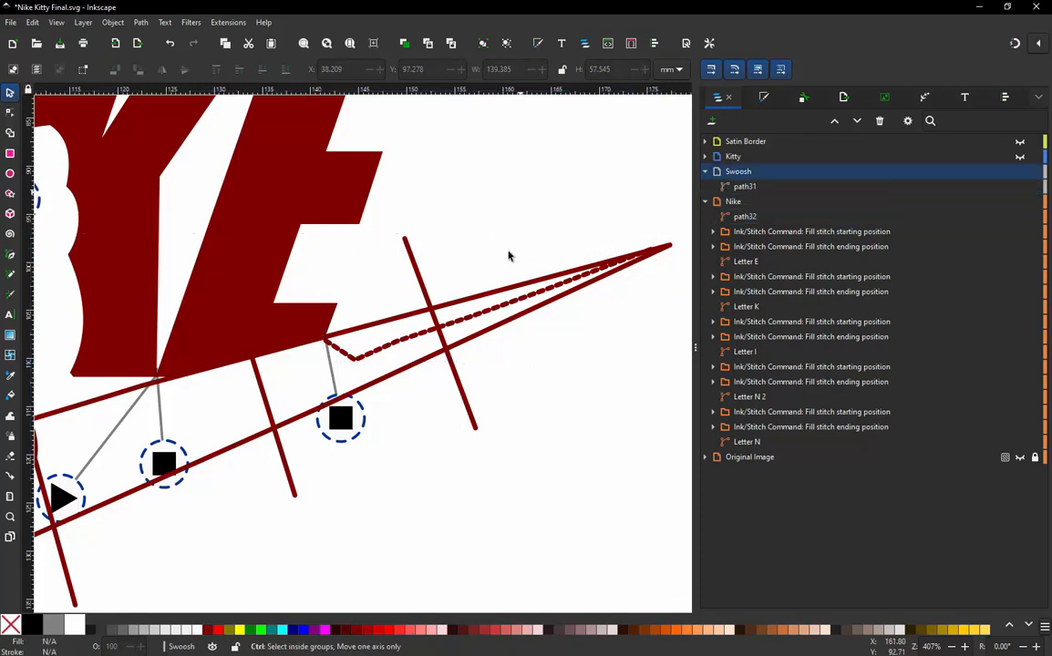
- Simulate the letters, connecting path and swoosh together, check the design info for jumps, and close the simulation and deselect everything
{"action": "key", "text": "5"}
{"action": "left_click_drag", "start_coordinate": [76, 161], "coordinate": [597, 481]}
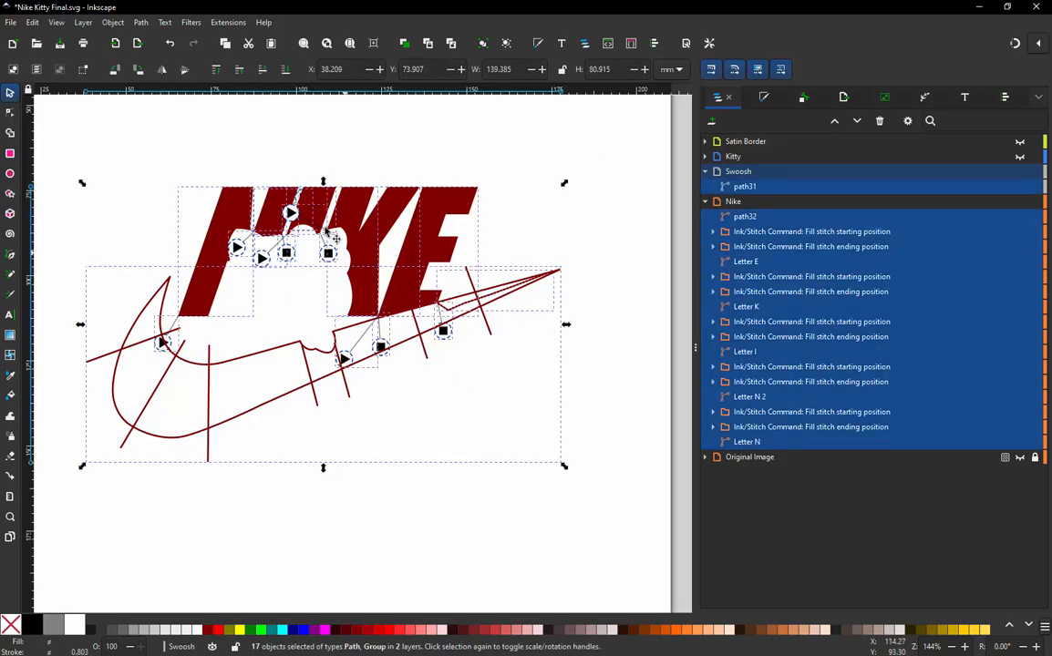
{"action": "left_click", "coordinate": [223, 24]}
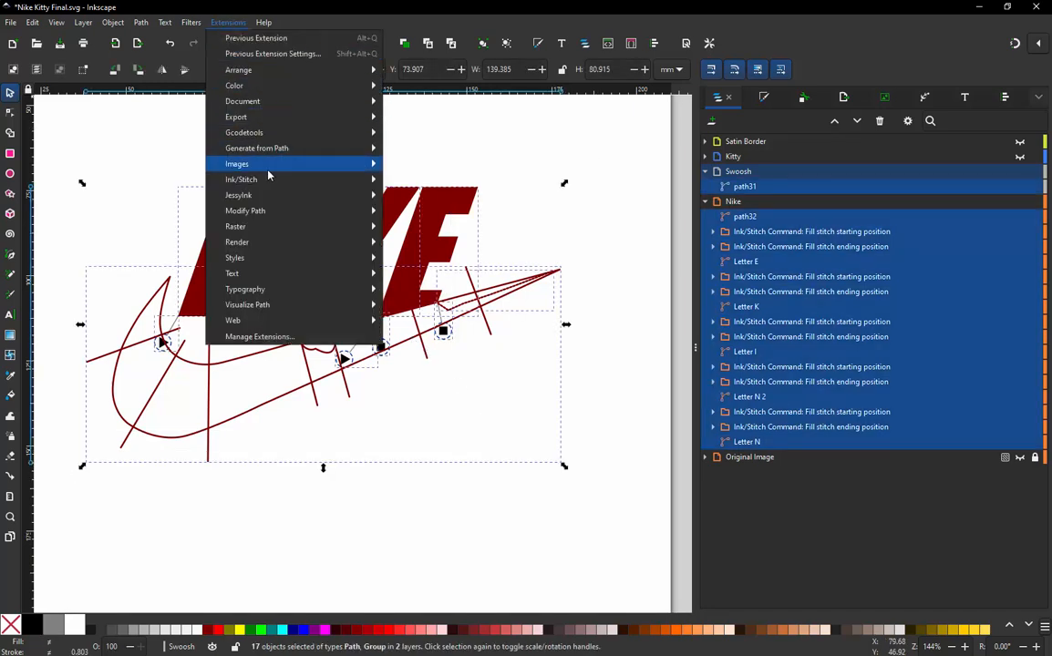
{"action": "mouse_move", "coordinate": [271, 179]}
{"action": "mouse_move", "coordinate": [455, 398]}
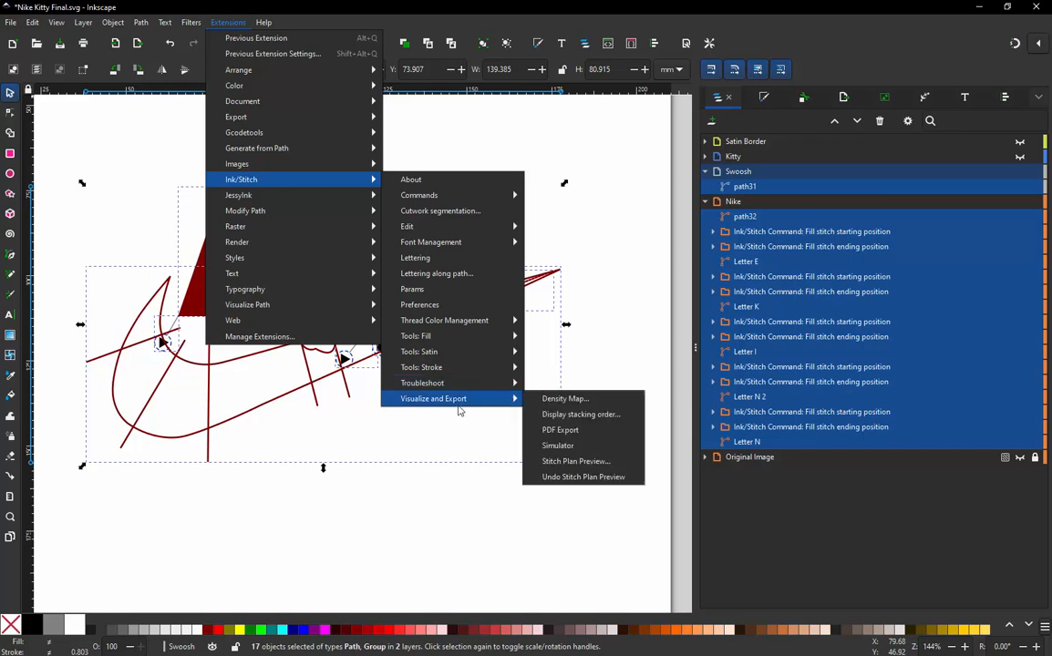
{"action": "left_click", "coordinate": [559, 445]}
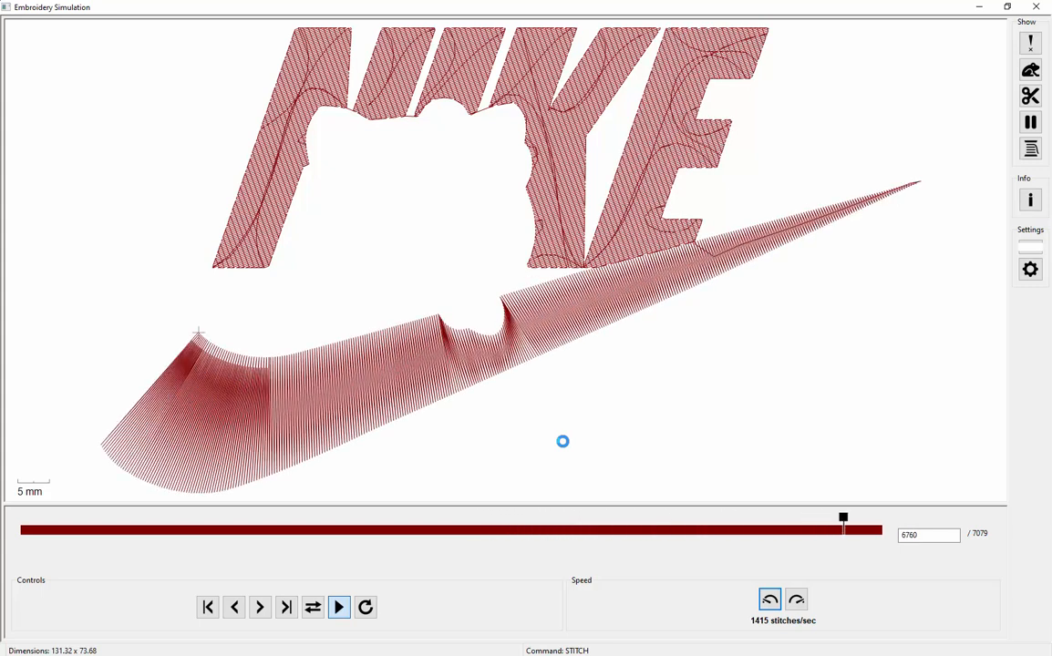
{"action": "left_click", "coordinate": [1028, 202]}
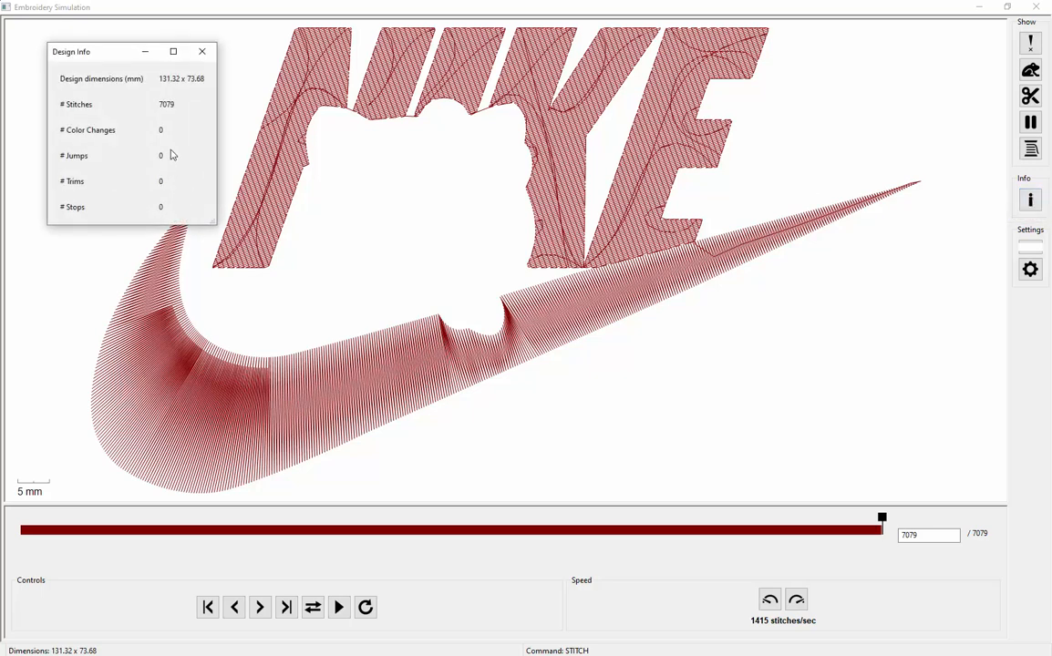
{"action": "left_click", "coordinate": [203, 53]}
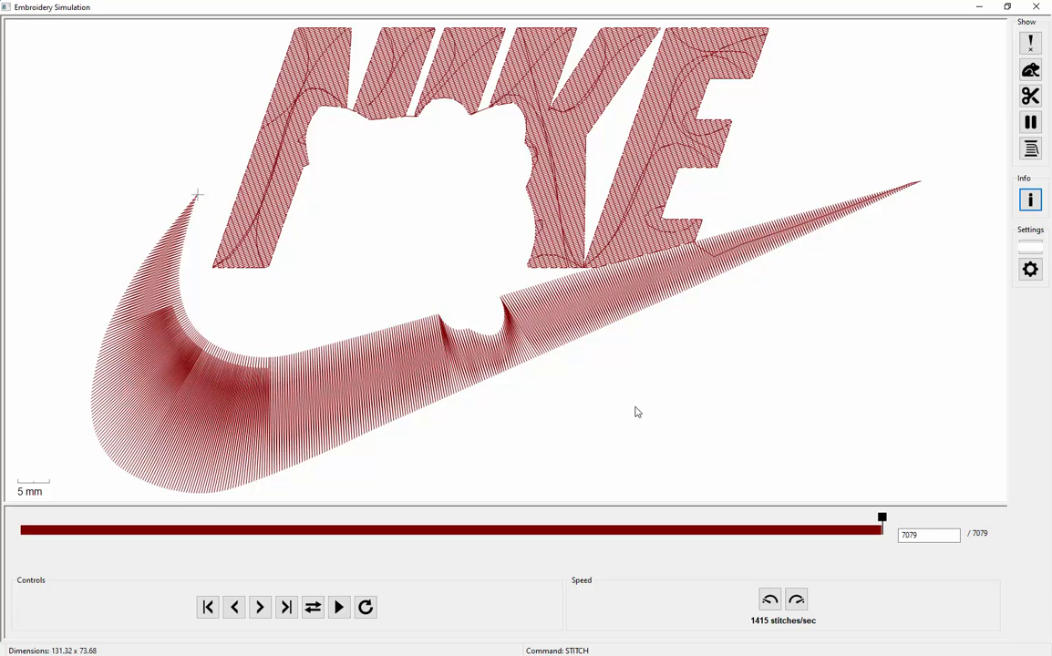
{"action": "left_click", "coordinate": [1035, 6]}
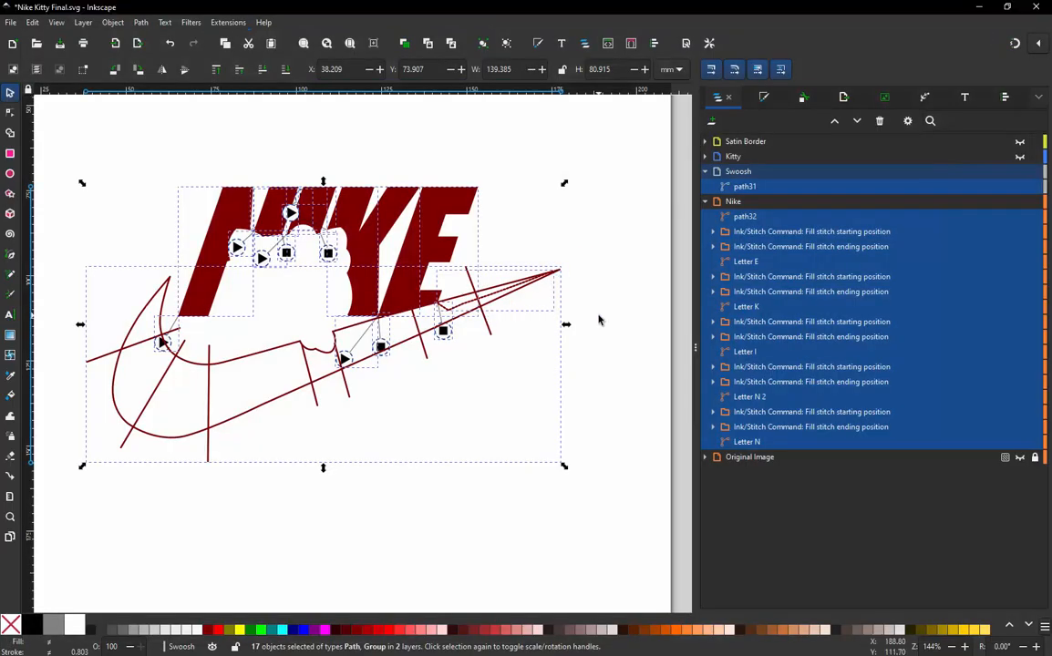
{"action": "left_click", "coordinate": [598, 319]}
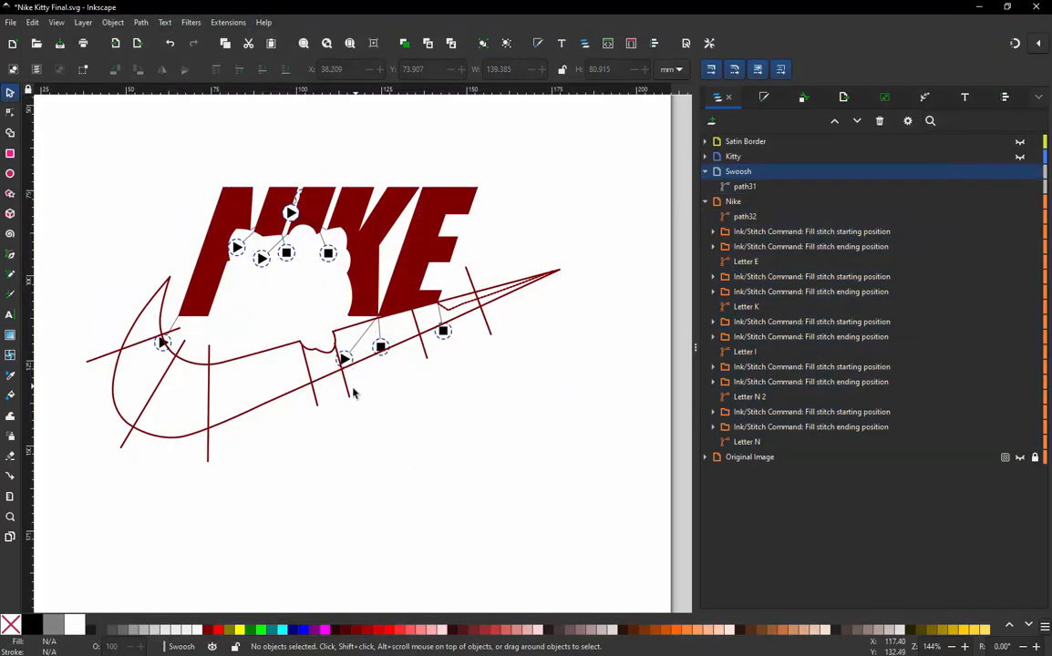
- Try Reverse both rails in the swoosh's satin parameters, and set the rail reversal back to Automatic
{"action": "left_click", "coordinate": [287, 398]}
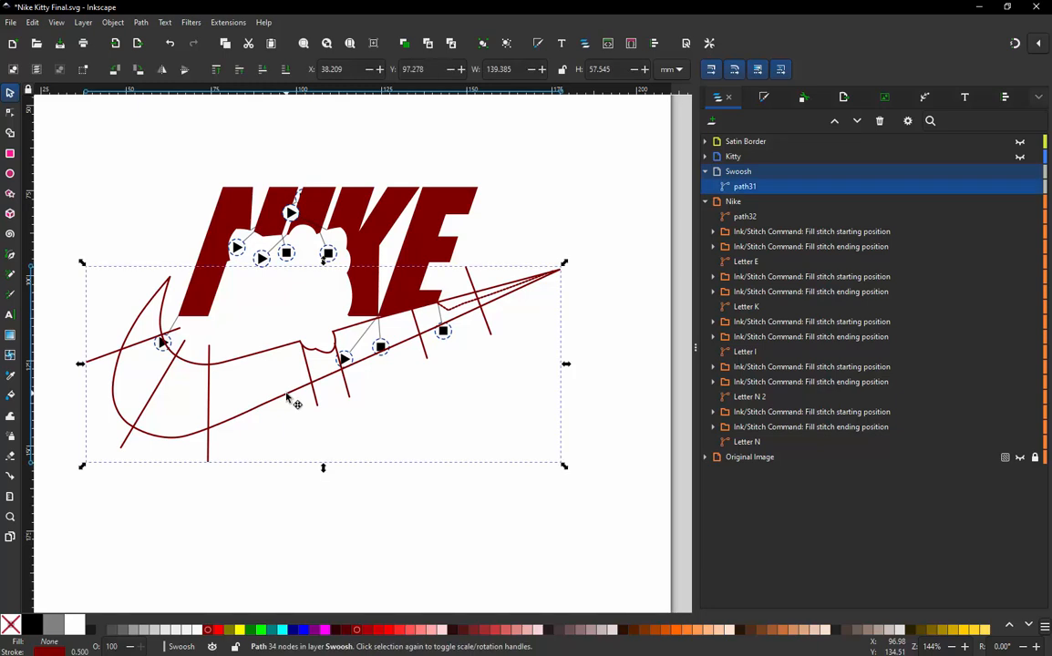
{"action": "left_click", "coordinate": [226, 22]}
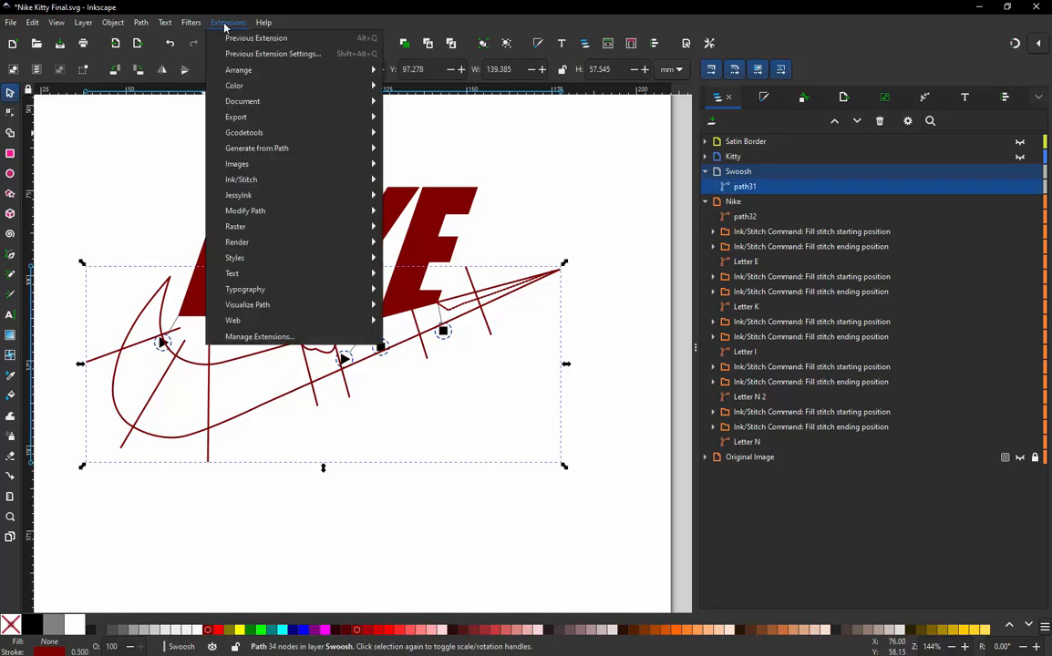
{"action": "mouse_move", "coordinate": [279, 182]}
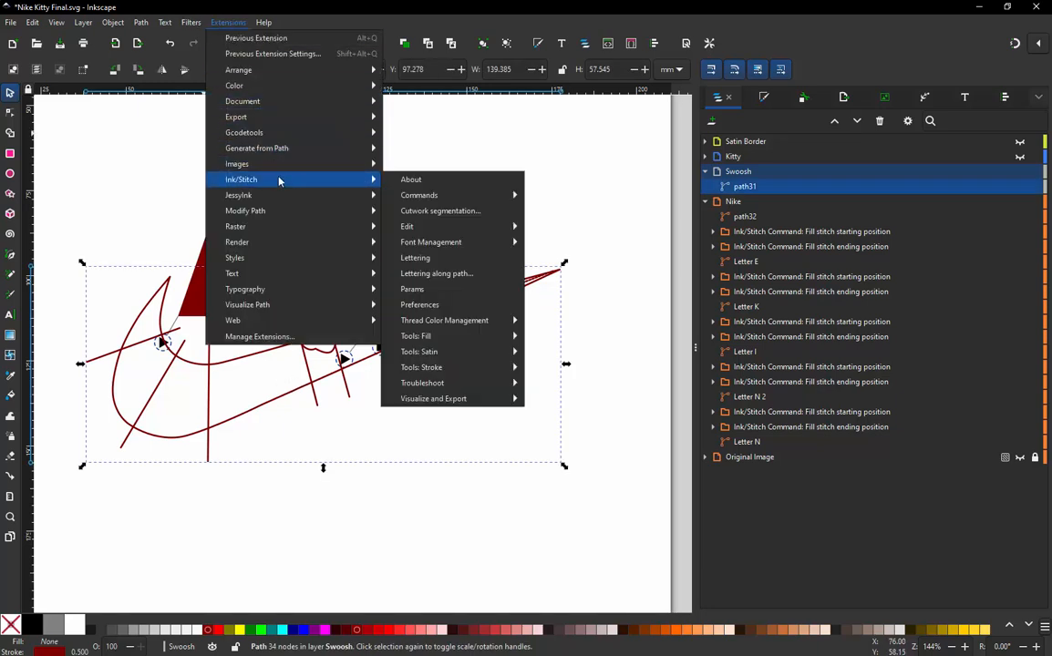
{"action": "left_click", "coordinate": [446, 289]}
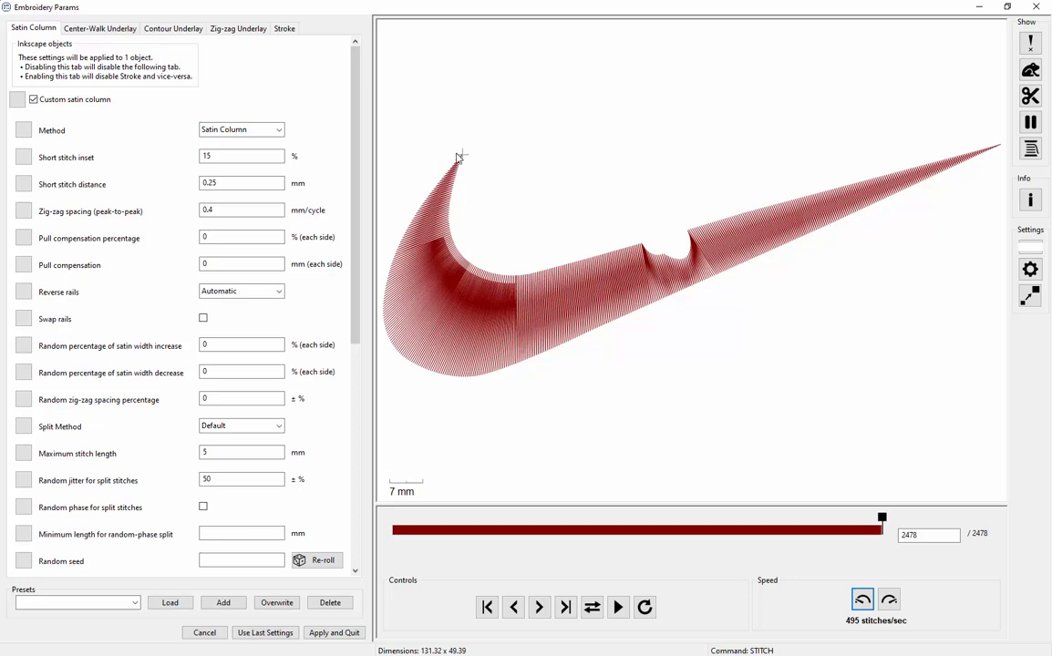
{"action": "left_click_drag", "start_coordinate": [354, 205], "coordinate": [353, 265]}
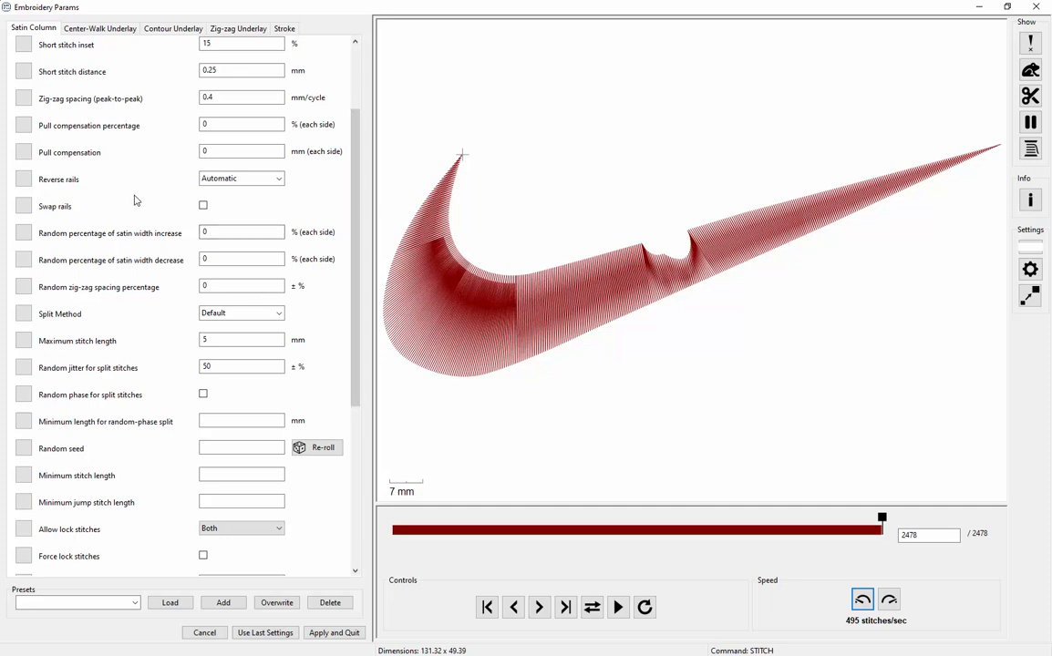
{"action": "left_click", "coordinate": [208, 180]}
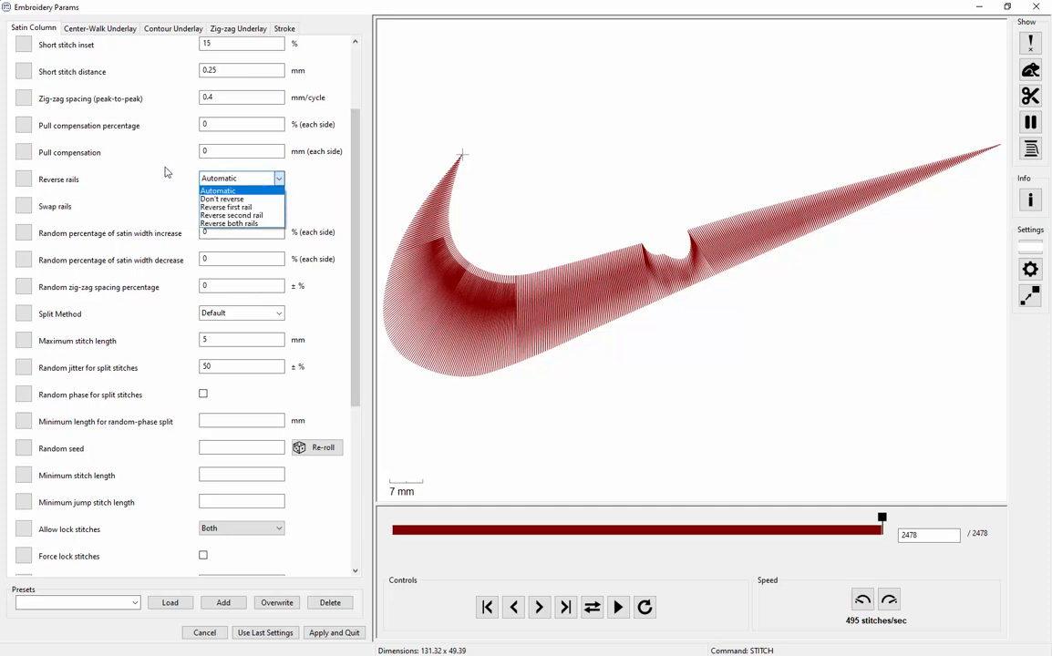
{"action": "left_click", "coordinate": [256, 225]}
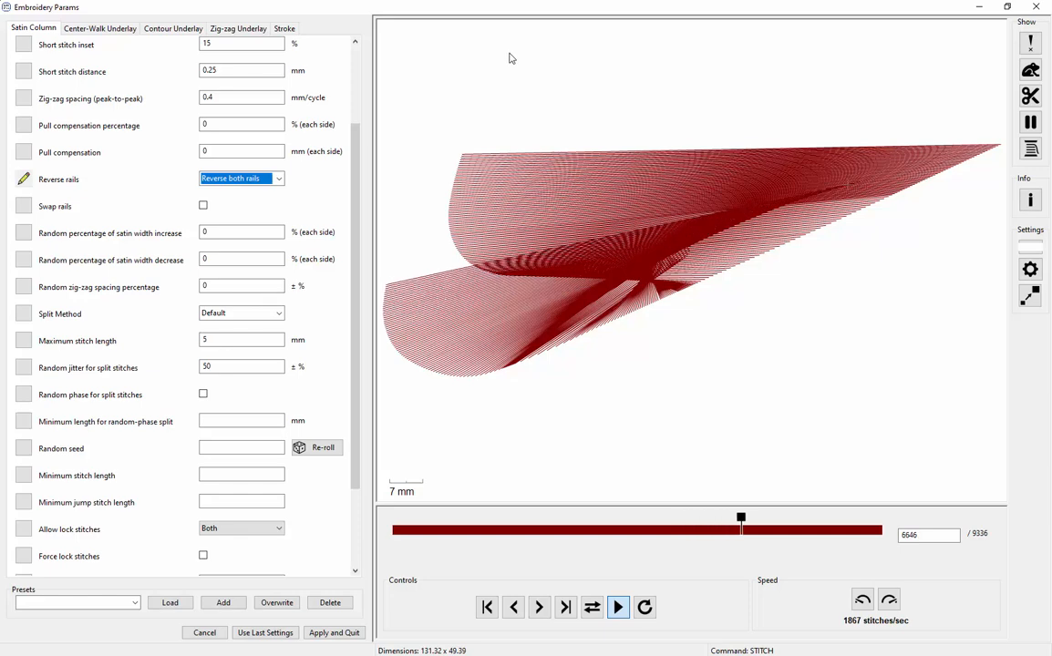
{"action": "left_click", "coordinate": [242, 177]}
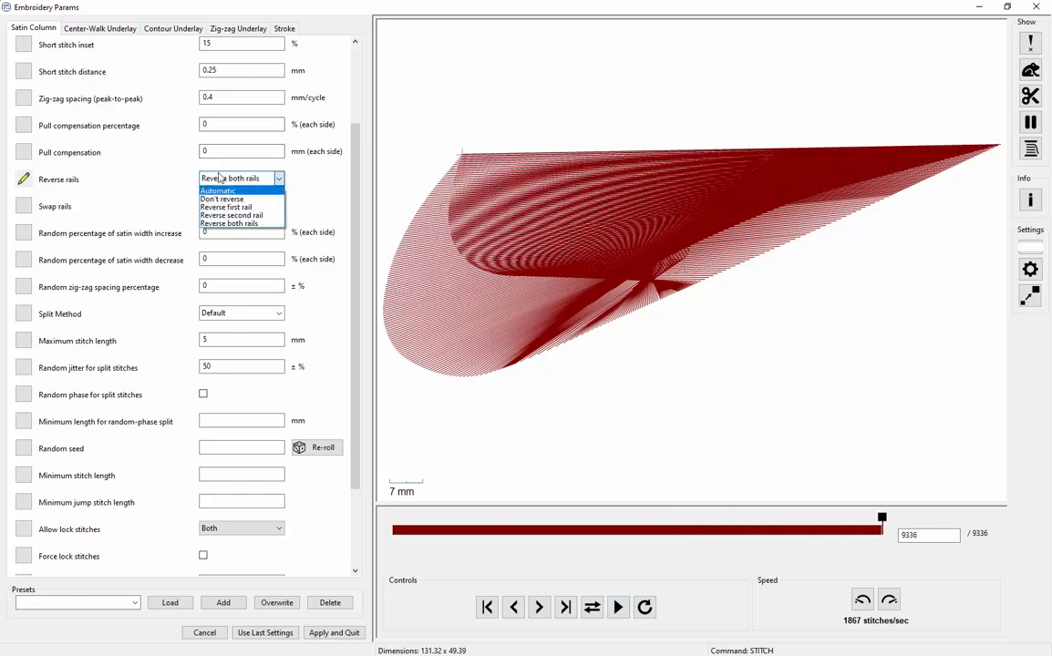
{"action": "left_click", "coordinate": [218, 189]}
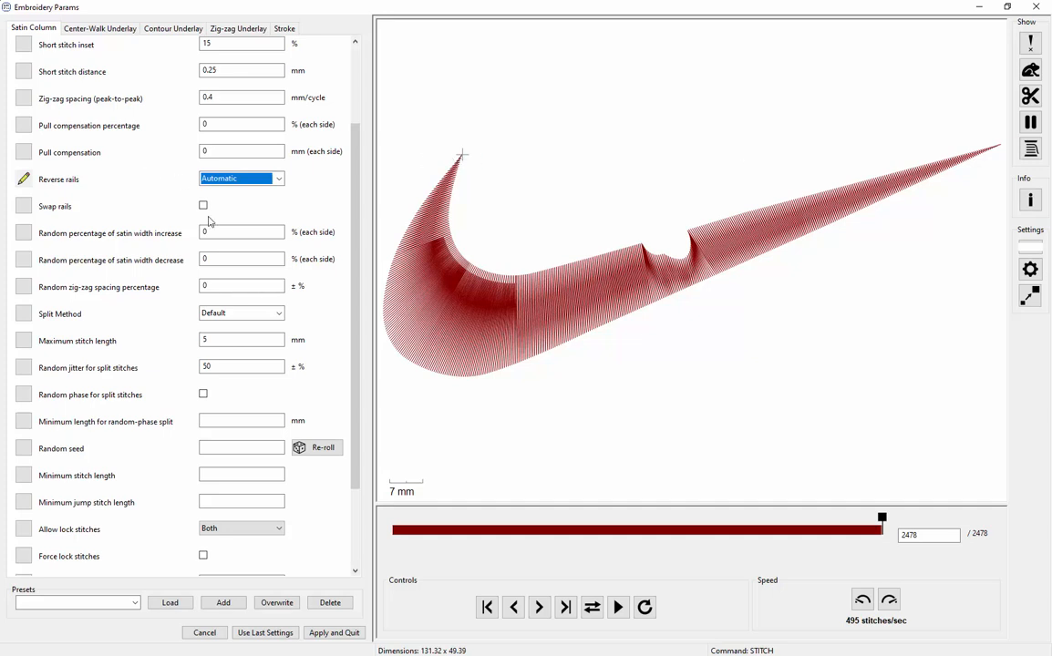
- Try Reverse first rail on the swoosh satin, display its jump stitches in the preview, and close the parameters without applying
{"action": "left_click", "coordinate": [216, 180]}
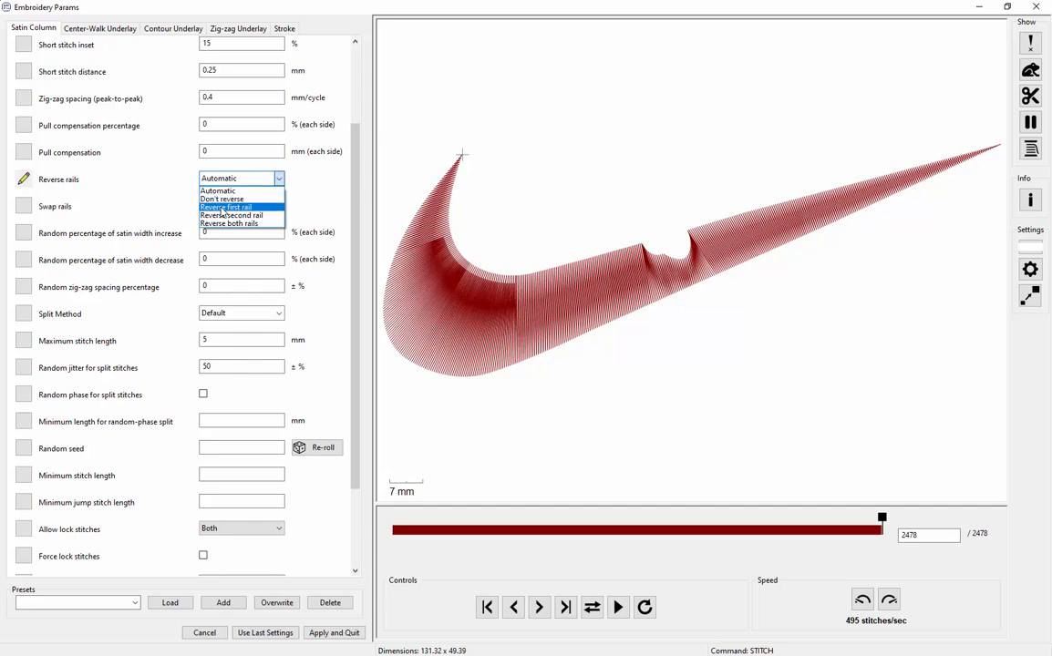
{"action": "left_click", "coordinate": [223, 208]}
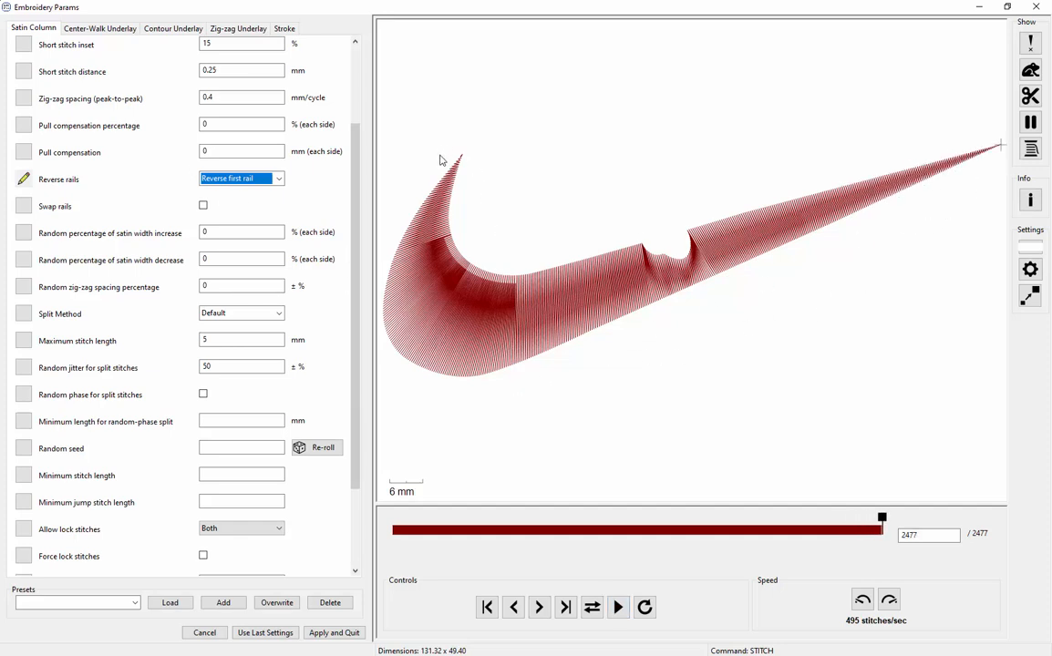
{"action": "left_click_drag", "start_coordinate": [777, 533], "coordinate": [885, 536]}
{"action": "left_click", "coordinate": [1031, 71]}
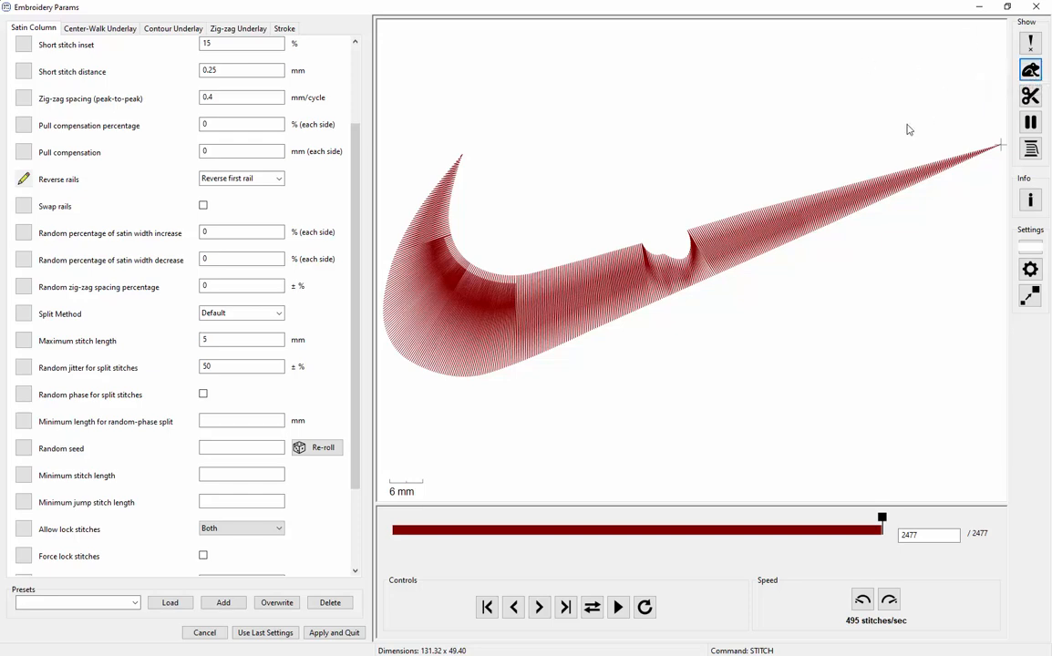
{"action": "left_click", "coordinate": [1036, 7]}
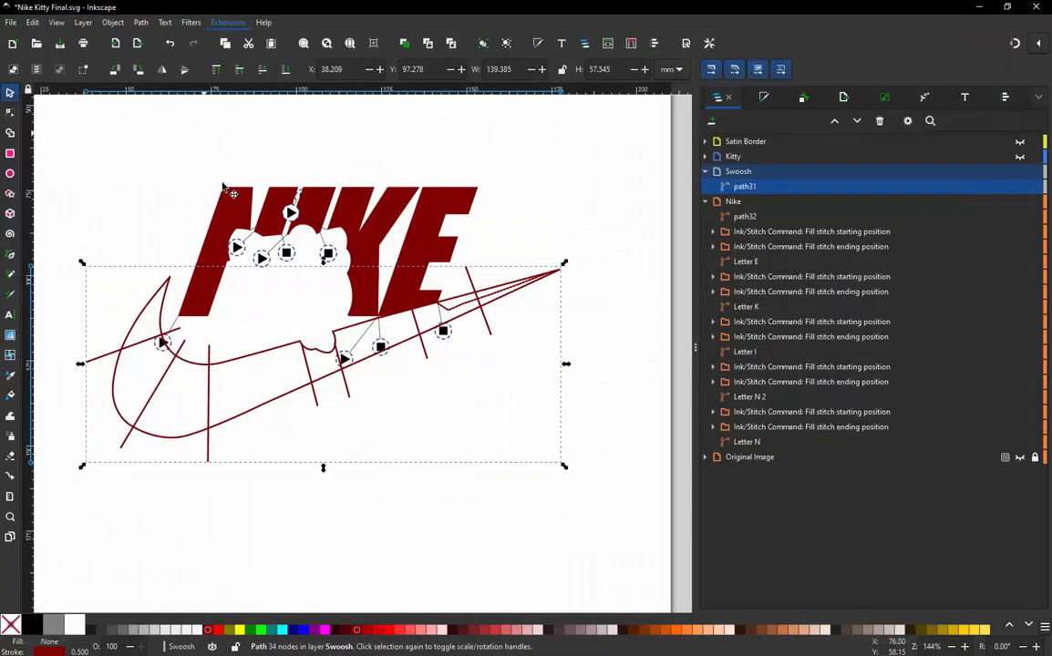
- Simulate all the letters, the connecting path and the swoosh together, display the jumps, scrub back to the swoosh tip, and close the simulation
{"action": "left_click", "coordinate": [87, 162]}
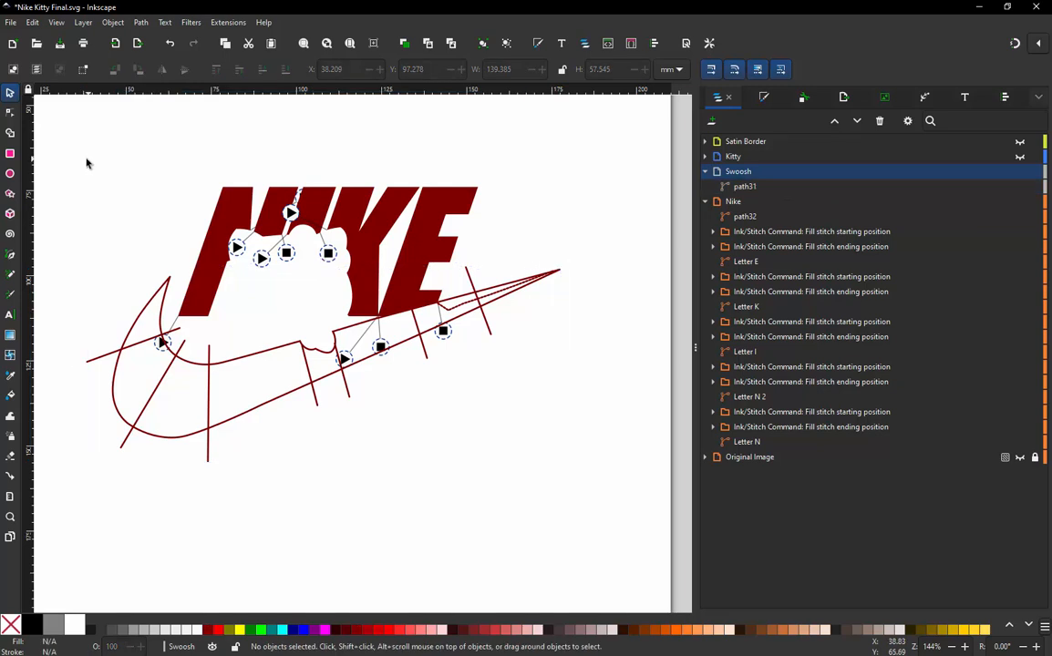
{"action": "left_click_drag", "start_coordinate": [76, 157], "coordinate": [584, 480]}
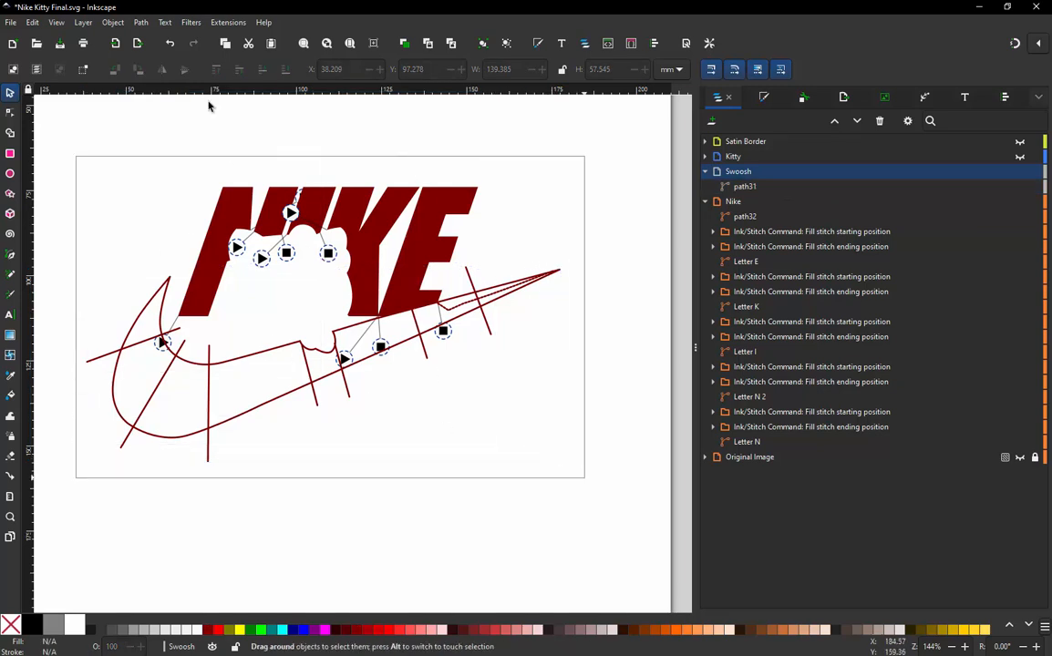
{"action": "left_click", "coordinate": [229, 23]}
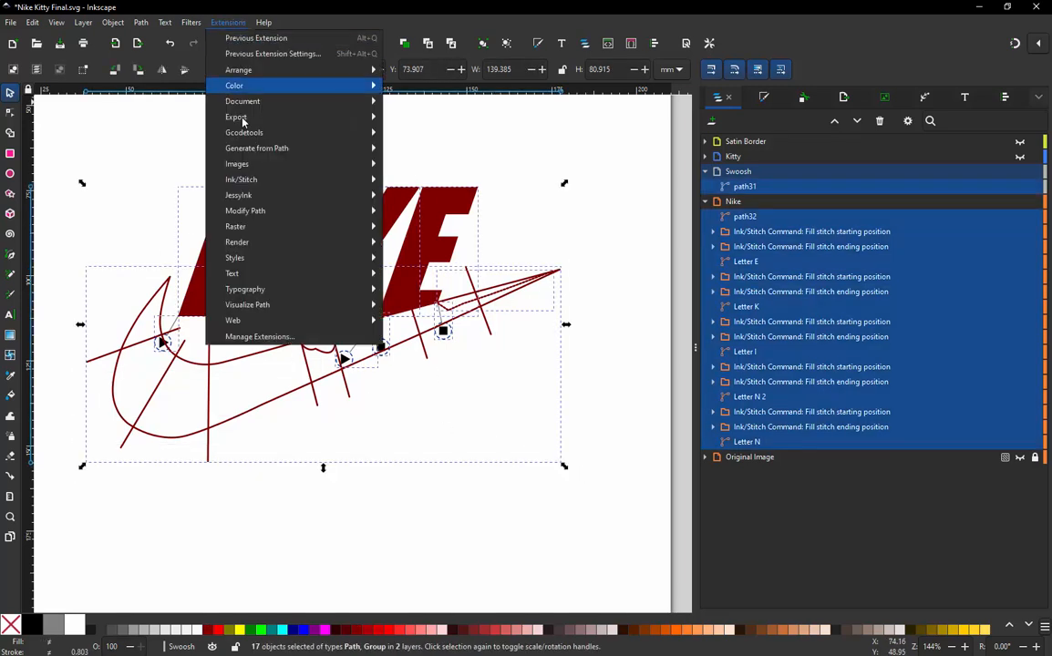
{"action": "mouse_move", "coordinate": [268, 185]}
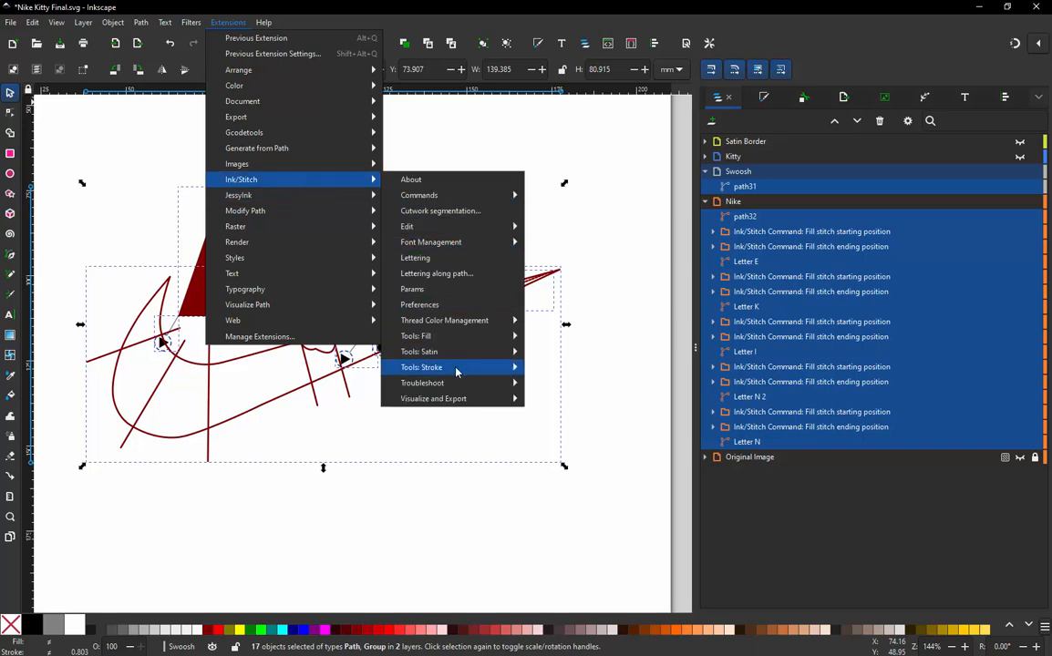
{"action": "mouse_move", "coordinate": [460, 400]}
{"action": "left_click", "coordinate": [585, 446]}
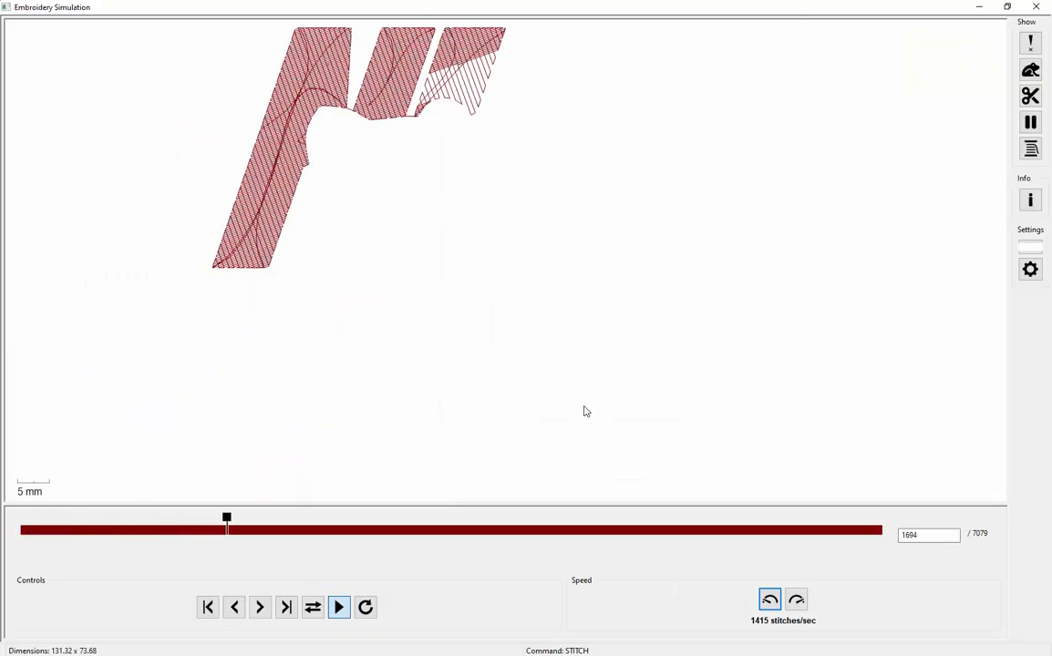
{"action": "left_click", "coordinate": [1030, 71]}
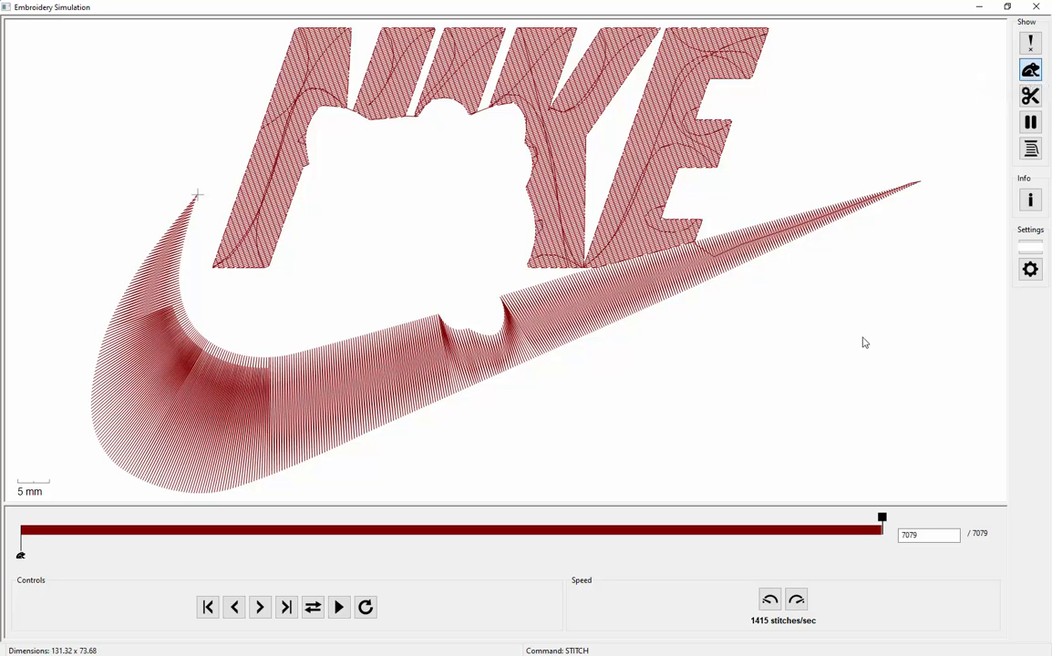
{"action": "left_click_drag", "start_coordinate": [887, 521], "coordinate": [626, 542]}
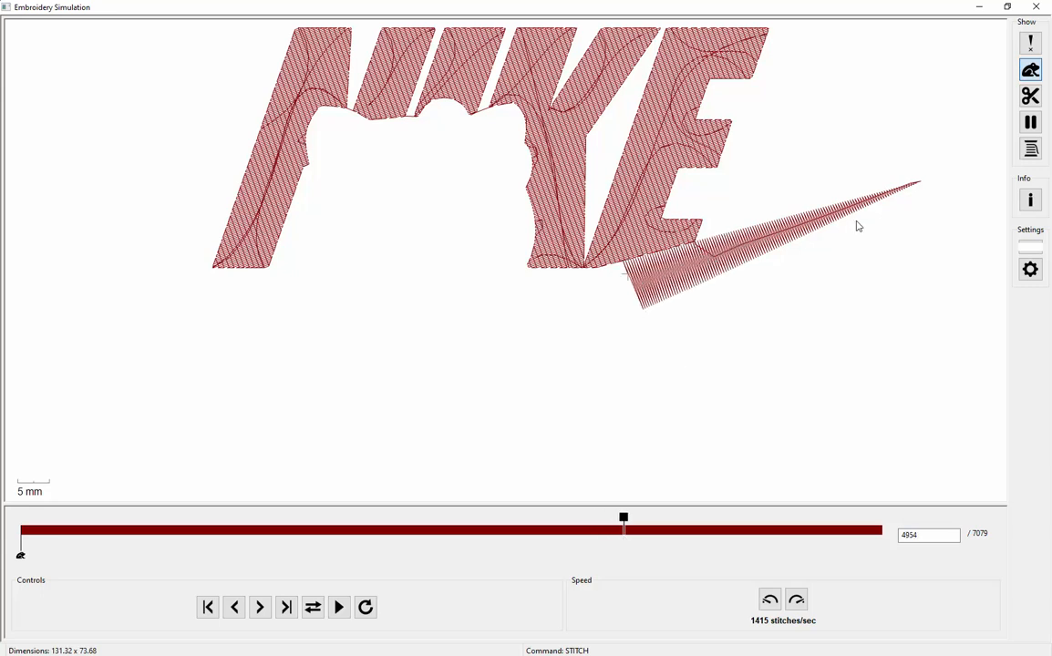
{"action": "left_click", "coordinate": [1035, 7]}
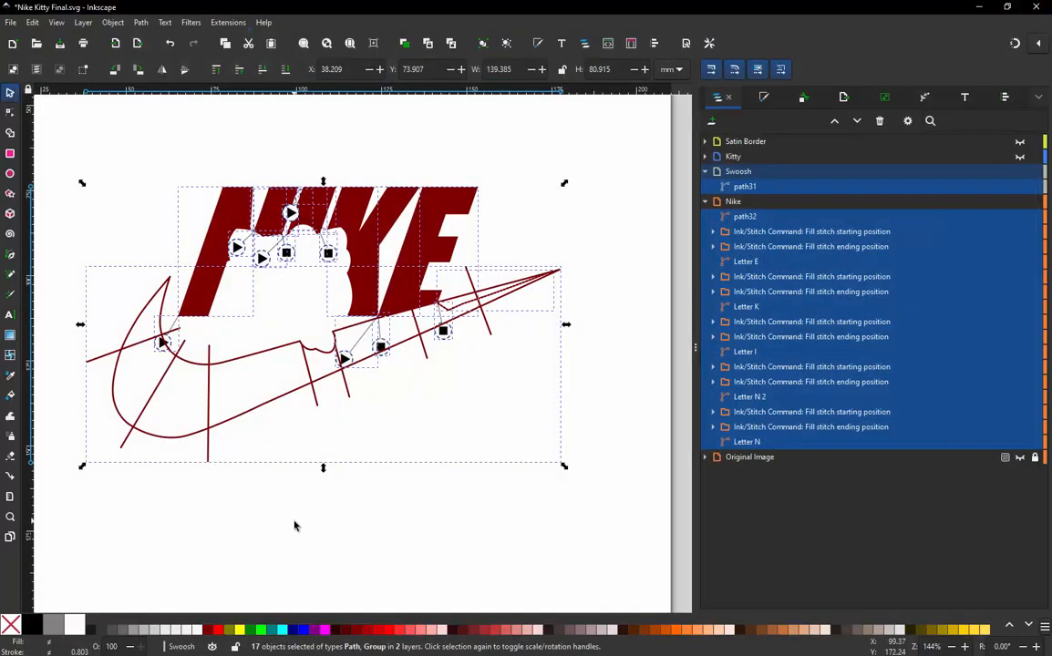
{"action": "left_click", "coordinate": [297, 520]}
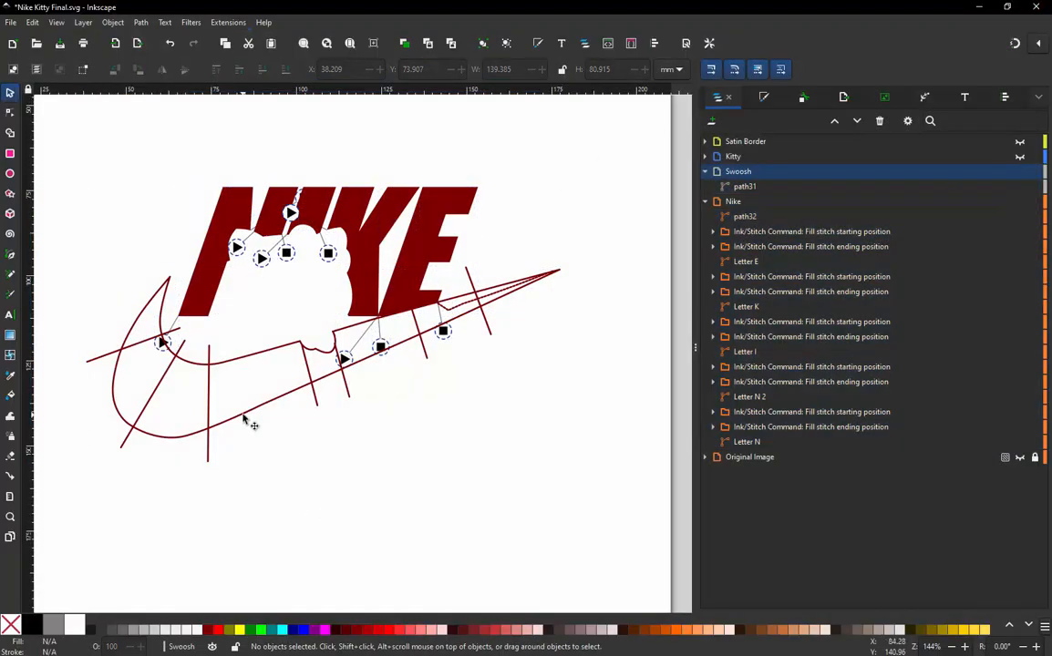
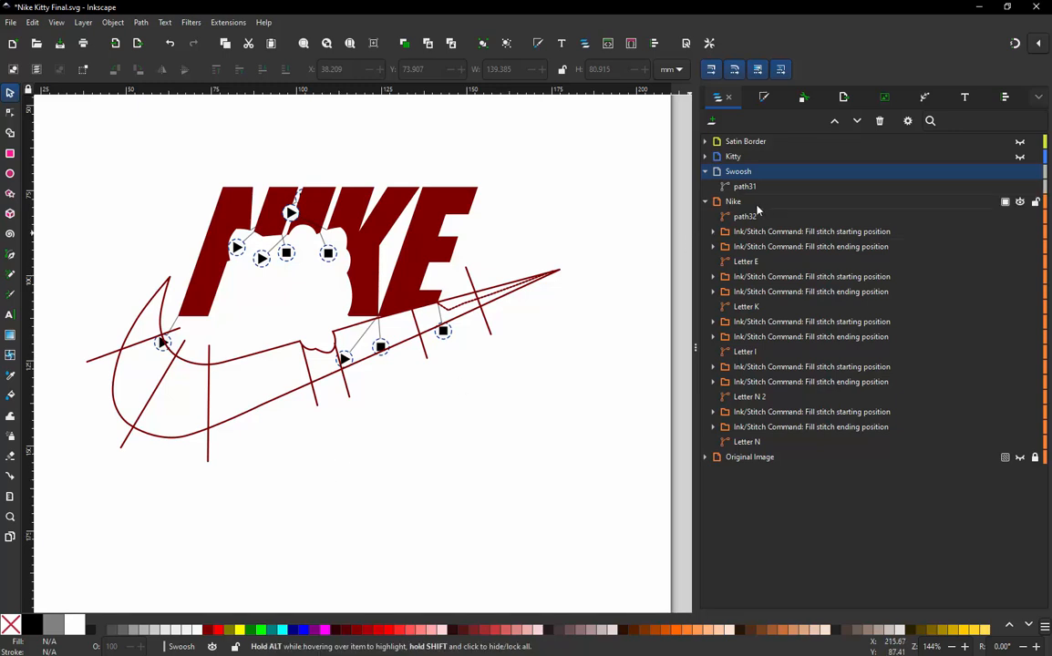
- Hide the Nike and Swoosh layers and show the Kitty layer
{"action": "left_click", "coordinate": [1020, 203]}
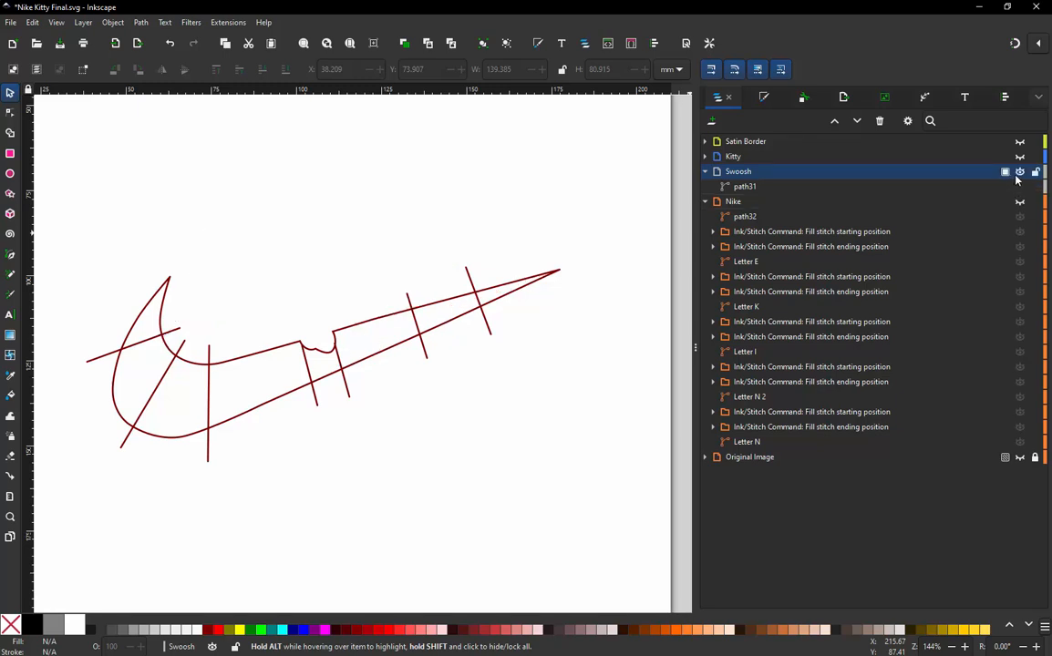
{"action": "left_click", "coordinate": [1019, 172]}
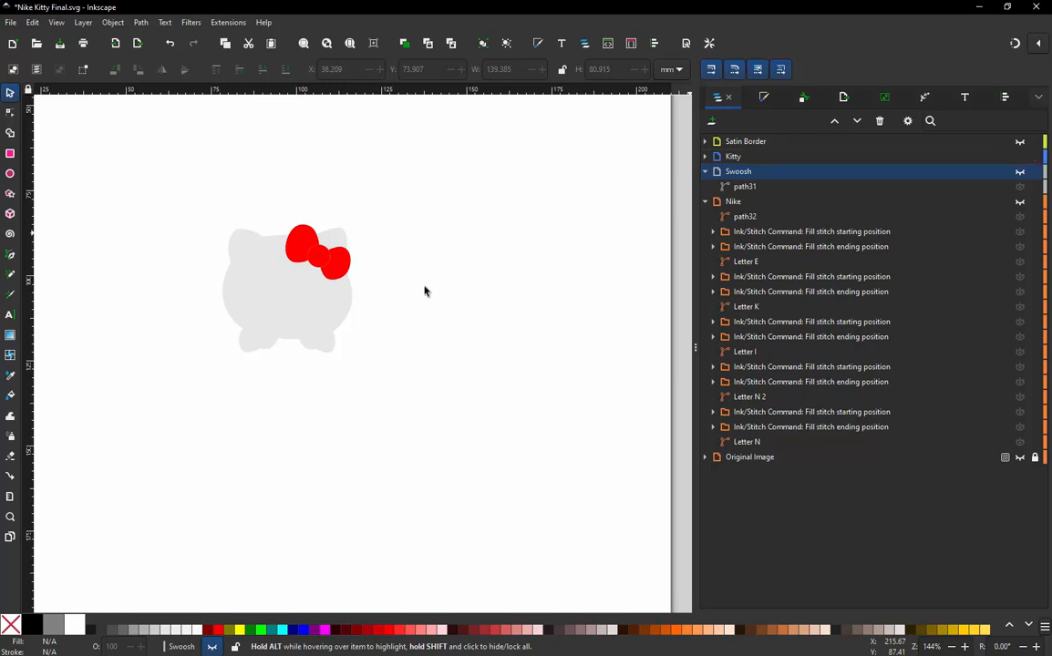
{"action": "scroll", "coordinate": [239, 262], "scroll_direction": "up", "scroll_amount": 1}
{"action": "scroll", "coordinate": [239, 261], "scroll_direction": "up", "scroll_amount": 1}
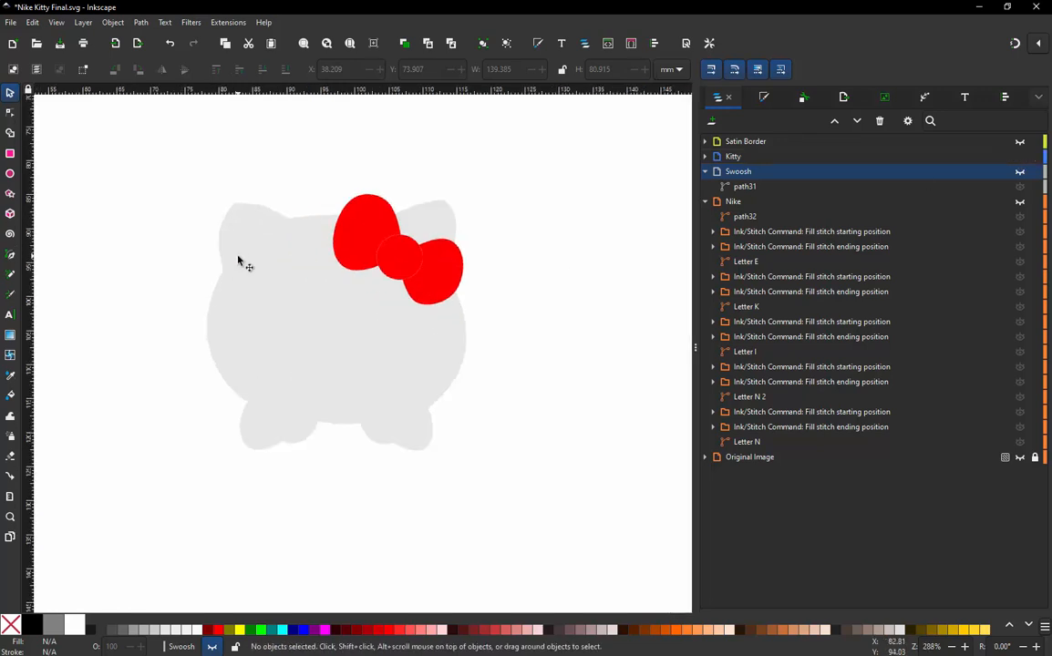
- Undo a trial move of the Main Head Fill path and break the path apart
{"action": "left_click", "coordinate": [239, 261]}
{"action": "left_click_drag", "start_coordinate": [239, 261], "coordinate": [111, 247]}
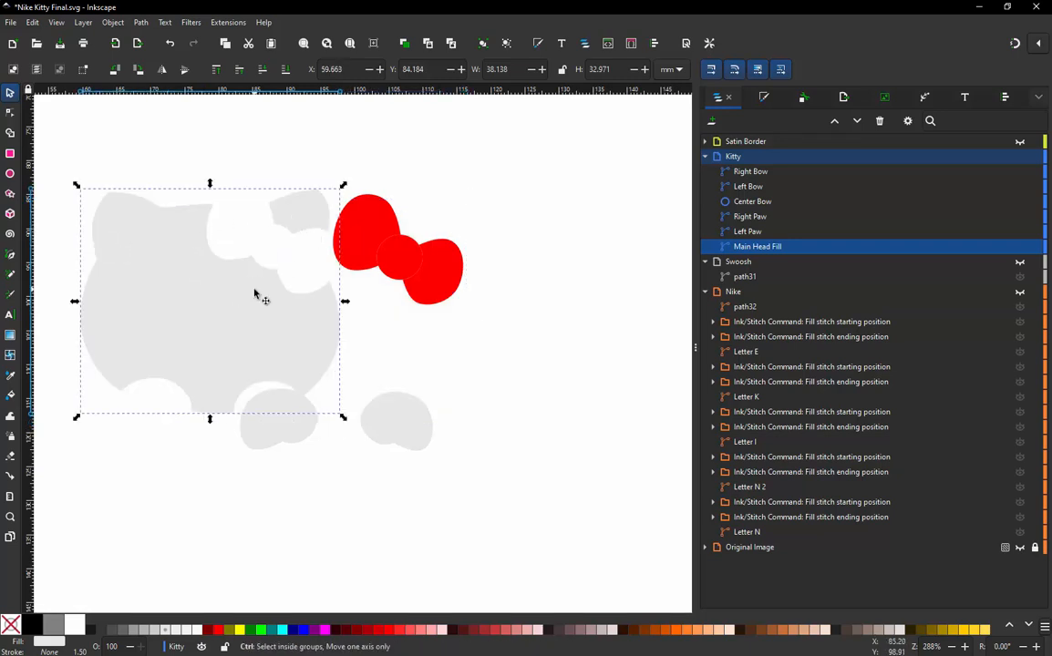
{"action": "key", "text": "ctrl+z"}
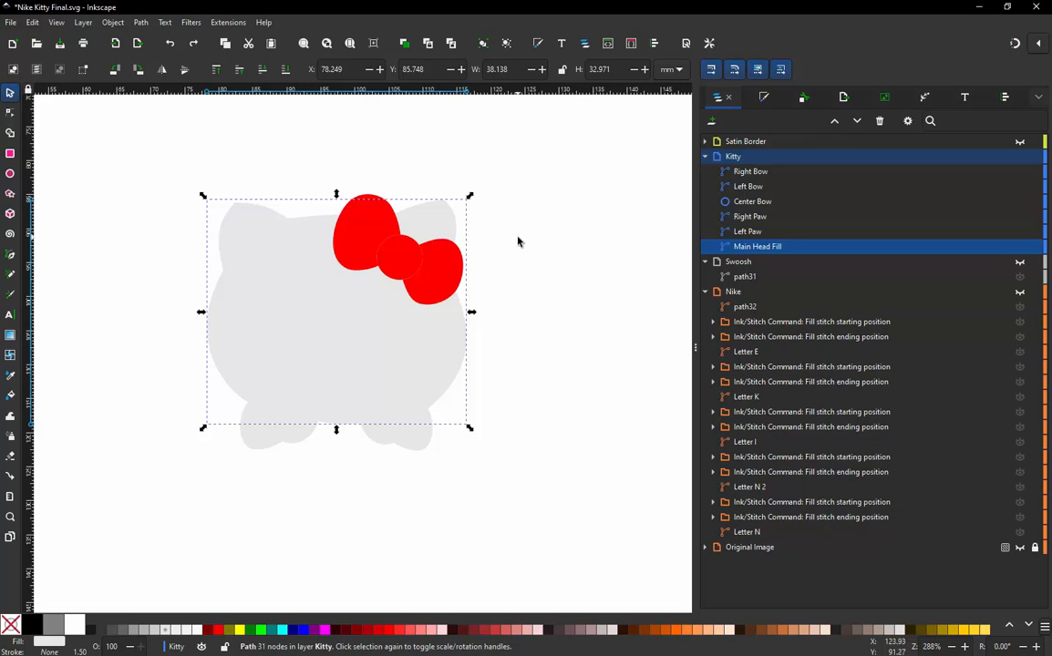
{"action": "left_click", "coordinate": [135, 23]}
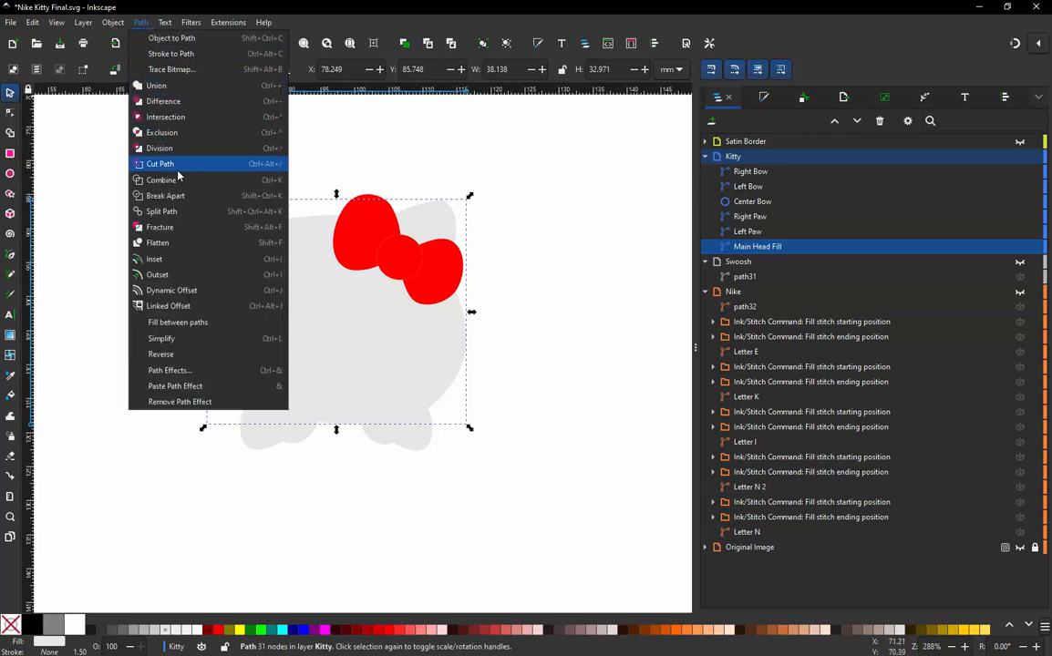
{"action": "left_click", "coordinate": [164, 195]}
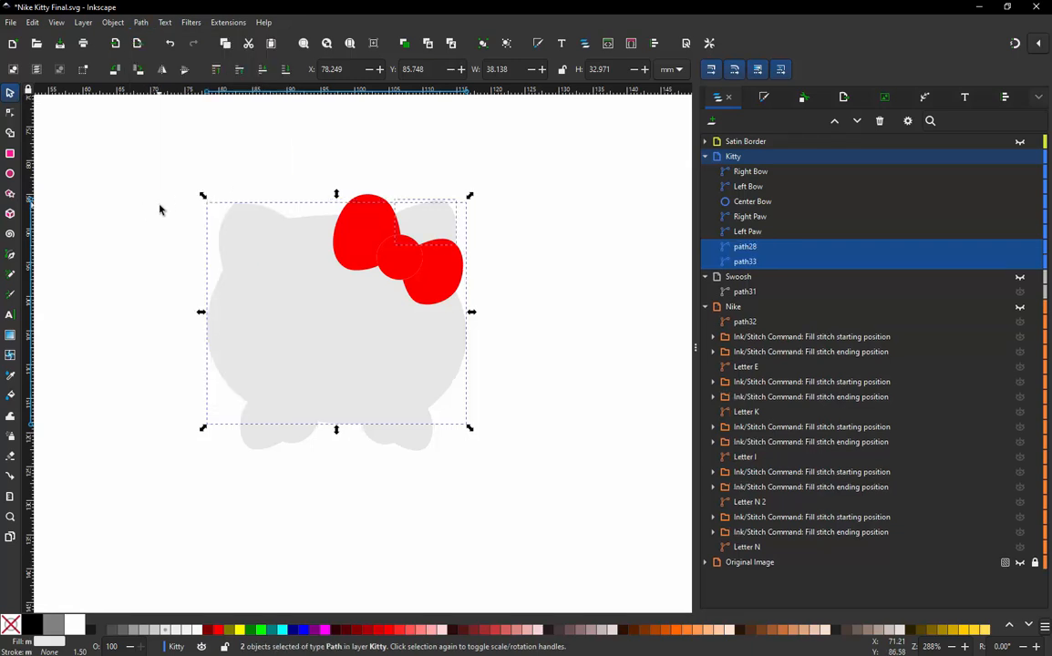
- Move the separated ear and head pieces apart to check them, undo both moves, and deselect everything
{"action": "left_click", "coordinate": [283, 209]}
{"action": "left_click_drag", "start_coordinate": [434, 213], "coordinate": [468, 173]}
{"action": "left_click_drag", "start_coordinate": [239, 295], "coordinate": [169, 312]}
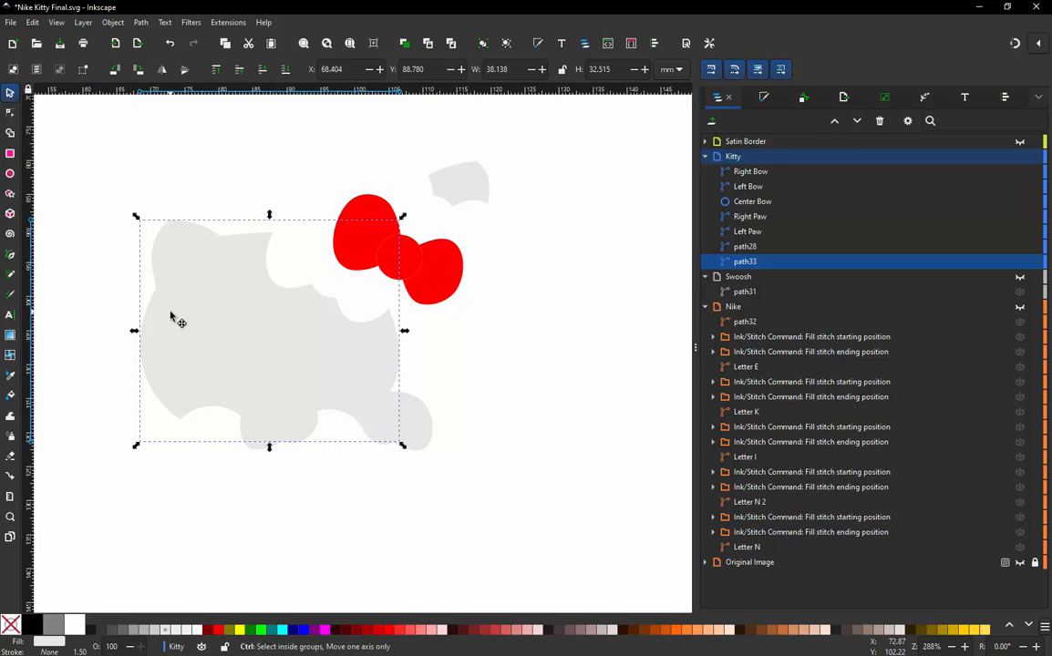
{"action": "key", "text": "ctrl+z"}
{"action": "key", "text": "ctrl+z"}
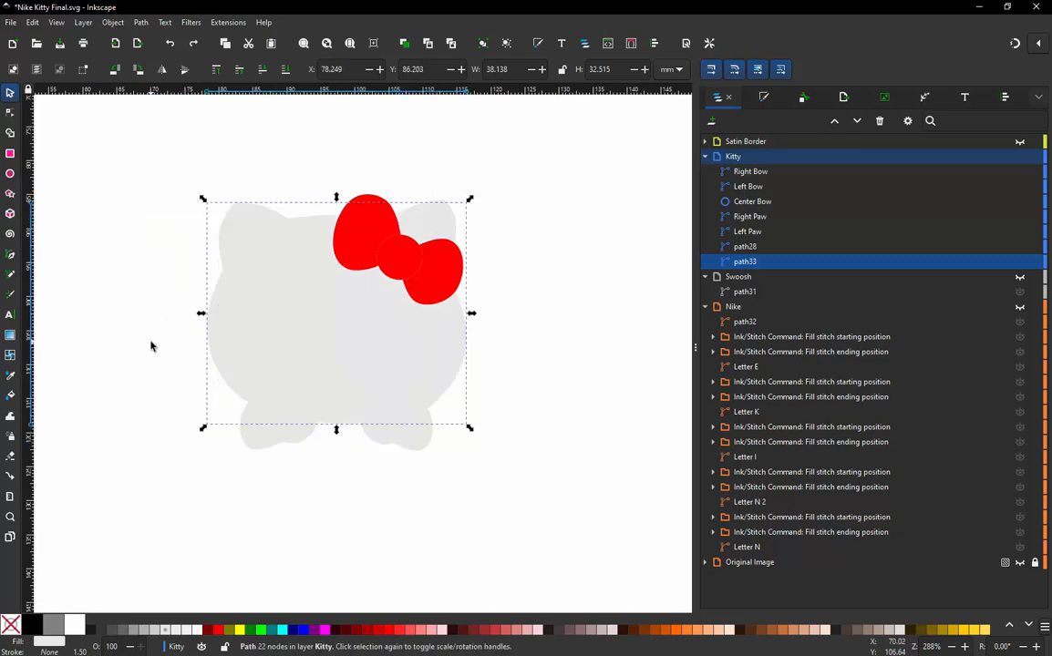
{"action": "key", "text": "Escape"}
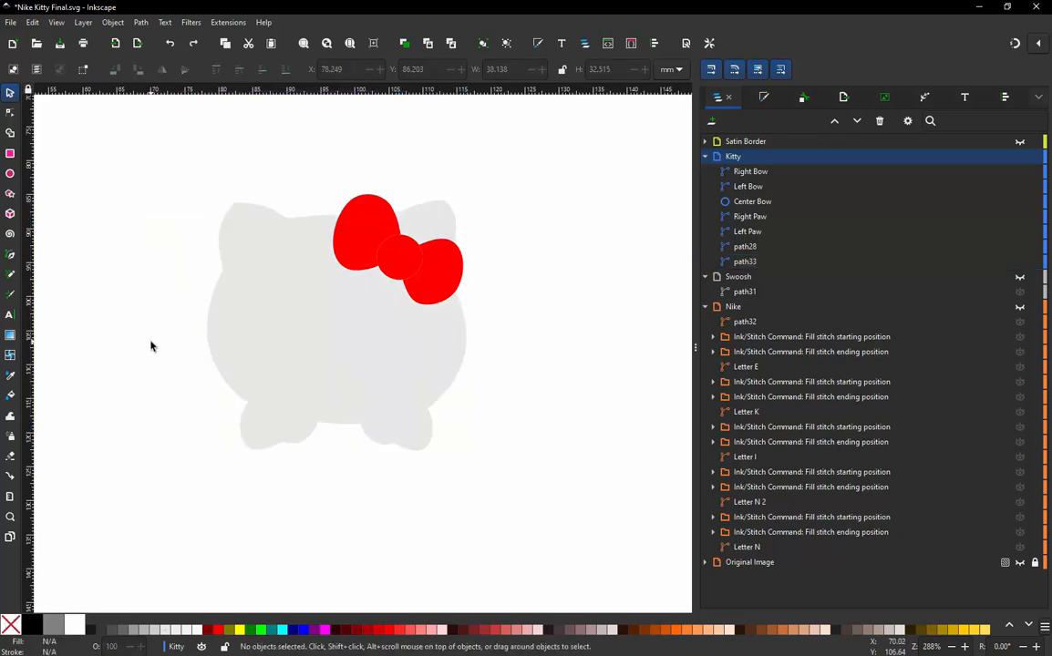
- Rename the large head path as Main Head and the separated ear path as Upper Ear
{"action": "left_click", "coordinate": [347, 328]}
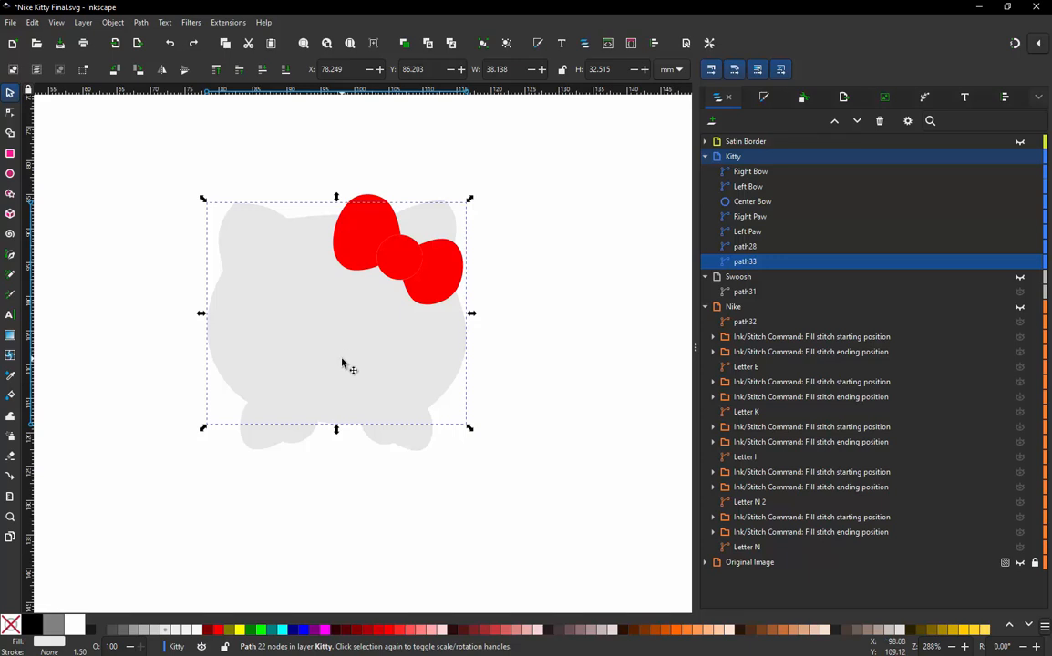
{"action": "double_click", "coordinate": [745, 262]}
{"action": "type", "text": "Ma"}
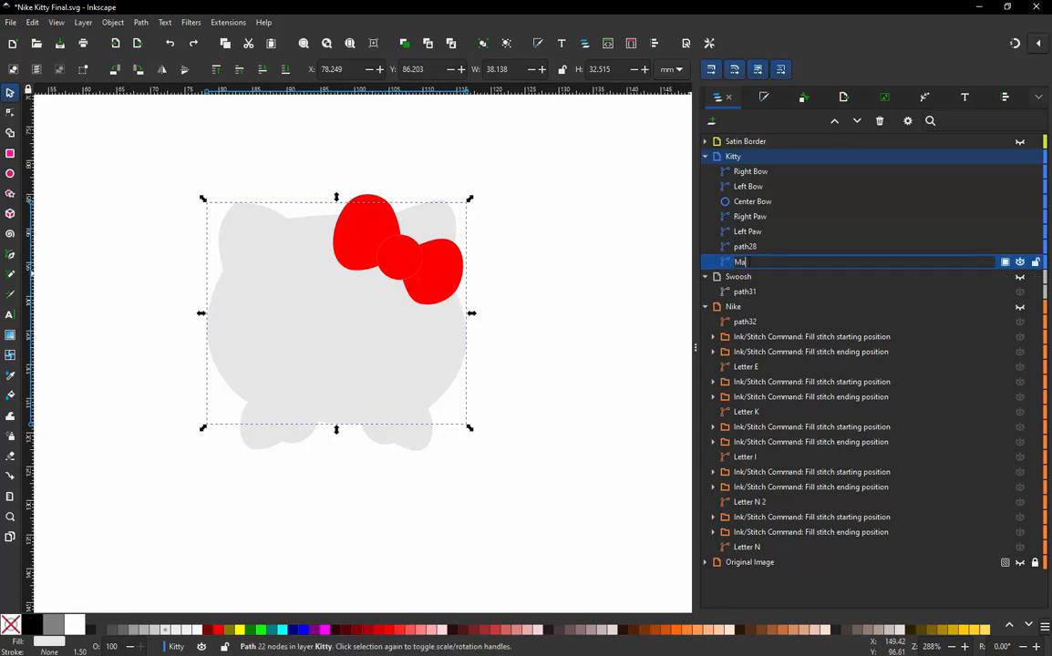
{"action": "type", "text": "in Head"}
{"action": "left_click", "coordinate": [746, 247]}
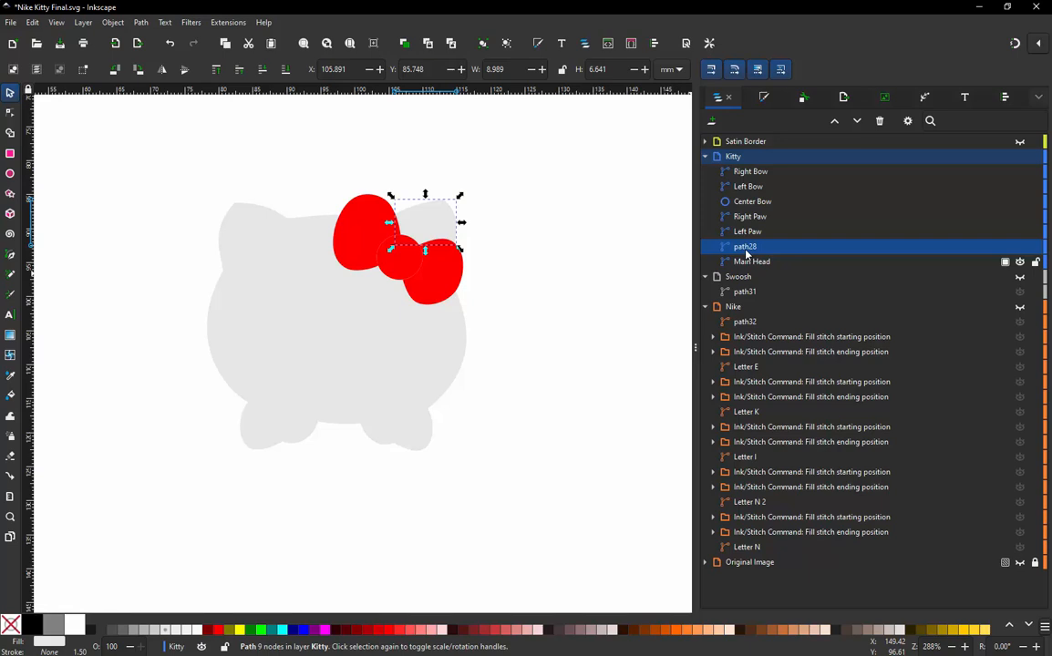
{"action": "double_click", "coordinate": [746, 248]}
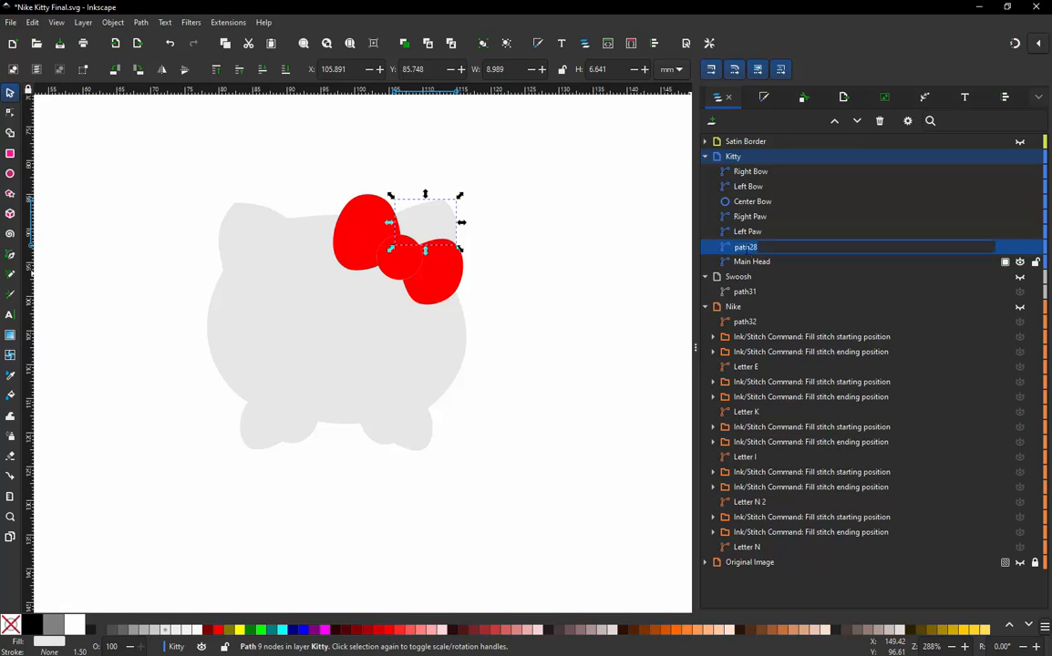
{"action": "type", "text": "Upper Ear"}
{"action": "key", "text": "Return"}
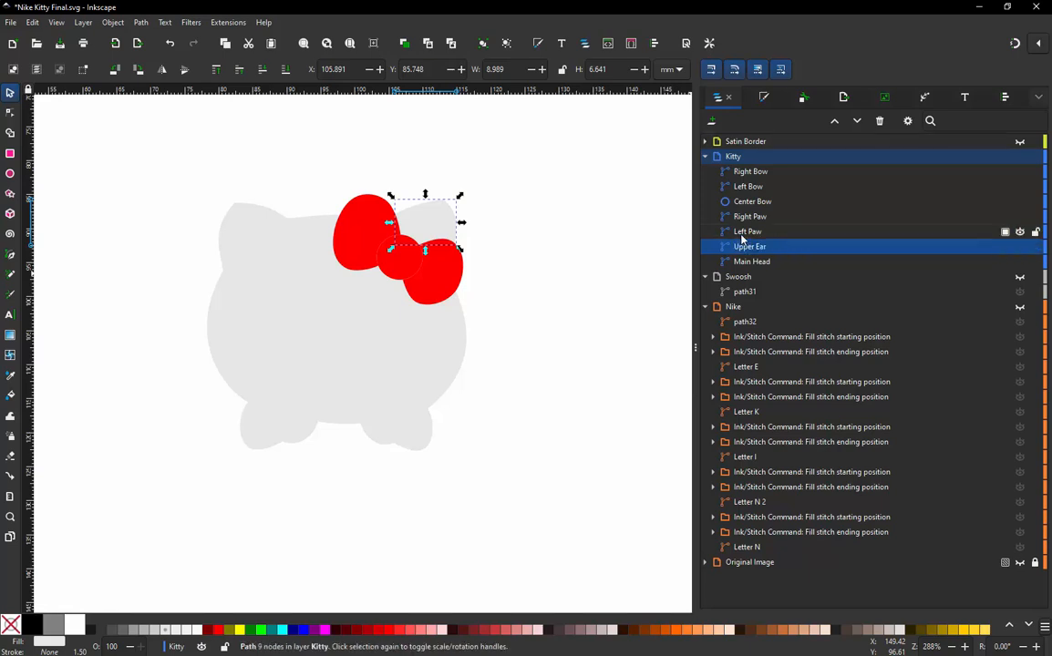
- Reorder the paws in the Kitty layer so that Right Paw sits directly below Left Paw
{"action": "left_click", "coordinate": [743, 235]}
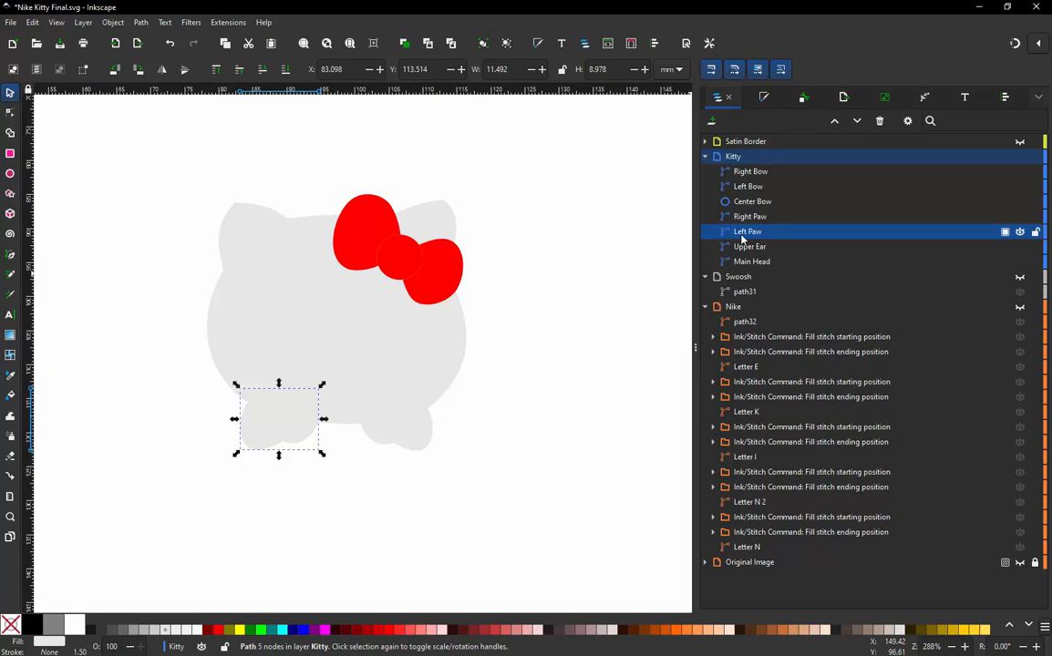
{"action": "left_click", "coordinate": [751, 222]}
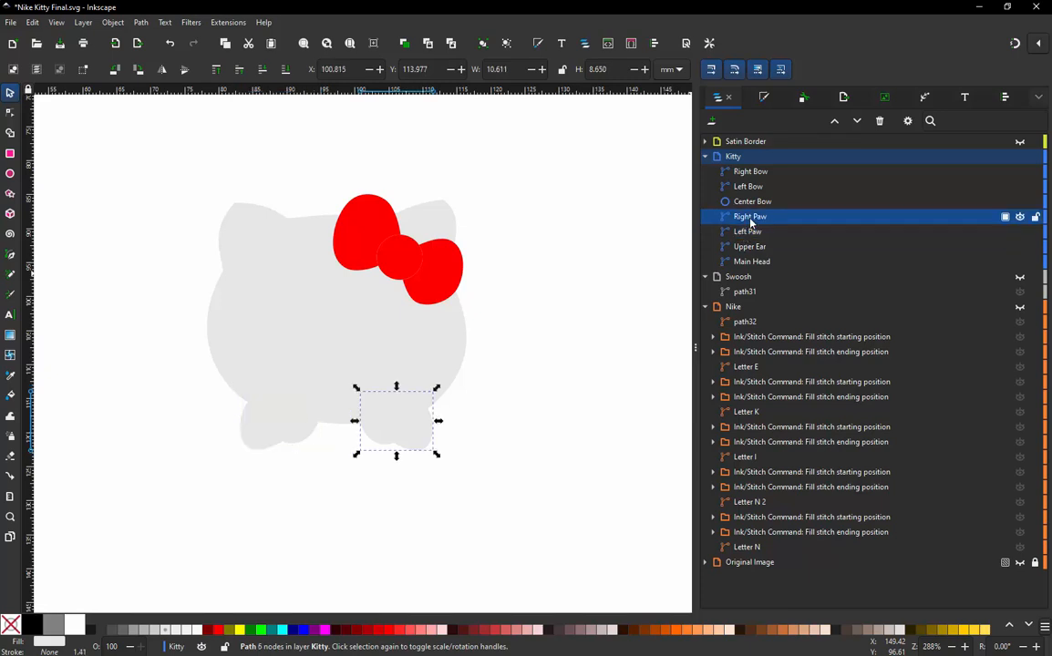
{"action": "mouse_move", "coordinate": [751, 221]}
{"action": "left_mouse_down"}
{"action": "mouse_move", "coordinate": [773, 230]}
{"action": "mouse_move", "coordinate": [765, 237]}
{"action": "left_mouse_up"}
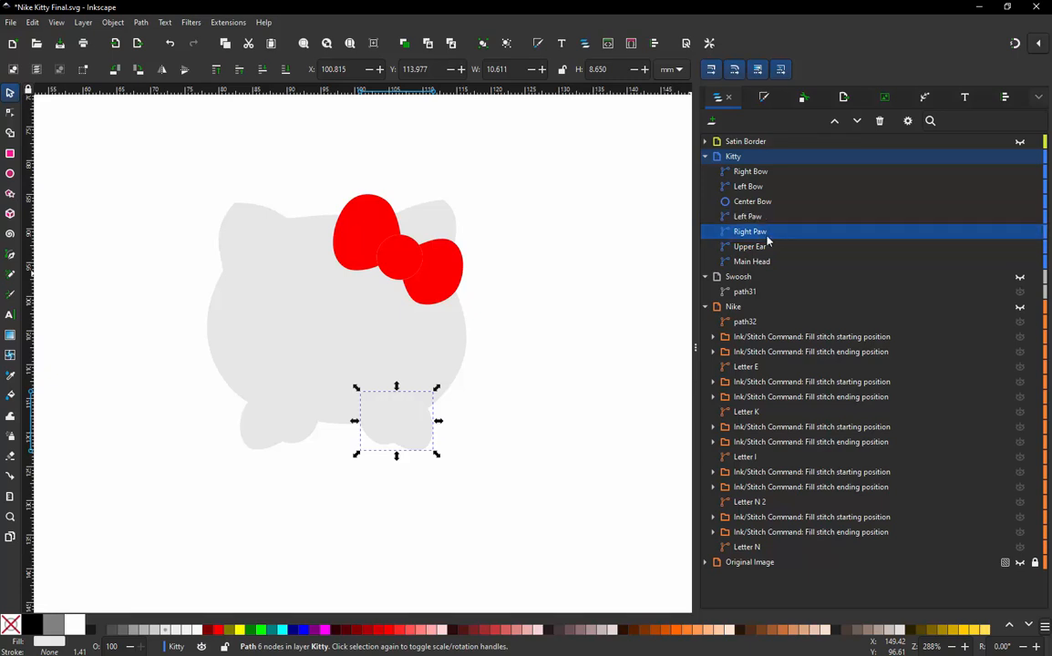
{"action": "left_click", "coordinate": [753, 218]}
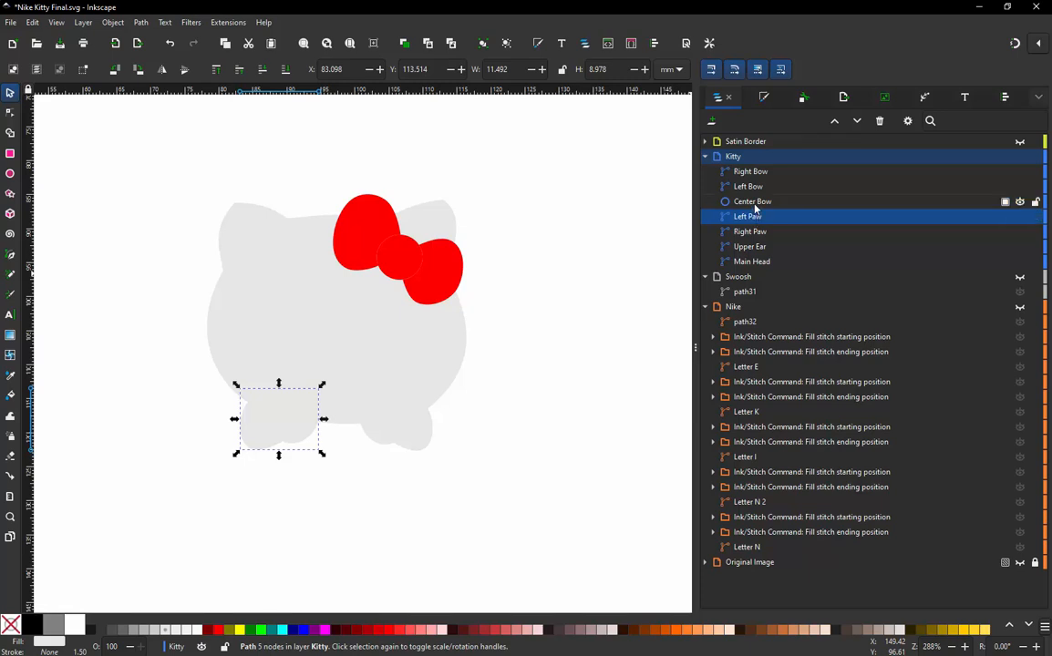
- Reorder the bow pieces in the Kitty layer so that Left Bow sits below Center Bow, with Right Bow above both
{"action": "left_click", "coordinate": [755, 206]}
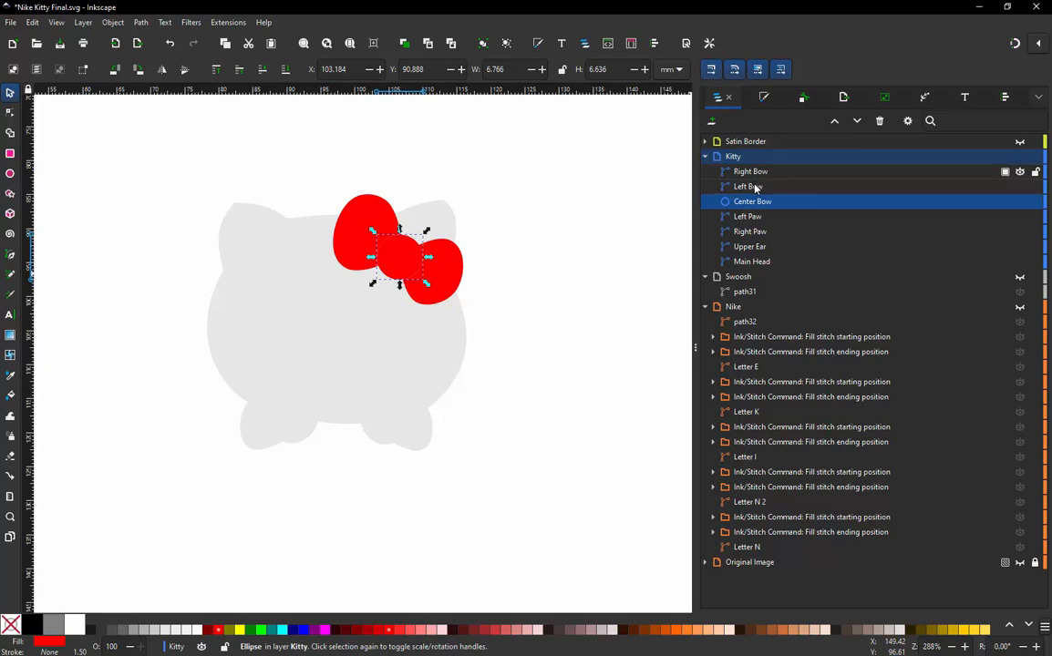
{"action": "left_click", "coordinate": [755, 187]}
{"action": "left_click_drag", "start_coordinate": [752, 187], "coordinate": [758, 209]}
{"action": "left_click", "coordinate": [755, 187]}
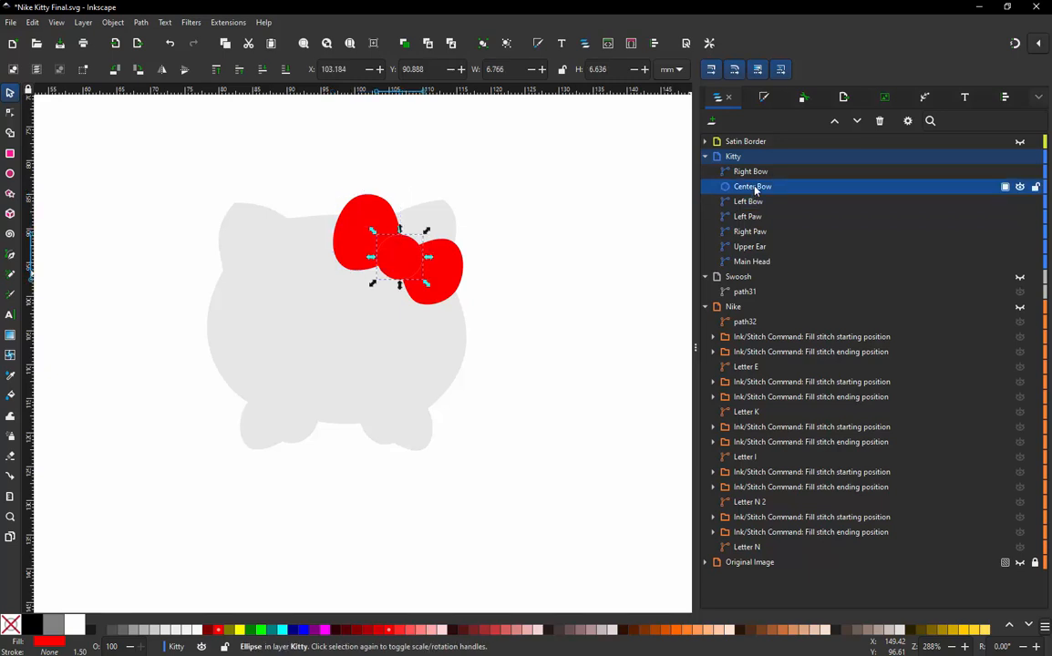
{"action": "left_click", "coordinate": [755, 174]}
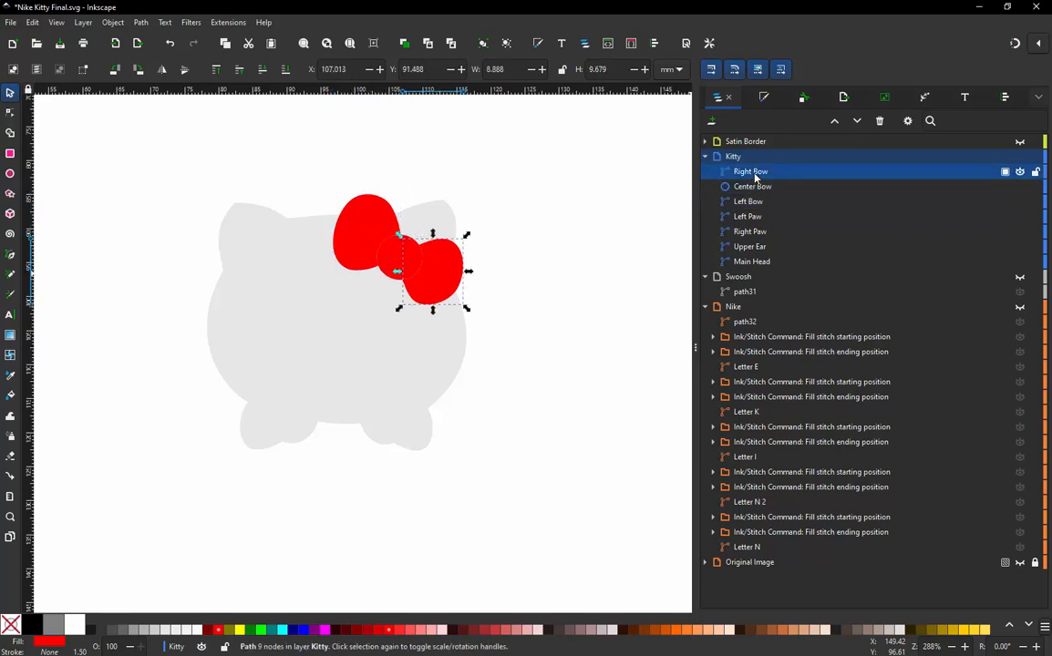
- Set the angle of lines of stitches to -20 degrees for the Main Head and Upper Ear in the Ink/Stitch parameters and apply
{"action": "left_click", "coordinate": [565, 269]}
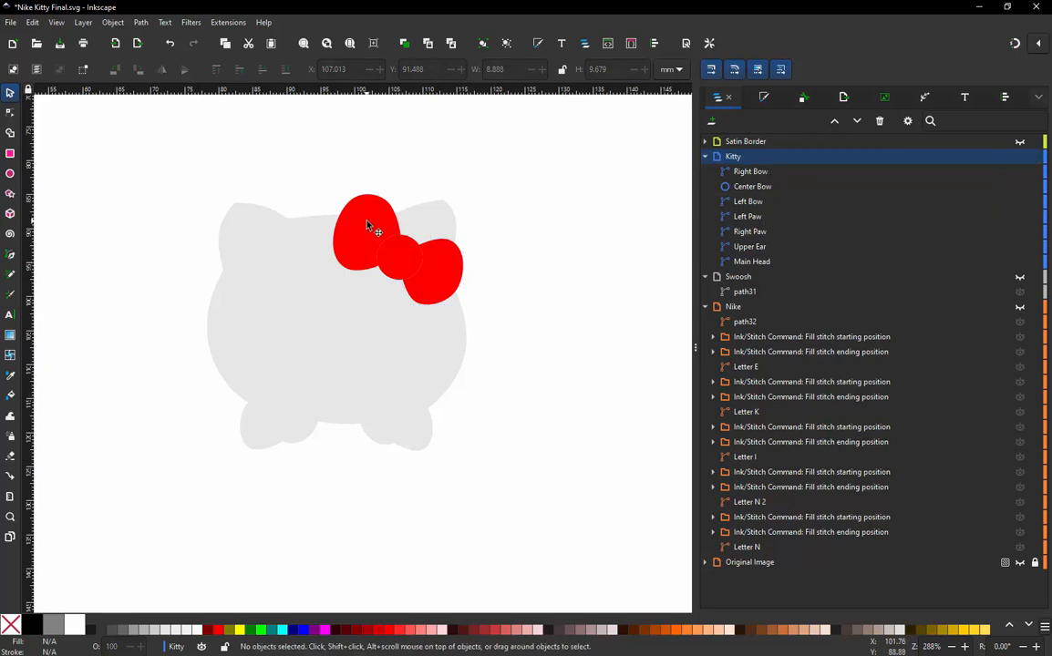
{"action": "left_click", "coordinate": [263, 338]}
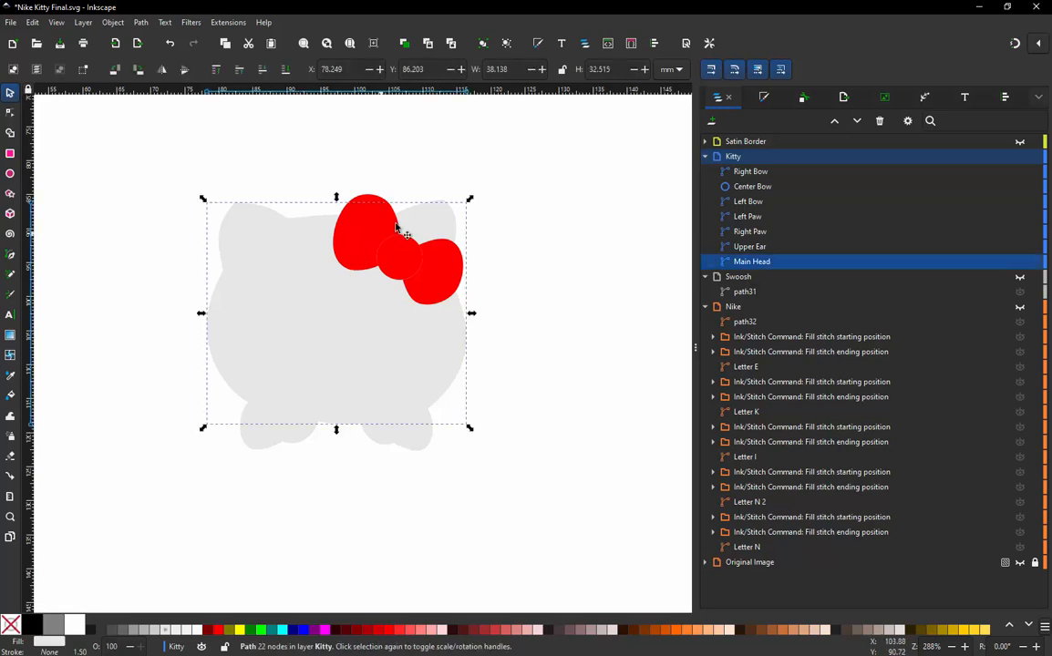
{"action": "left_click_drag", "start_coordinate": [325, 277], "coordinate": [289, 296]}
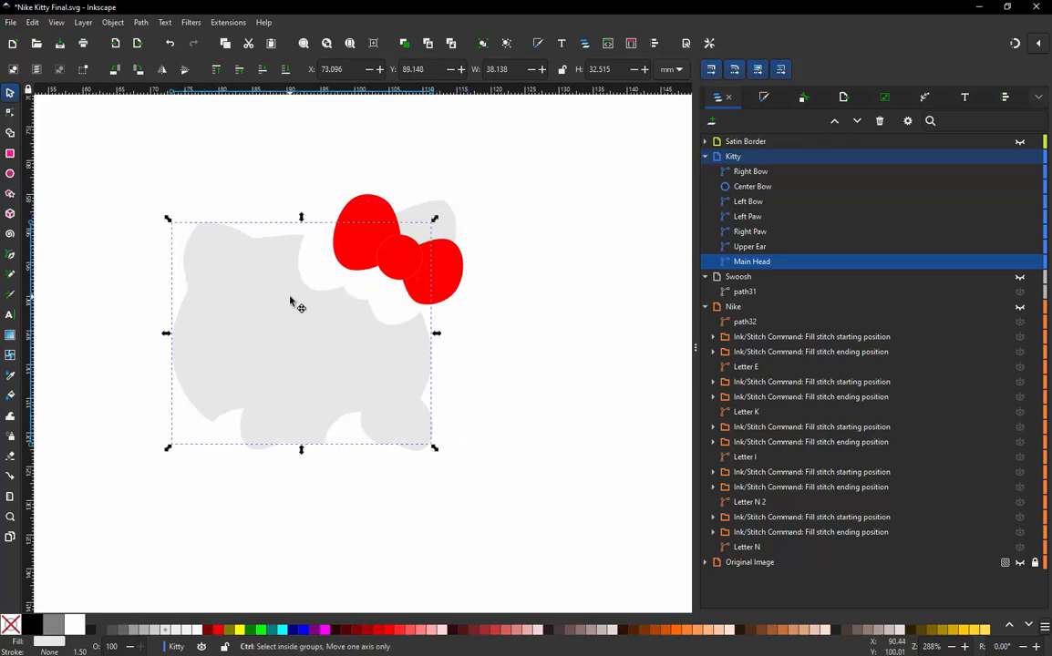
{"action": "key", "text": "ctrl+z"}
{"action": "left_click", "coordinate": [435, 212], "text": "shift"}
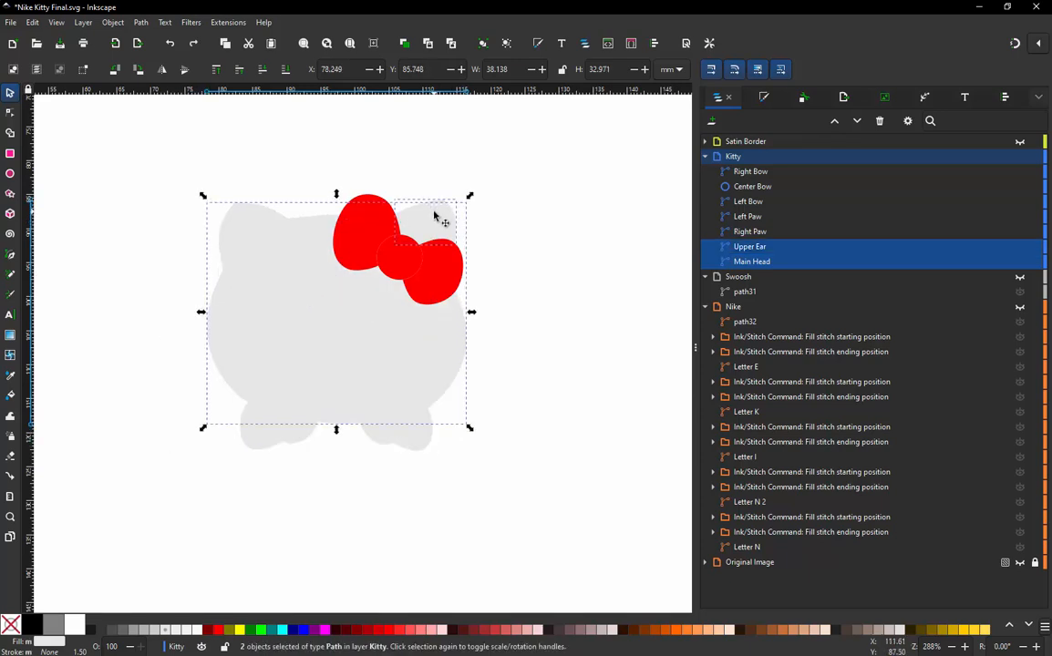
{"action": "left_click", "coordinate": [232, 24]}
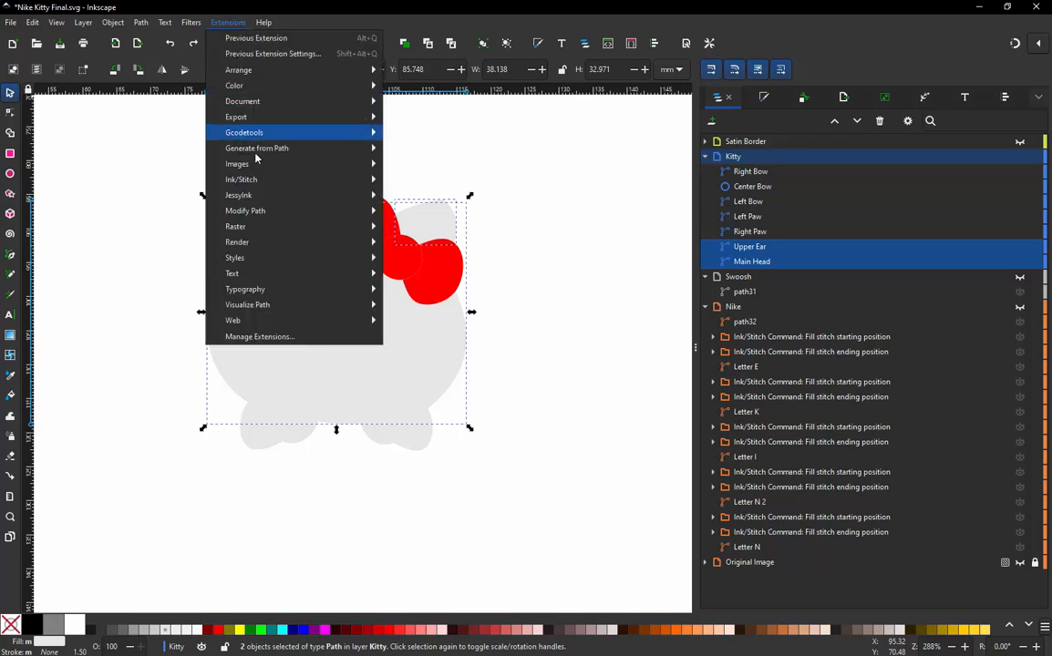
{"action": "mouse_move", "coordinate": [269, 180]}
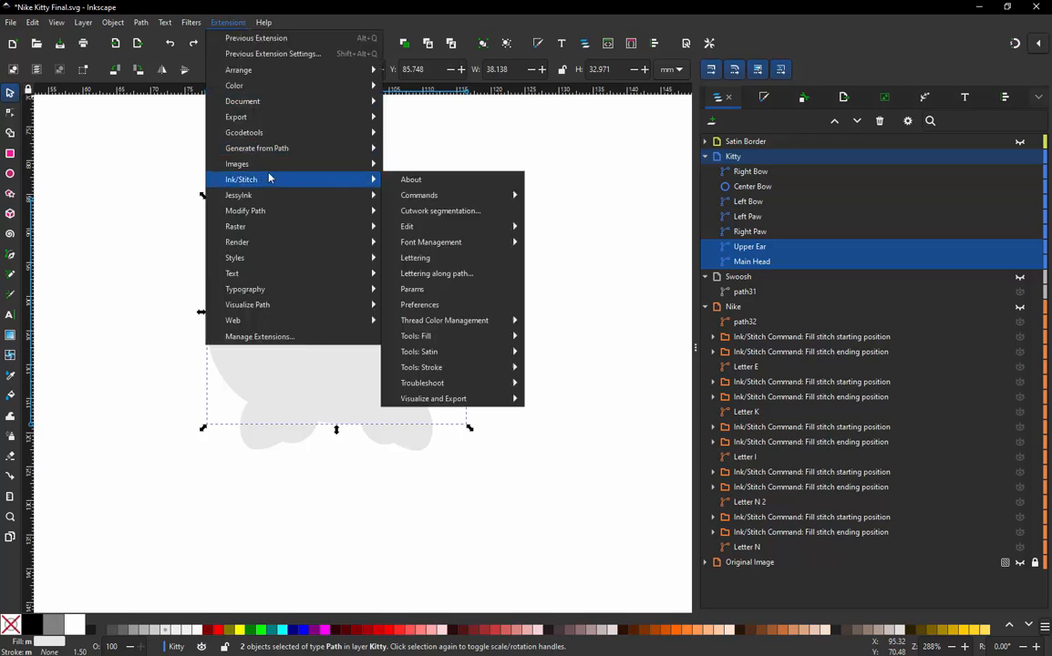
{"action": "left_click", "coordinate": [415, 289]}
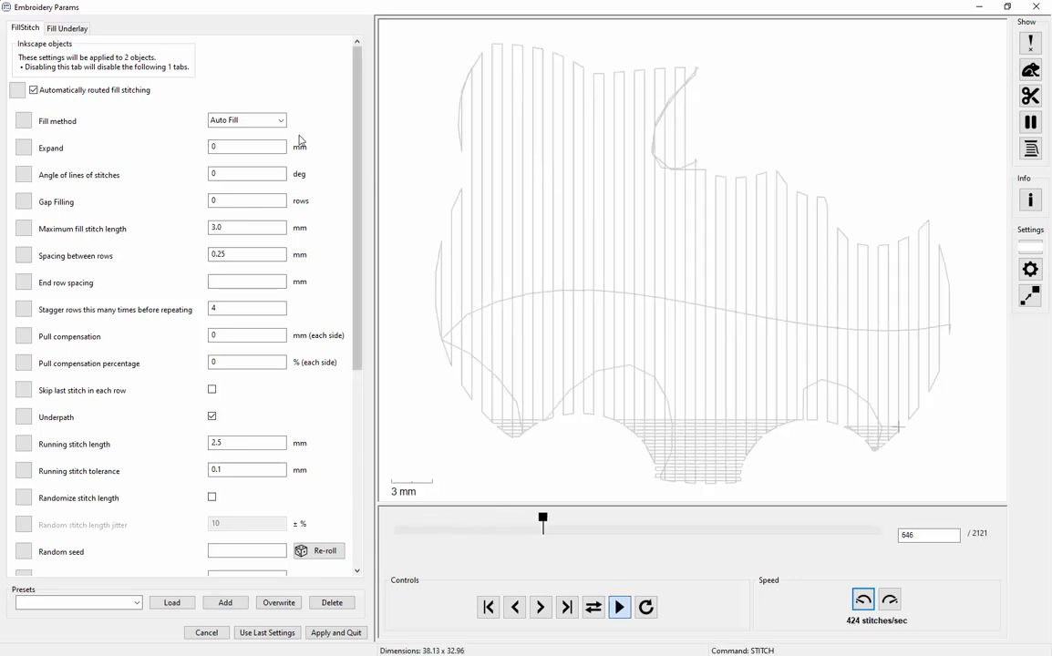
{"action": "double_click", "coordinate": [240, 173]}
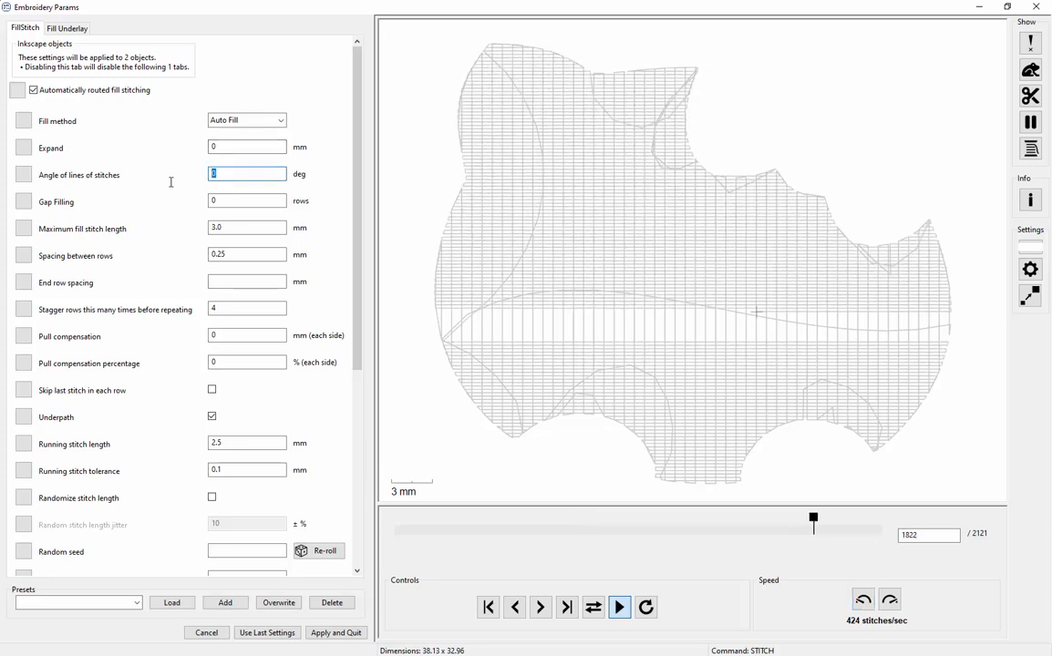
{"action": "type", "text": "-2"}
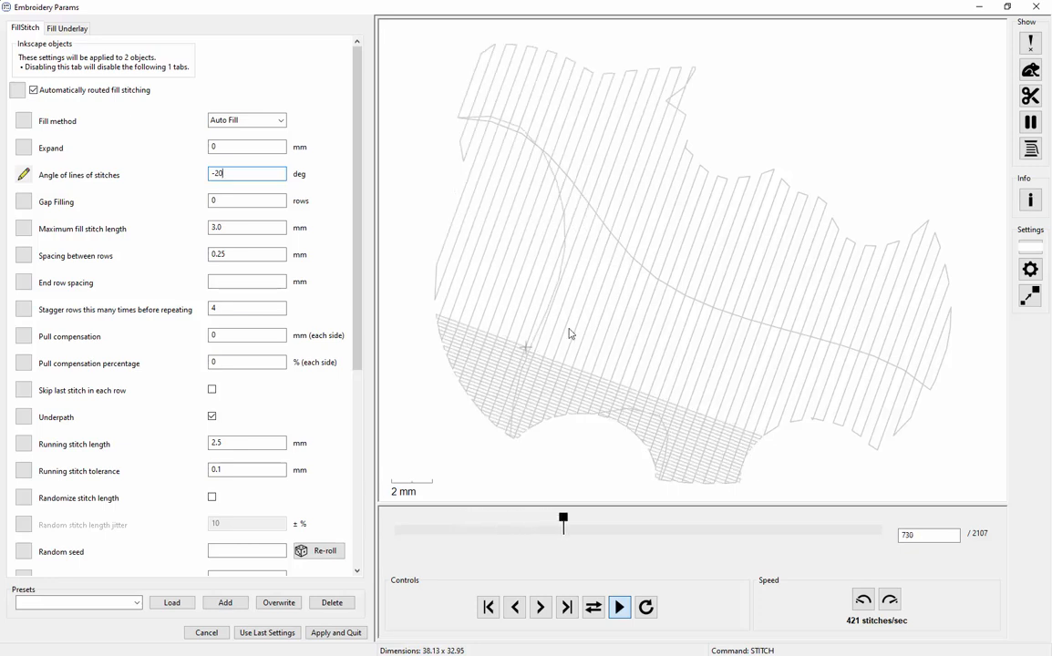
{"action": "left_click", "coordinate": [339, 633]}
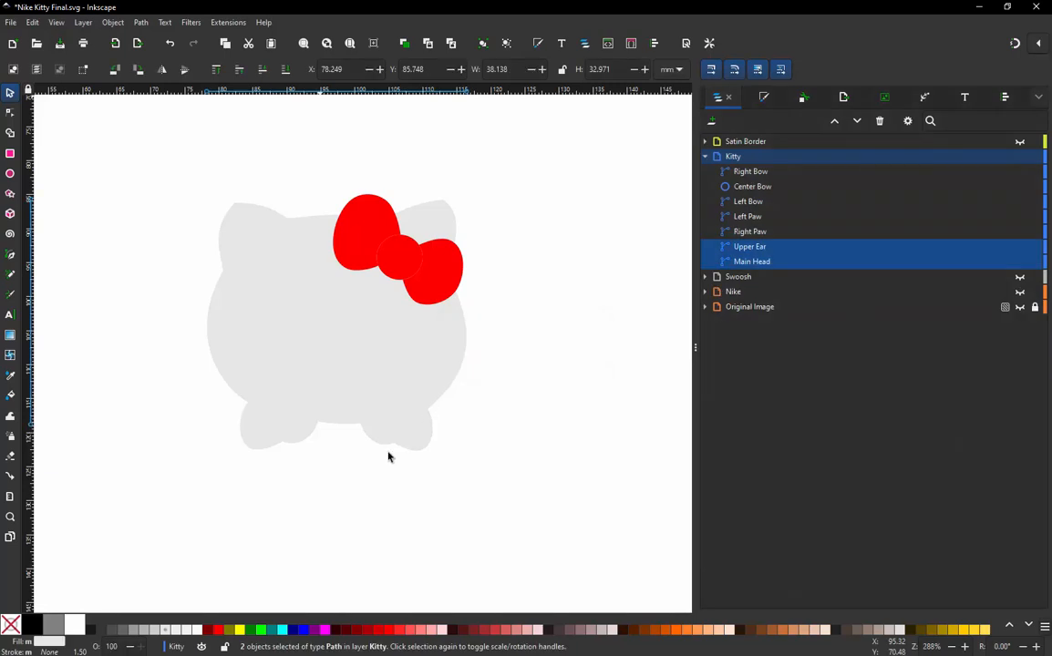
- Set the Left Paw's angle of lines of stitches to -35 degrees in the Ink/Stitch parameters and apply it
{"action": "left_click", "coordinate": [282, 429]}
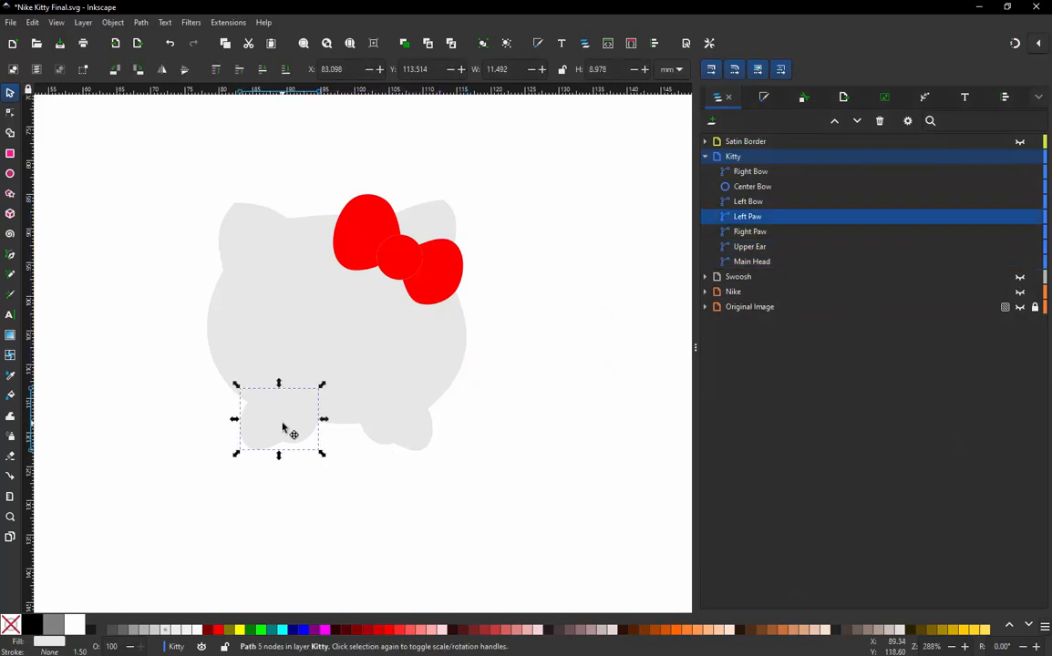
{"action": "left_click", "coordinate": [227, 22]}
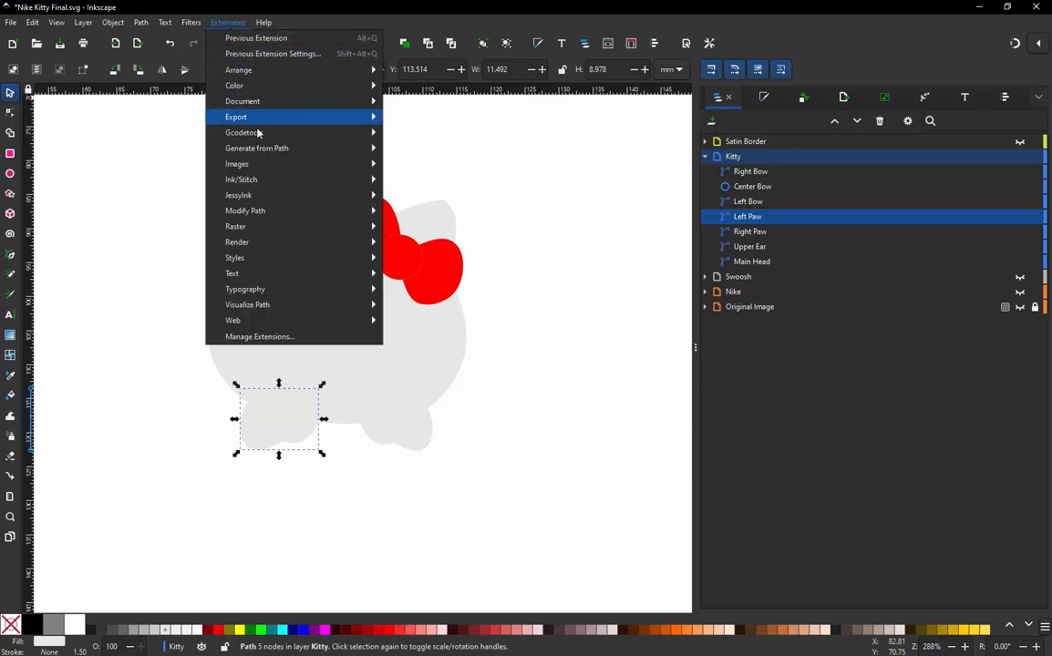
{"action": "mouse_move", "coordinate": [264, 181]}
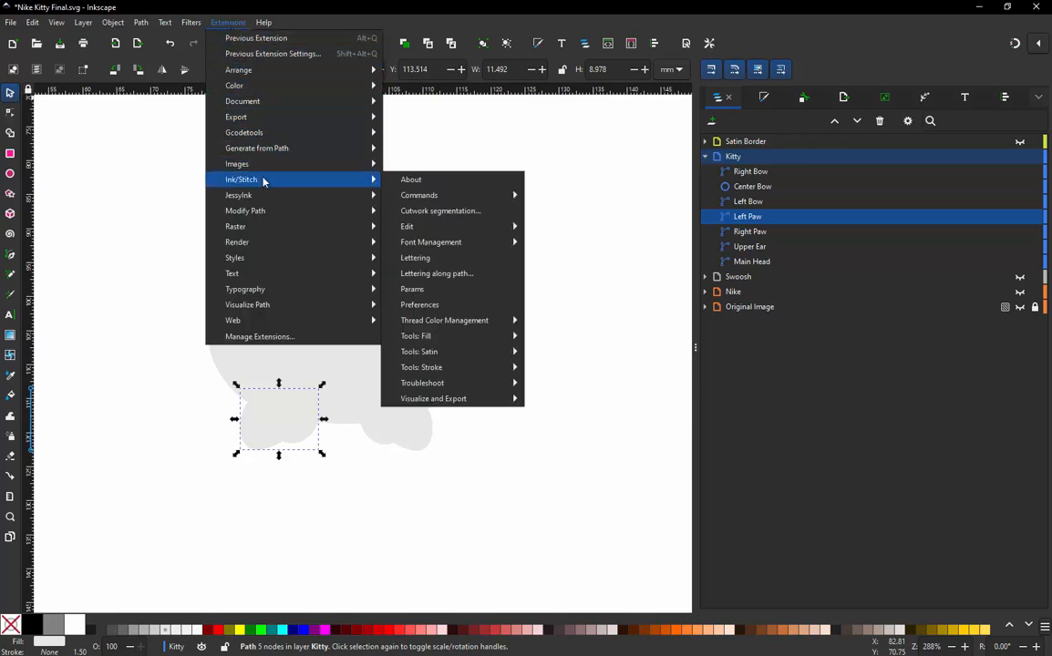
{"action": "left_click", "coordinate": [412, 290]}
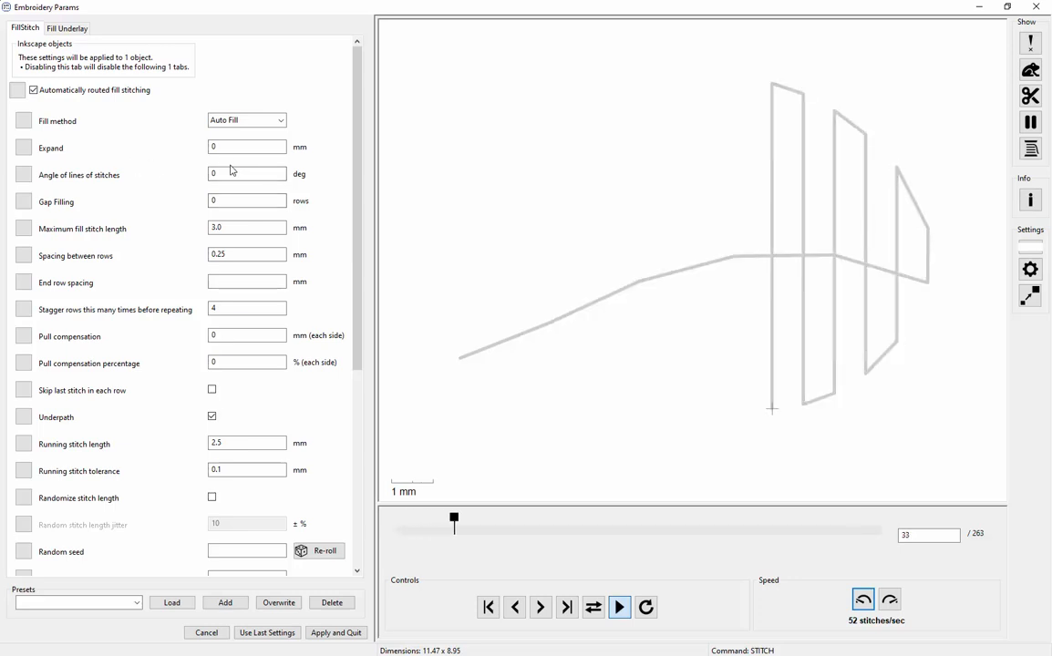
{"action": "double_click", "coordinate": [216, 173]}
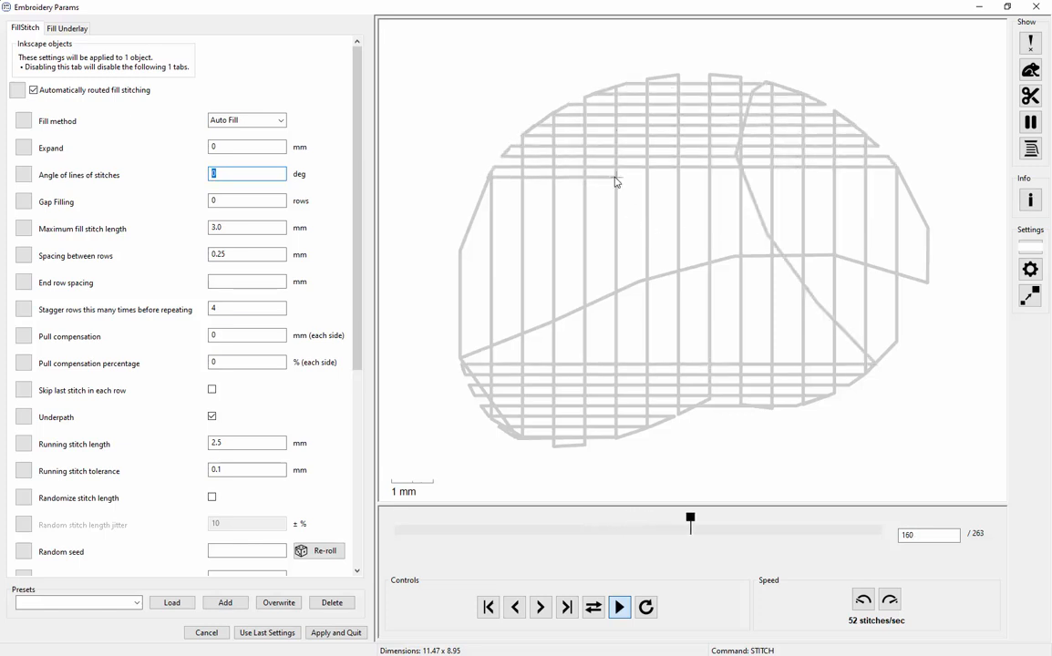
{"action": "type", "text": "-35"}
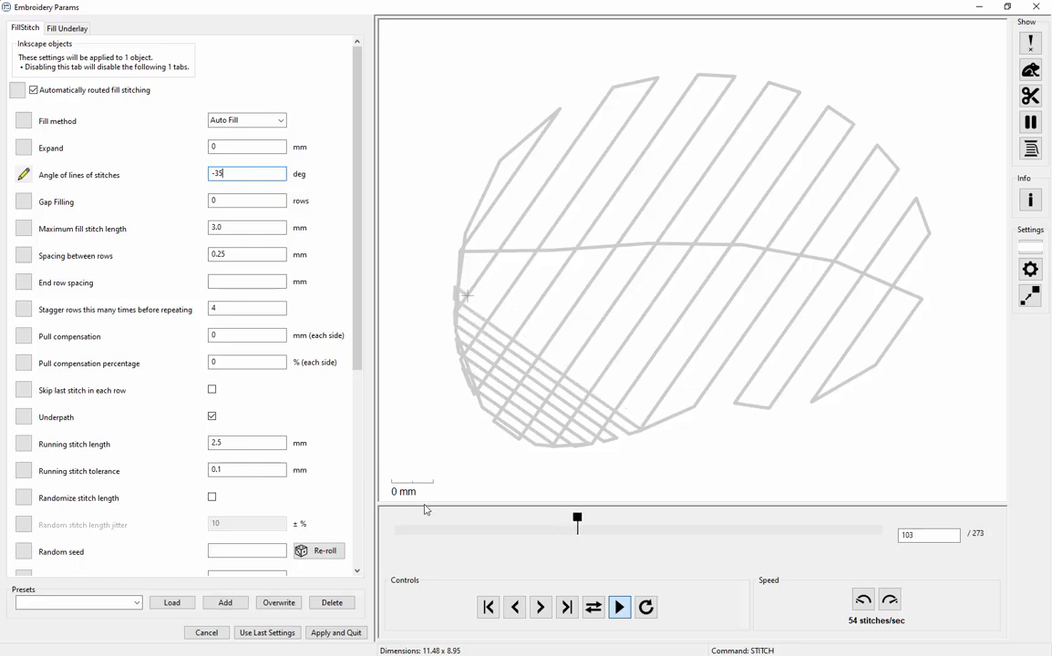
{"action": "left_click", "coordinate": [352, 633]}
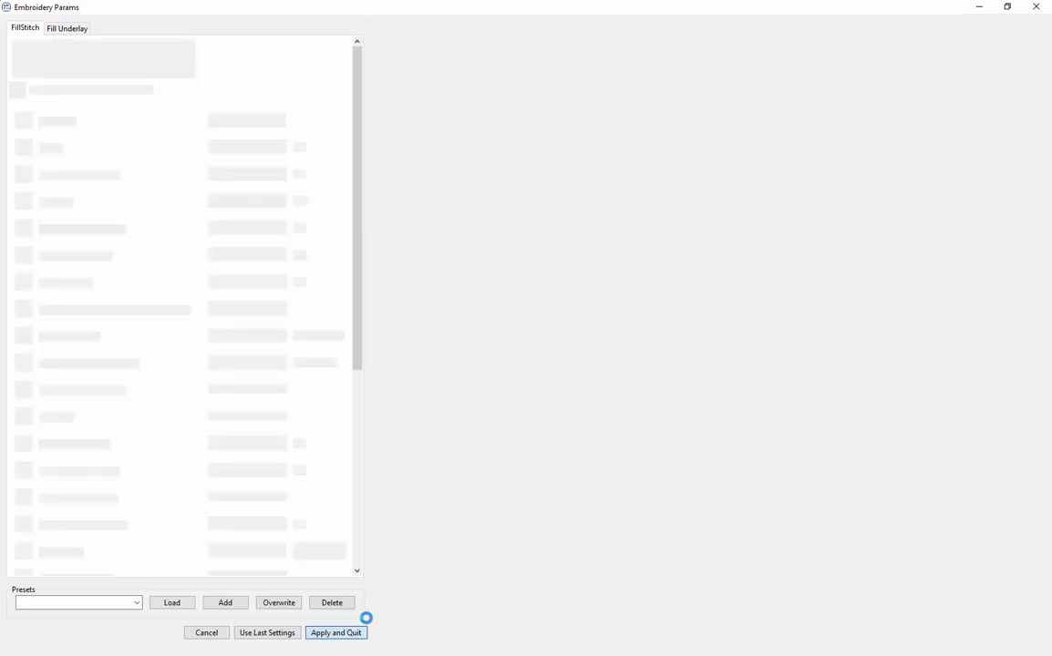
- Set the Right Paw's angle of lines of stitches to 35 degrees in the Ink/Stitch parameters, apply it and clear the selection
{"action": "left_click", "coordinate": [373, 402]}
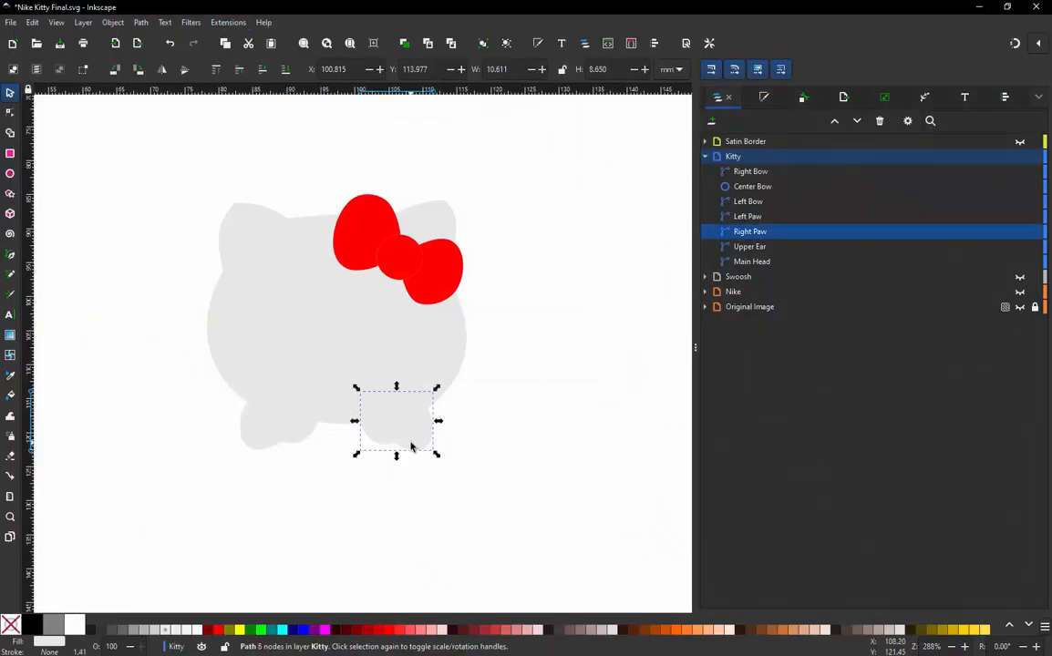
{"action": "left_click", "coordinate": [234, 20]}
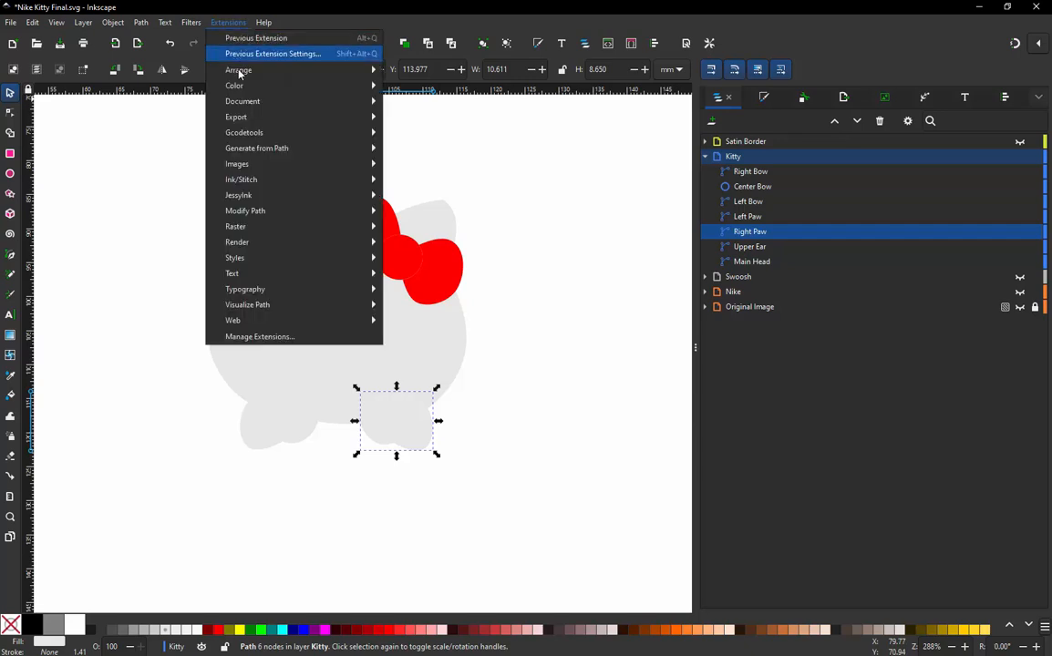
{"action": "mouse_move", "coordinate": [271, 179]}
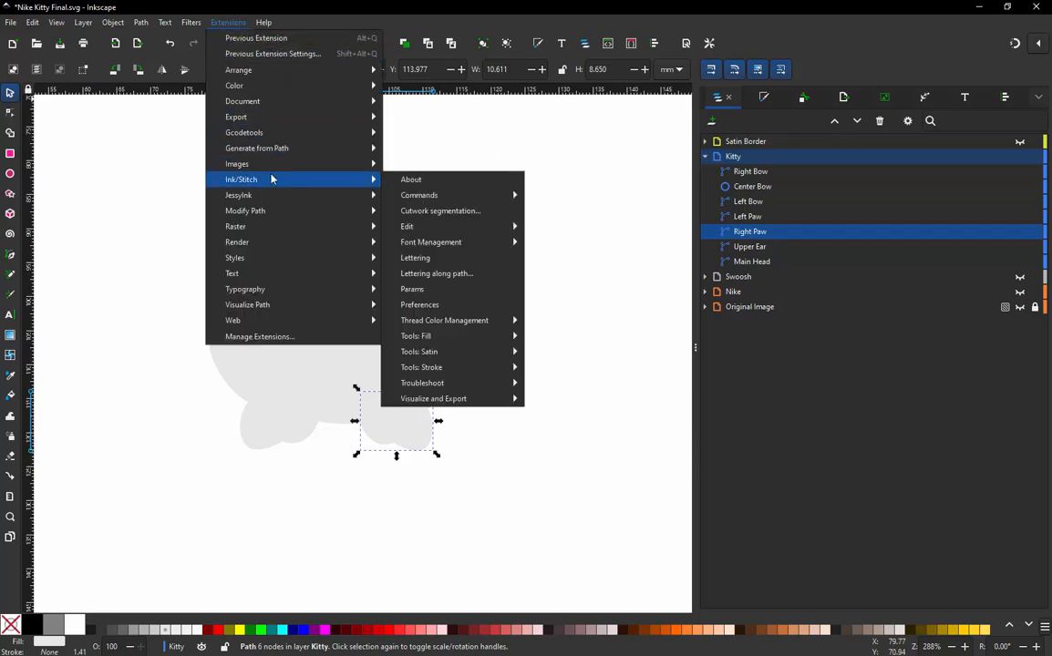
{"action": "left_click", "coordinate": [412, 289]}
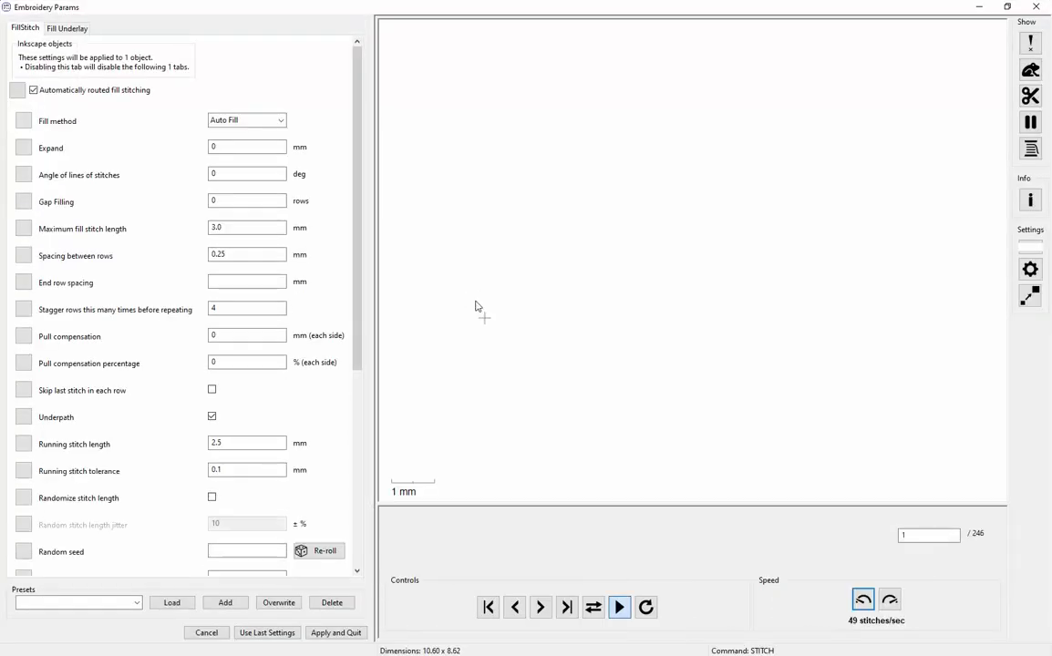
{"action": "double_click", "coordinate": [248, 172]}
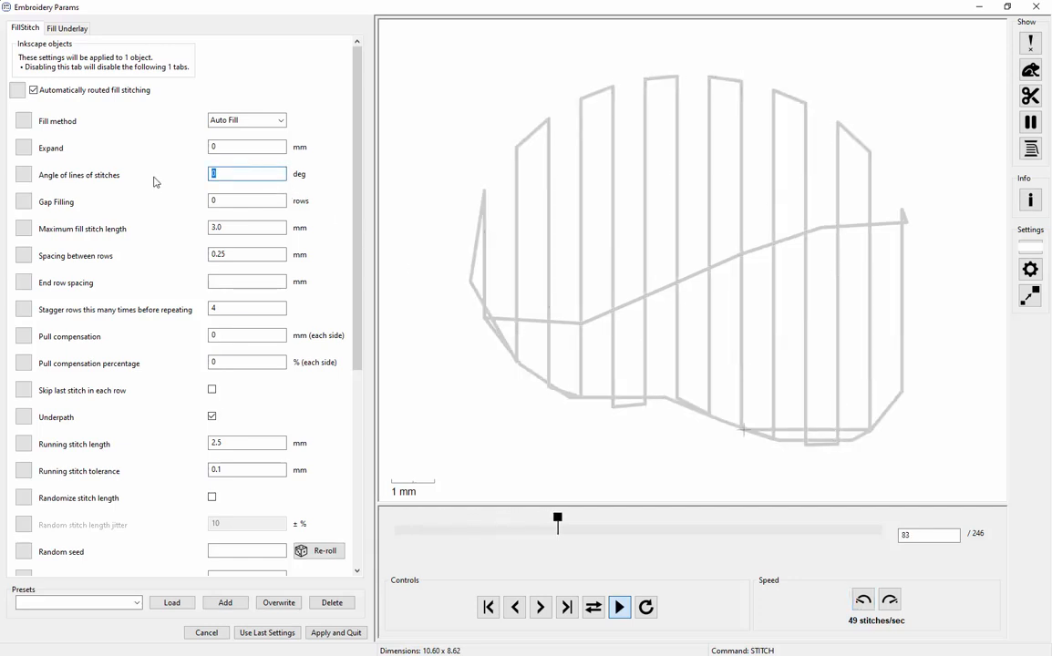
{"action": "type", "text": "35"}
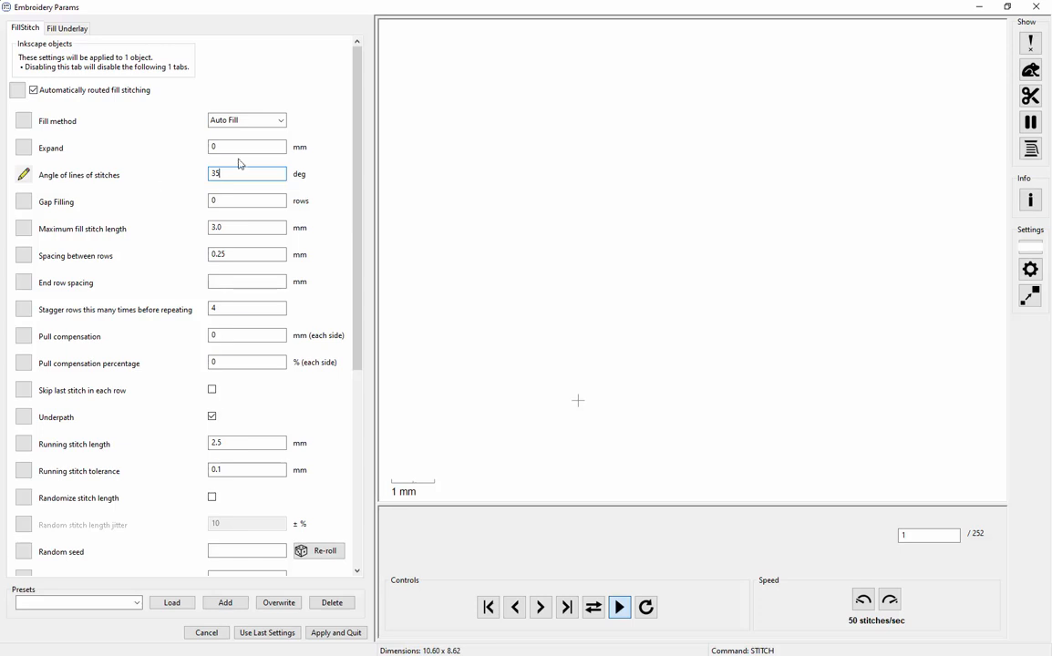
{"action": "left_click", "coordinate": [336, 636]}
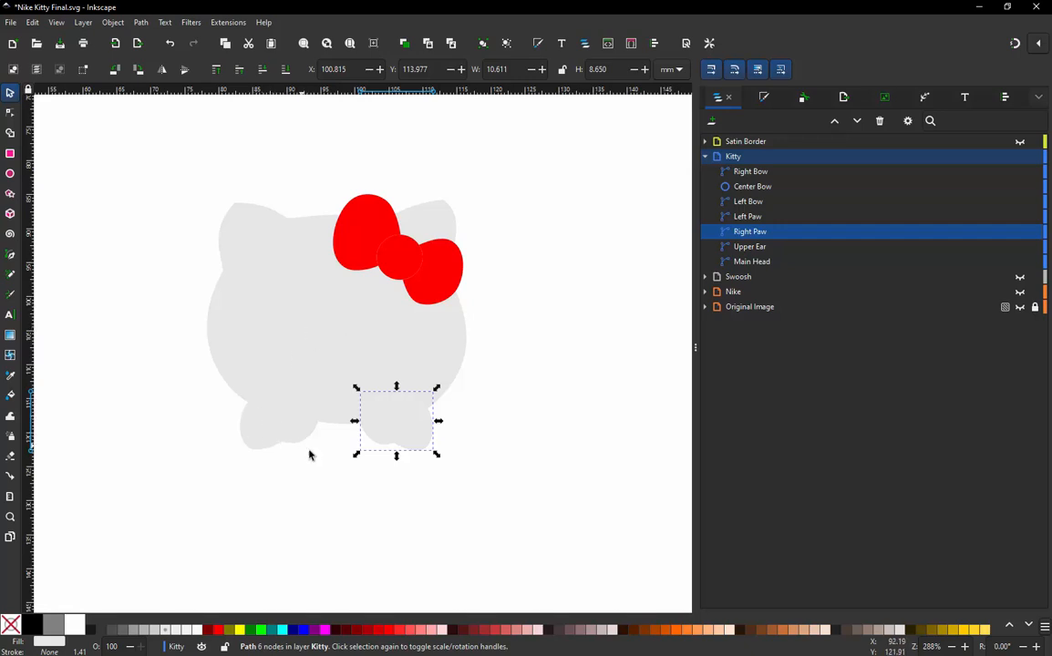
{"action": "left_click", "coordinate": [495, 433]}
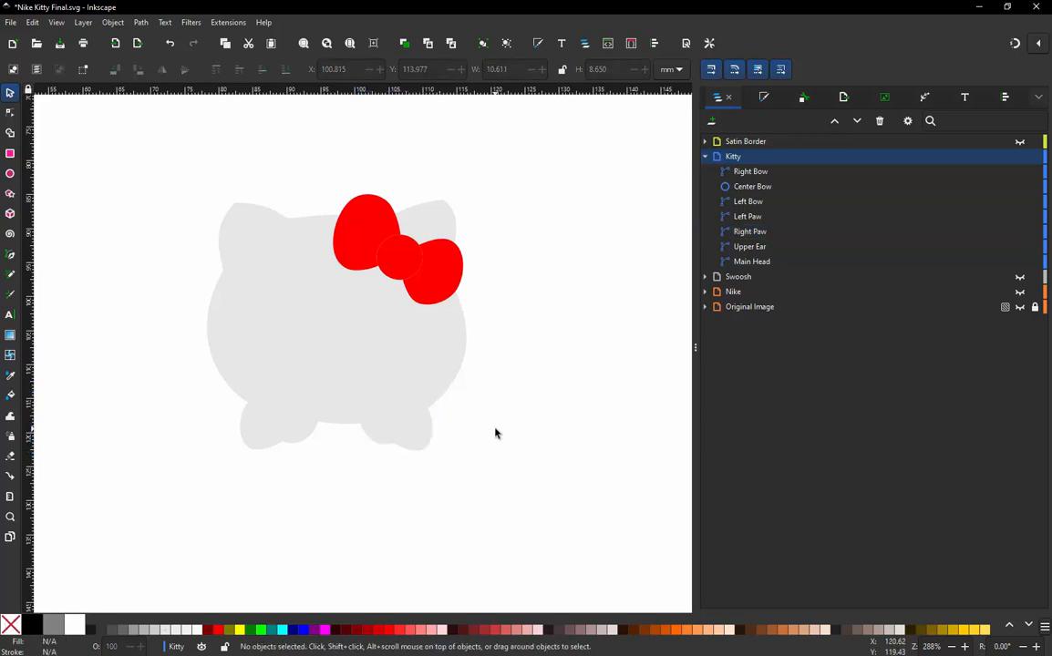
- Set the Left Bow's angle of lines of stitches to -35 degrees in the Ink/Stitch parameters and apply it
{"action": "left_click", "coordinate": [363, 244]}
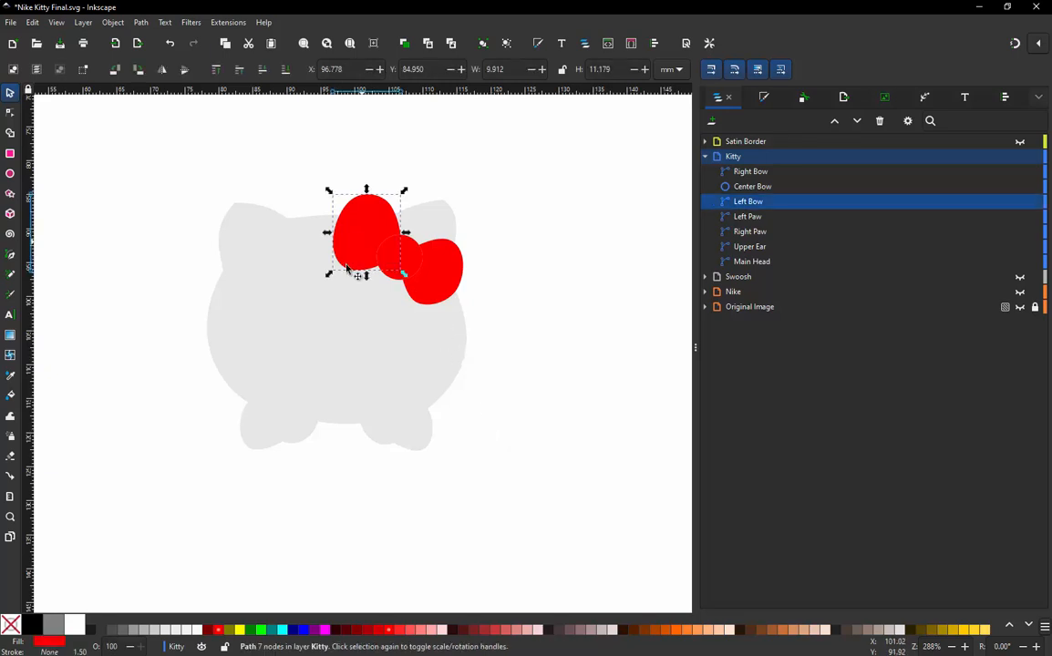
{"action": "left_click", "coordinate": [225, 22]}
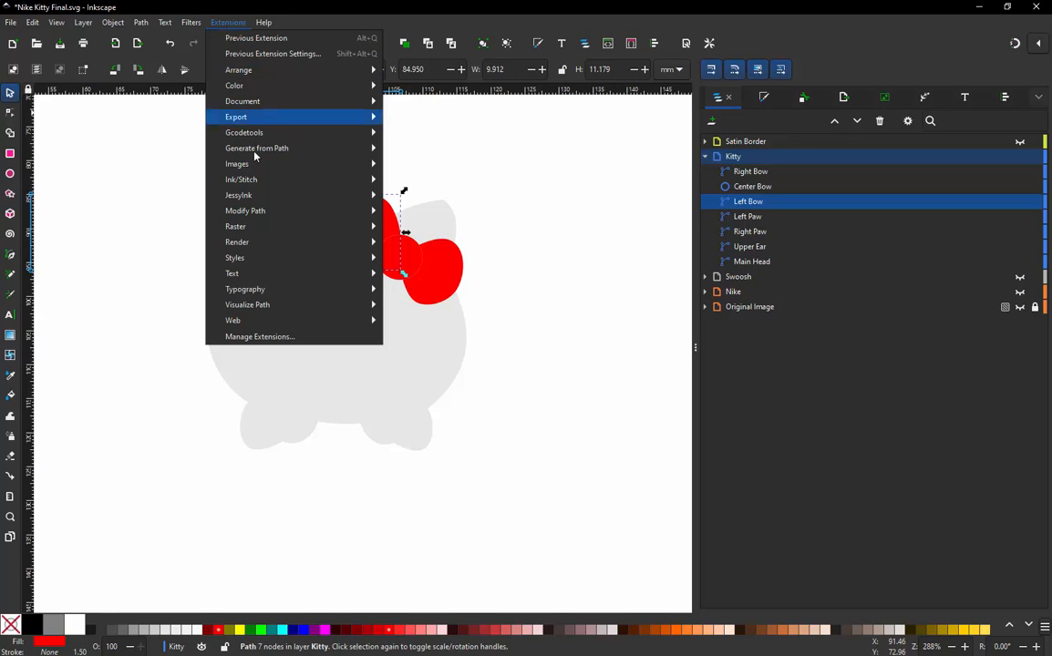
{"action": "mouse_move", "coordinate": [258, 179]}
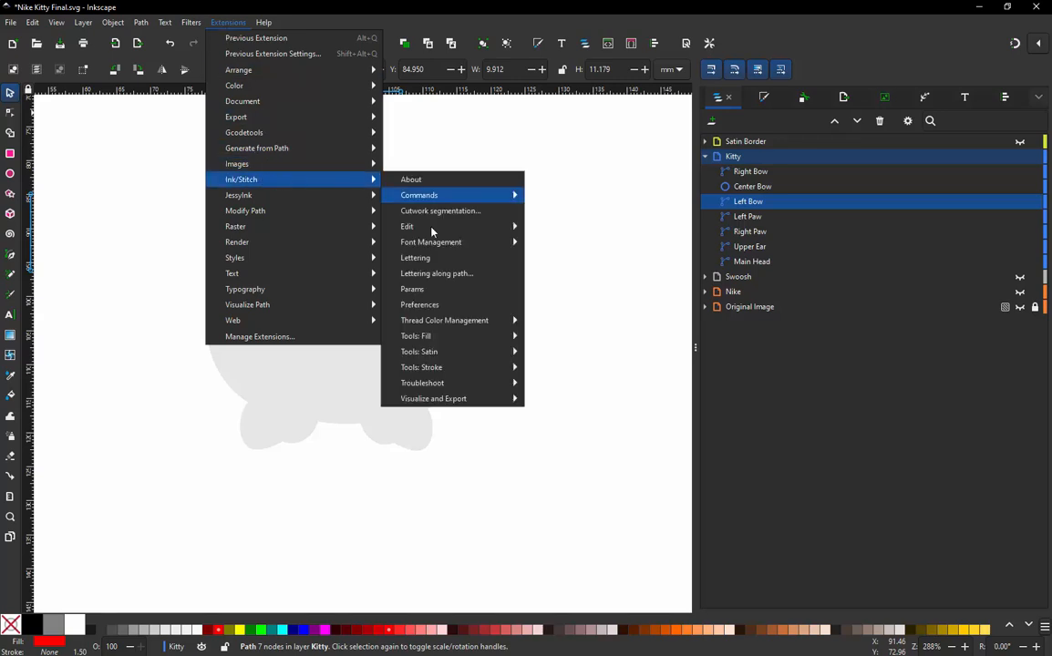
{"action": "left_click", "coordinate": [412, 289]}
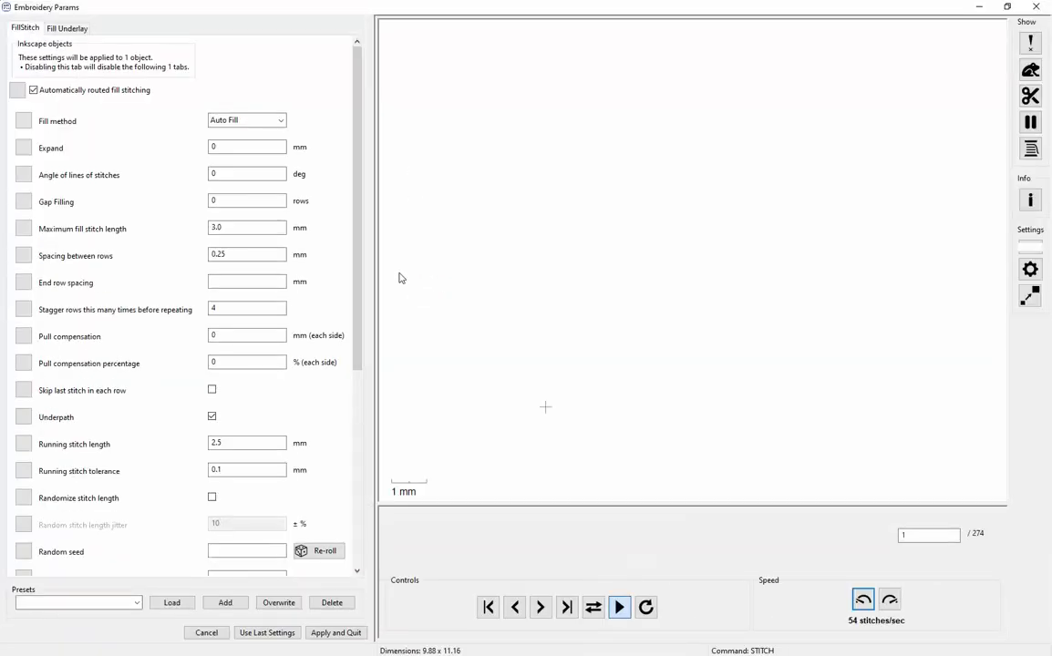
{"action": "left_click", "coordinate": [219, 173]}
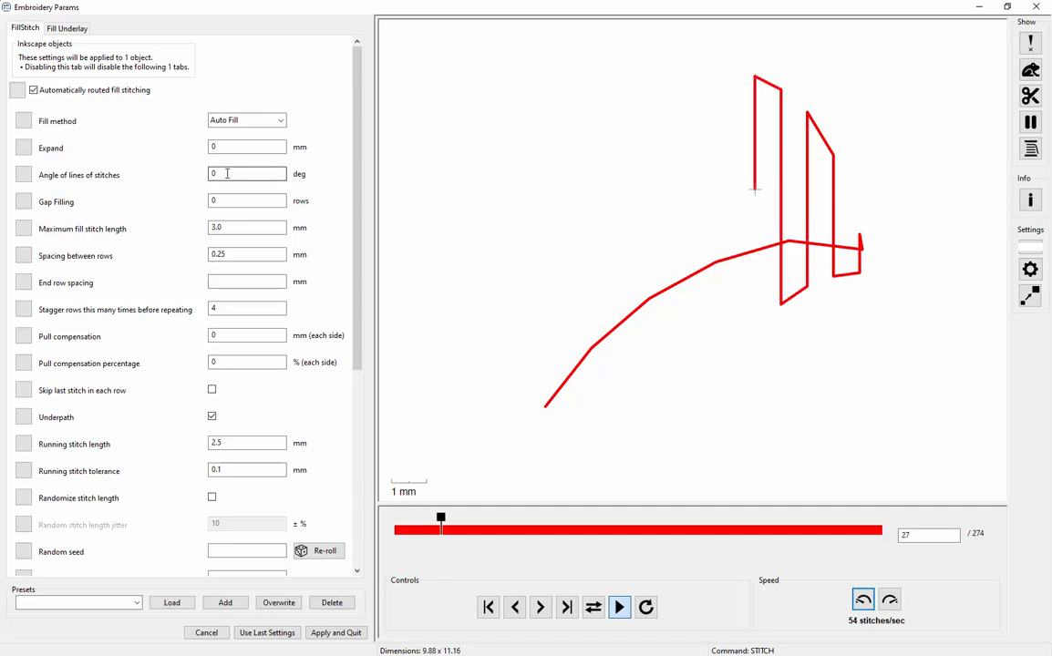
{"action": "type", "text": "-35"}
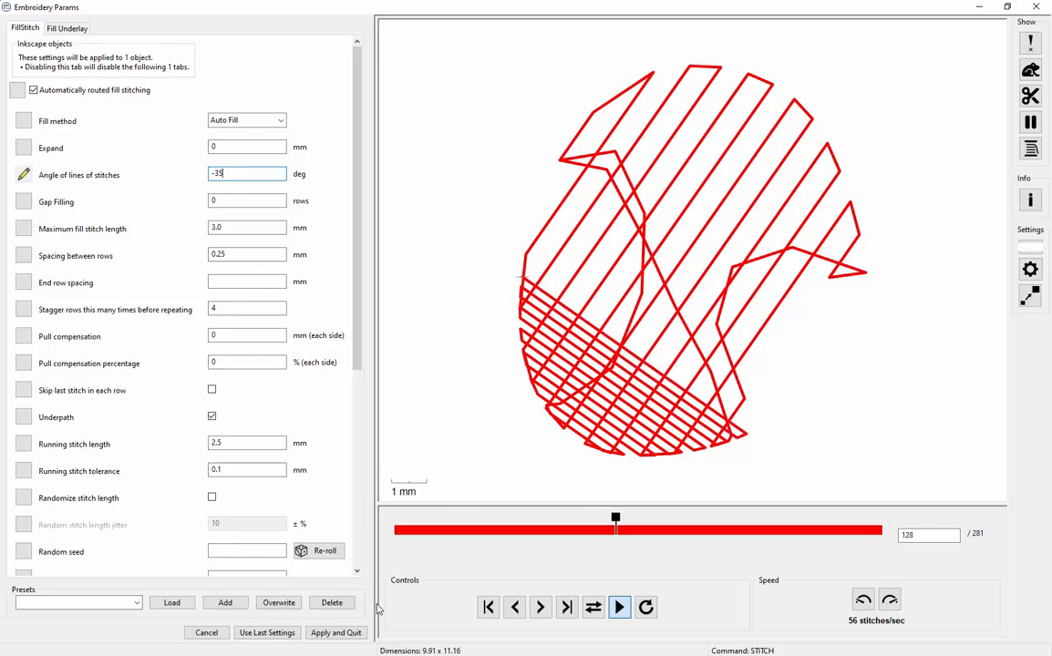
{"action": "left_click", "coordinate": [355, 638]}
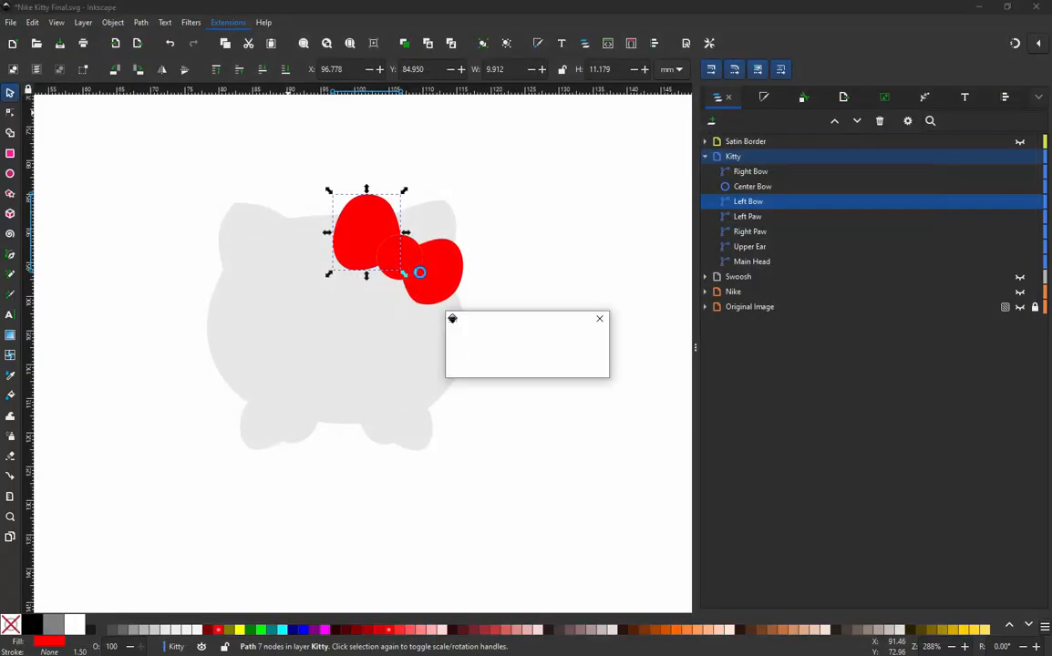
- Set the Center Bow's angle of lines of stitches to 45 degrees in the Ink/Stitch parameters and apply it
{"action": "left_click", "coordinate": [228, 22]}
{"action": "mouse_move", "coordinate": [273, 181]}
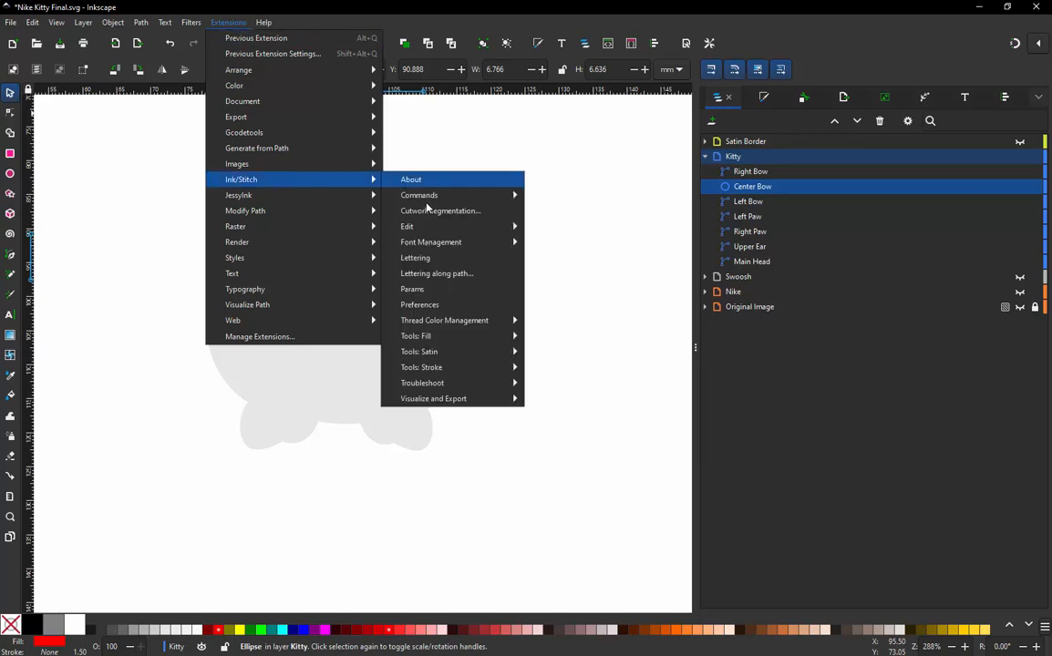
{"action": "left_click", "coordinate": [422, 290]}
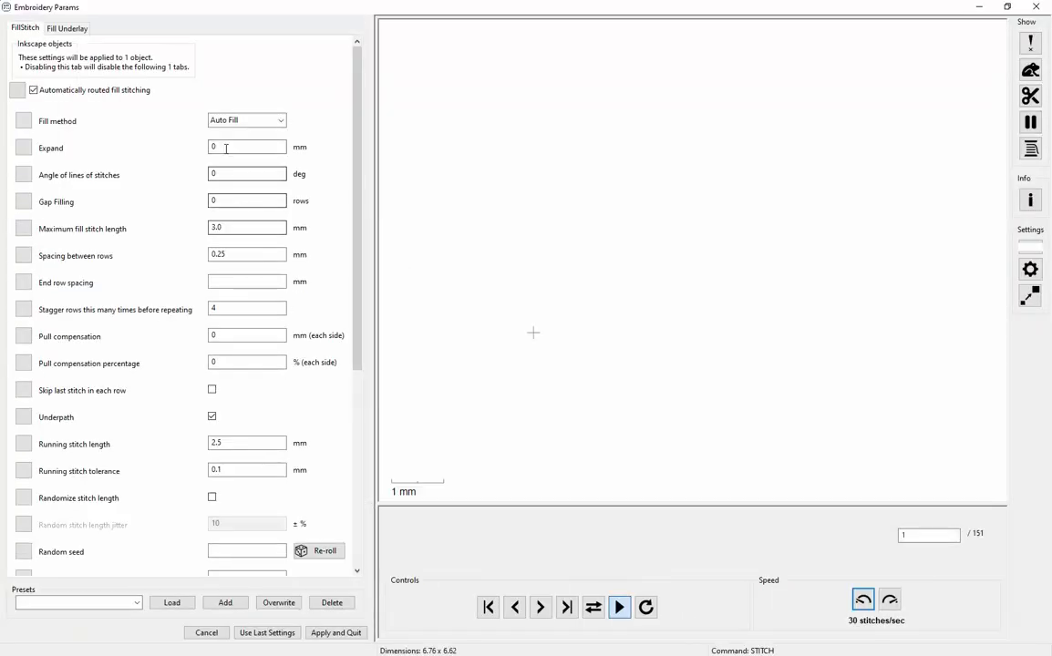
{"action": "double_click", "coordinate": [218, 173]}
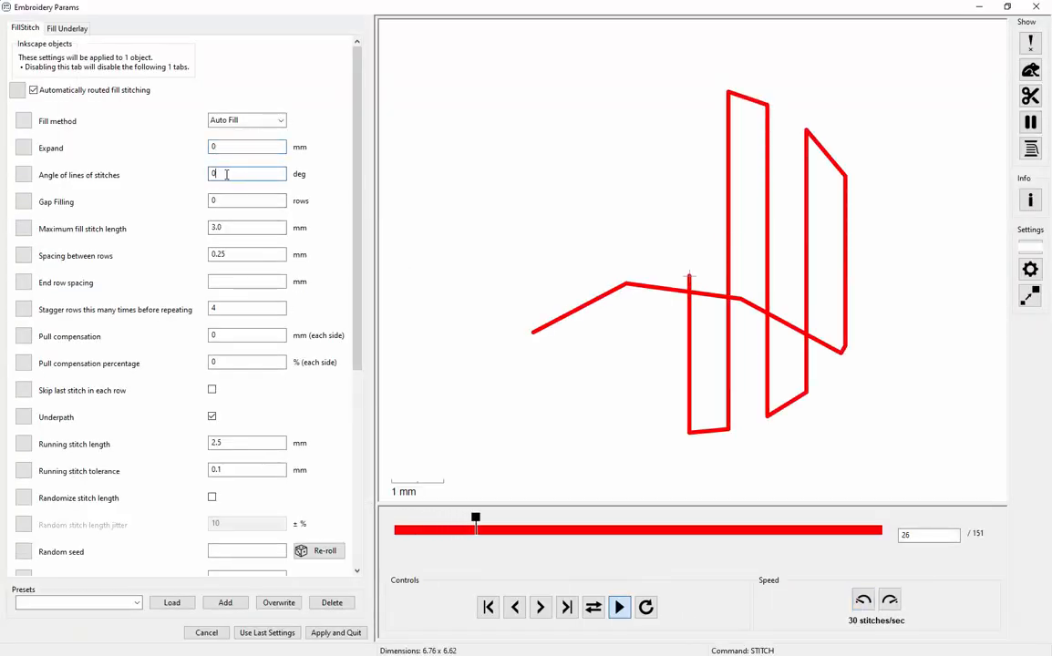
{"action": "type", "text": "45"}
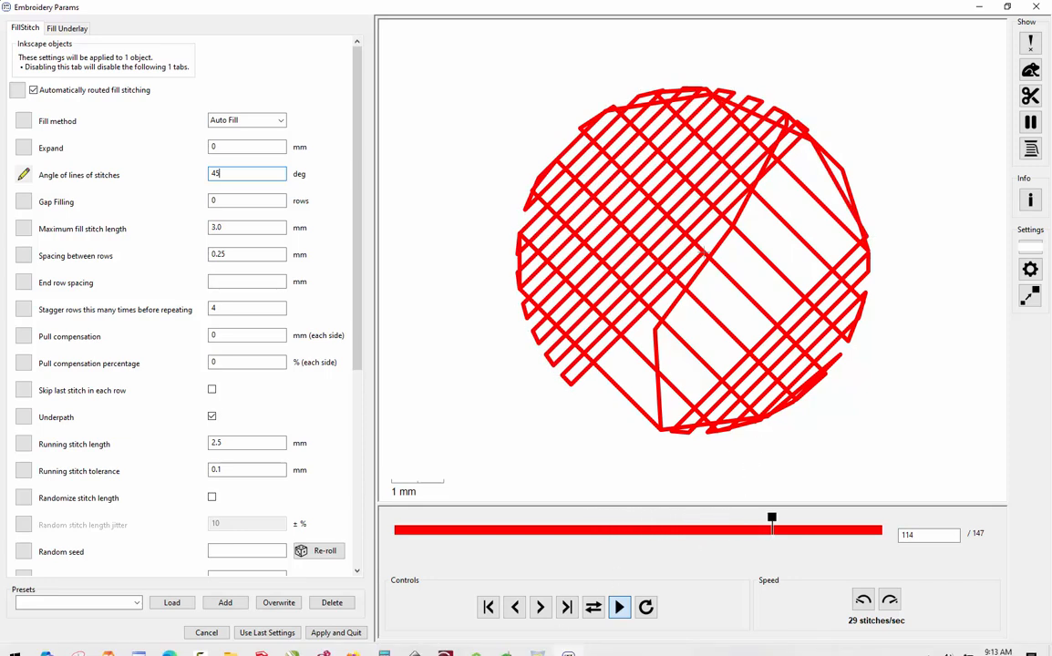
{"action": "left_click", "coordinate": [338, 634]}
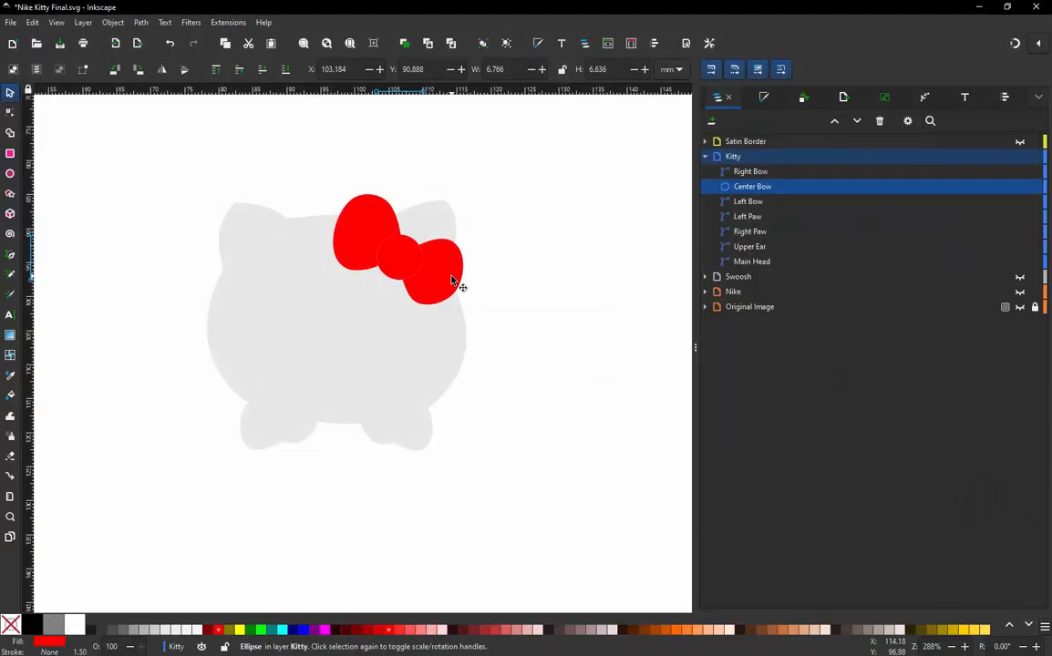
- Set the Right Bow's angle of lines of stitches to 30 degrees in the Ink/Stitch parameters, apply it and clear the selection
{"action": "left_click", "coordinate": [452, 278]}
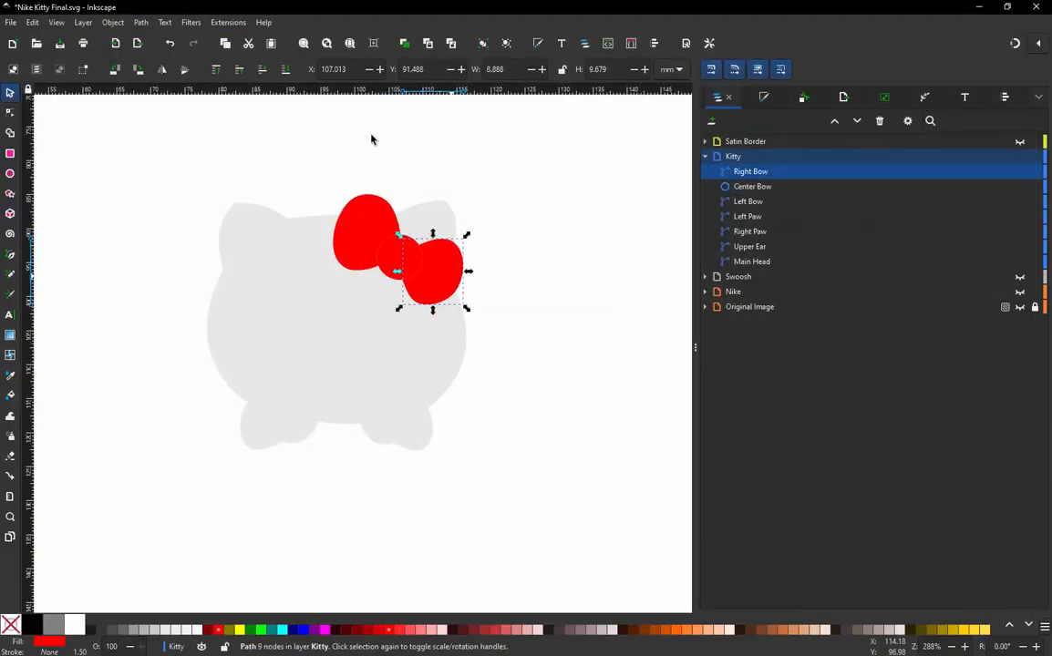
{"action": "left_click", "coordinate": [211, 26]}
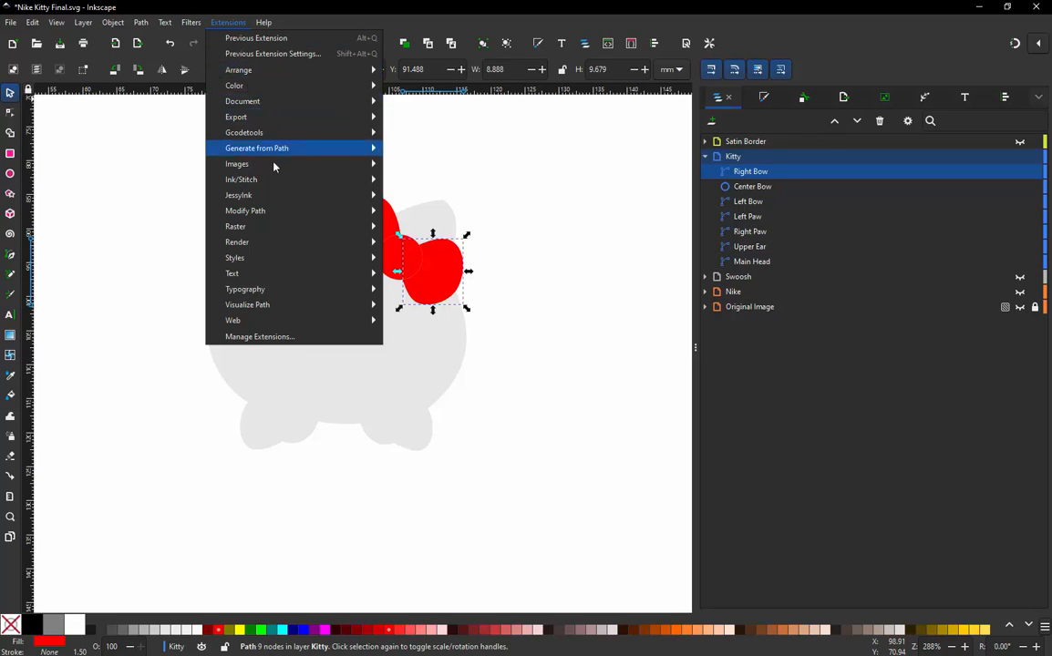
{"action": "mouse_move", "coordinate": [273, 183]}
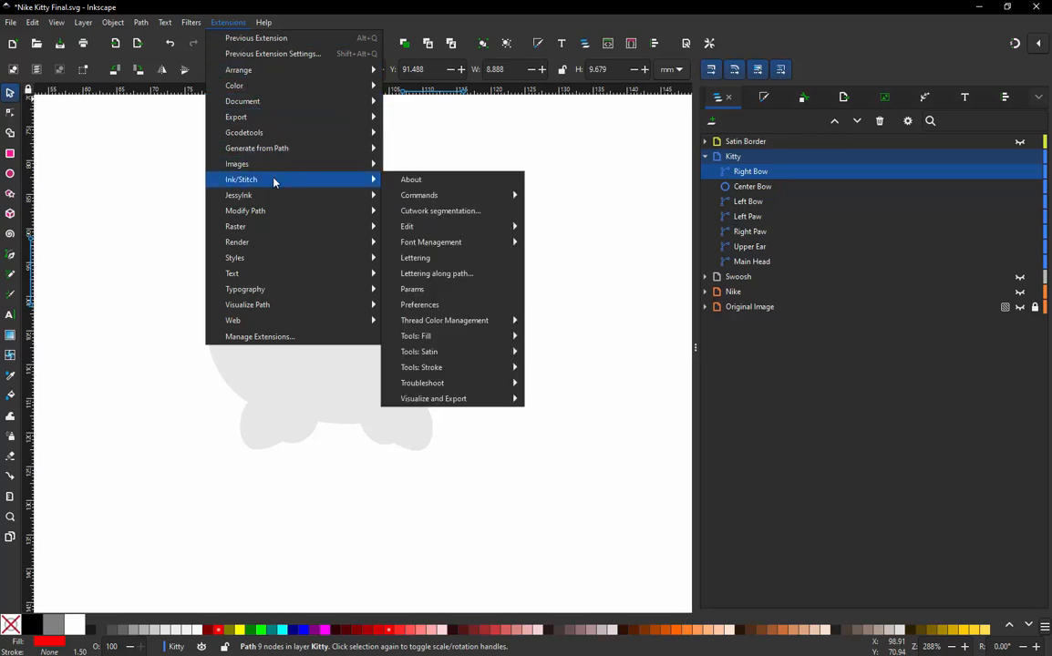
{"action": "left_click", "coordinate": [433, 301]}
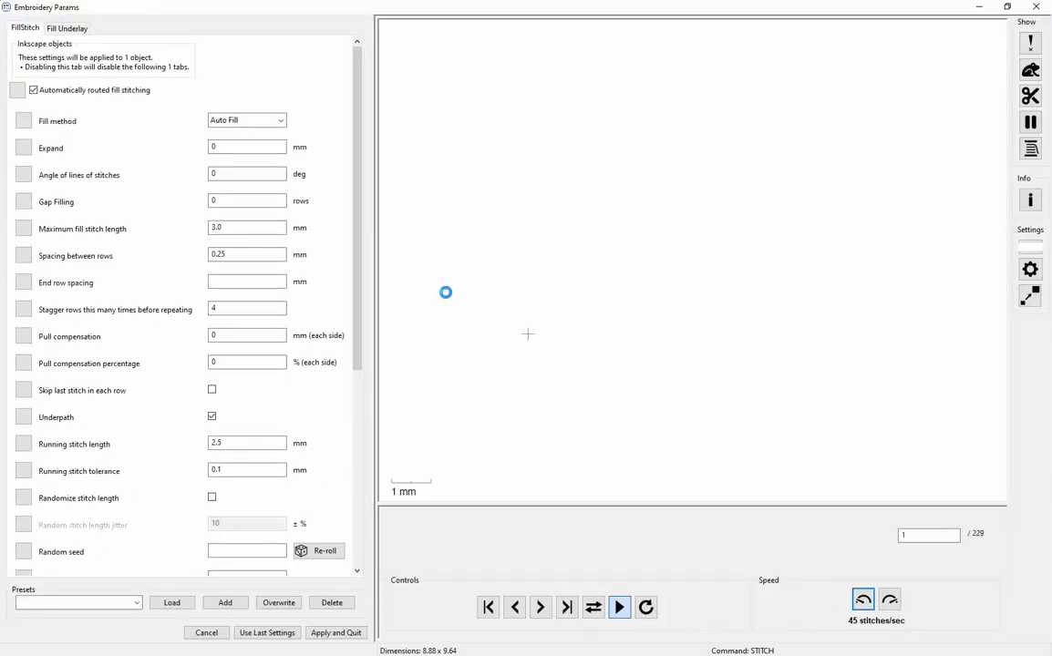
{"action": "left_click", "coordinate": [246, 174]}
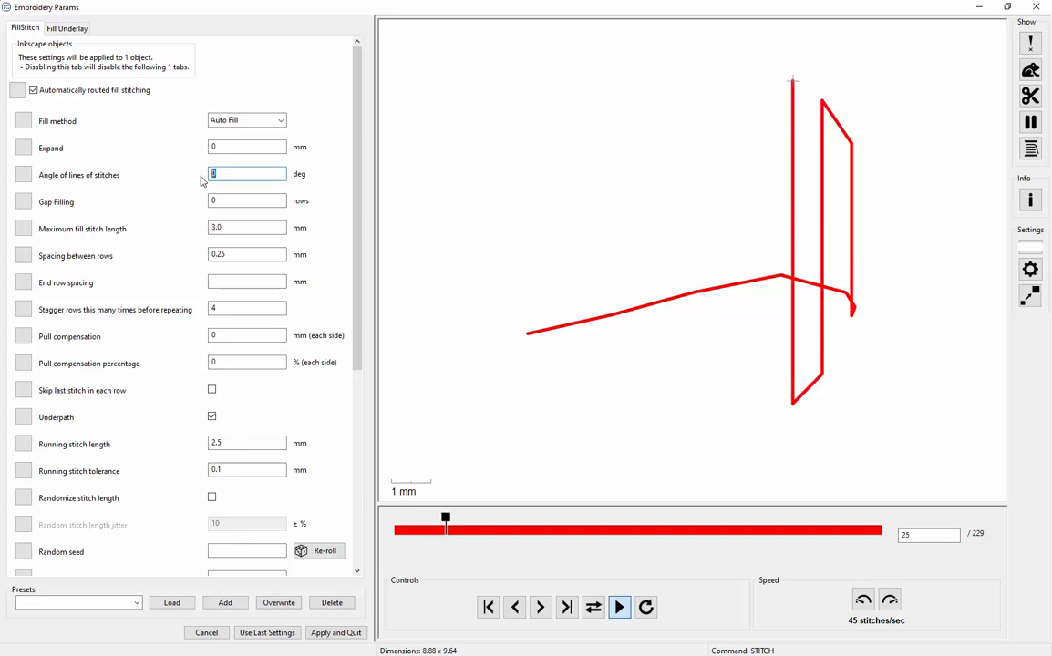
{"action": "type", "text": "30"}
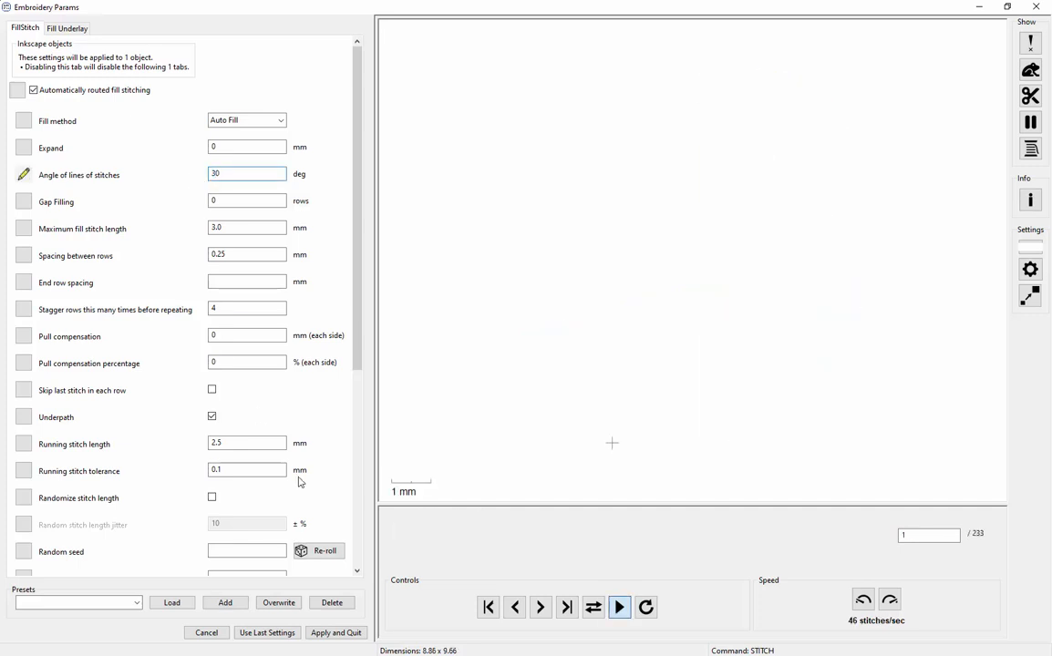
{"action": "left_click", "coordinate": [337, 632]}
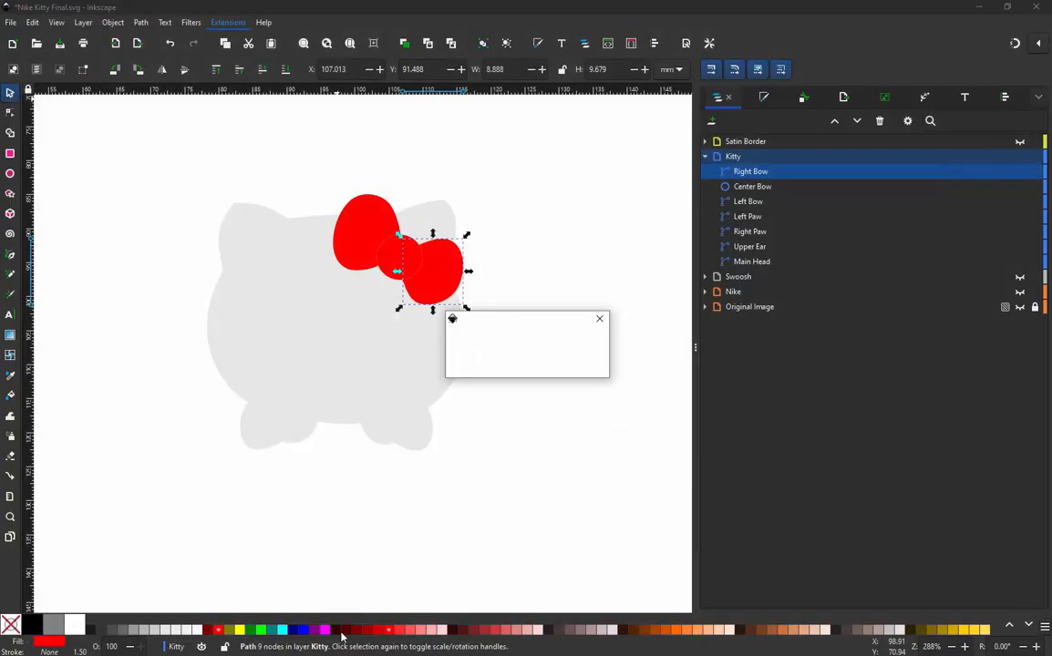
{"action": "left_click", "coordinate": [307, 573]}
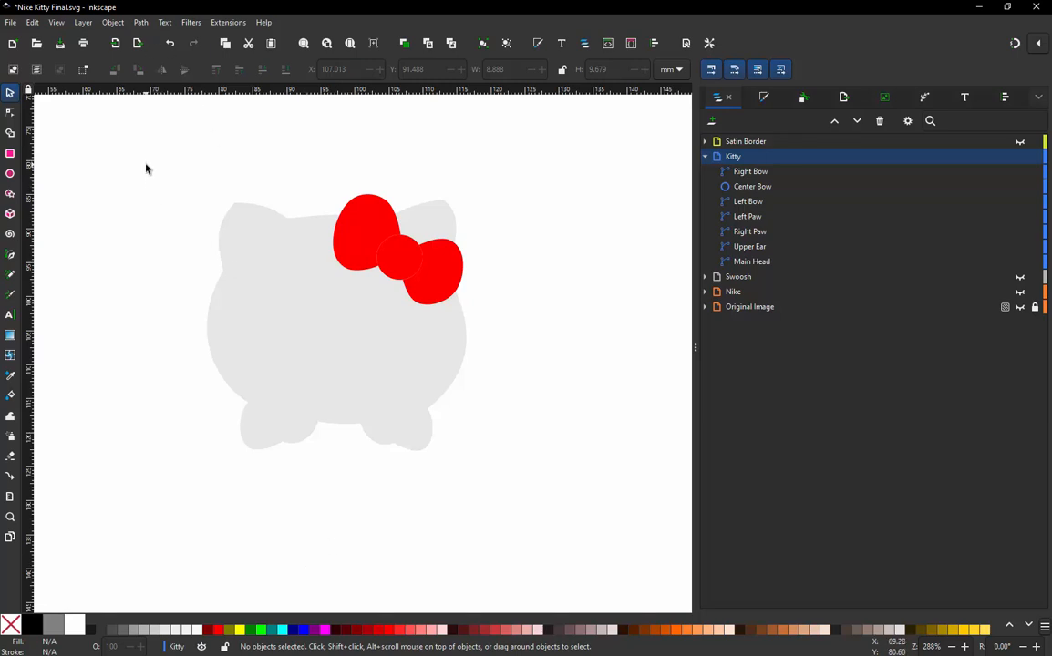
- Run the Ink/Stitch simulator on all objects of the Kitty layer and show the jump stitches
{"action": "left_click_drag", "start_coordinate": [146, 165], "coordinate": [556, 483]}
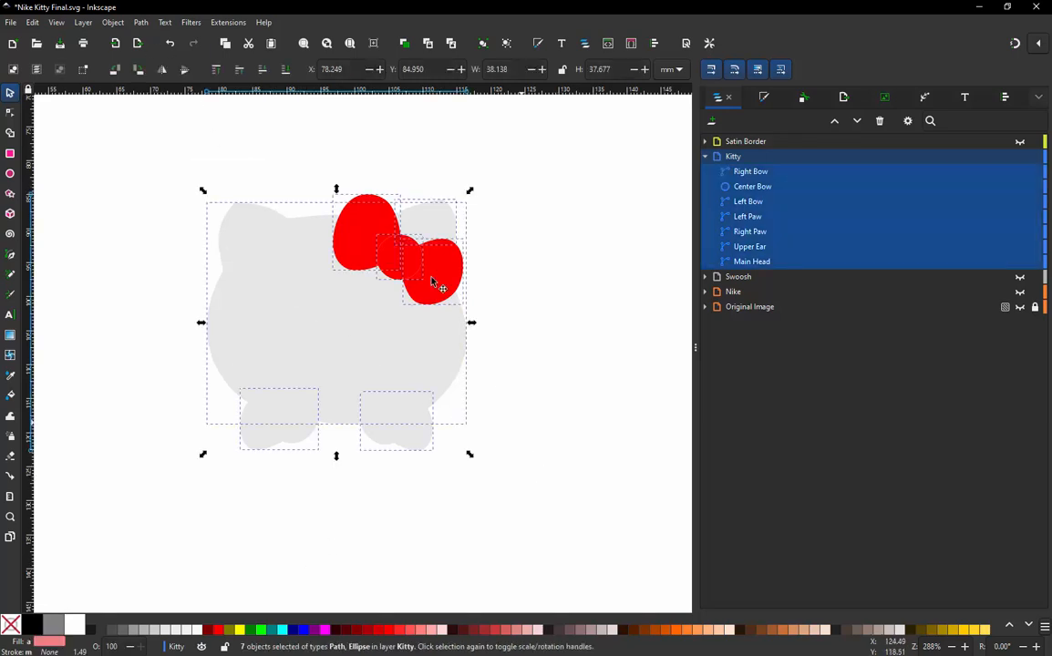
{"action": "left_click", "coordinate": [239, 25]}
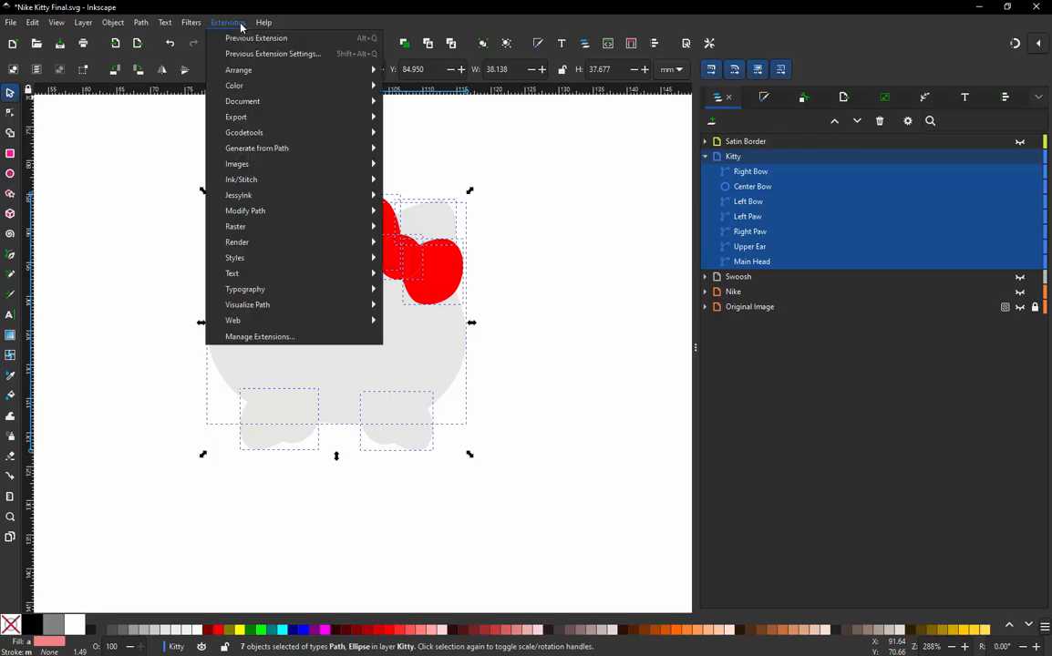
{"action": "mouse_move", "coordinate": [267, 179]}
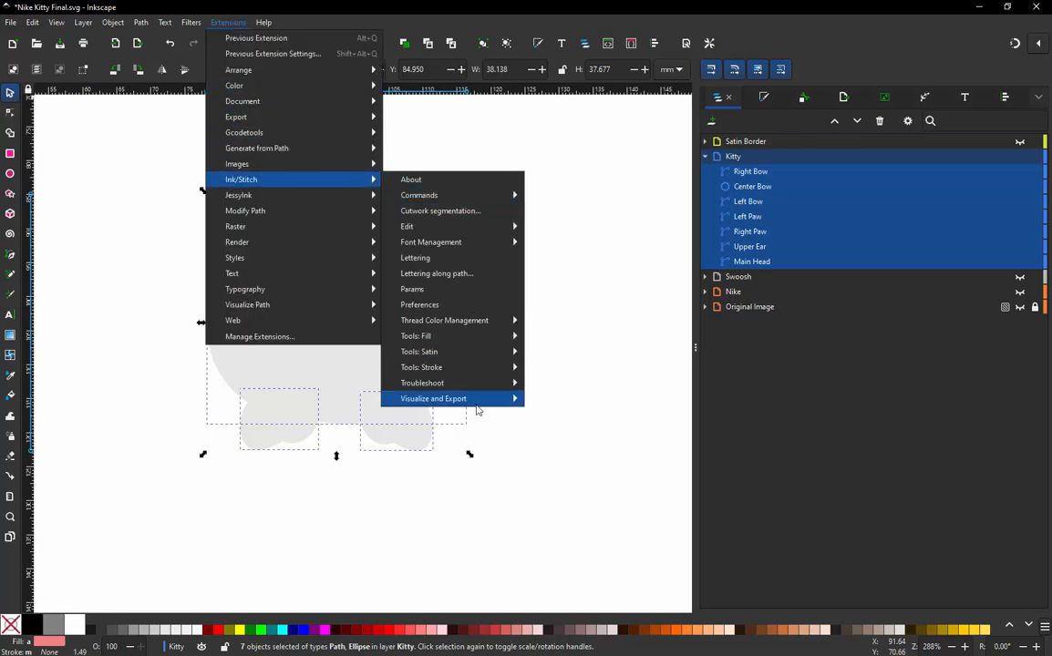
{"action": "mouse_move", "coordinate": [456, 398]}
{"action": "left_click", "coordinate": [570, 446]}
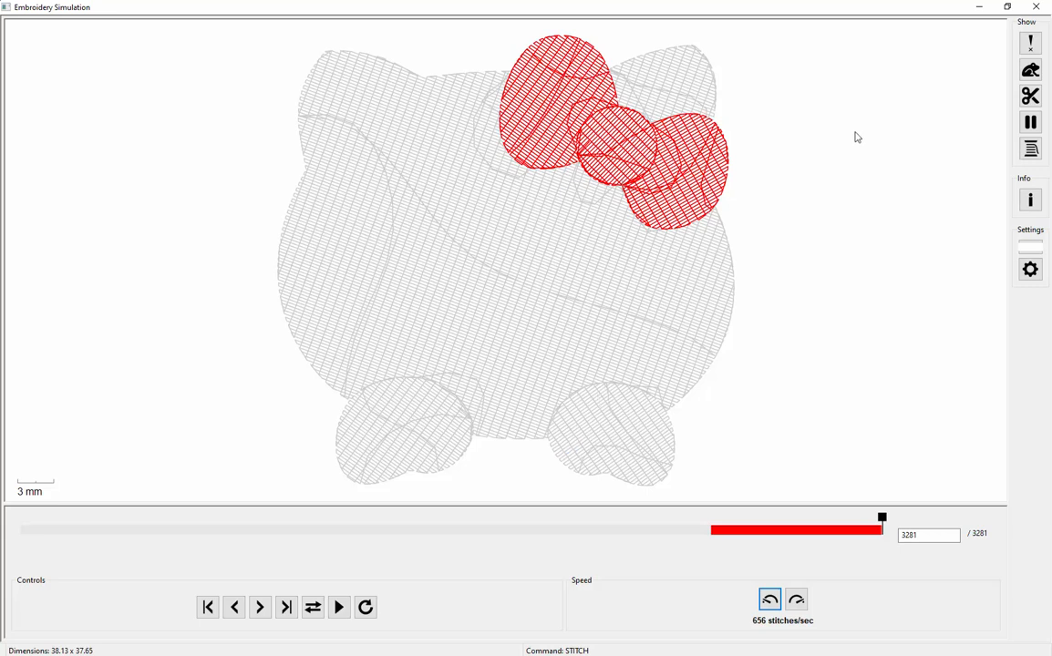
{"action": "left_click", "coordinate": [1040, 70]}
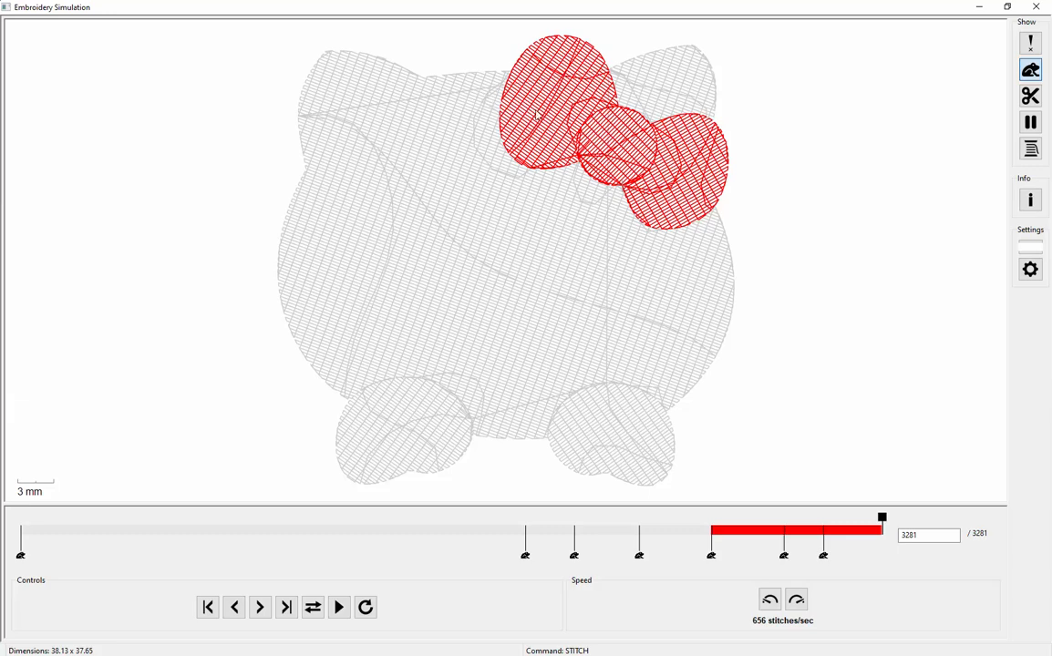
- Scrub the simulation through the left, center and right bow parts to examine the jumps between them
{"action": "mouse_move", "coordinate": [887, 521]}
{"action": "left_mouse_down"}
{"action": "mouse_move", "coordinate": [526, 559]}
{"action": "mouse_move", "coordinate": [518, 547]}
{"action": "mouse_move", "coordinate": [530, 521]}
{"action": "mouse_move", "coordinate": [802, 528]}
{"action": "mouse_move", "coordinate": [764, 530]}
{"action": "mouse_move", "coordinate": [786, 531]}
{"action": "left_mouse_up"}
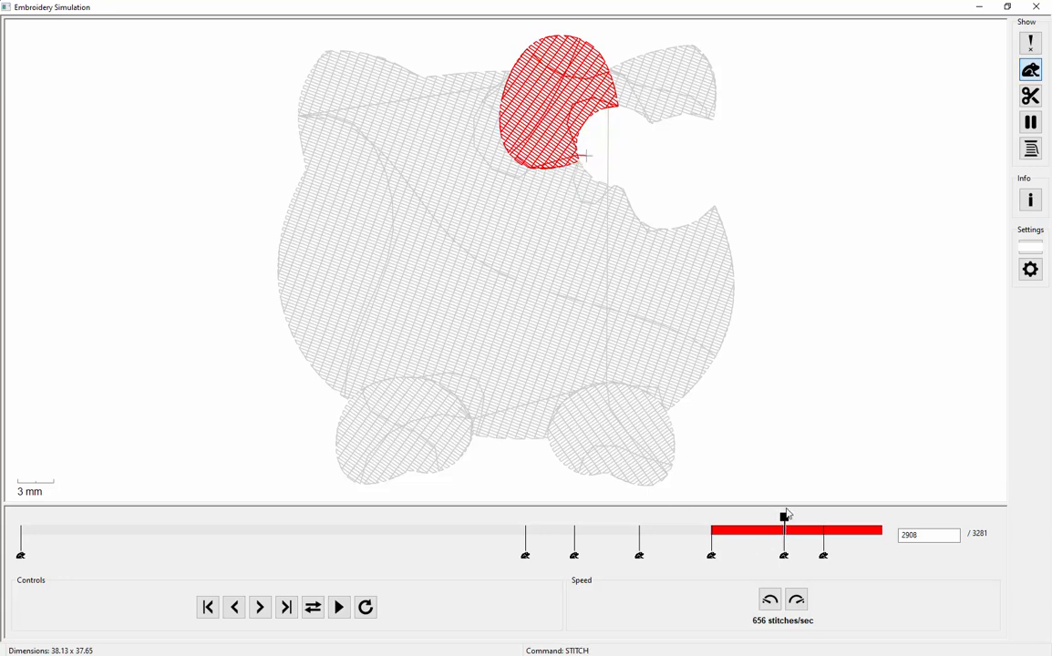
{"action": "left_click_drag", "start_coordinate": [784, 526], "coordinate": [791, 527]}
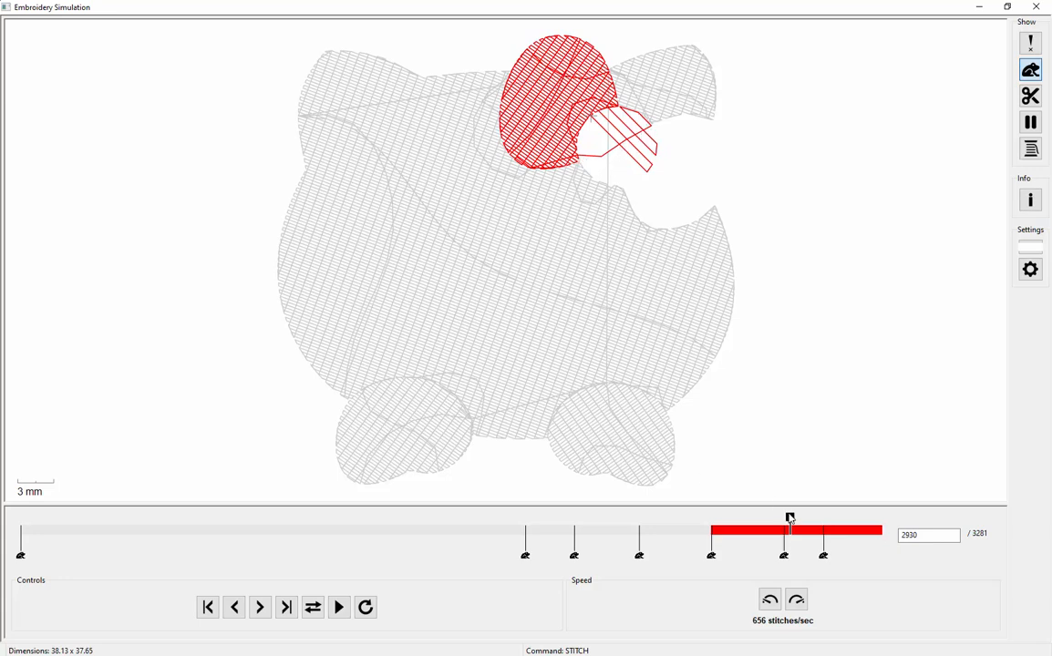
{"action": "left_click_drag", "start_coordinate": [789, 519], "coordinate": [825, 519]}
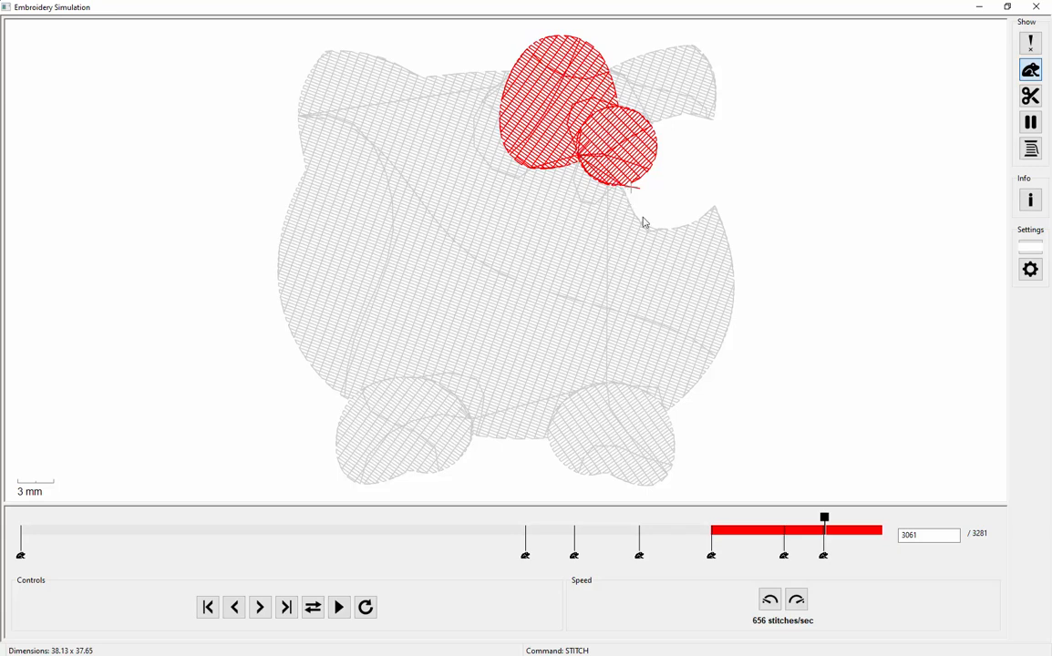
{"action": "left_click_drag", "start_coordinate": [826, 518], "coordinate": [911, 525]}
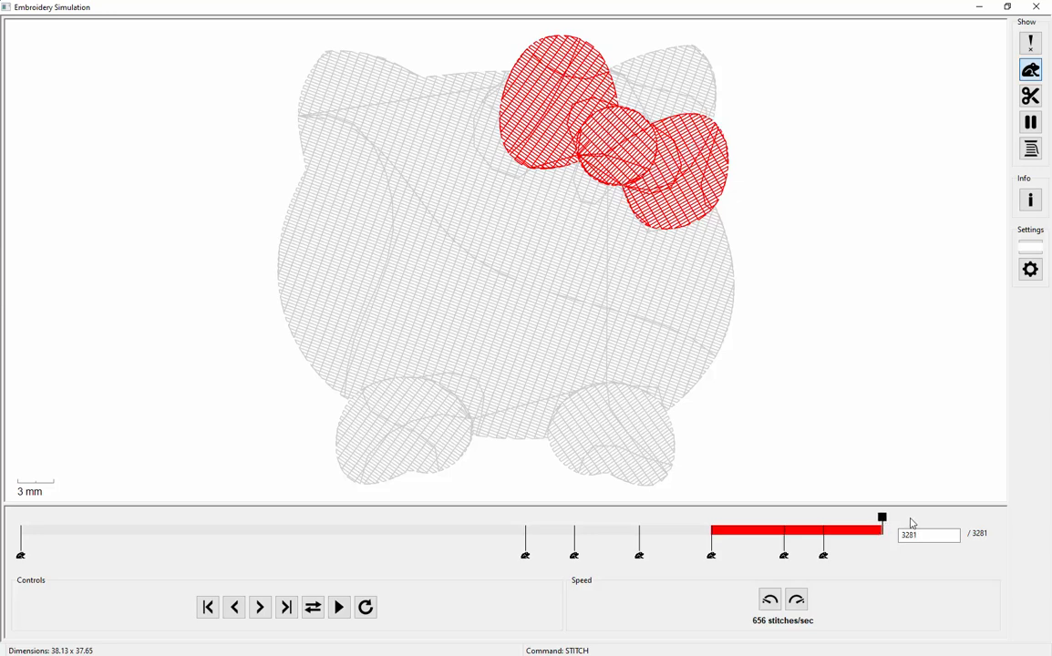
- Check the design info of the simulated embroidery for its jump count and close the info
{"action": "left_click", "coordinate": [1031, 201]}
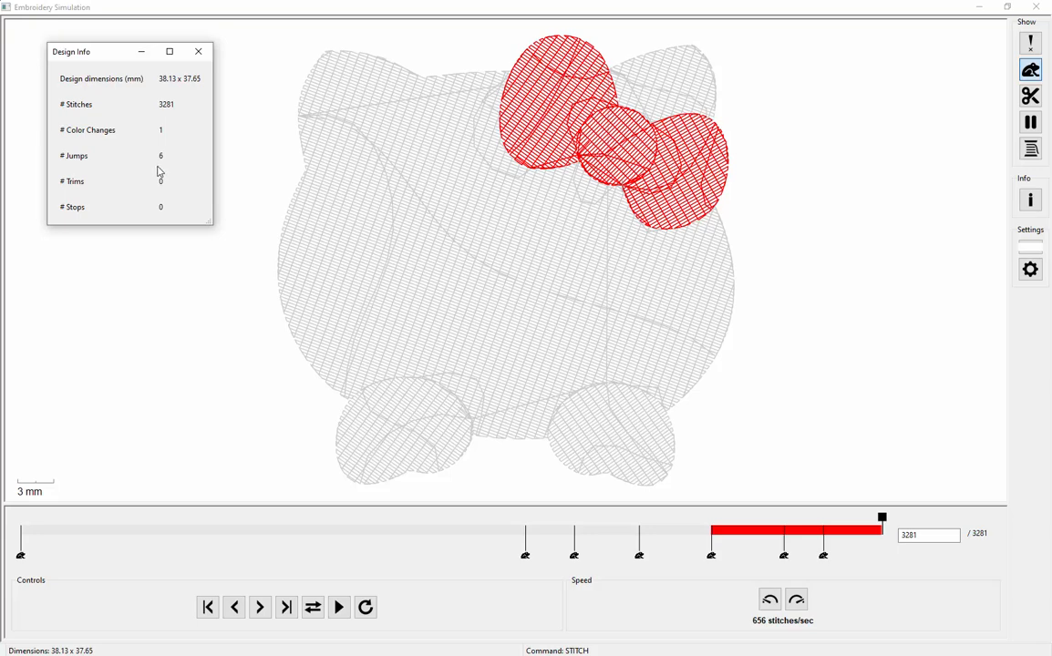
{"action": "left_click", "coordinate": [201, 54]}
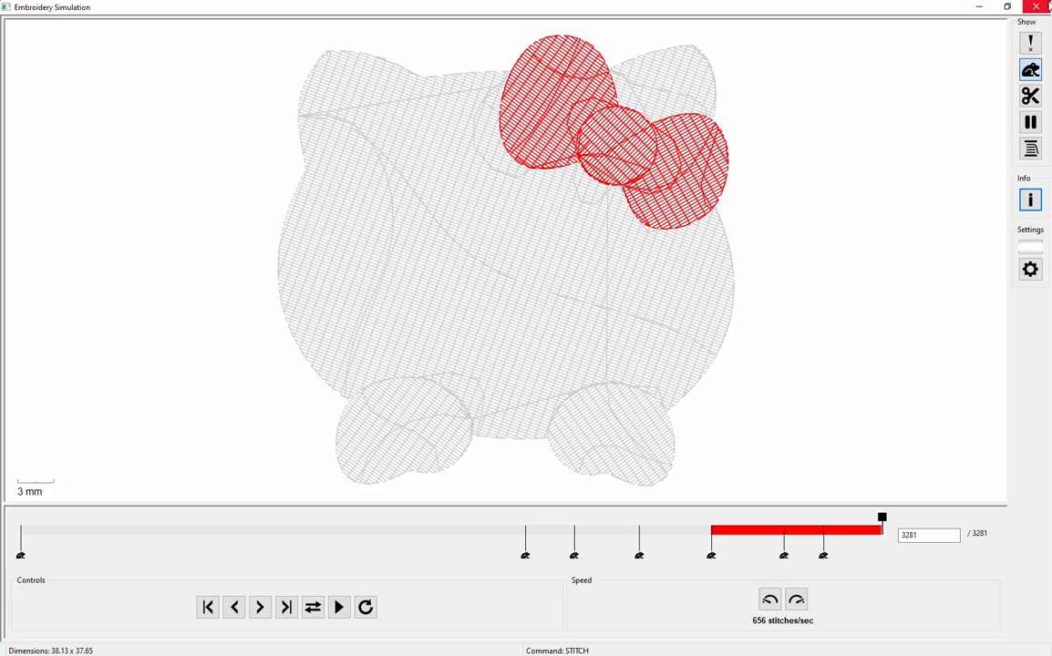
{"action": "left_click", "coordinate": [1037, 8]}
- Scrub the simulation through the head, upper ear and both paws to examine their jumps, and close the simulator
{"action": "left_click_drag", "start_coordinate": [883, 525], "coordinate": [515, 547]}
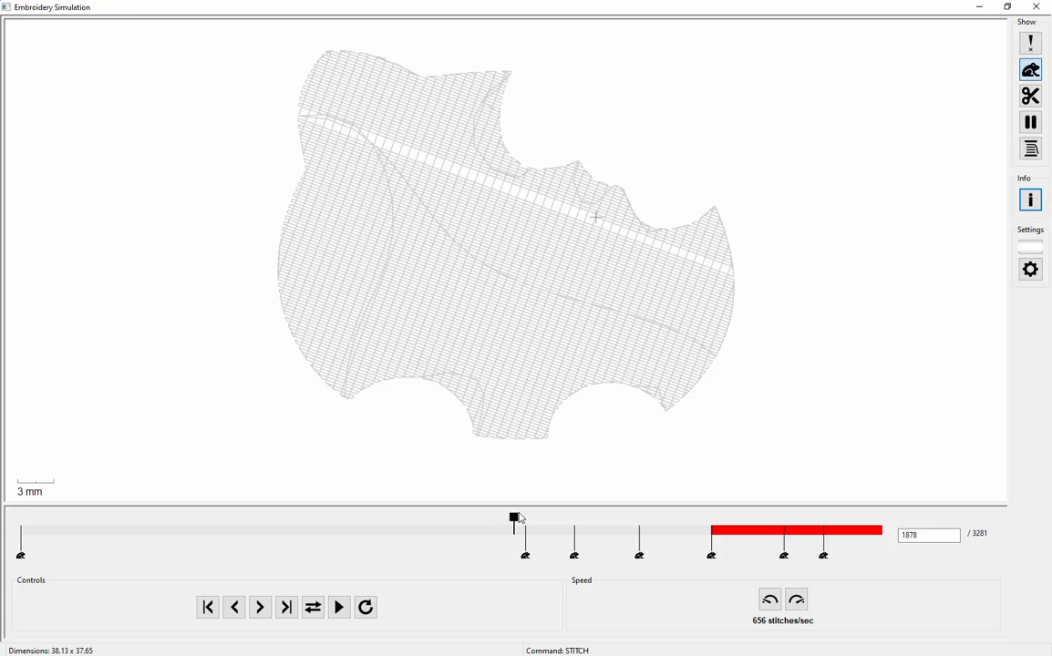
{"action": "left_click_drag", "start_coordinate": [525, 517], "coordinate": [531, 527]}
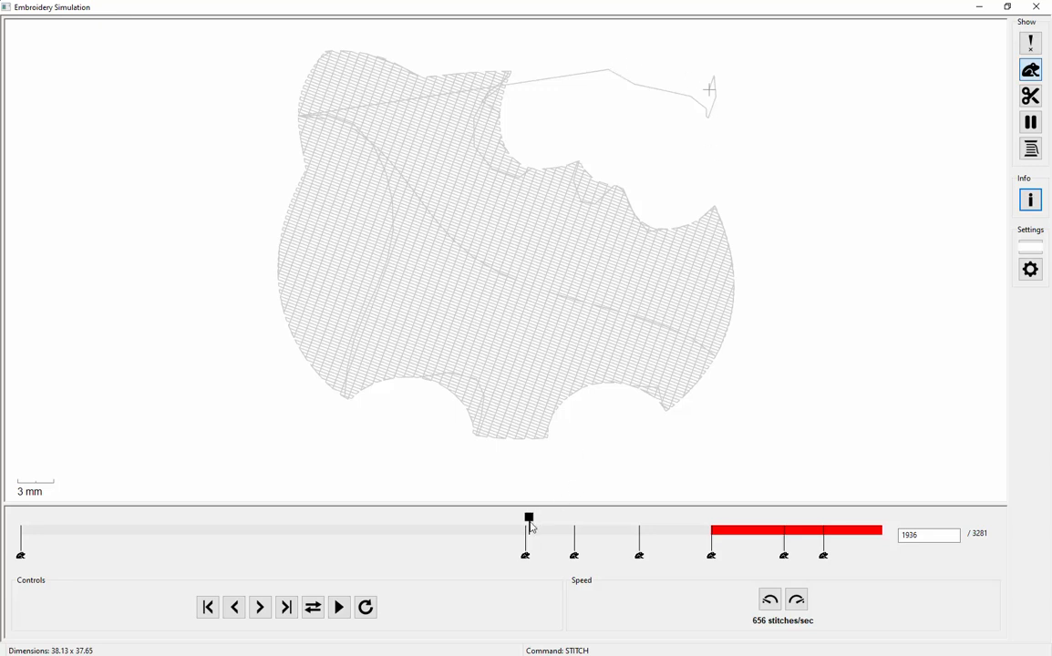
{"action": "left_click_drag", "start_coordinate": [530, 525], "coordinate": [574, 522]}
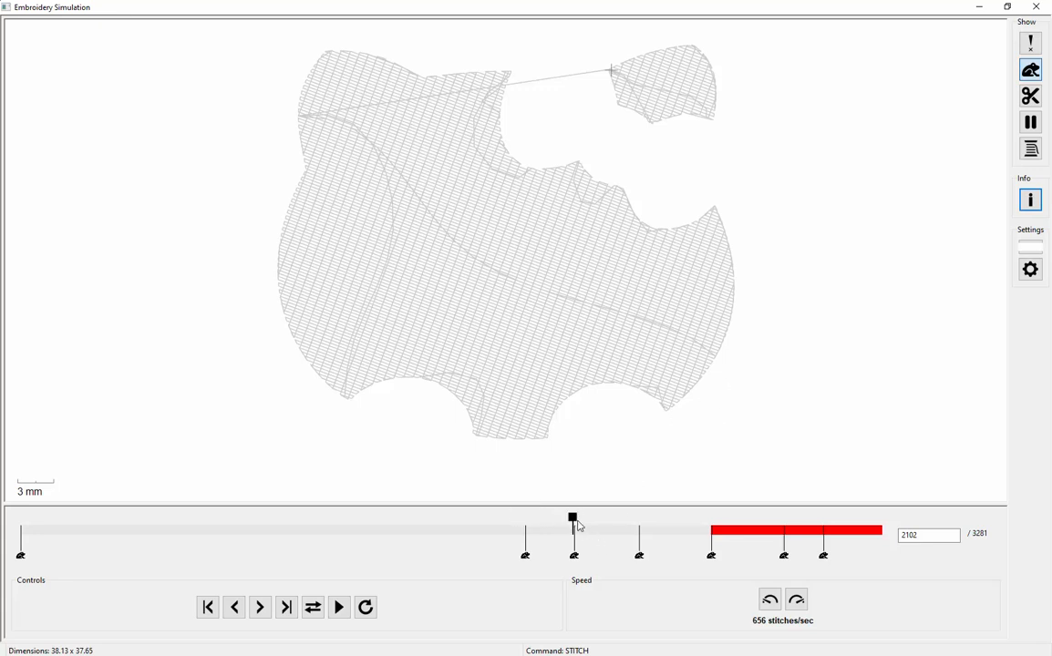
{"action": "left_click_drag", "start_coordinate": [573, 518], "coordinate": [600, 523]}
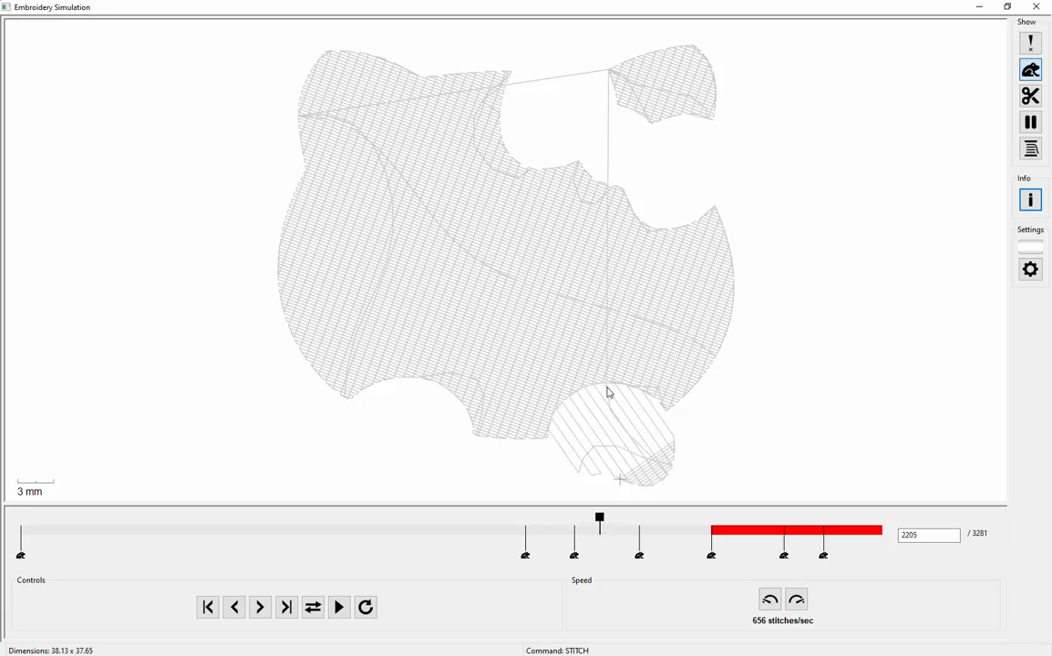
{"action": "left_click_drag", "start_coordinate": [600, 521], "coordinate": [640, 526]}
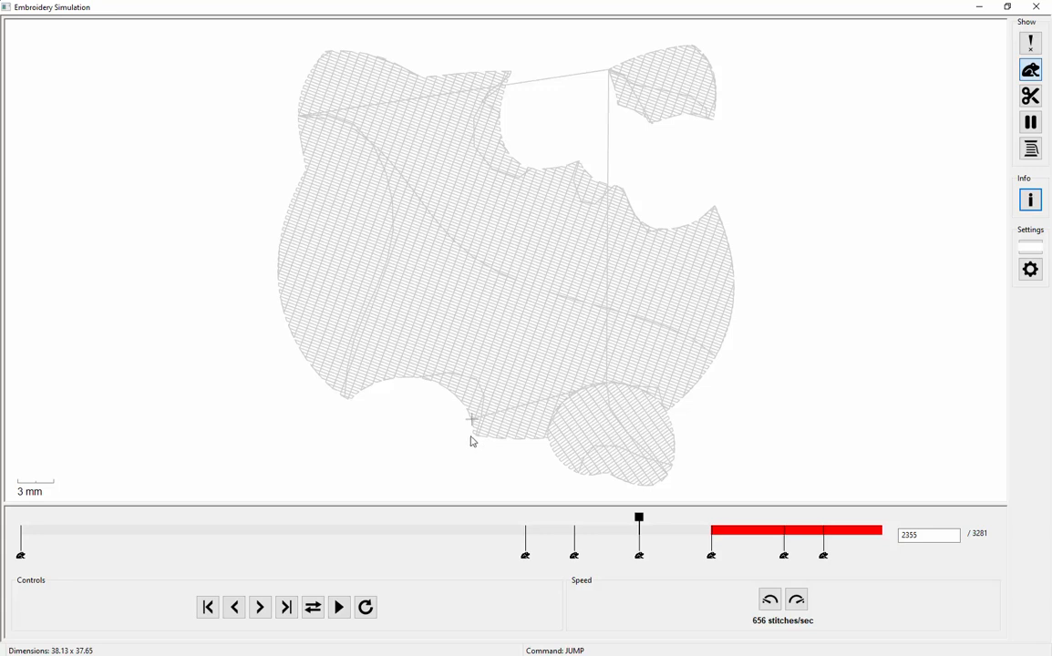
{"action": "left_click_drag", "start_coordinate": [638, 519], "coordinate": [657, 520]}
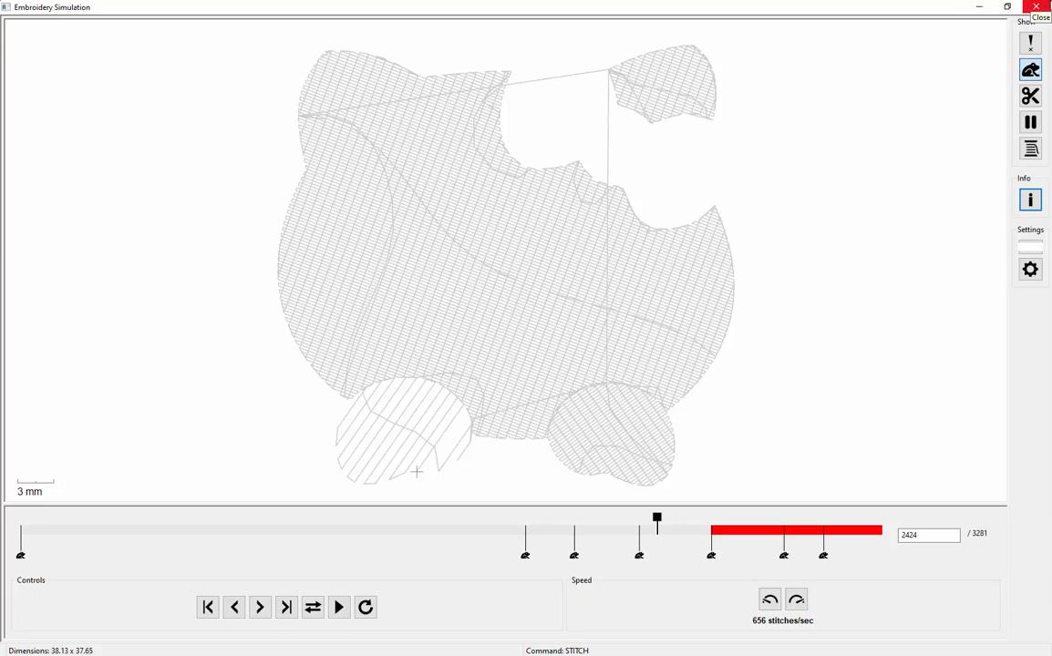
{"action": "left_click", "coordinate": [1036, 7]}
- Clear the selection and add a layer named Bow above the Kitty layer
{"action": "left_click", "coordinate": [528, 262]}
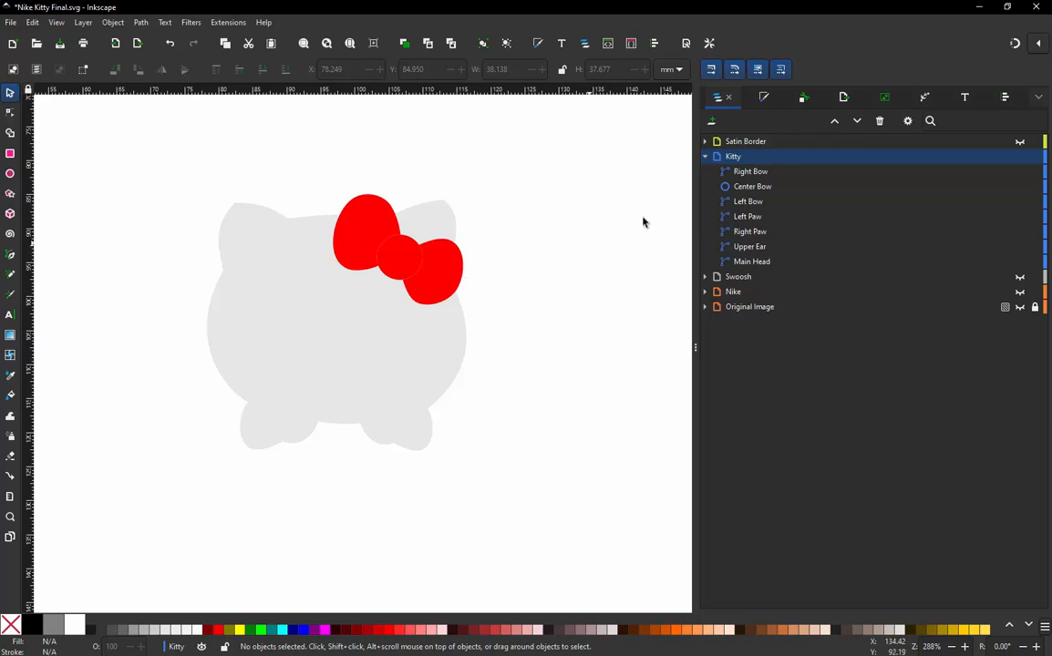
{"action": "left_click", "coordinate": [712, 124]}
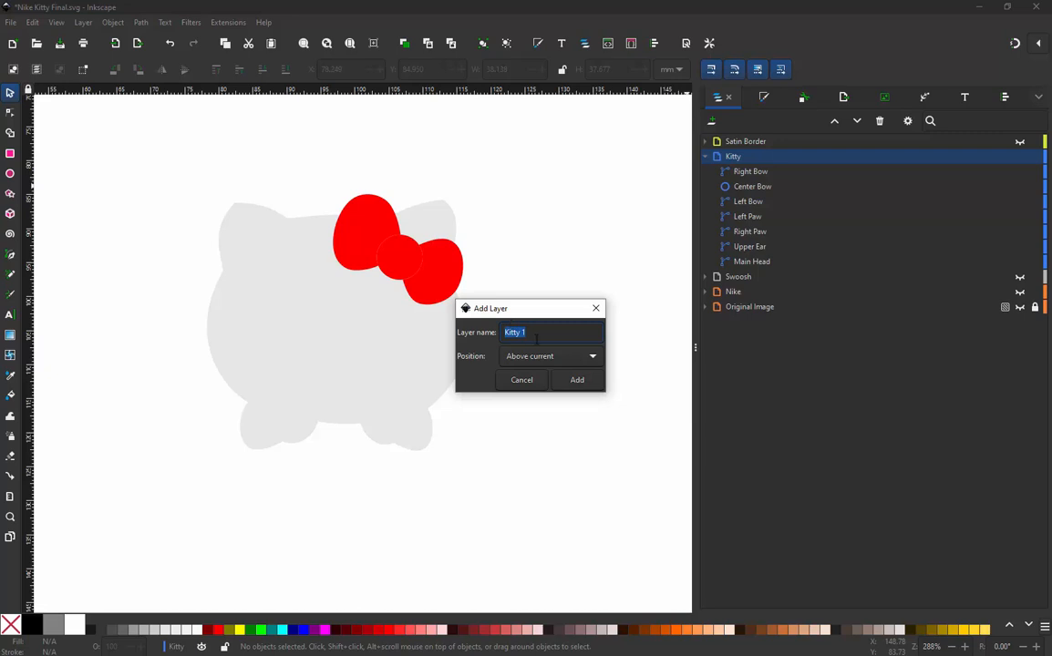
{"action": "type", "text": "Bow"}
{"action": "left_click", "coordinate": [580, 381]}
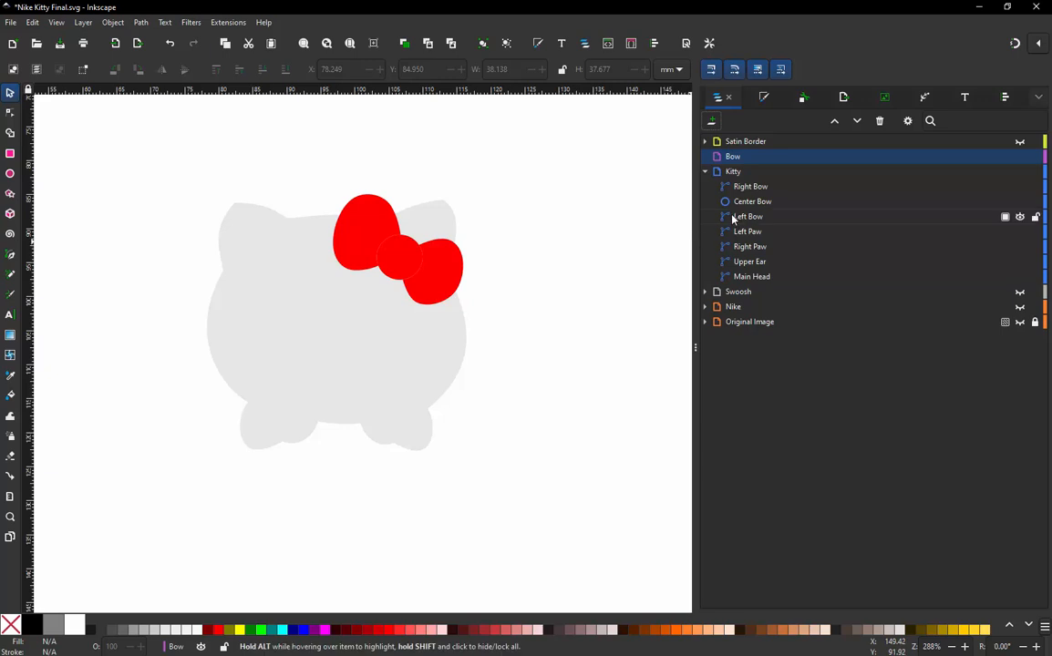
- Move the Right Bow, Center Bow and Left Bow from the Kitty layer into the Bow layer
{"action": "left_click", "coordinate": [751, 187]}
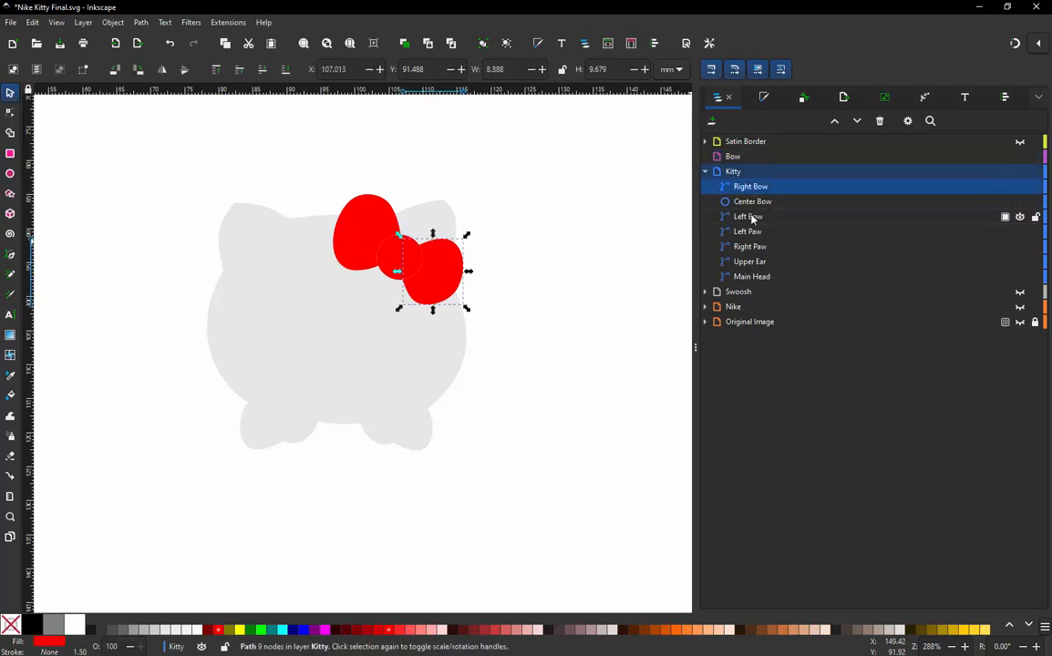
{"action": "left_click", "coordinate": [749, 216], "text": "shift"}
{"action": "left_click_drag", "start_coordinate": [749, 188], "coordinate": [739, 162]}
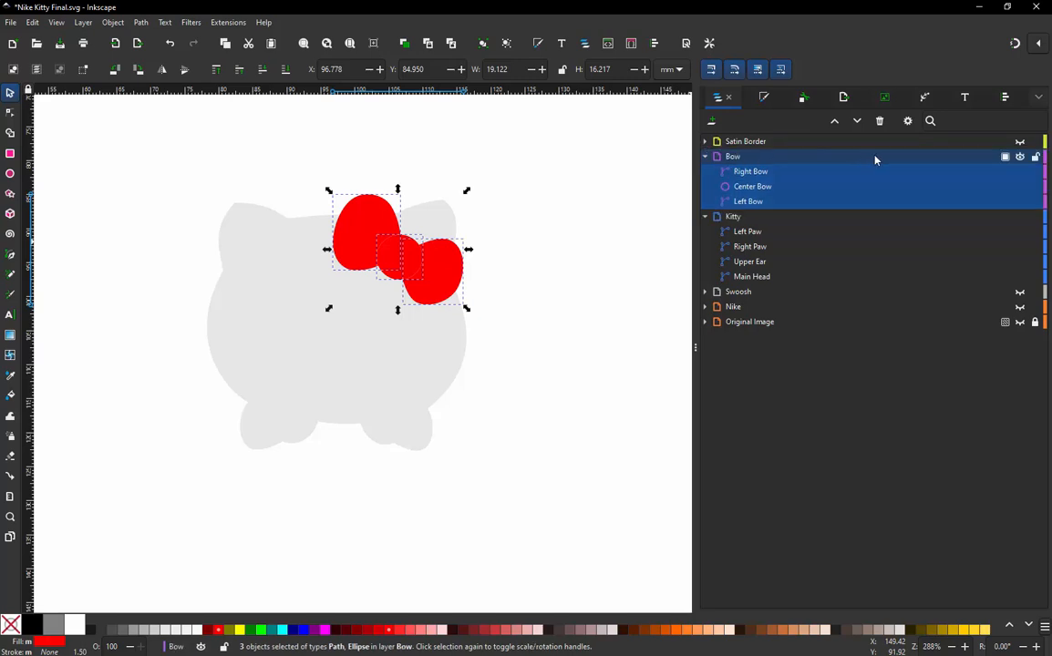
- Hide the Bow layer and attach only a fill stitch ending position command to the Main Head
{"action": "left_click", "coordinate": [1021, 157]}
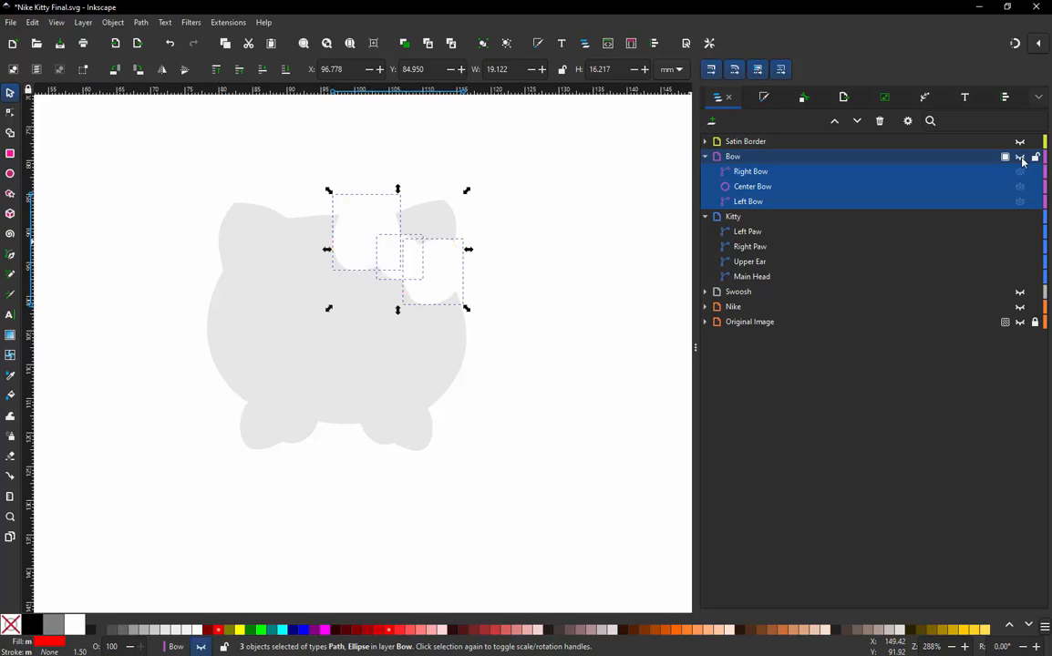
{"action": "left_click", "coordinate": [523, 286]}
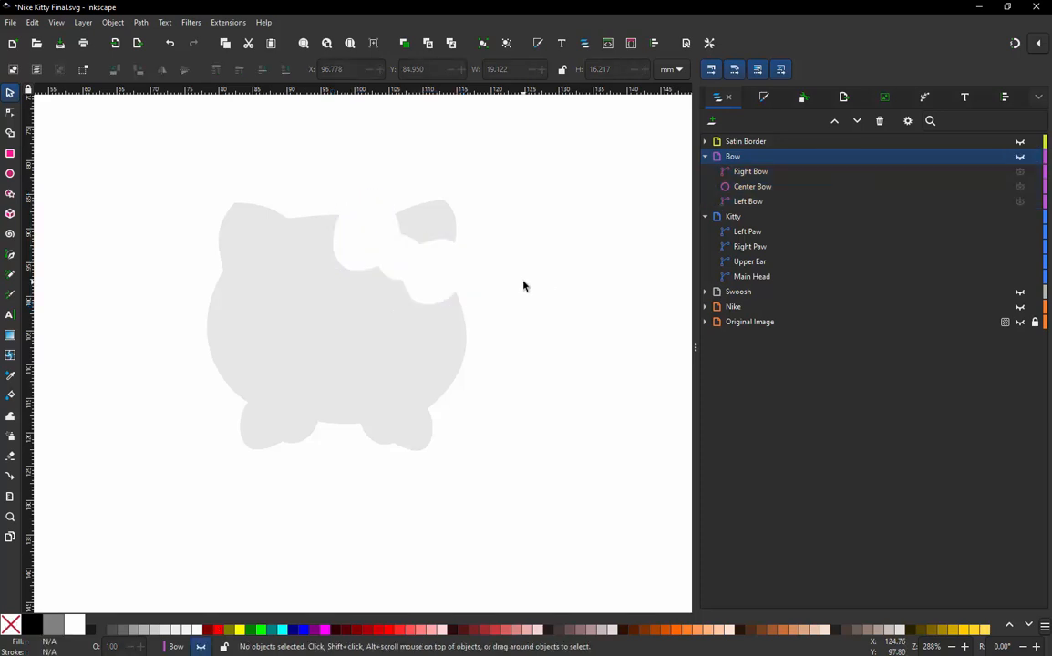
{"action": "left_click", "coordinate": [386, 286]}
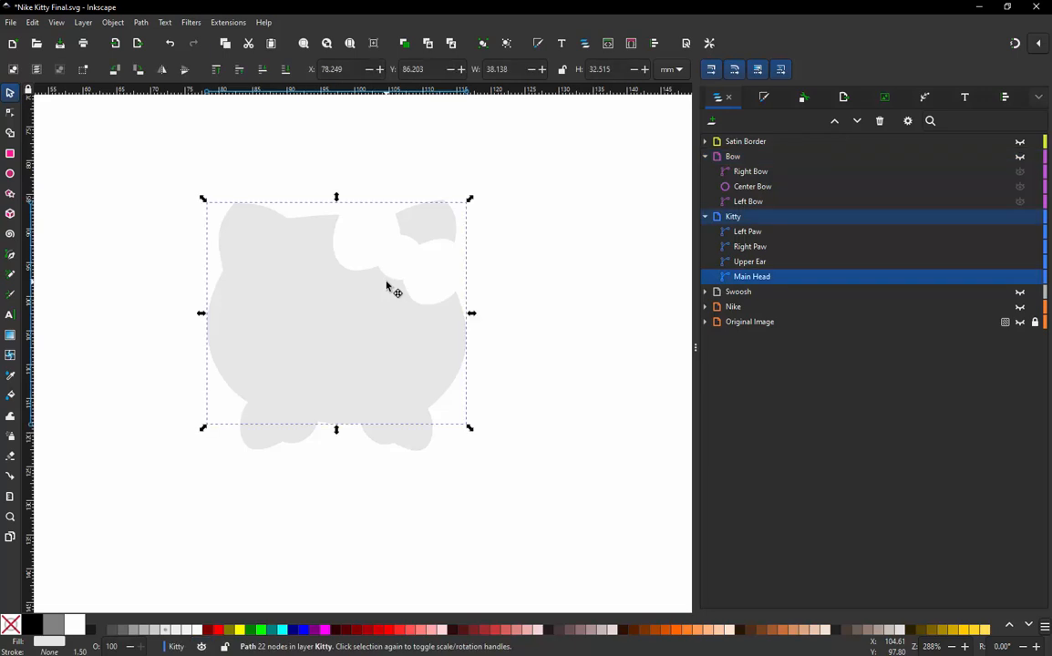
{"action": "left_click", "coordinate": [233, 23]}
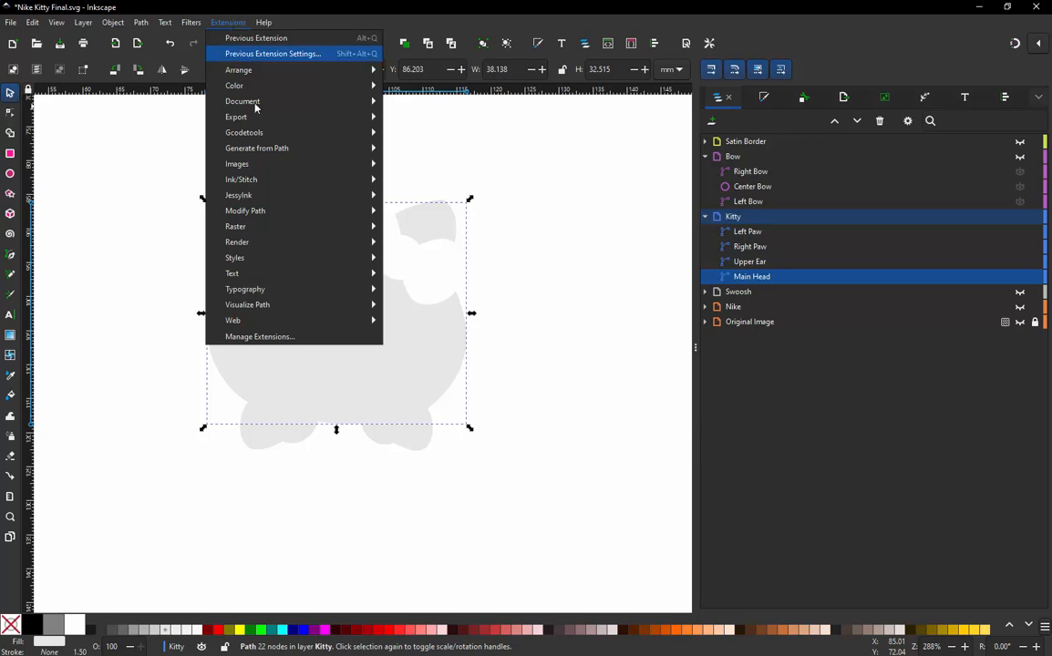
{"action": "mouse_move", "coordinate": [277, 181]}
{"action": "mouse_move", "coordinate": [414, 198]}
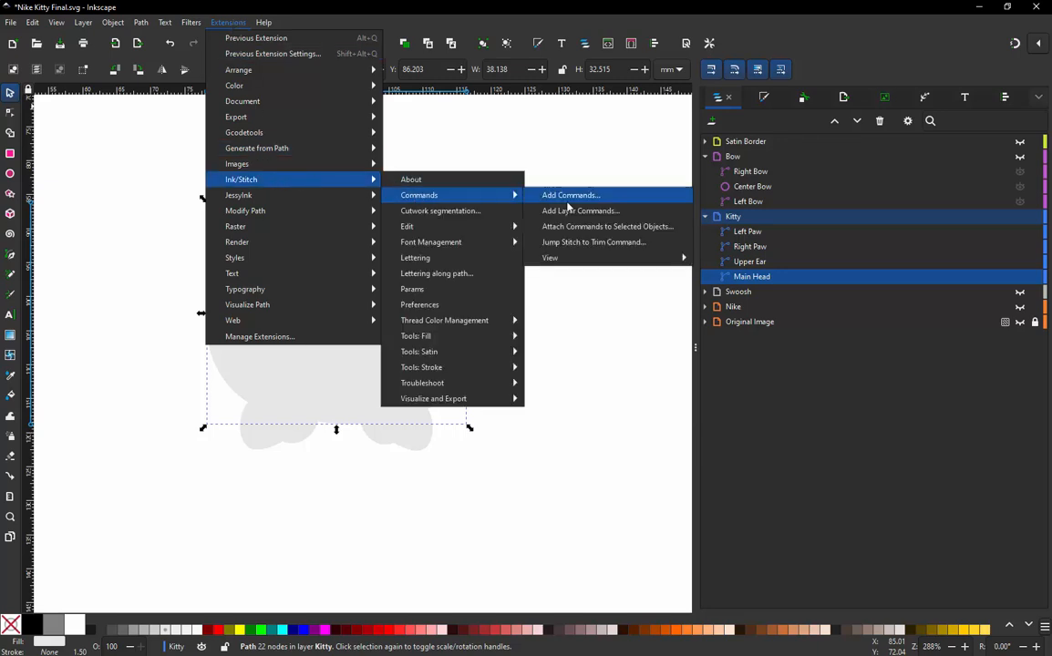
{"action": "left_click", "coordinate": [579, 227]}
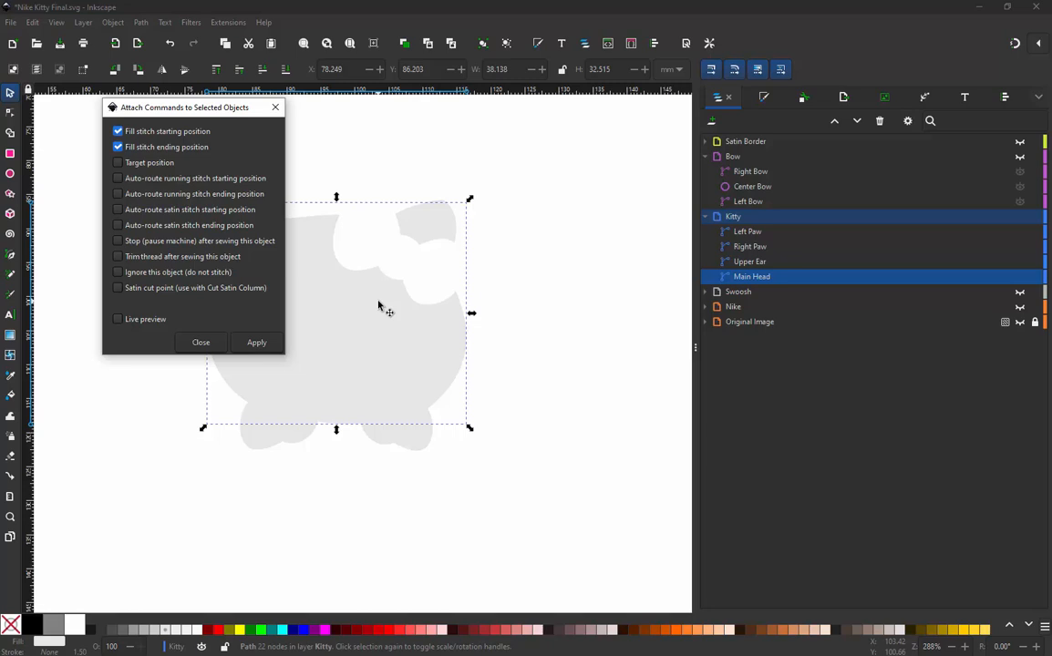
{"action": "left_click", "coordinate": [118, 131]}
{"action": "left_click", "coordinate": [256, 344]}
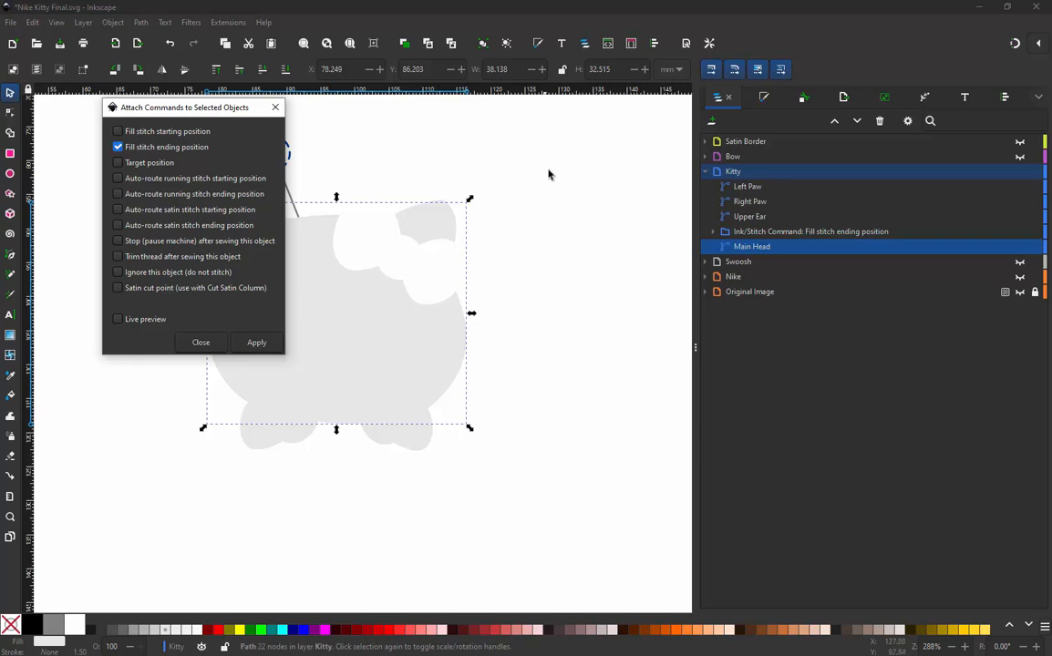
{"action": "key", "text": "Escape"}
{"action": "left_click", "coordinate": [429, 161]}
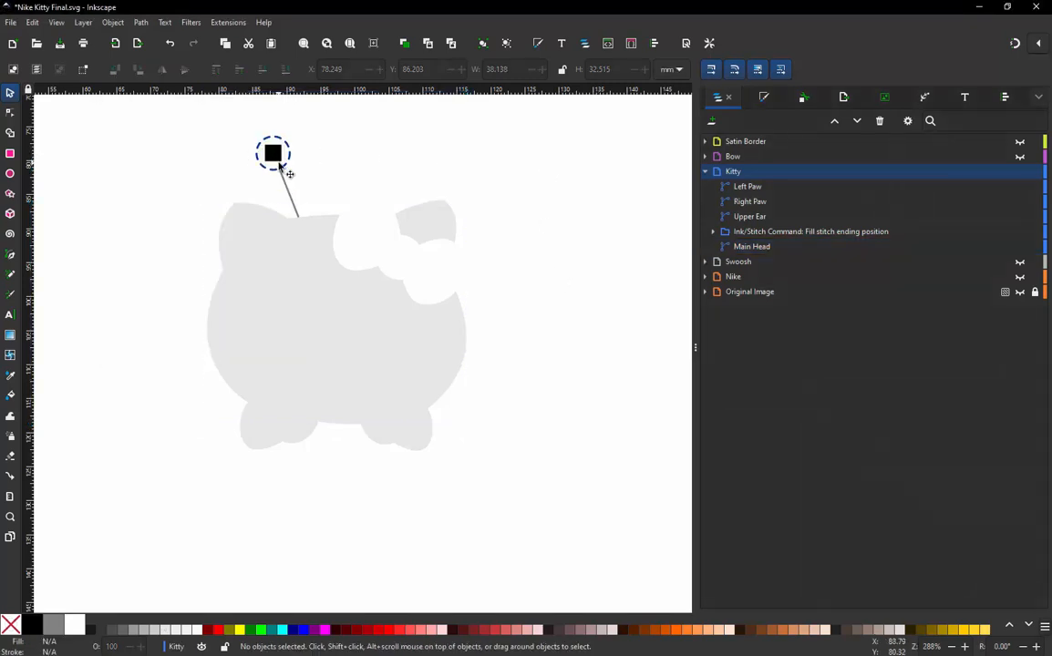
- Move the Main Head's ending position marker behind the Upper Ear so its connector meets the cusp between the bow cutouts
{"action": "left_click_drag", "start_coordinate": [274, 160], "coordinate": [417, 239]}
{"action": "scroll", "coordinate": [418, 239], "scroll_direction": "up", "scroll_amount": 2}
{"action": "scroll", "coordinate": [418, 239], "scroll_direction": "up", "scroll_amount": 2}
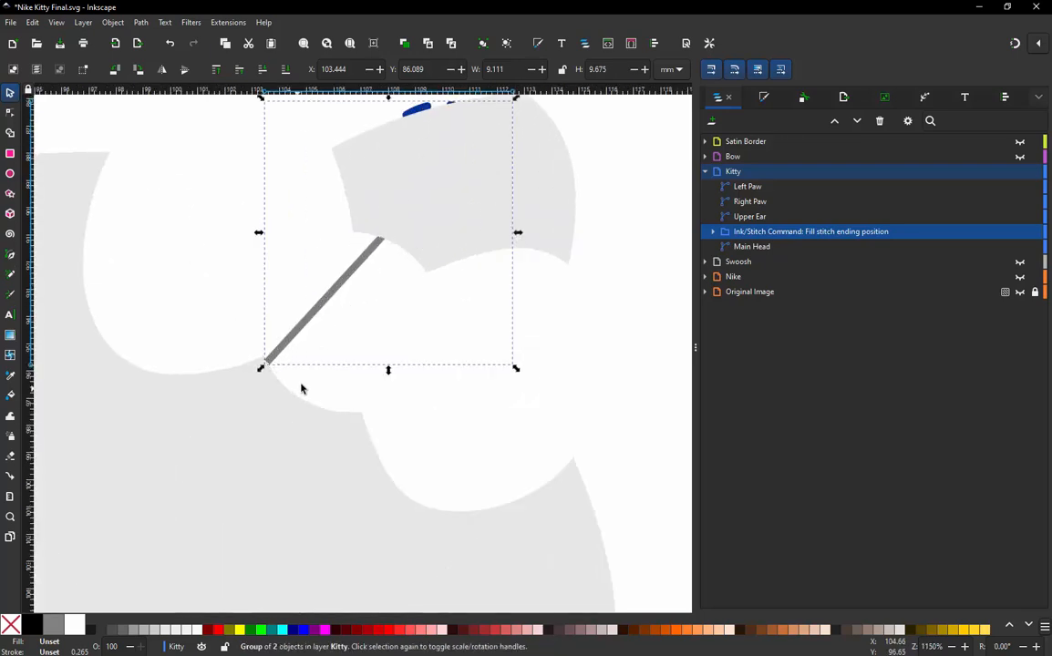
{"action": "scroll", "coordinate": [308, 385], "scroll_direction": "down", "scroll_amount": 2}
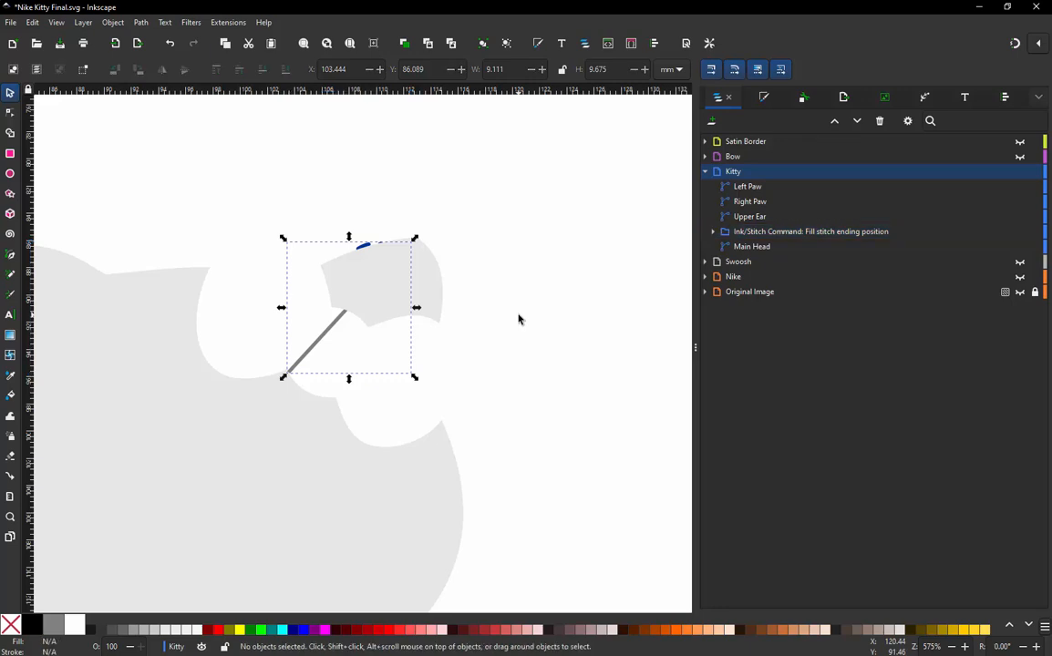
{"action": "left_click", "coordinate": [518, 319]}
- Attach fill stitch starting position and fill stitch ending position commands to the Upper Ear
{"action": "left_click", "coordinate": [430, 285]}
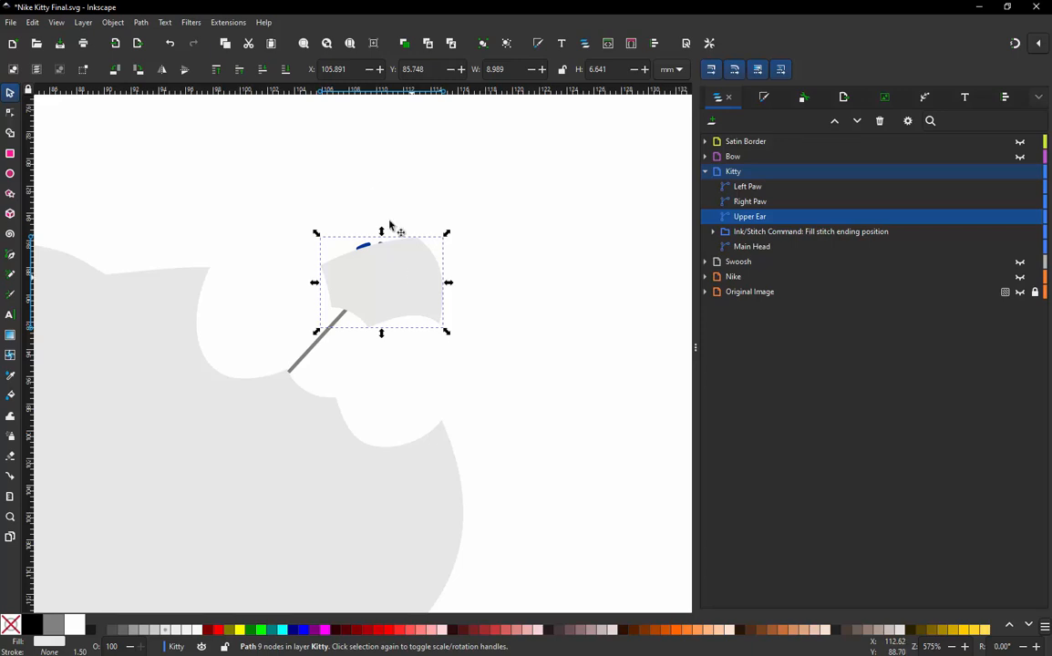
{"action": "left_click", "coordinate": [227, 23]}
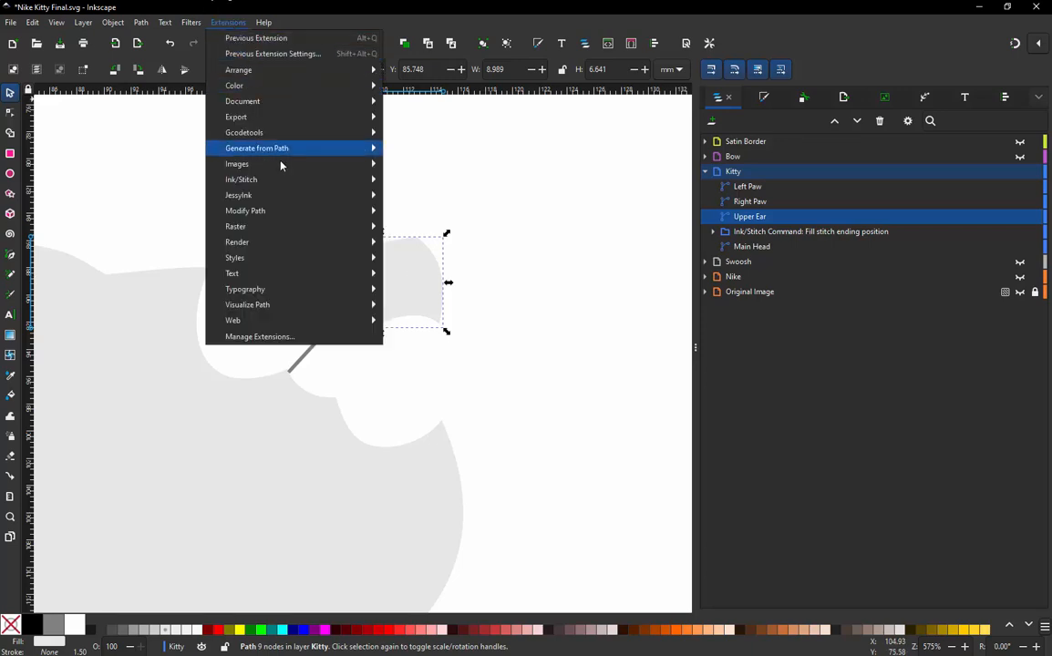
{"action": "mouse_move", "coordinate": [311, 187]}
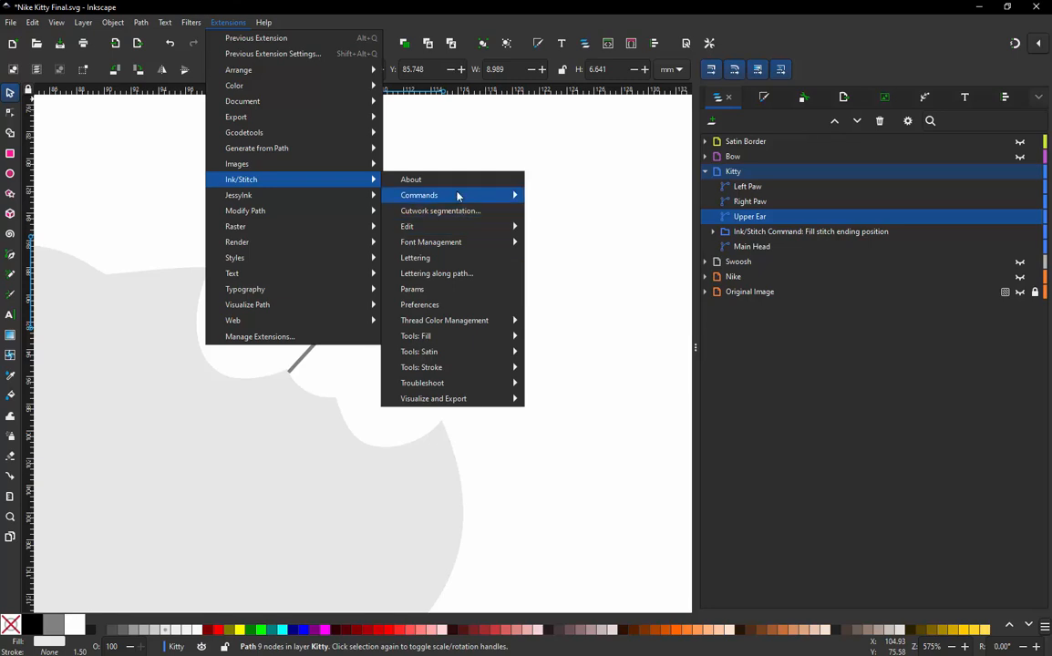
{"action": "mouse_move", "coordinate": [458, 195]}
{"action": "left_click", "coordinate": [594, 227]}
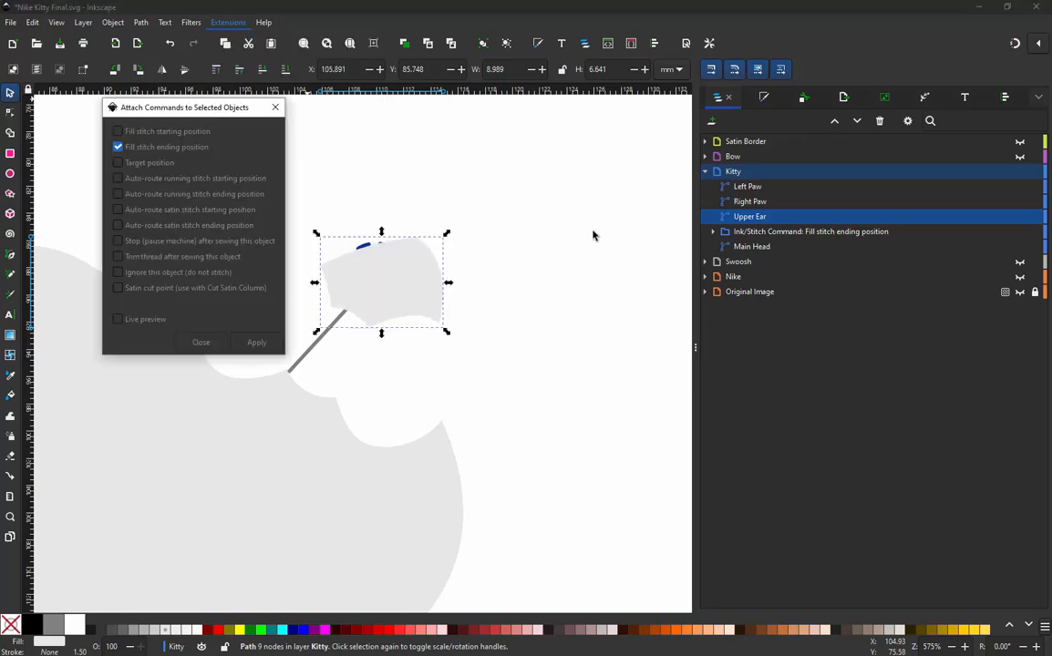
{"action": "left_click", "coordinate": [119, 132]}
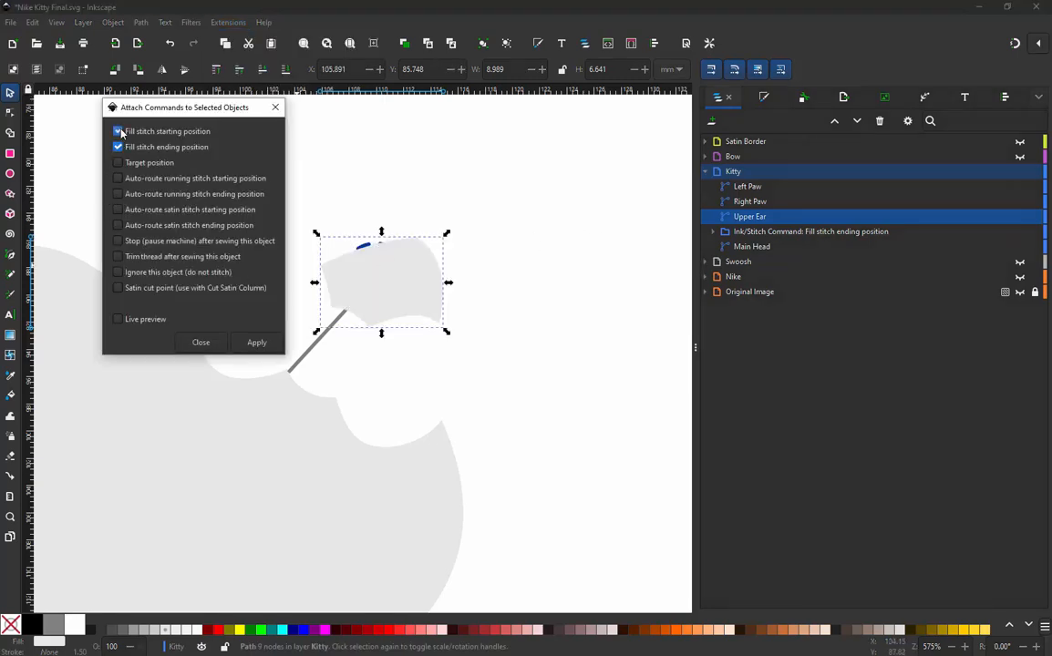
{"action": "left_click", "coordinate": [253, 343]}
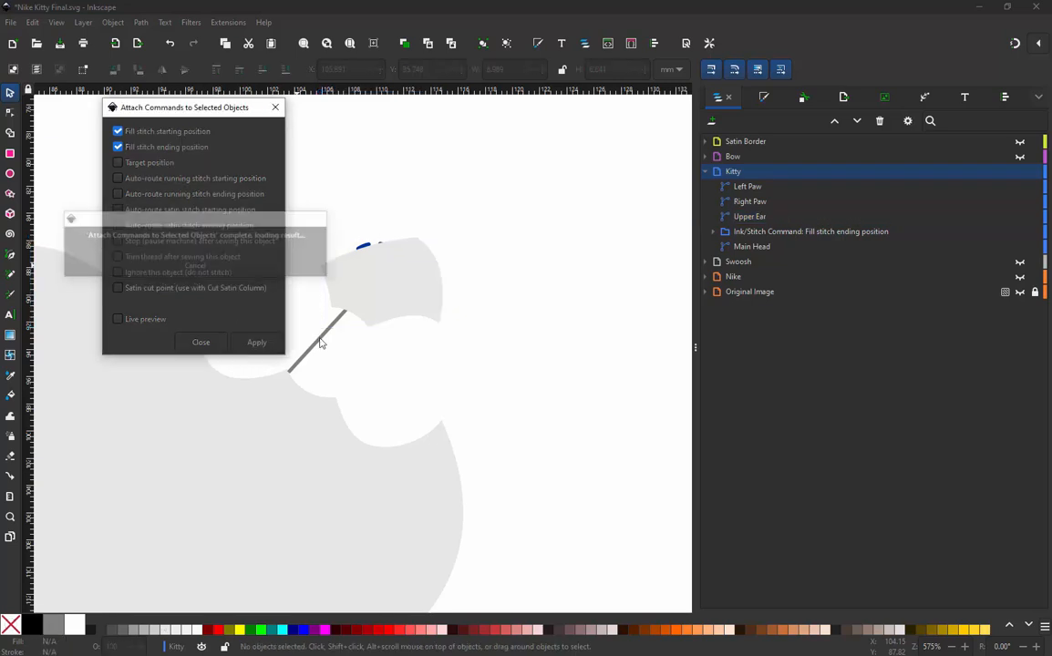
{"action": "key", "text": "Escape"}
- Place the Upper Ear's ending marker off its lower-right corner and its starting marker in the bow gap off its lower-left corner
{"action": "left_click_drag", "start_coordinate": [330, 402], "coordinate": [616, 381]}
{"action": "left_click", "coordinate": [352, 153]}
{"action": "left_click_drag", "start_coordinate": [352, 153], "coordinate": [271, 345]}
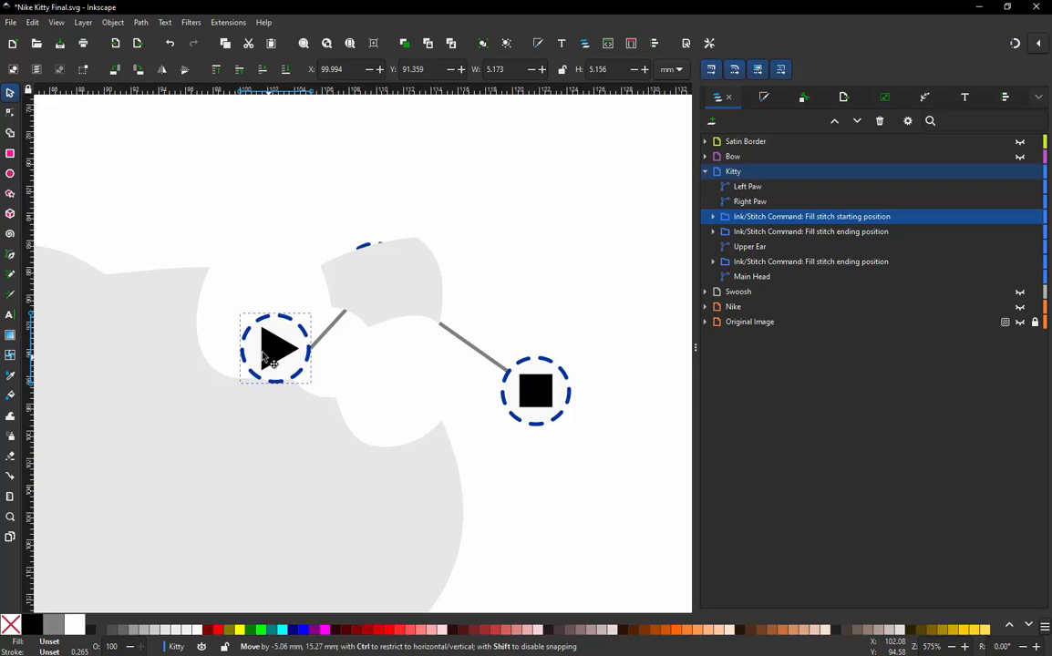
{"action": "left_click_drag", "start_coordinate": [261, 353], "coordinate": [215, 372]}
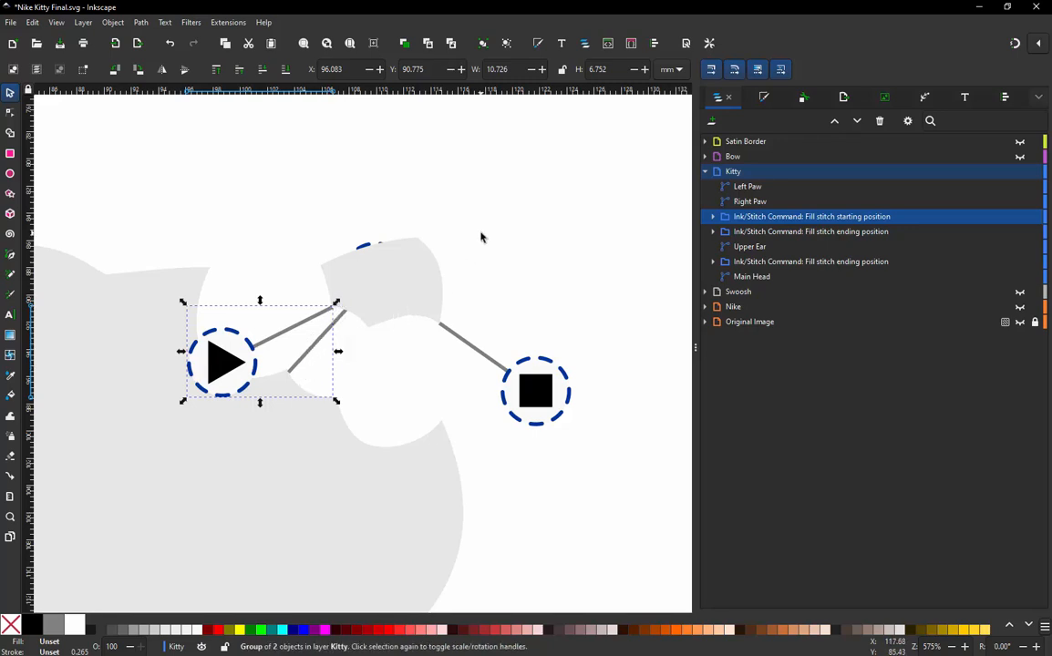
{"action": "key", "text": "ctrl"}
{"action": "scroll", "coordinate": [483, 239], "scroll_direction": "down", "scroll_amount": 3}
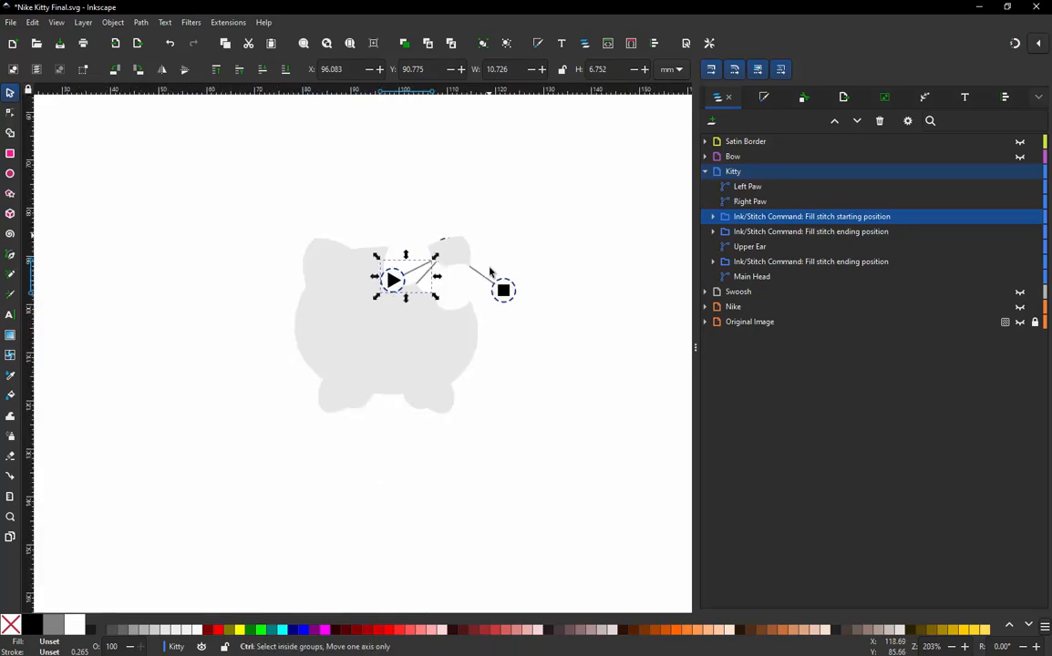
{"action": "scroll", "coordinate": [490, 267], "scroll_direction": "up", "scroll_amount": 3}
{"action": "scroll", "coordinate": [492, 303], "scroll_direction": "down", "scroll_amount": 1}
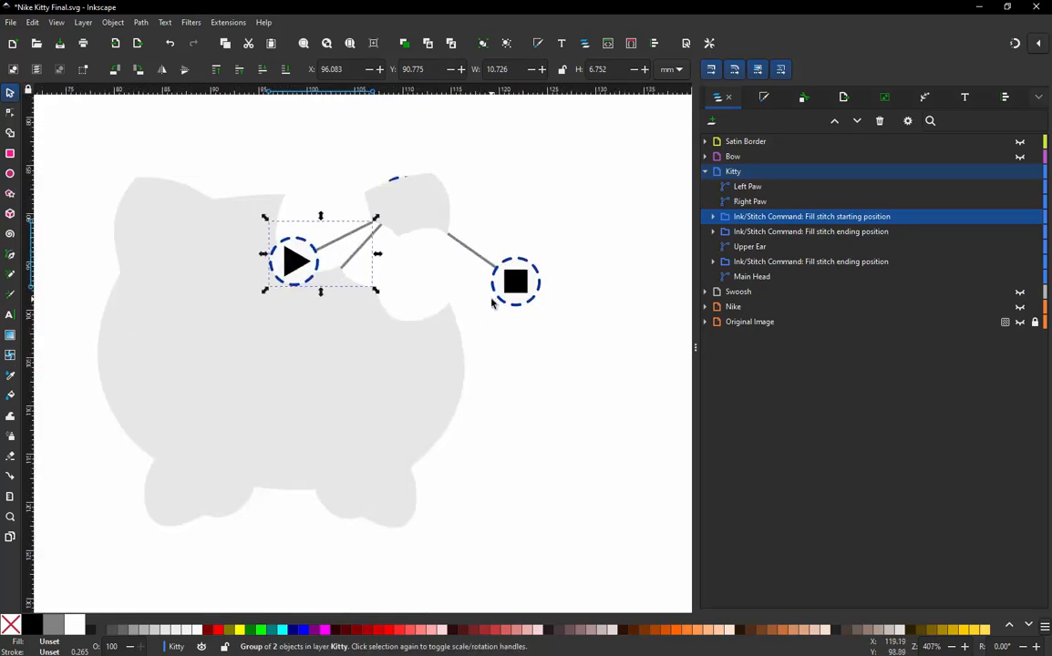
- Attach fill stitch starting position and fill stitch ending position commands to the Right Paw
{"action": "left_click", "coordinate": [438, 204]}
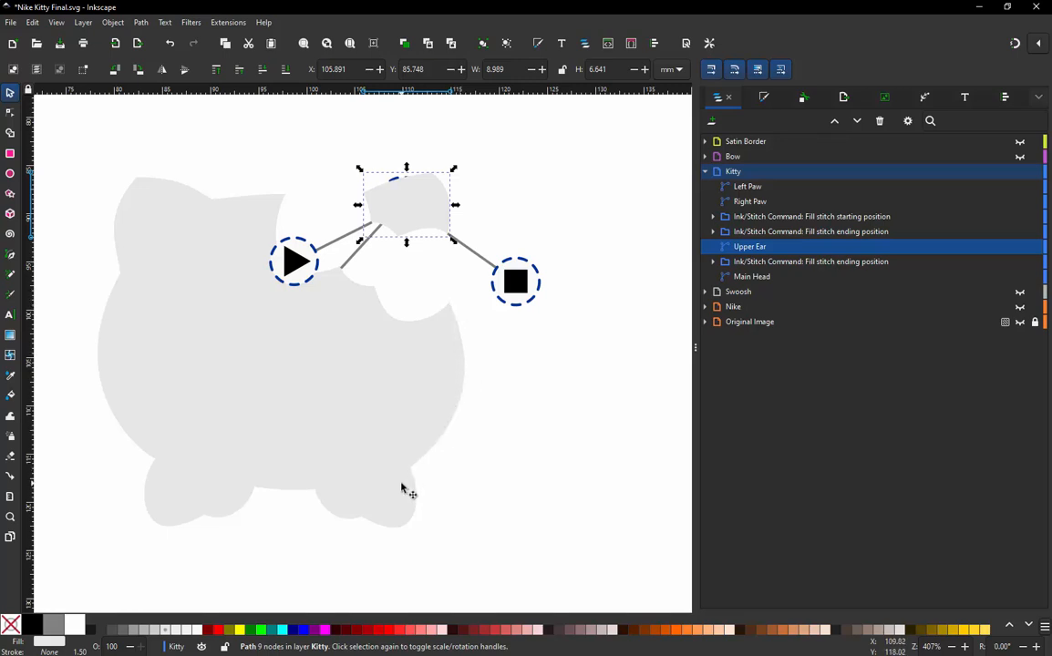
{"action": "left_click", "coordinate": [397, 512]}
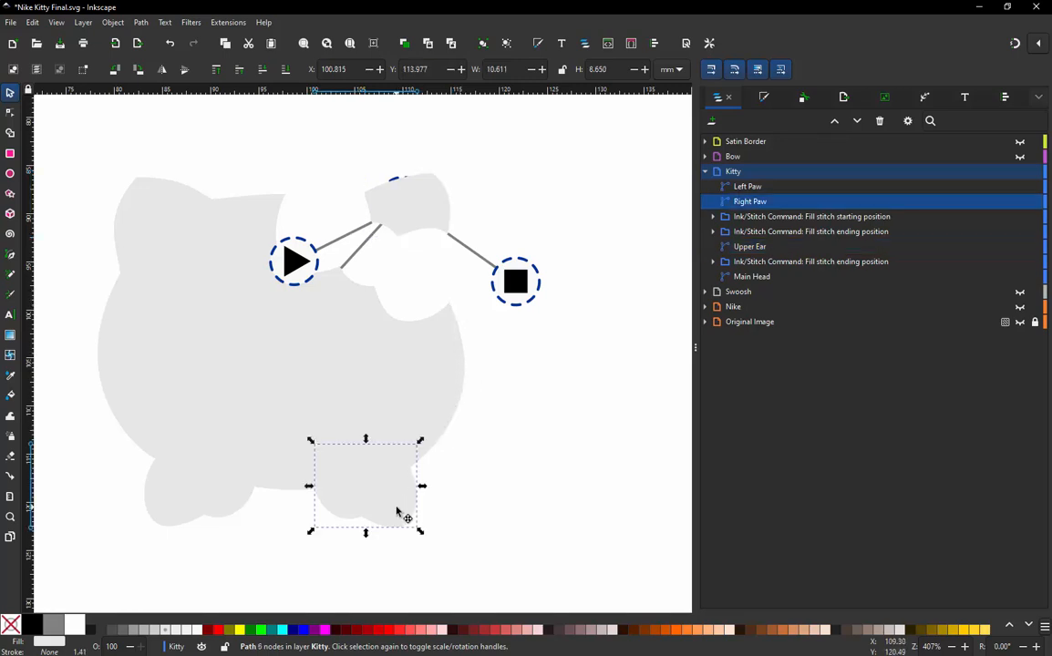
{"action": "left_click", "coordinate": [228, 22]}
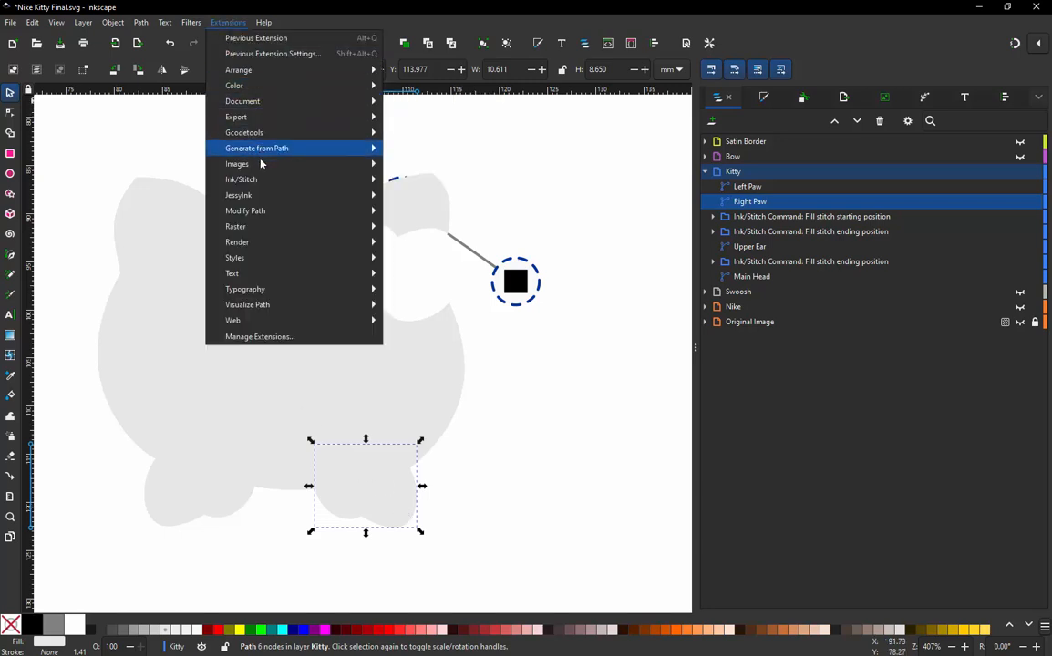
{"action": "mouse_move", "coordinate": [262, 180]}
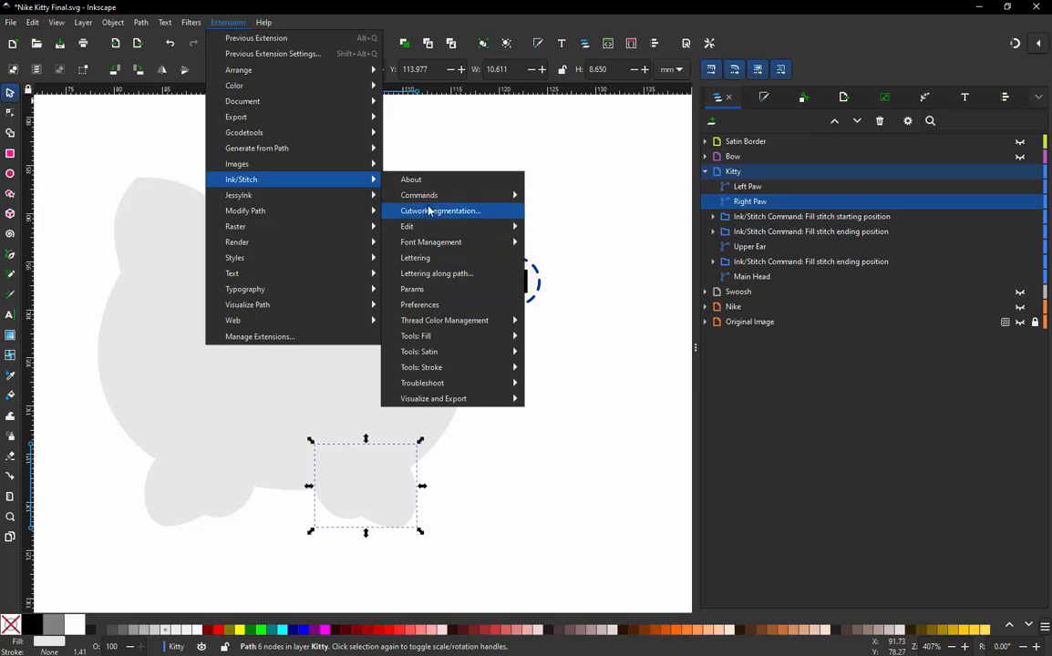
{"action": "mouse_move", "coordinate": [434, 197]}
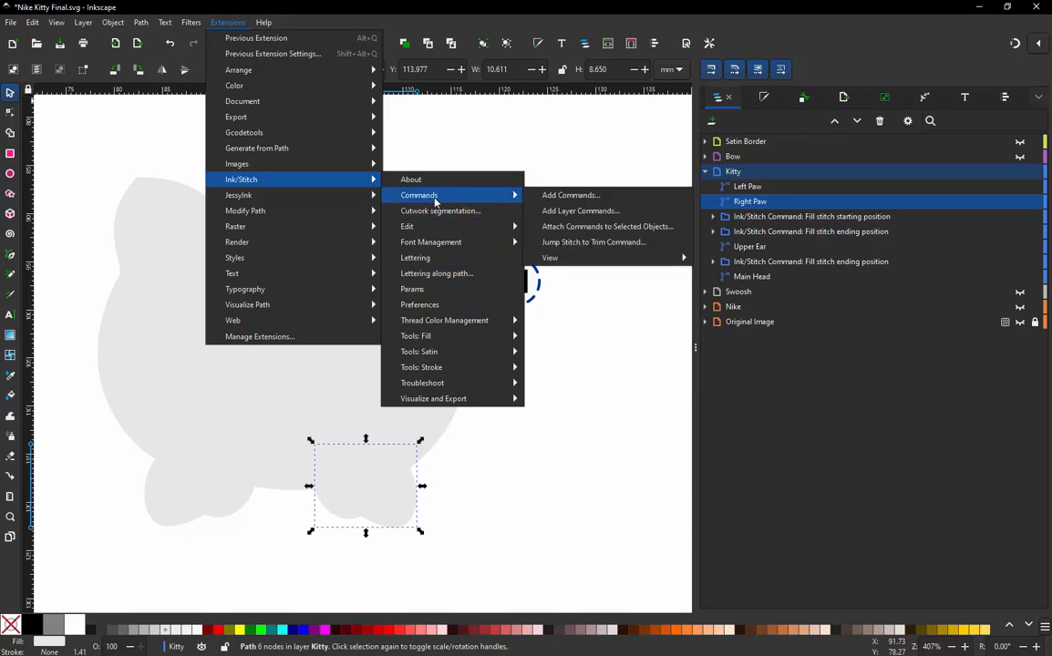
{"action": "left_click", "coordinate": [593, 226]}
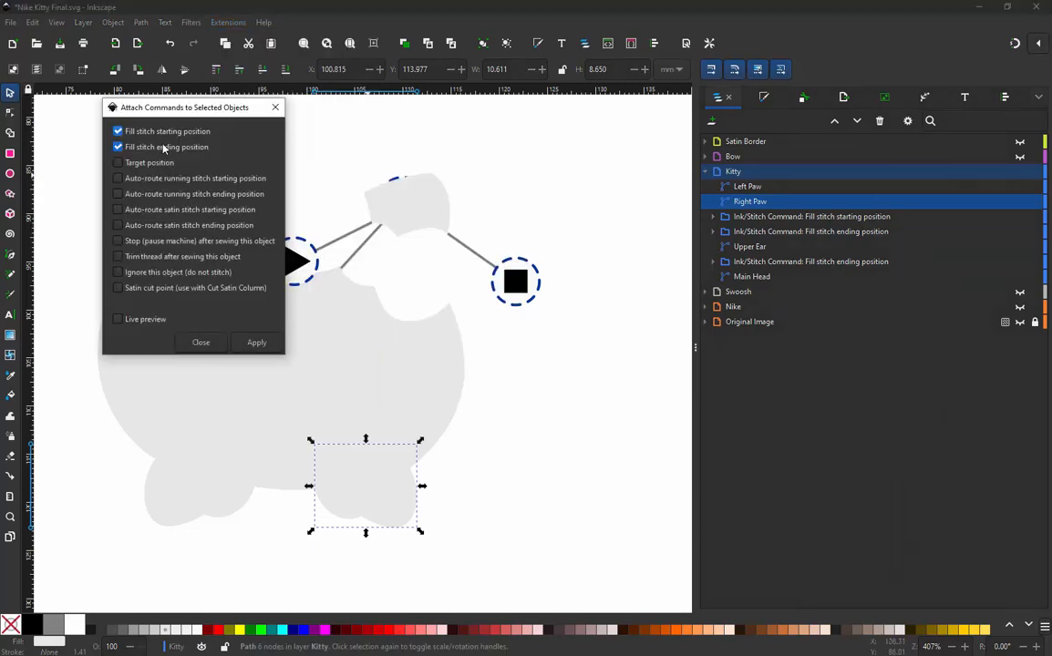
{"action": "left_click", "coordinate": [254, 345]}
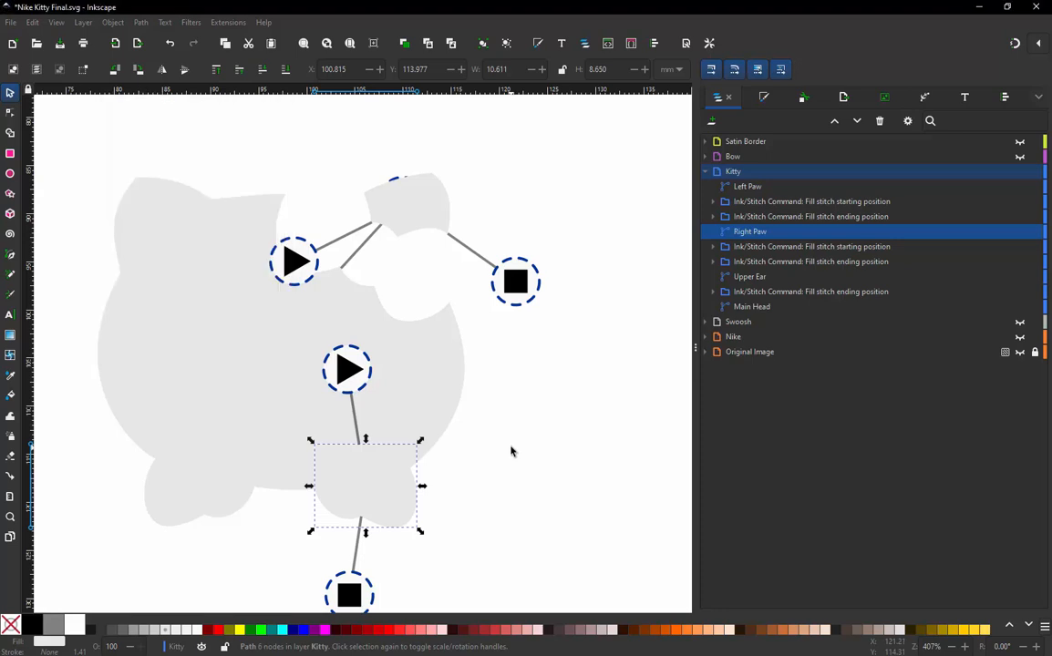
- Move the Right Paw's starting marker outside the body so its connector meets the notch between head and paw
{"action": "scroll", "coordinate": [403, 413], "scroll_direction": "down", "scroll_amount": 2}
{"action": "scroll", "coordinate": [399, 385], "scroll_direction": "up", "scroll_amount": 3}
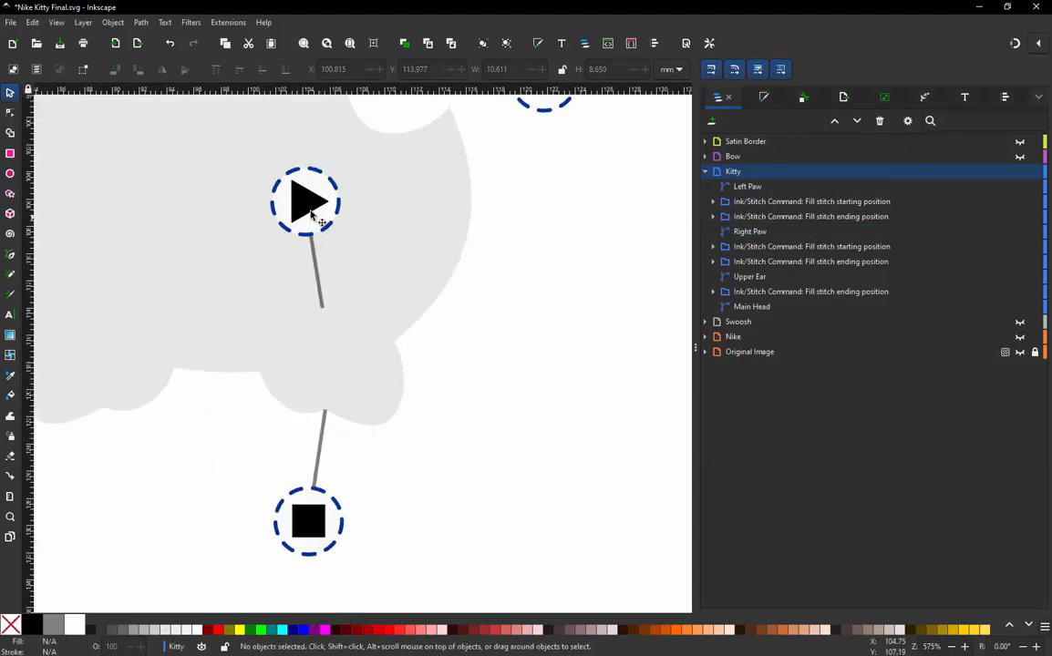
{"action": "left_click_drag", "start_coordinate": [289, 198], "coordinate": [504, 318]}
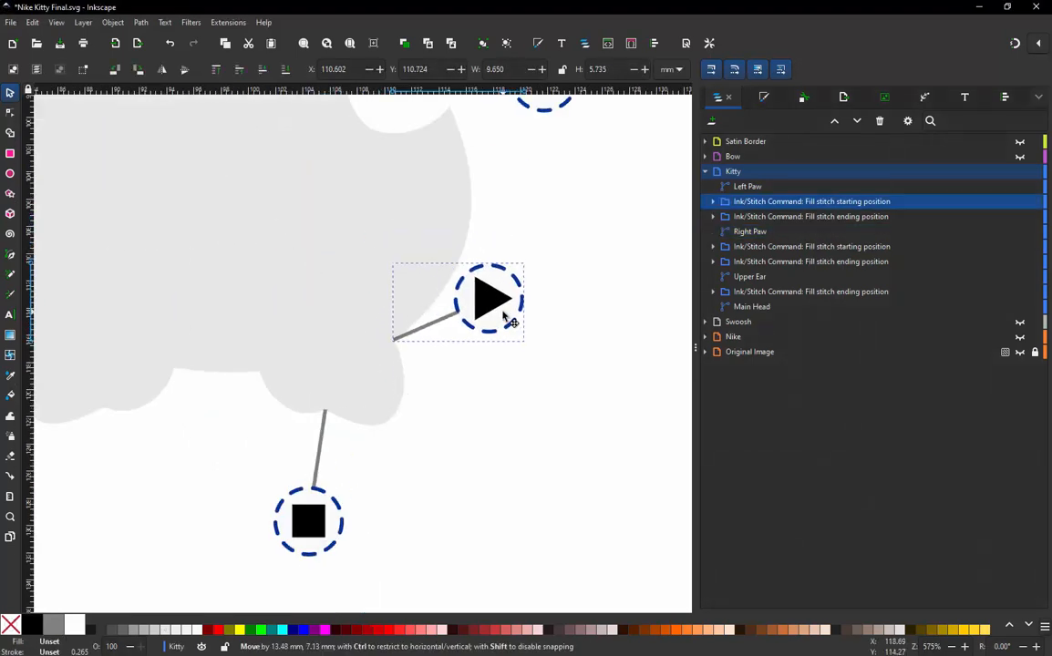
- Move the Right Paw's ending marker beside the Left Paw so its connector meets the Right Paw's inner edge at the head's lower outline
{"action": "left_click_drag", "start_coordinate": [308, 515], "coordinate": [150, 381]}
{"action": "scroll", "coordinate": [150, 381], "scroll_direction": "up", "scroll_amount": 5}
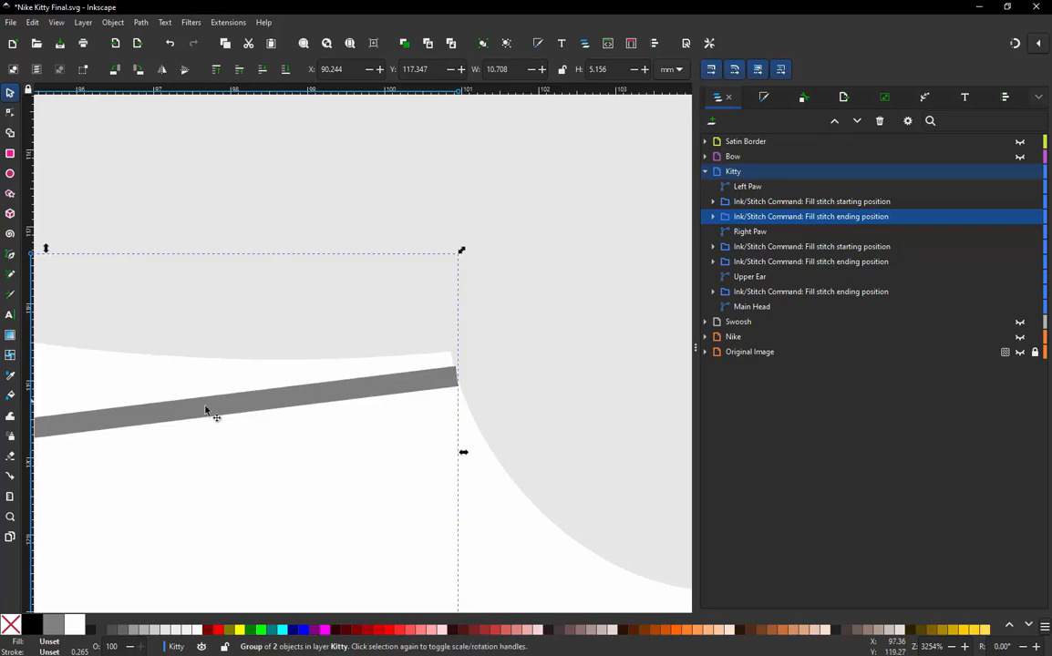
{"action": "scroll", "coordinate": [212, 412], "scroll_direction": "down", "scroll_amount": 2}
{"action": "scroll", "coordinate": [253, 369], "scroll_direction": "up", "scroll_amount": 1}
{"action": "left_click_drag", "start_coordinate": [113, 435], "coordinate": [205, 404]}
{"action": "scroll", "coordinate": [204, 403], "scroll_direction": "down", "scroll_amount": 4}
{"action": "scroll", "coordinate": [157, 374], "scroll_direction": "up", "scroll_amount": 5}
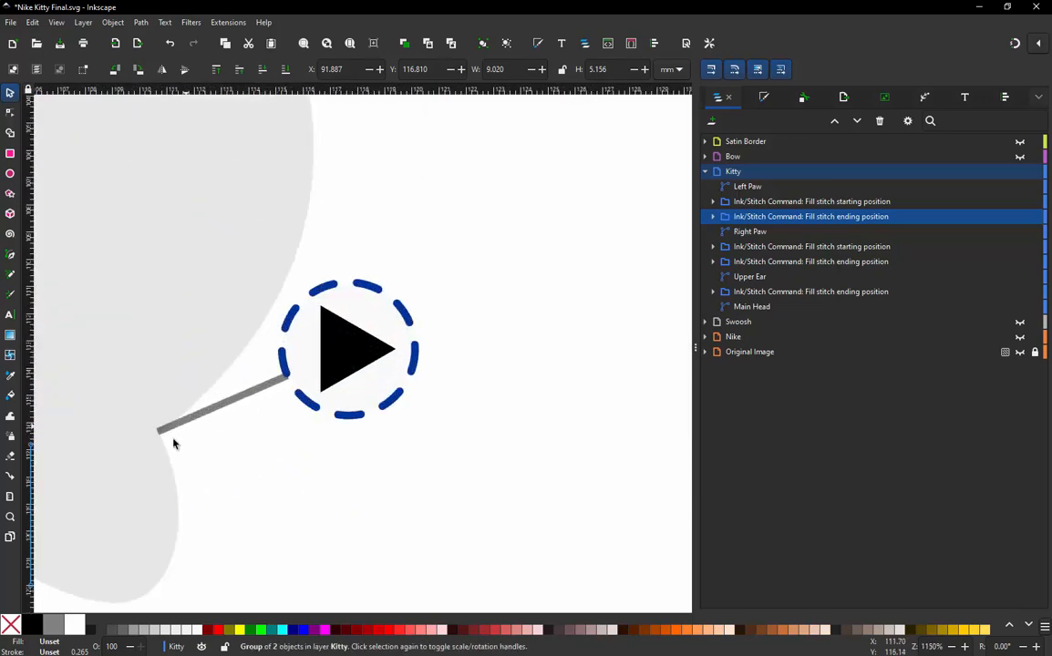
{"action": "scroll", "coordinate": [182, 428], "scroll_direction": "up", "scroll_amount": 1}
{"action": "scroll", "coordinate": [317, 395], "scroll_direction": "down", "scroll_amount": 6}
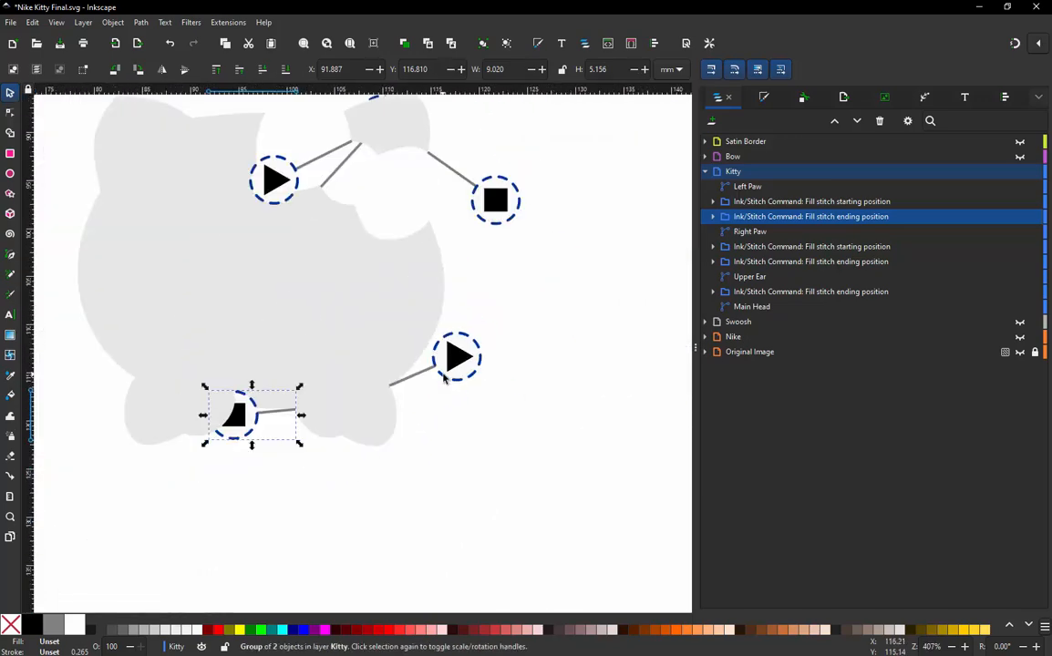
- Attach fill stitch starting position and fill stitch ending position commands to the Left Paw
{"action": "left_click", "coordinate": [150, 432]}
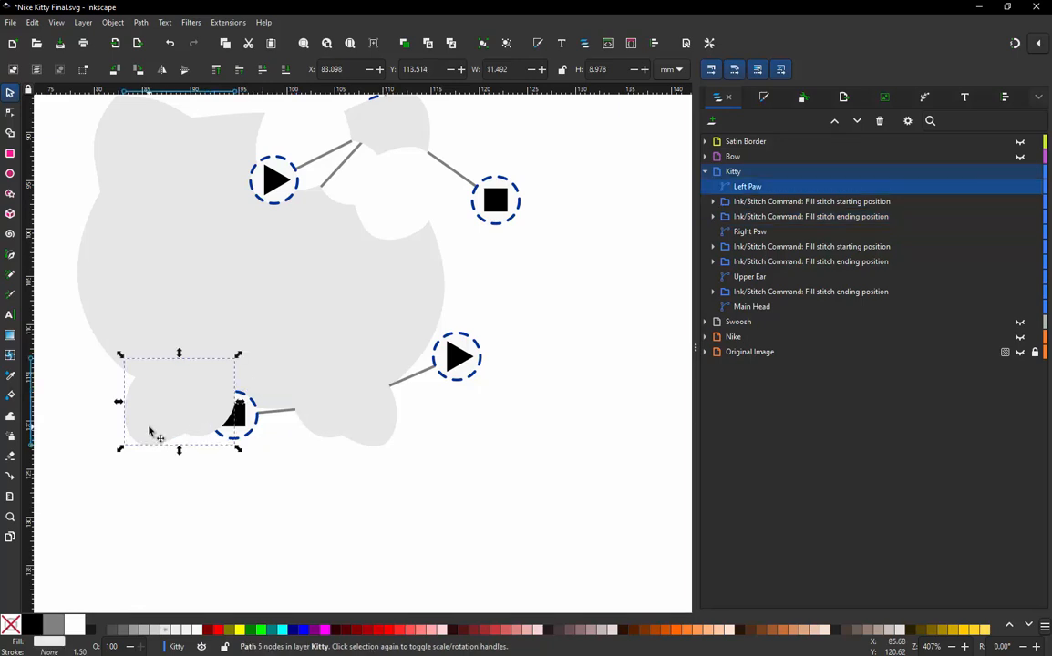
{"action": "left_click", "coordinate": [226, 23]}
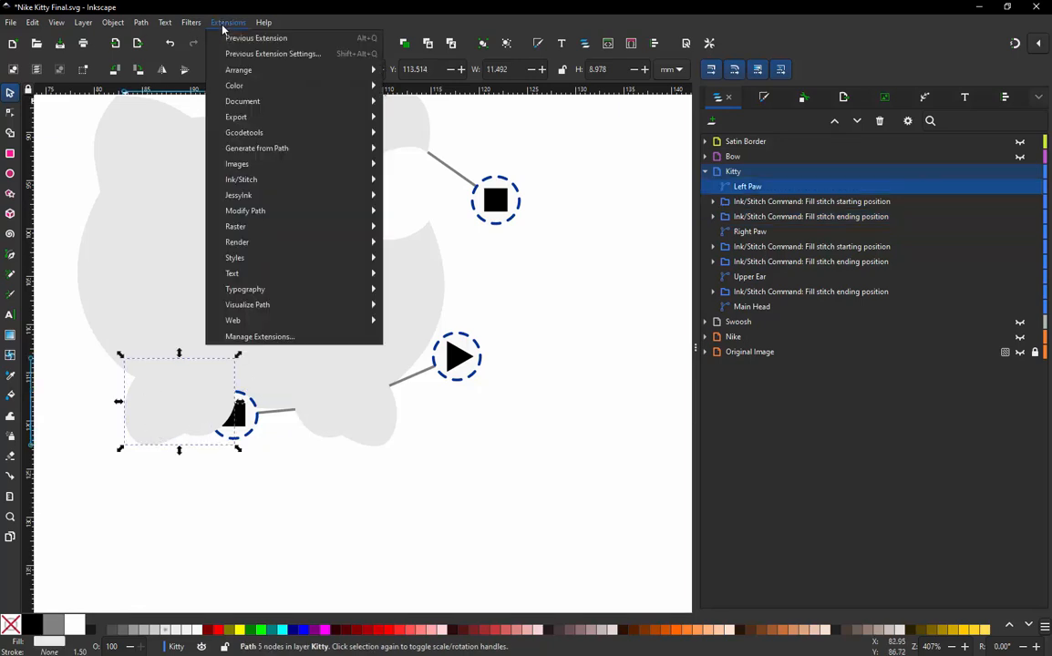
{"action": "mouse_move", "coordinate": [289, 178]}
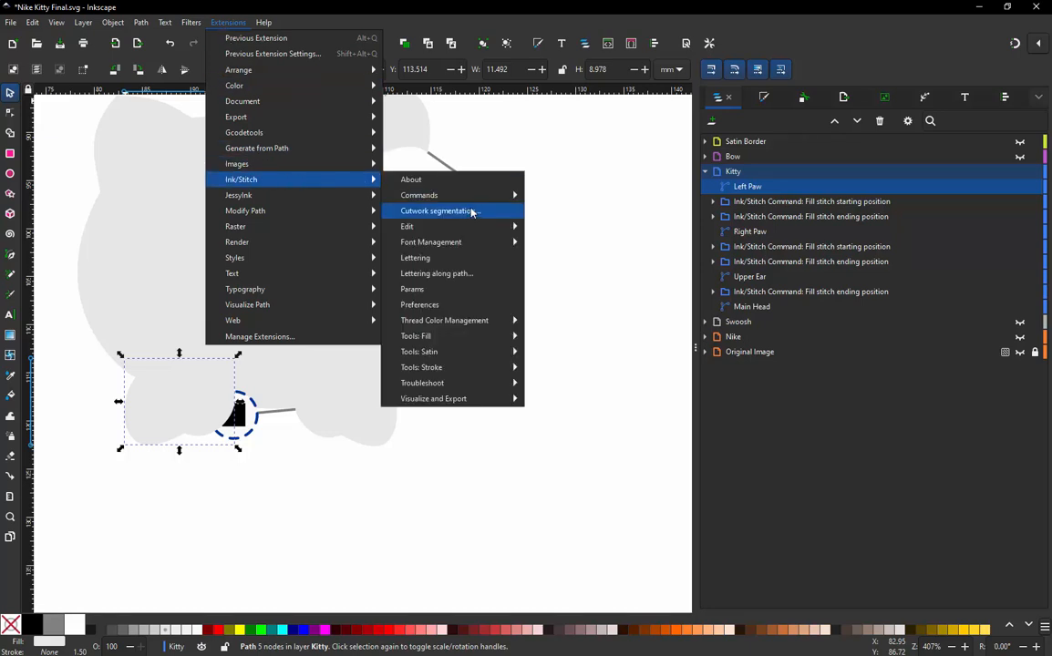
{"action": "mouse_move", "coordinate": [462, 194]}
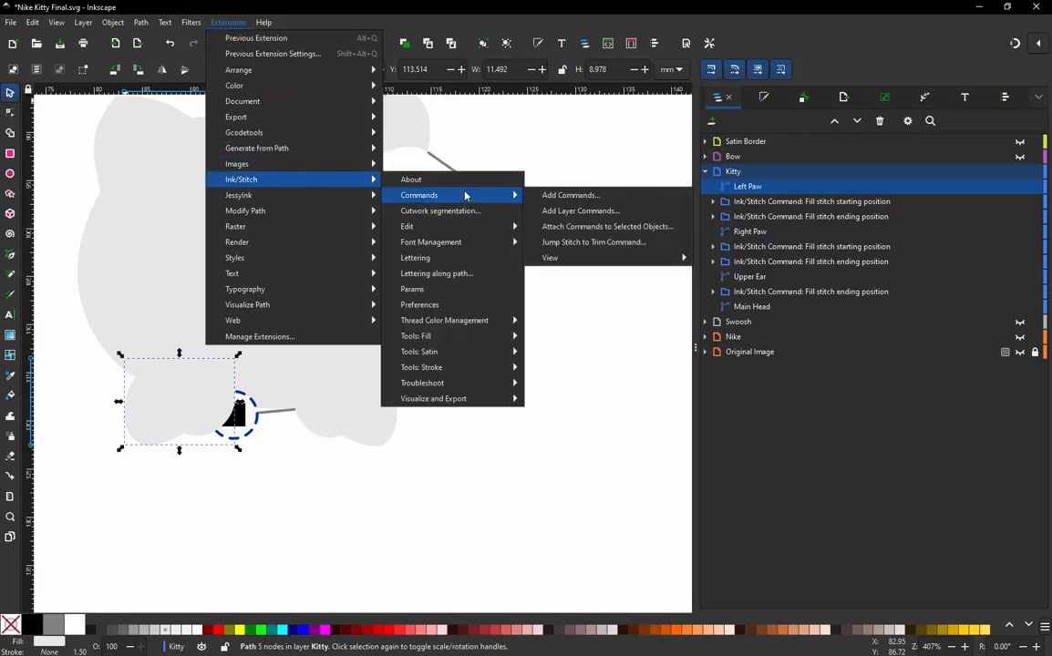
{"action": "left_click", "coordinate": [614, 232]}
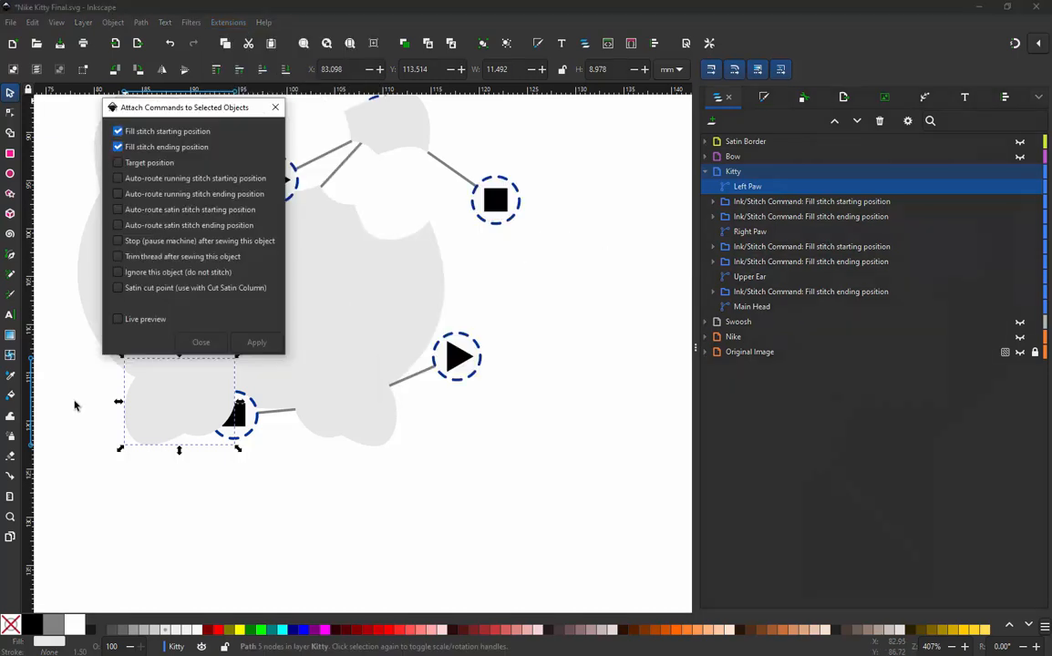
{"action": "left_click", "coordinate": [254, 343]}
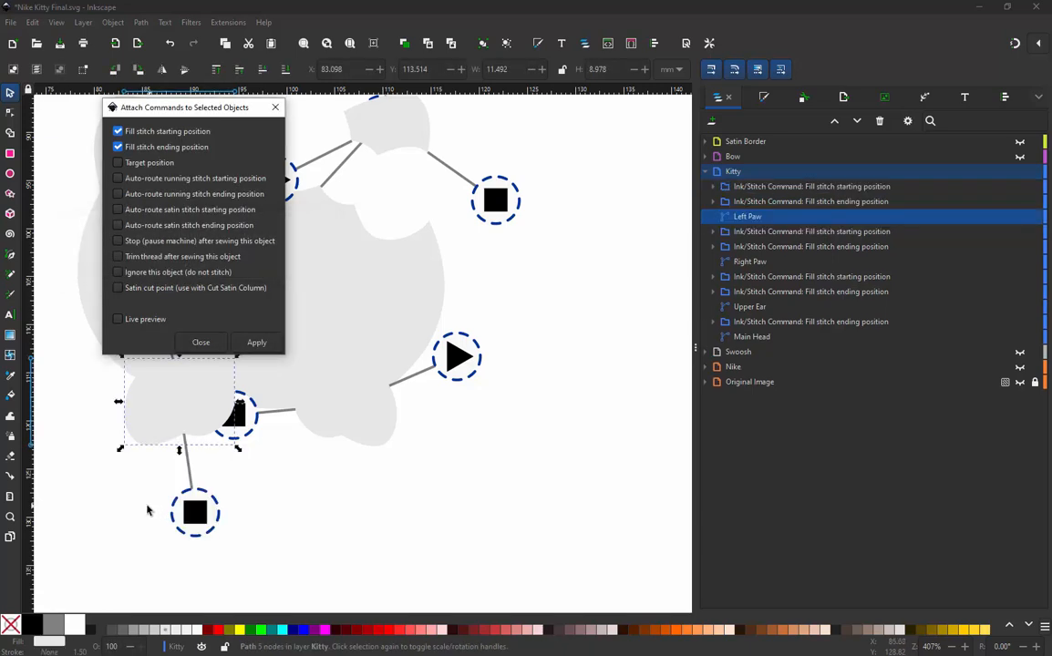
{"action": "key", "text": "Escape"}
{"action": "key", "text": "Escape"}
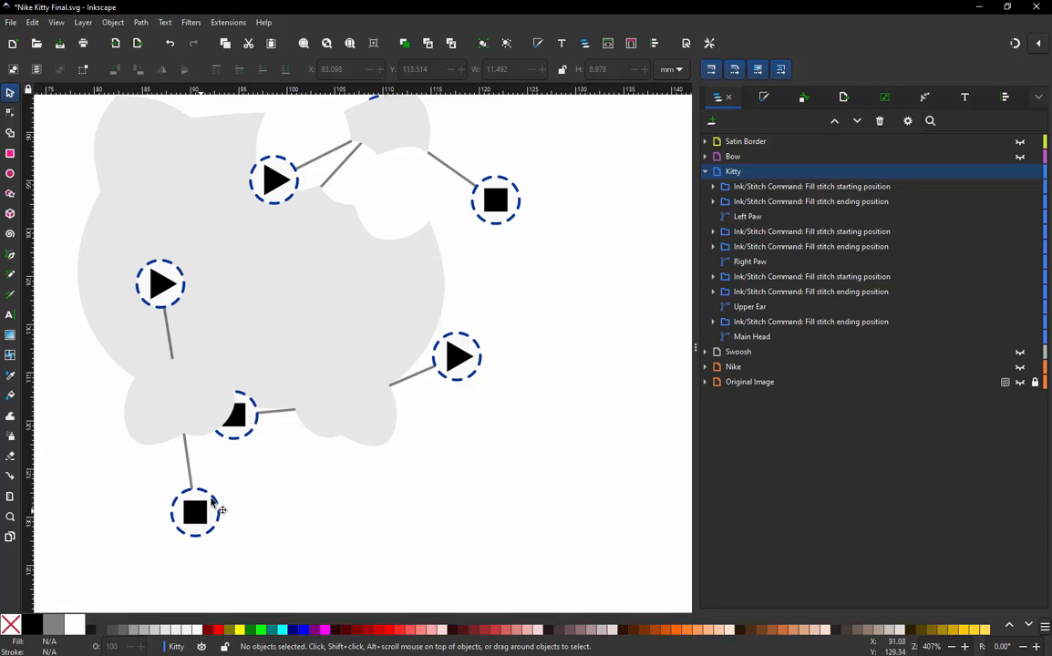
- Delete the Left Paw's ending command and move its starting marker over the Right Paw so its connector meets the Left Paw's inner edge
{"action": "left_click", "coordinate": [841, 201]}
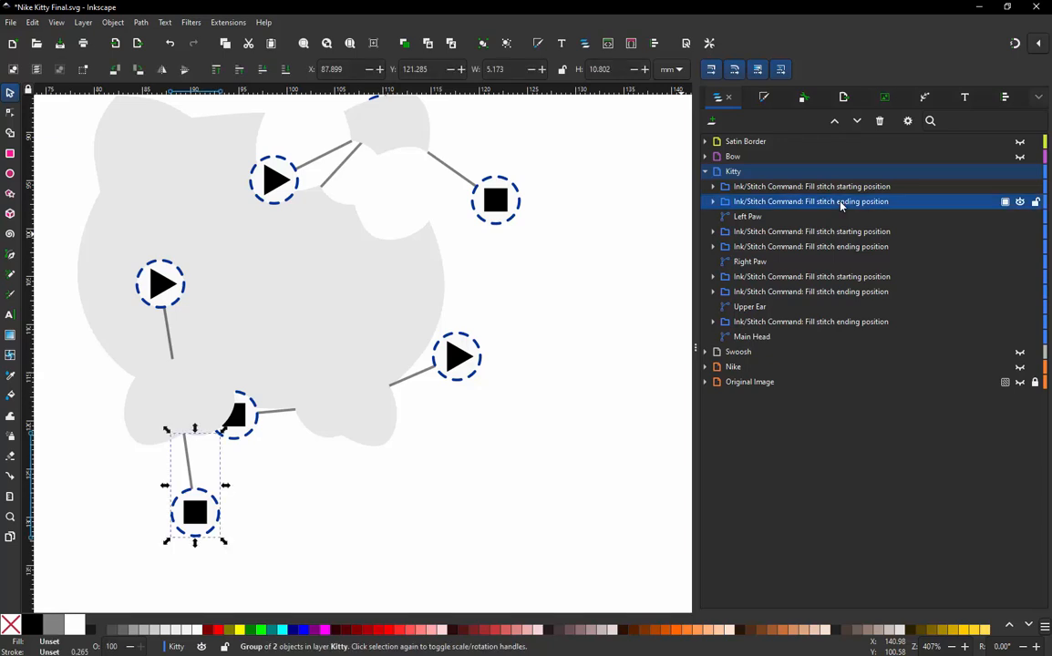
{"action": "key", "text": "Delete"}
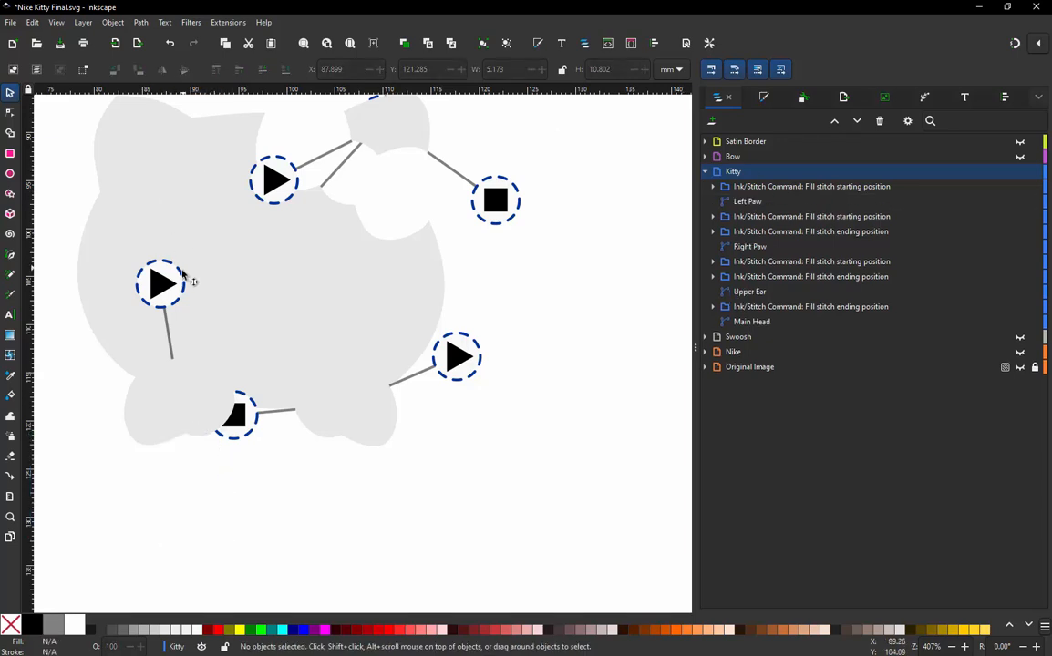
{"action": "mouse_move", "coordinate": [171, 314]}
{"action": "left_mouse_down"}
{"action": "mouse_move", "coordinate": [299, 365]}
{"action": "mouse_move", "coordinate": [321, 474]}
{"action": "left_mouse_up"}
{"action": "scroll", "coordinate": [270, 445], "scroll_direction": "up", "scroll_amount": 3}
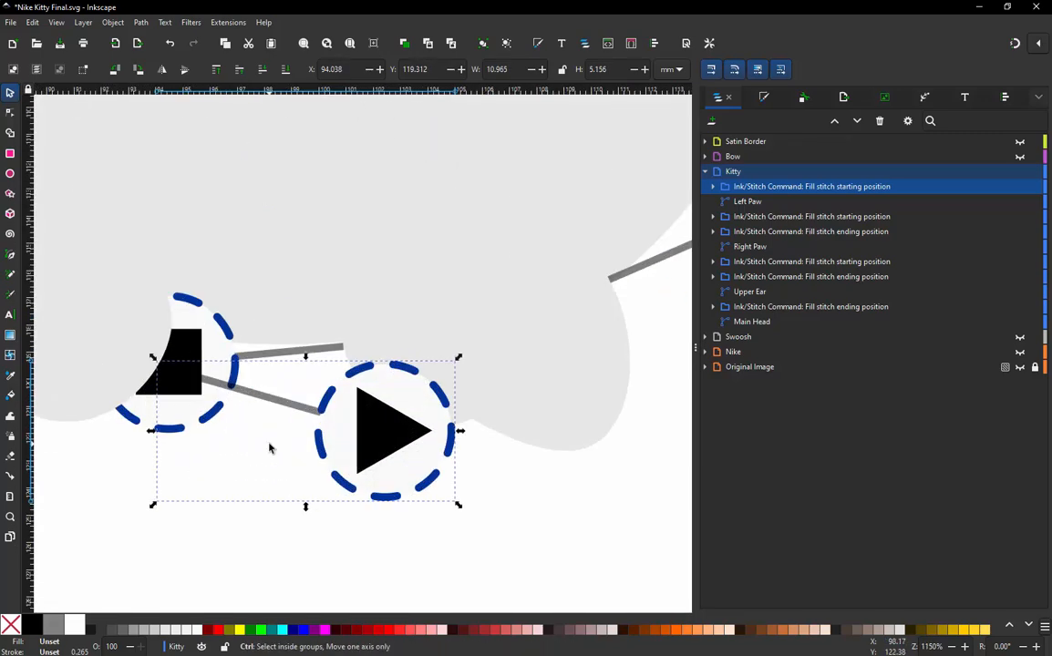
{"action": "scroll", "coordinate": [259, 446], "scroll_direction": "up", "scroll_amount": 2}
{"action": "mouse_move", "coordinate": [498, 420]}
{"action": "left_mouse_down"}
{"action": "mouse_move", "coordinate": [545, 360]}
{"action": "mouse_move", "coordinate": [555, 313]}
{"action": "mouse_move", "coordinate": [570, 305]}
{"action": "mouse_move", "coordinate": [558, 283]}
{"action": "left_mouse_up"}
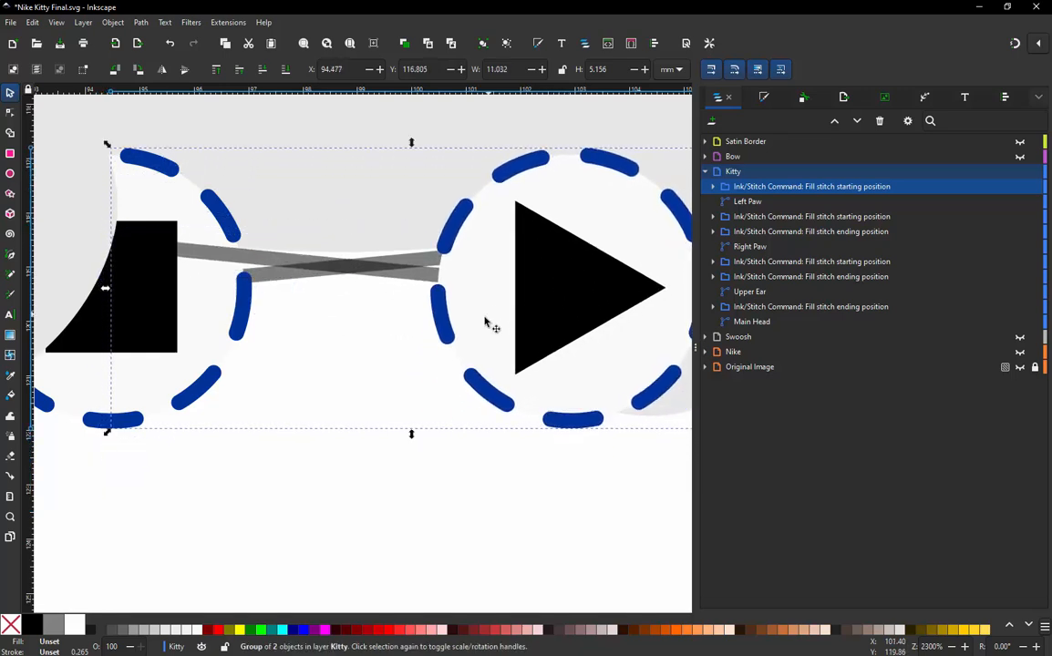
{"action": "scroll", "coordinate": [306, 417], "scroll_direction": "down", "scroll_amount": 4}
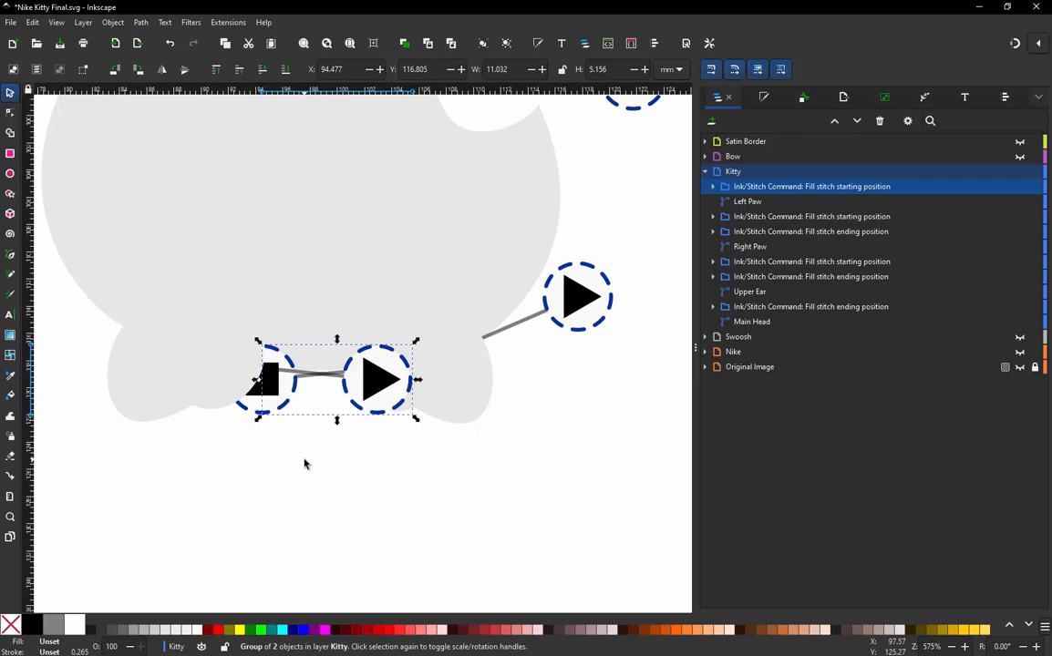
{"action": "key", "text": "ctrl"}
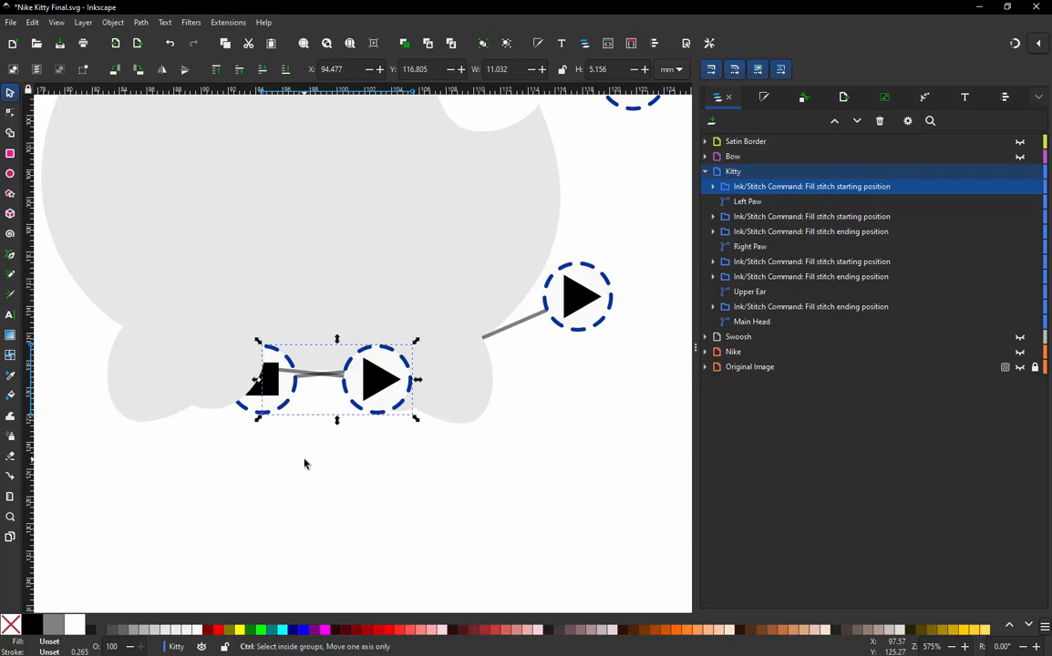
{"action": "left_click", "coordinate": [304, 455]}
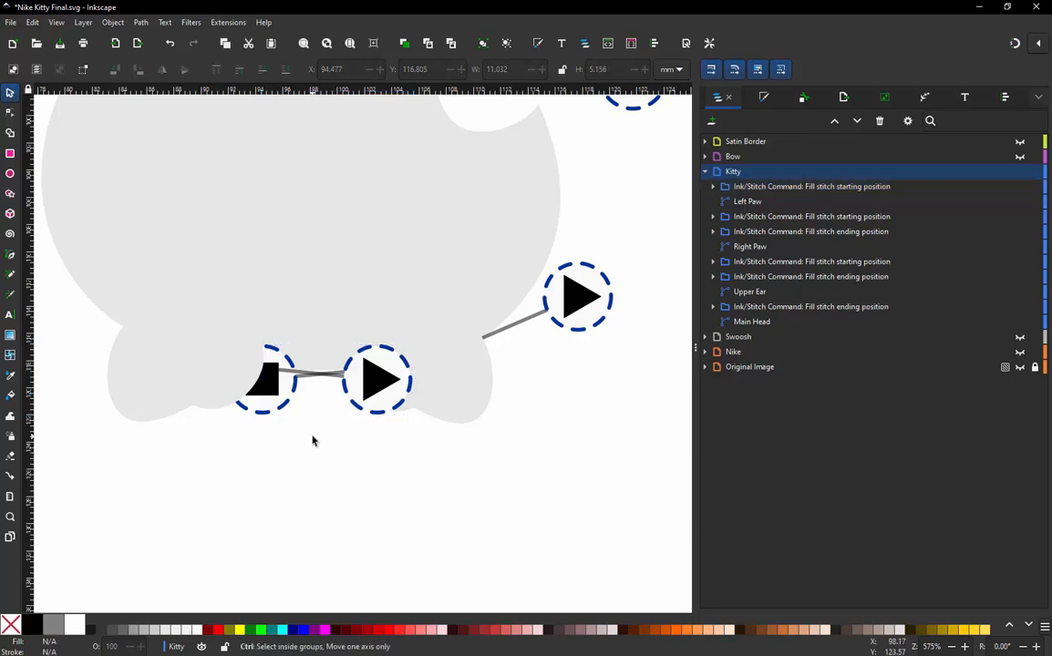
- Switch the drawing to Outline display mode with nothing selected
{"action": "scroll", "coordinate": [305, 440], "scroll_direction": "down", "scroll_amount": 2}
{"action": "scroll", "coordinate": [239, 411], "scroll_direction": "up", "scroll_amount": 1}
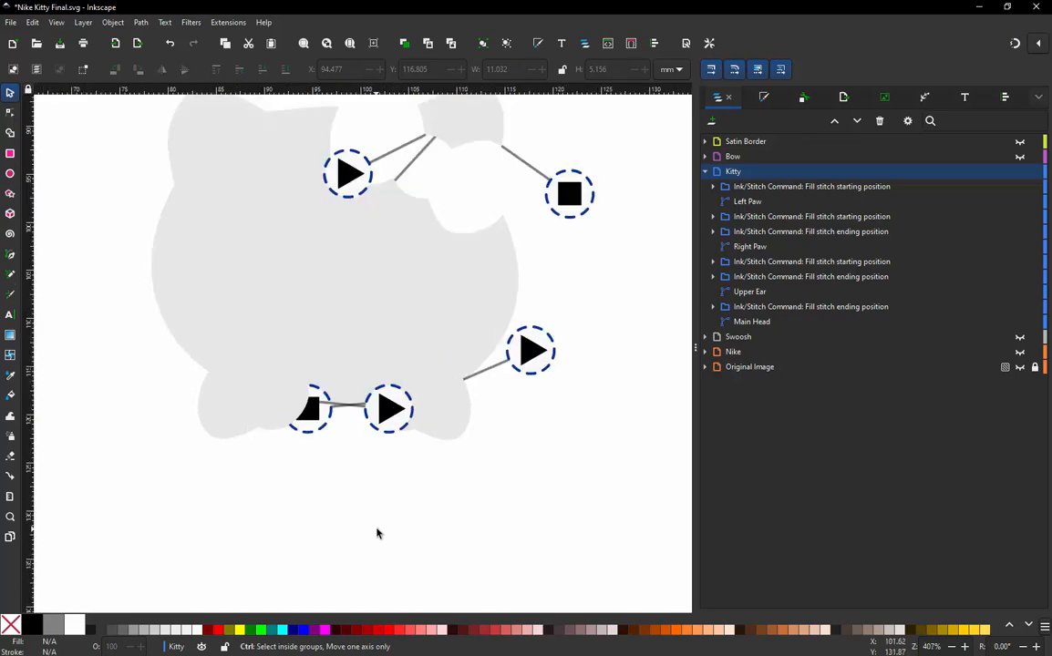
{"action": "scroll", "coordinate": [375, 533], "scroll_direction": "down", "scroll_amount": 1}
{"action": "scroll", "coordinate": [323, 299], "scroll_direction": "up", "scroll_amount": 1}
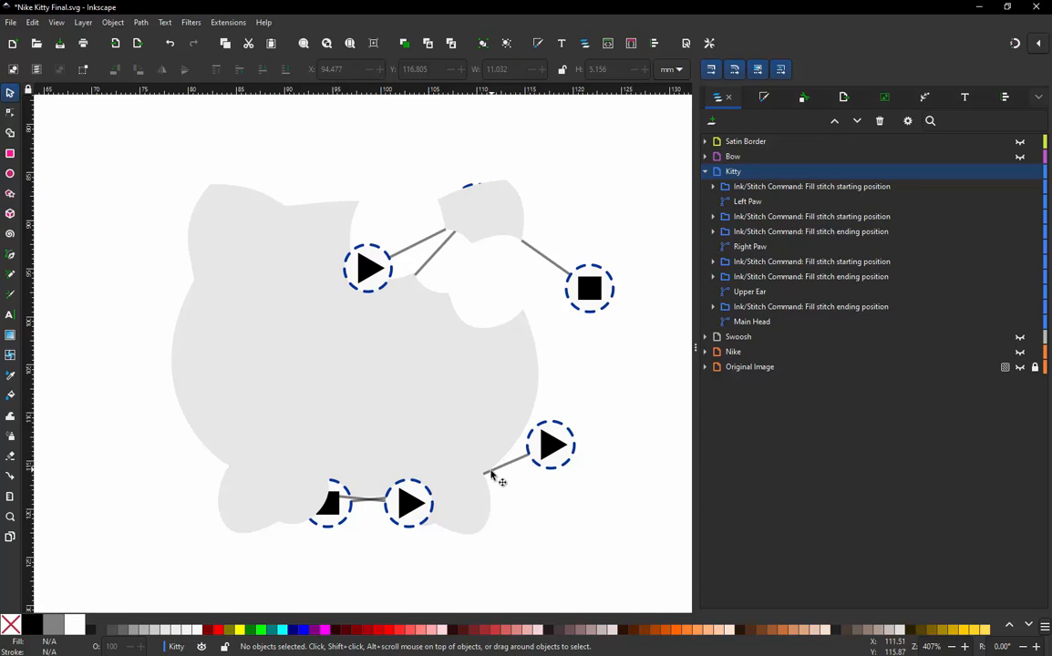
{"action": "left_click", "coordinate": [473, 524]}
{"action": "left_click", "coordinate": [289, 514]}
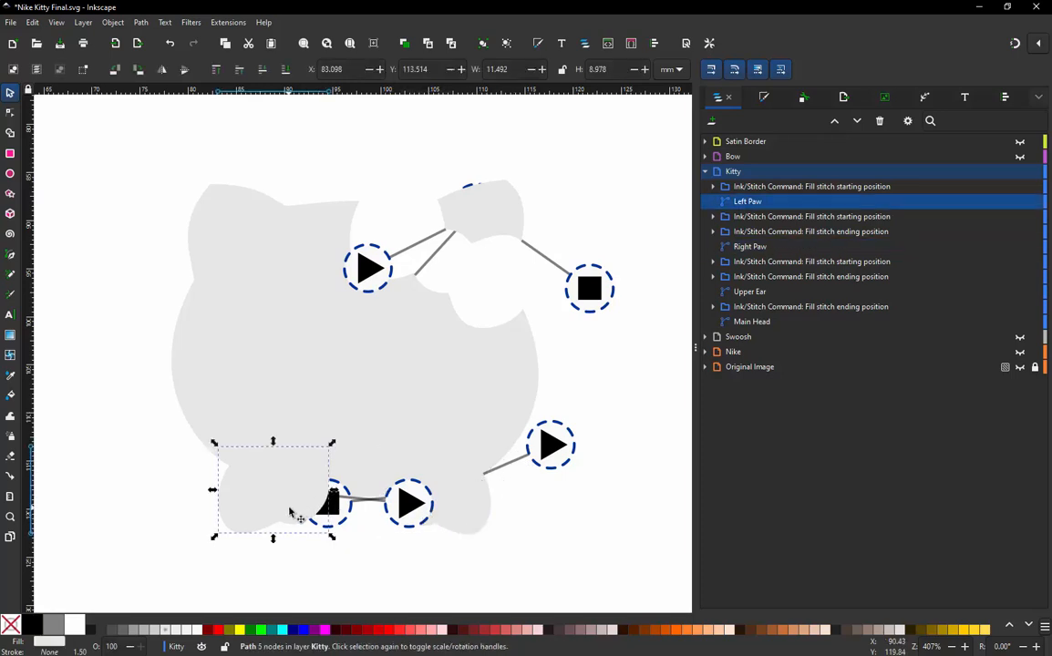
{"action": "left_click", "coordinate": [56, 21]}
{"action": "mouse_move", "coordinate": [73, 69]}
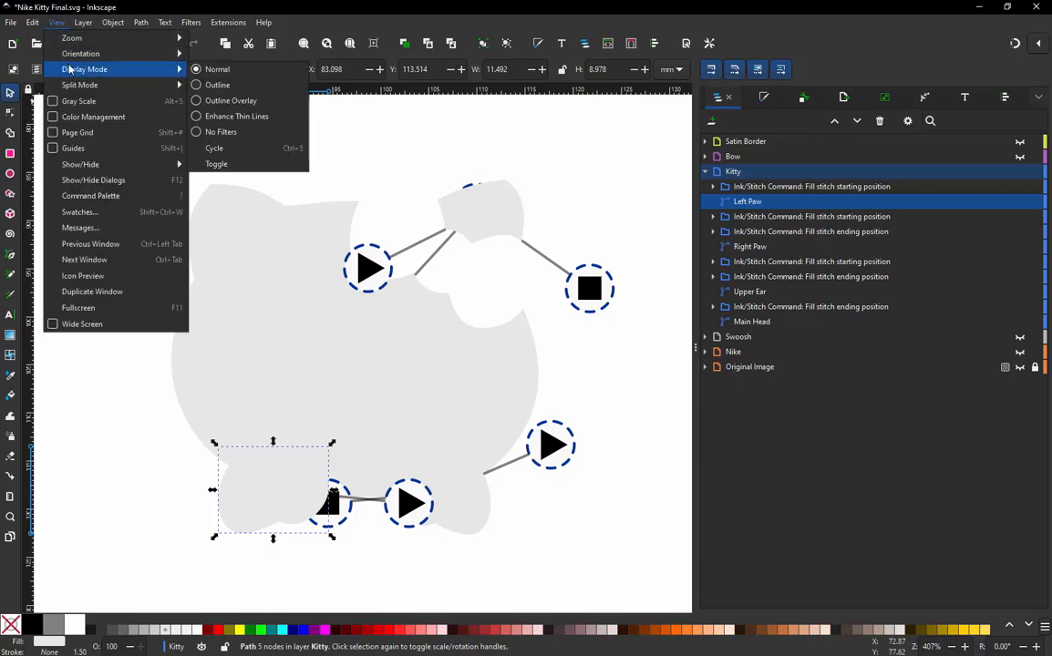
{"action": "left_click", "coordinate": [218, 85]}
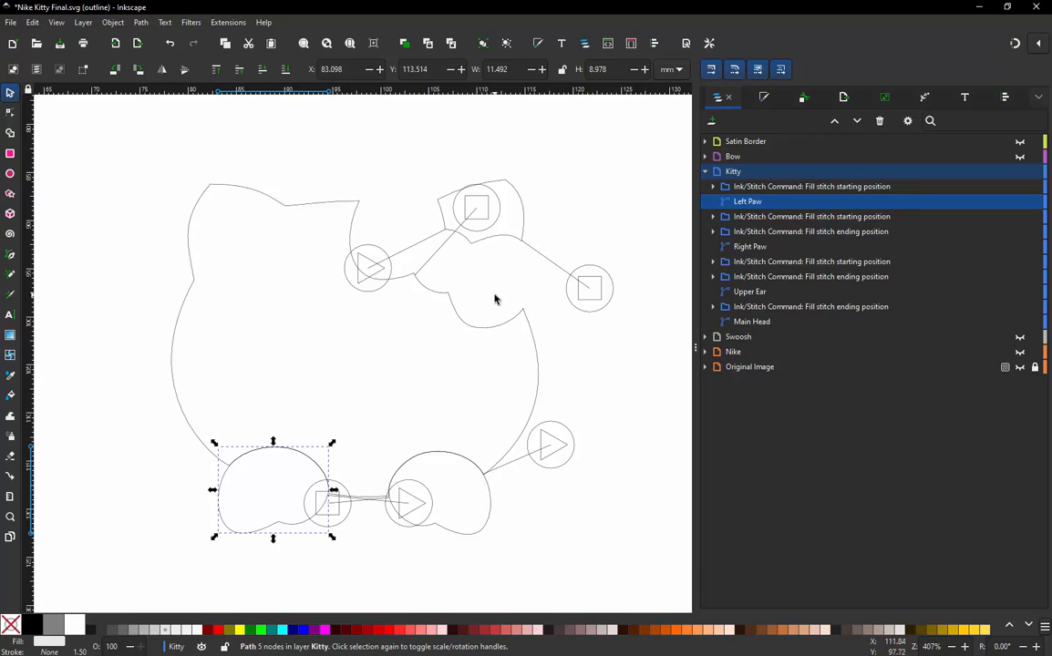
{"action": "key", "text": "Escape"}
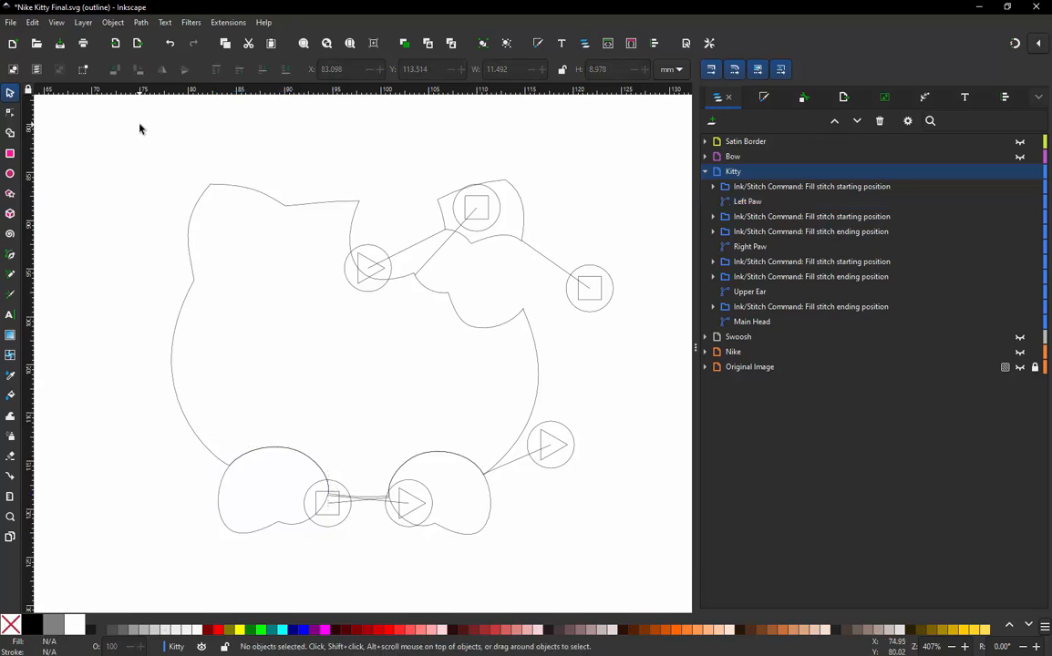
- Start a straight-segment Pen path at the Upper Ear's lower-right corner and route it through the bow gap to the head's corner below
{"action": "key", "text": "b"}
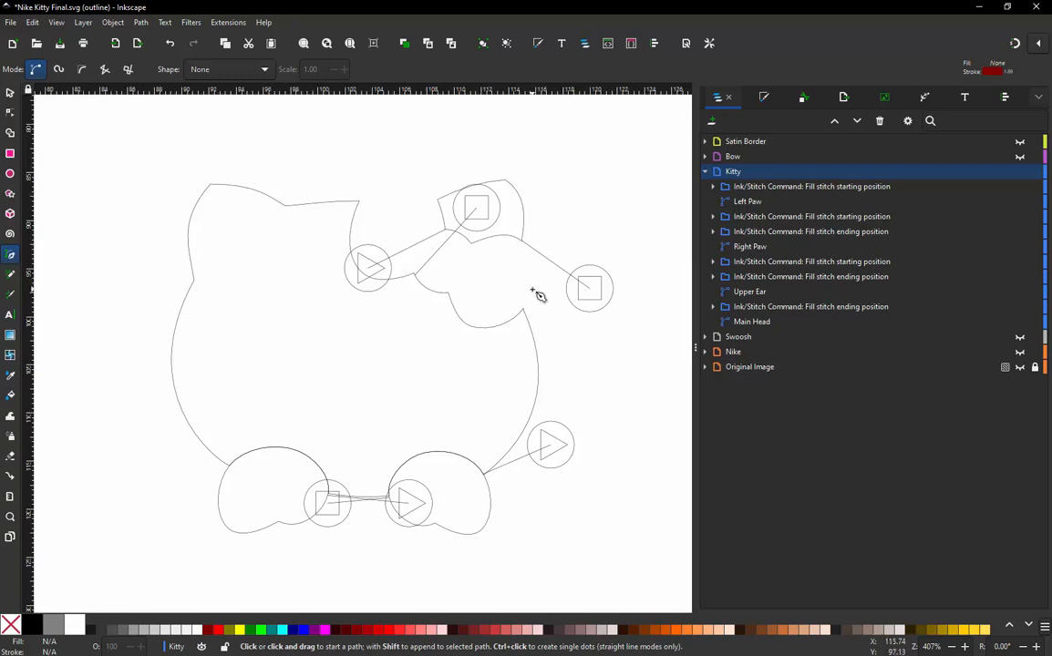
{"action": "scroll", "coordinate": [538, 295], "scroll_direction": "up", "scroll_amount": 3}
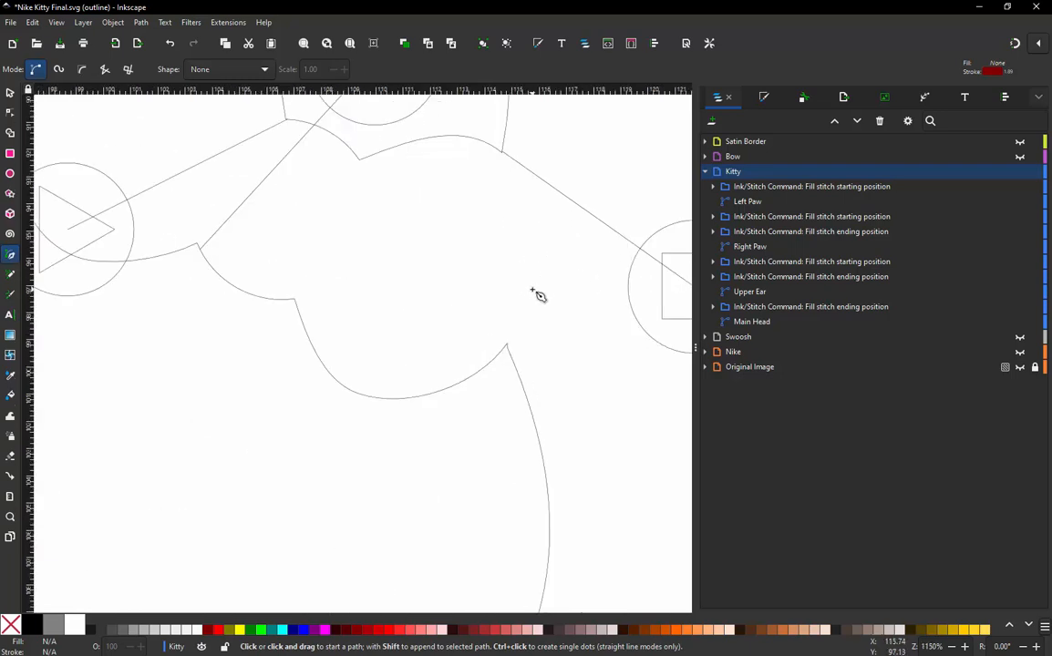
{"action": "left_click", "coordinate": [501, 153]}
{"action": "left_click", "coordinate": [461, 214]}
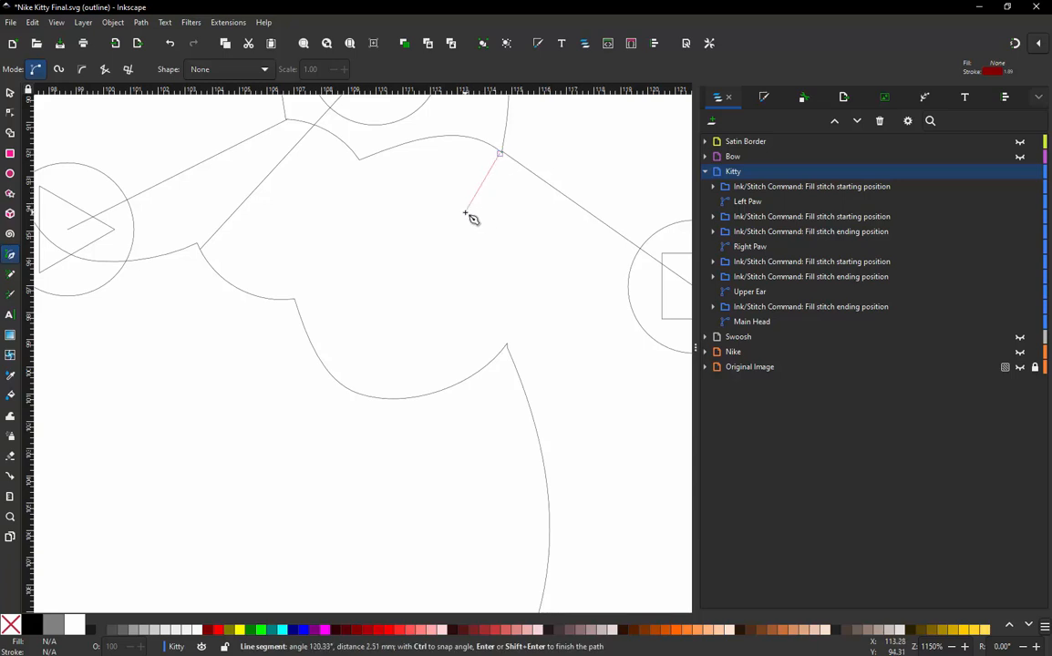
{"action": "left_click", "coordinate": [501, 326]}
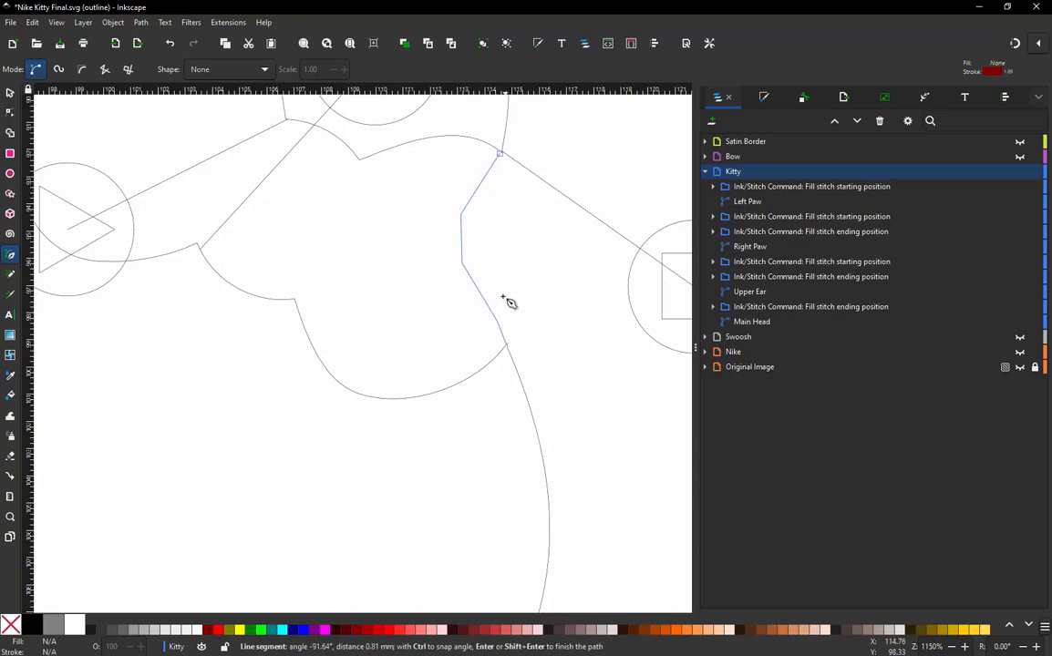
{"action": "scroll", "coordinate": [493, 277], "scroll_direction": "down", "scroll_amount": 4}
{"action": "scroll", "coordinate": [486, 405], "scroll_direction": "up", "scroll_amount": 1}
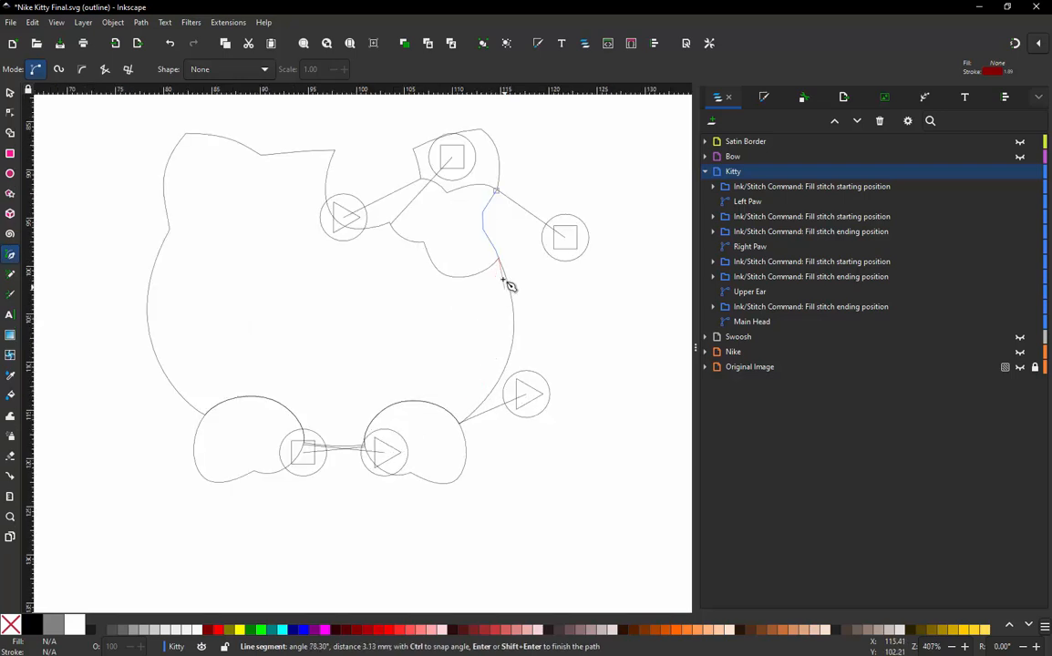
- Extend the path with a straight segment to the notch between the head and Right Paw, and finish it there
{"action": "scroll", "coordinate": [463, 432], "scroll_direction": "up", "scroll_amount": 3}
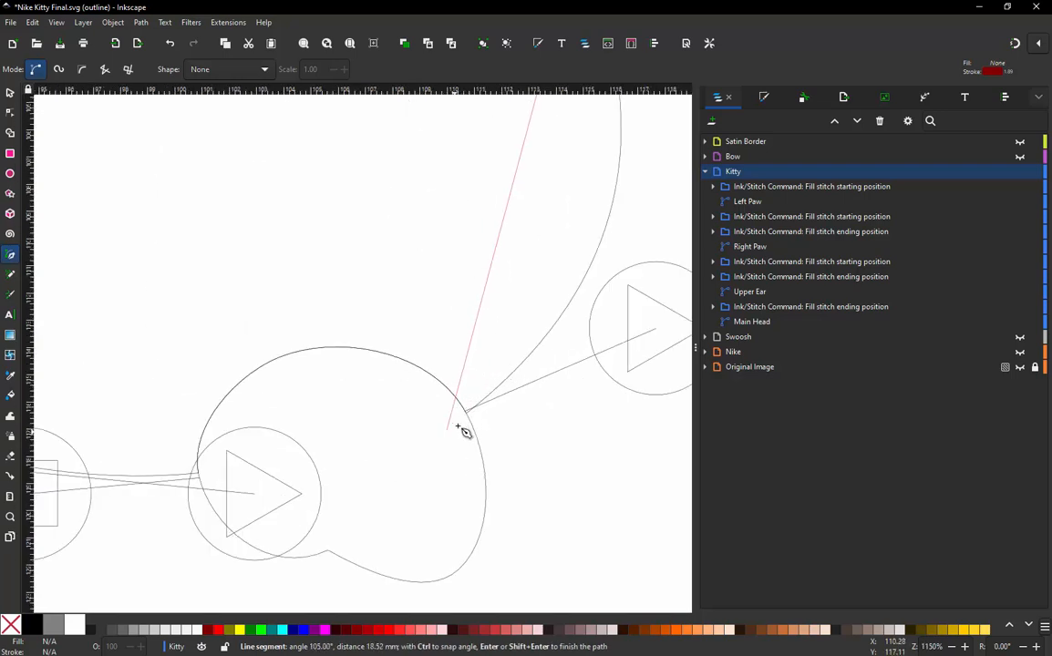
{"action": "left_click", "coordinate": [469, 414]}
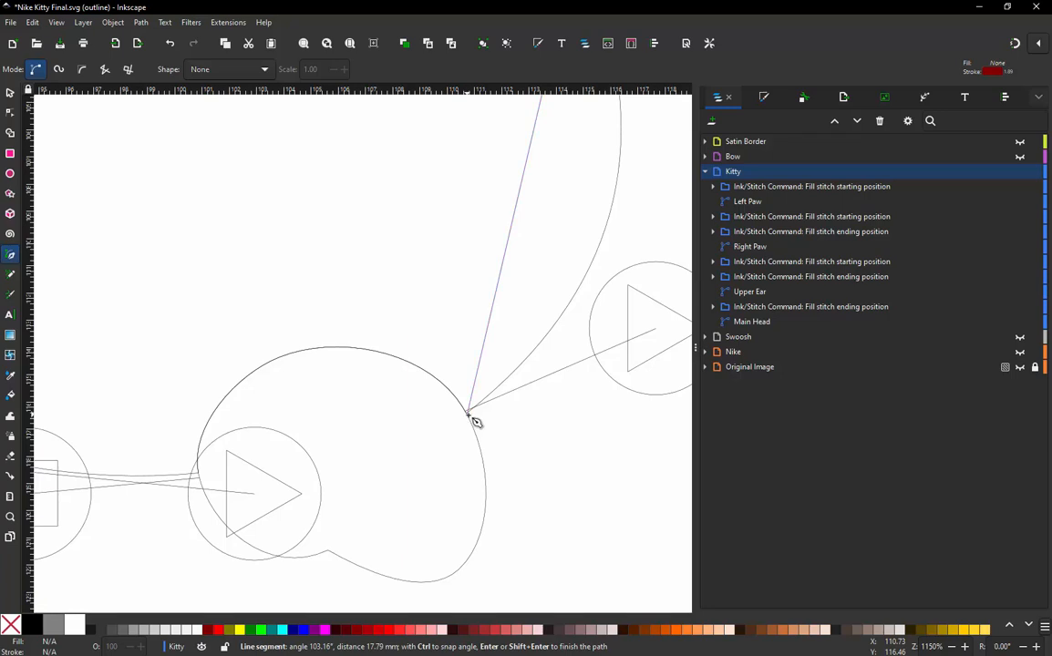
{"action": "scroll", "coordinate": [487, 412], "scroll_direction": "down", "scroll_amount": 2}
{"action": "scroll", "coordinate": [490, 414], "scroll_direction": "up", "scroll_amount": 1}
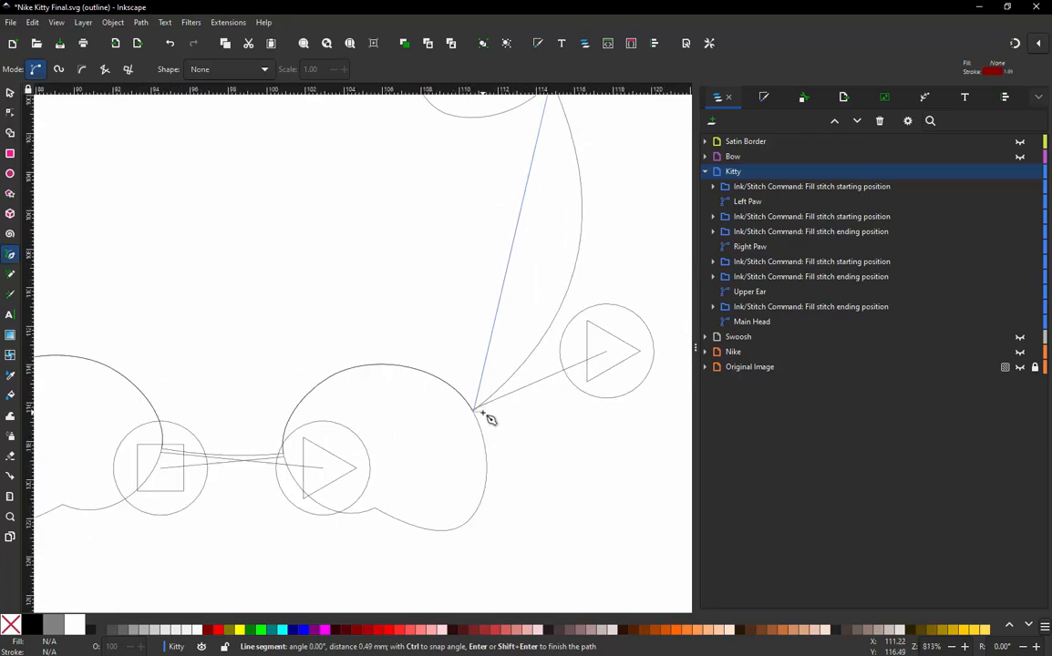
{"action": "scroll", "coordinate": [490, 418], "scroll_direction": "down", "scroll_amount": 1}
{"action": "key", "text": "Return"}
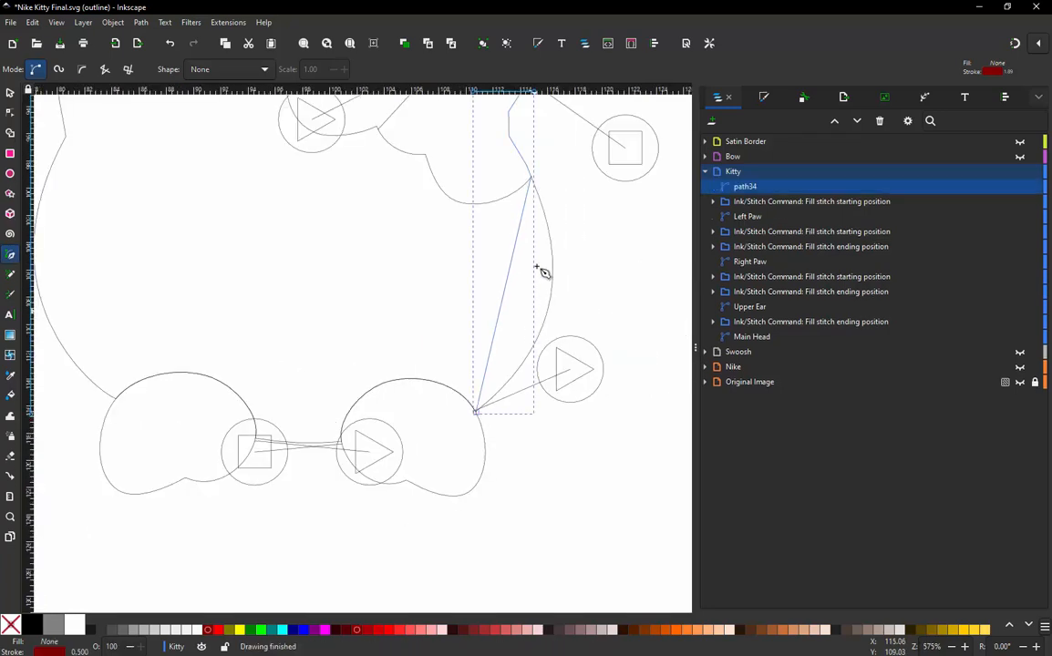
{"action": "scroll", "coordinate": [502, 388], "scroll_direction": "down", "scroll_amount": 2}
{"action": "scroll", "coordinate": [496, 259], "scroll_direction": "up", "scroll_amount": 1}
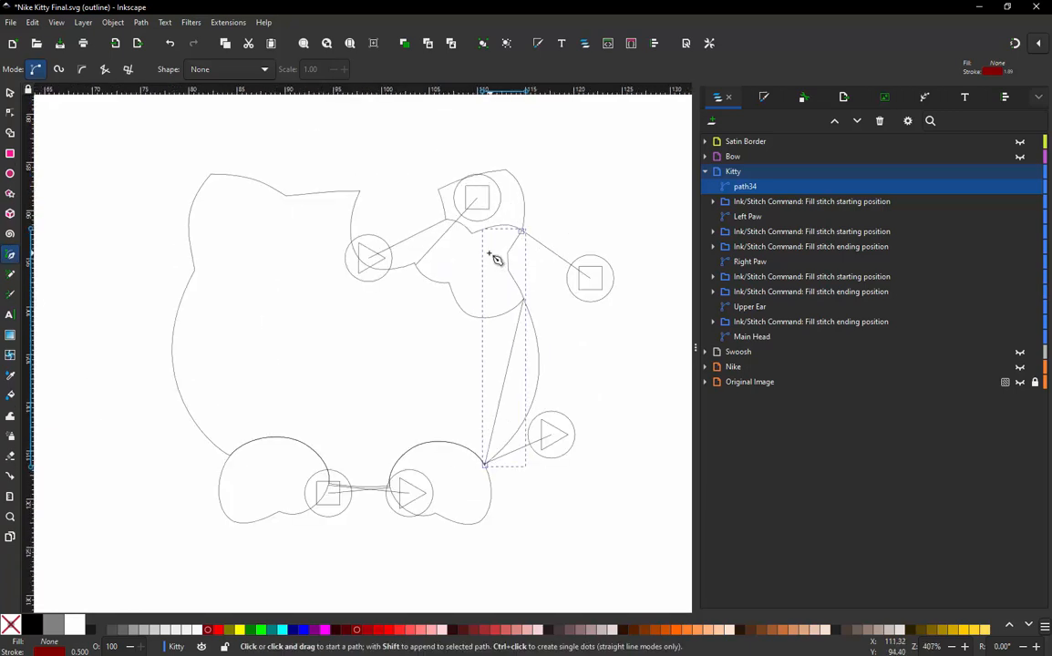
- Check the new connecting path's stroke width and dash pattern, and deselect it
{"action": "left_click", "coordinate": [764, 98]}
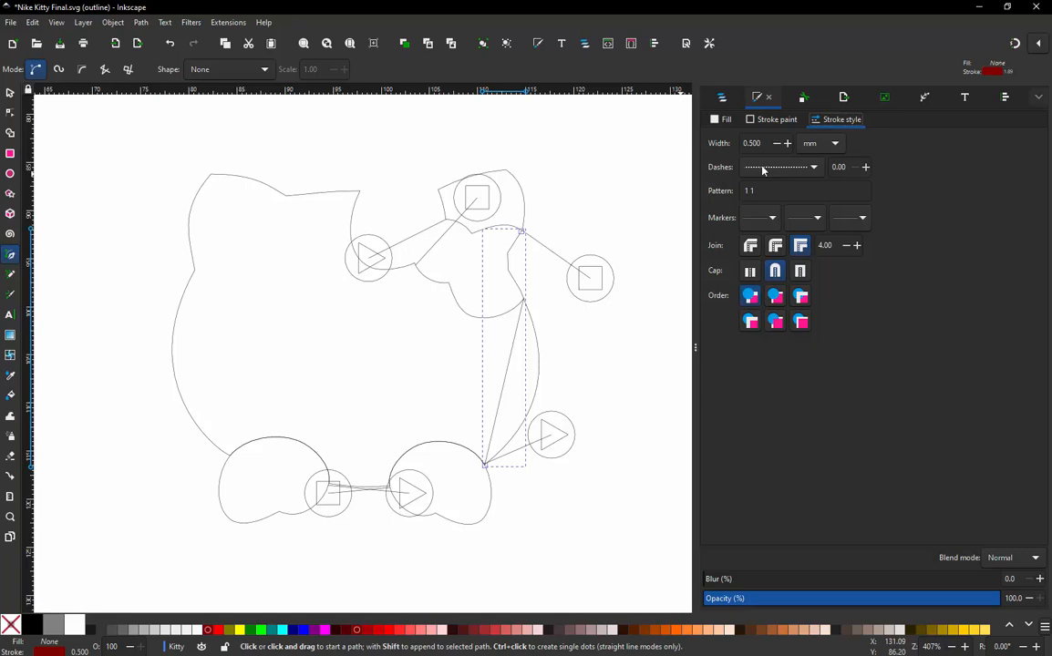
{"action": "scroll", "coordinate": [517, 267], "scroll_direction": "up", "scroll_amount": 3}
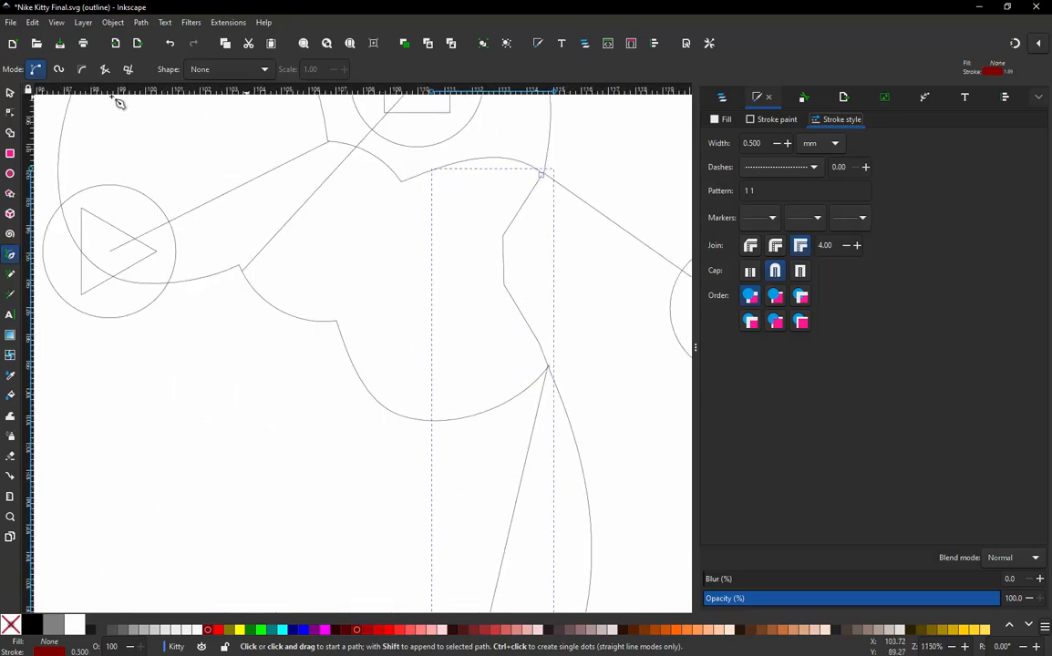
{"action": "left_click", "coordinate": [10, 94]}
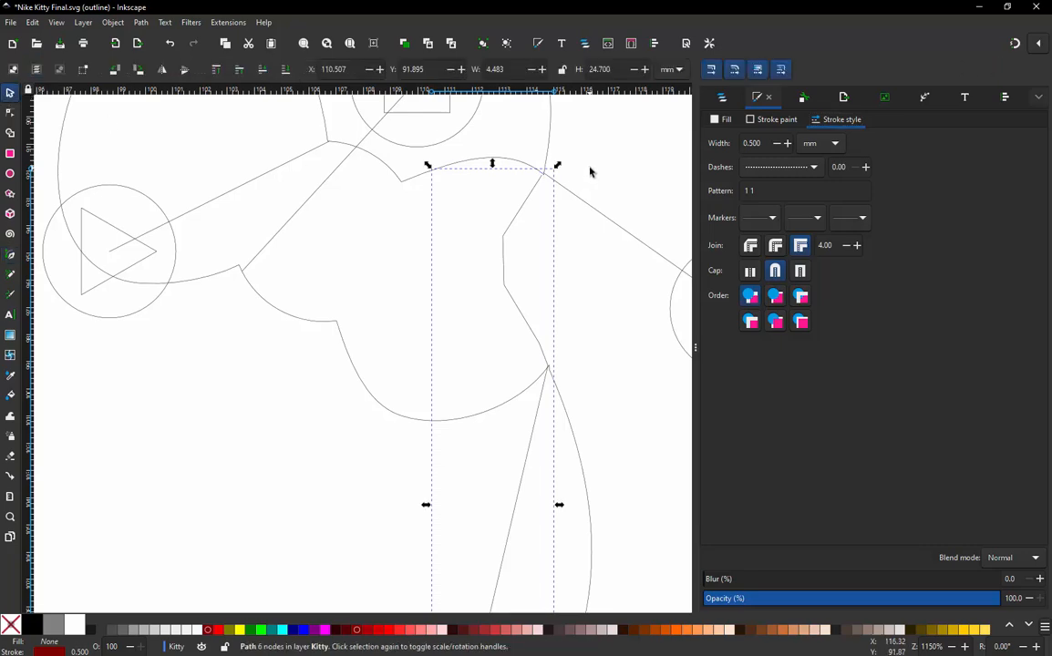
{"action": "key", "text": "Escape"}
{"action": "scroll", "coordinate": [478, 176], "scroll_direction": "down", "scroll_amount": 3}
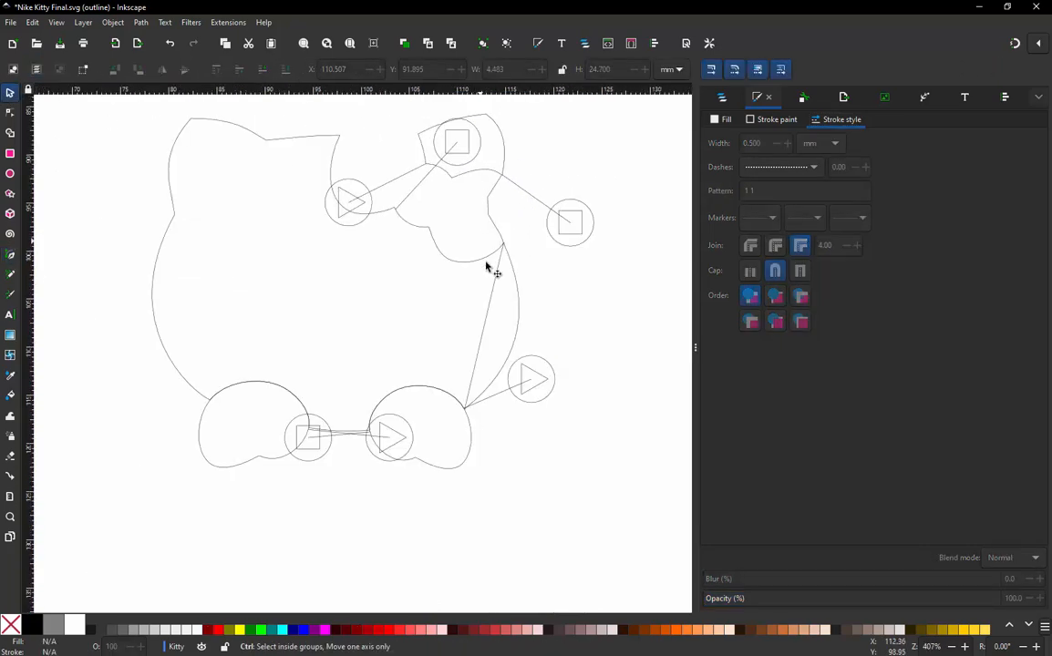
{"action": "scroll", "coordinate": [502, 324], "scroll_direction": "up", "scroll_amount": 2}
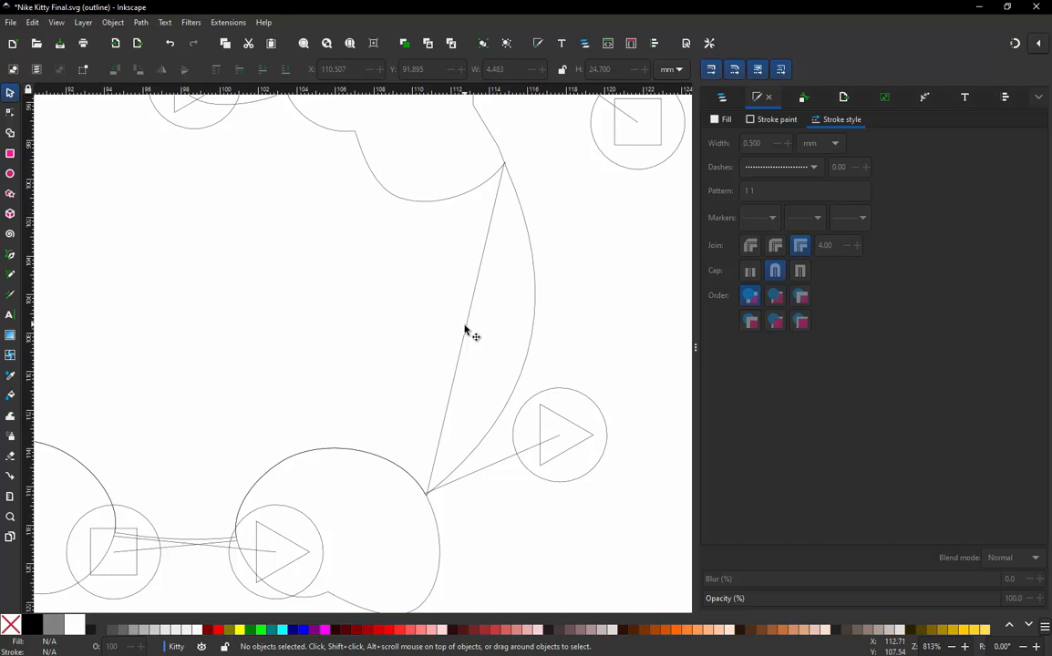
- Bend the connecting path's long straight segment to follow the head's right outline, refine its upper handle, and deselect the path
{"action": "double_click", "coordinate": [468, 332]}
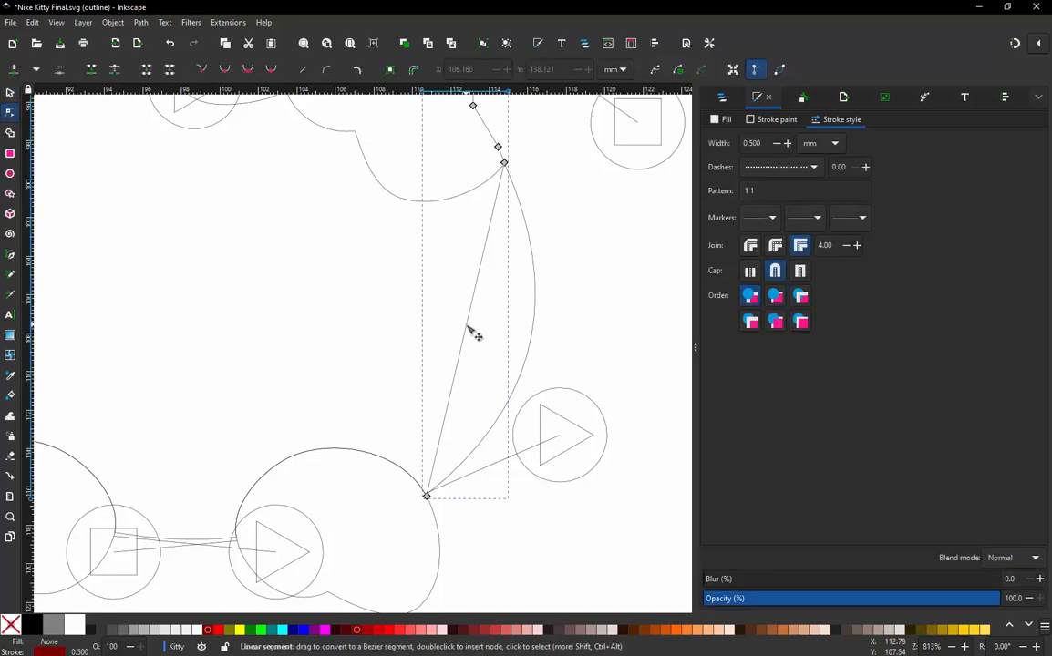
{"action": "left_click_drag", "start_coordinate": [472, 332], "coordinate": [523, 358]}
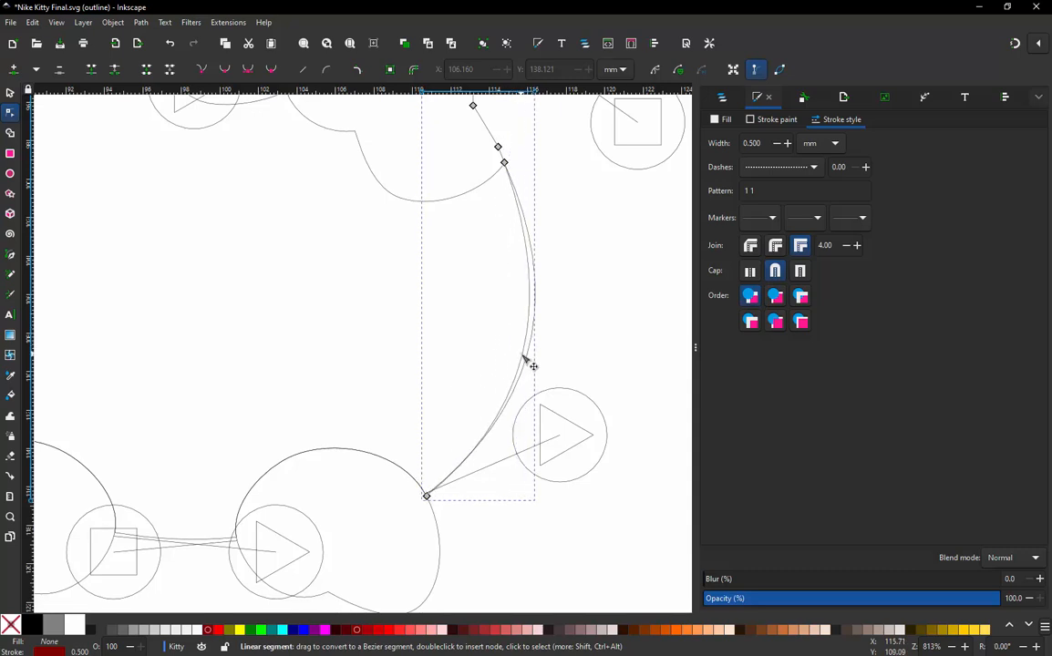
{"action": "left_click", "coordinate": [504, 163]}
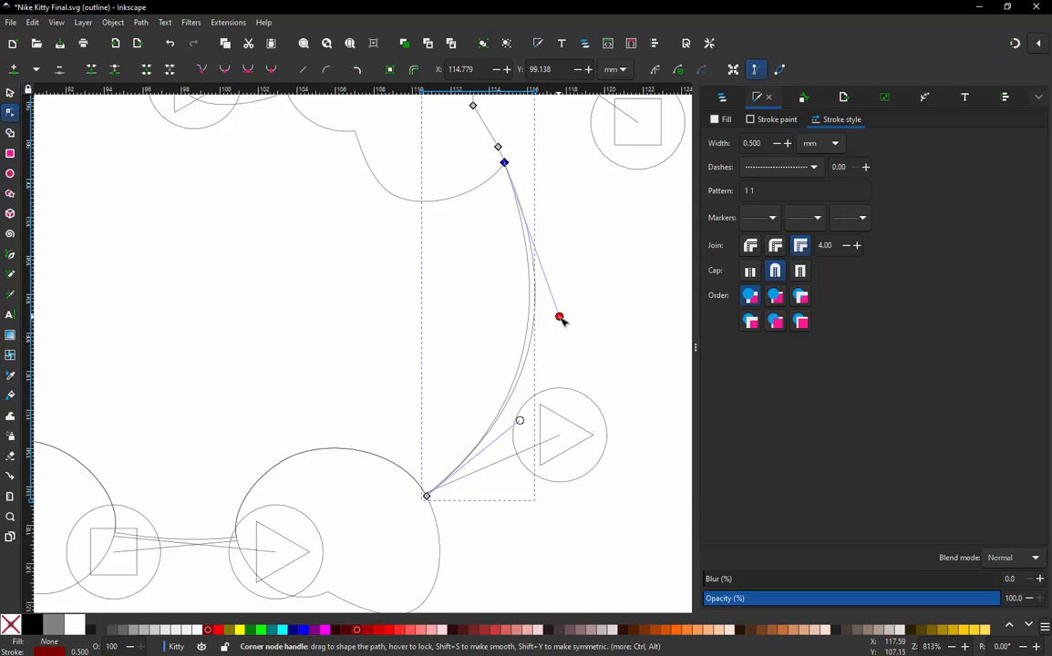
{"action": "left_click_drag", "start_coordinate": [561, 319], "coordinate": [571, 312]}
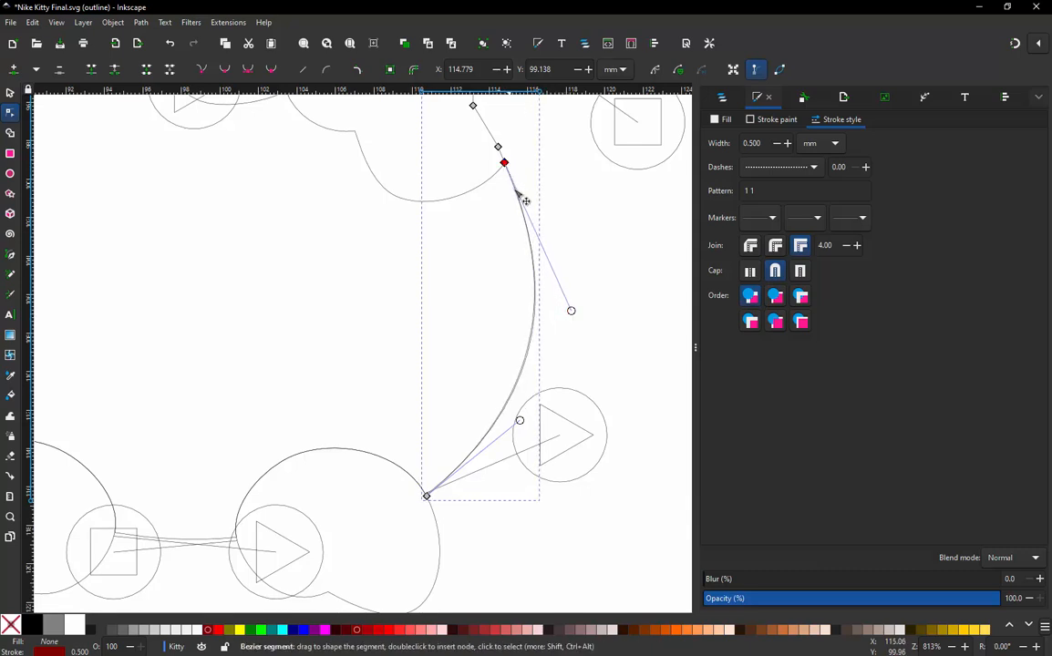
{"action": "scroll", "coordinate": [522, 333], "scroll_direction": "up", "scroll_amount": 3}
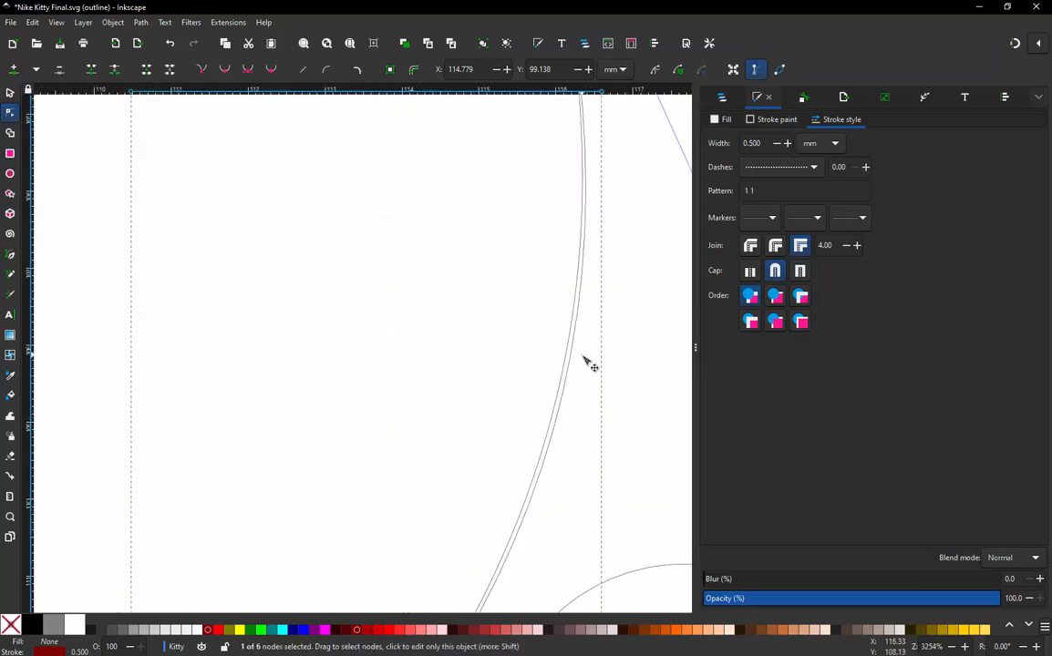
{"action": "scroll", "coordinate": [572, 376], "scroll_direction": "down", "scroll_amount": 3}
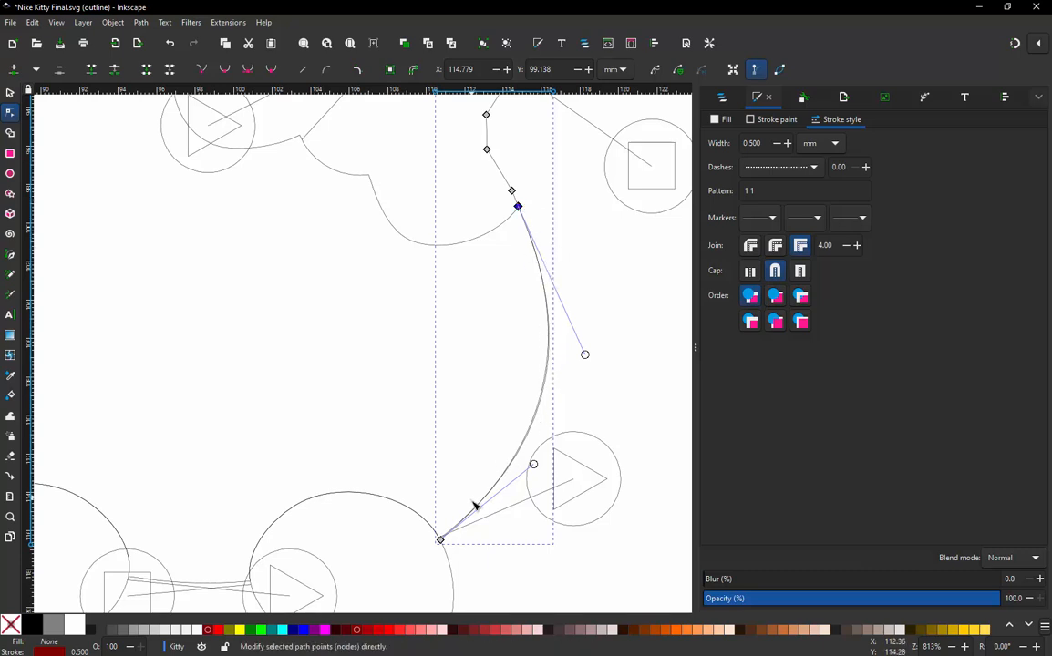
{"action": "left_click", "coordinate": [10, 93]}
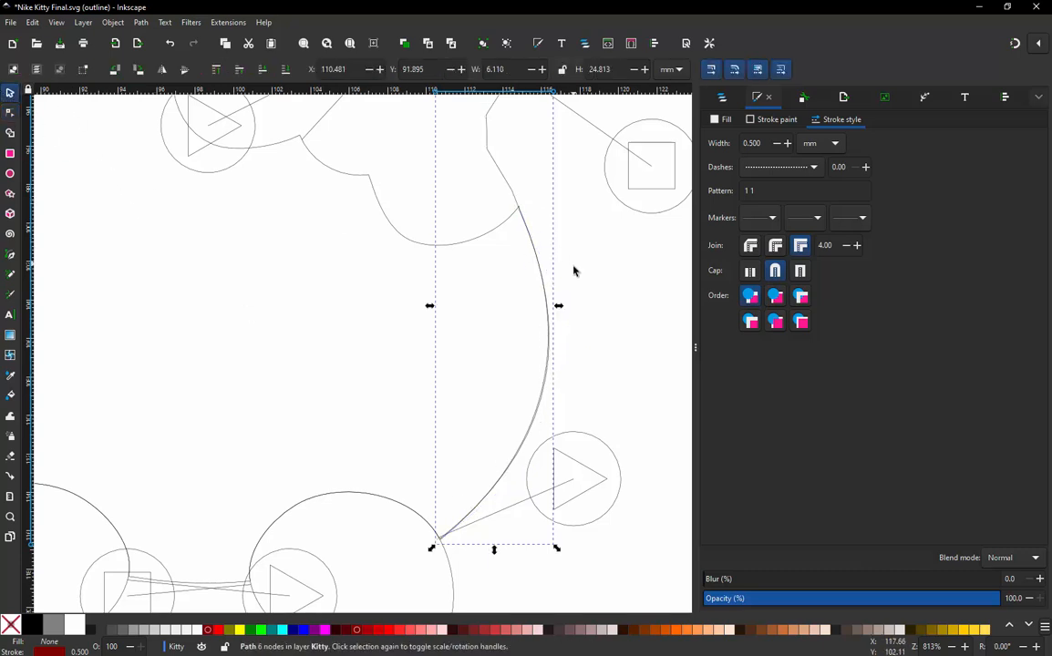
{"action": "left_click", "coordinate": [583, 279]}
{"action": "scroll", "coordinate": [583, 279], "scroll_direction": "down", "scroll_amount": 1}
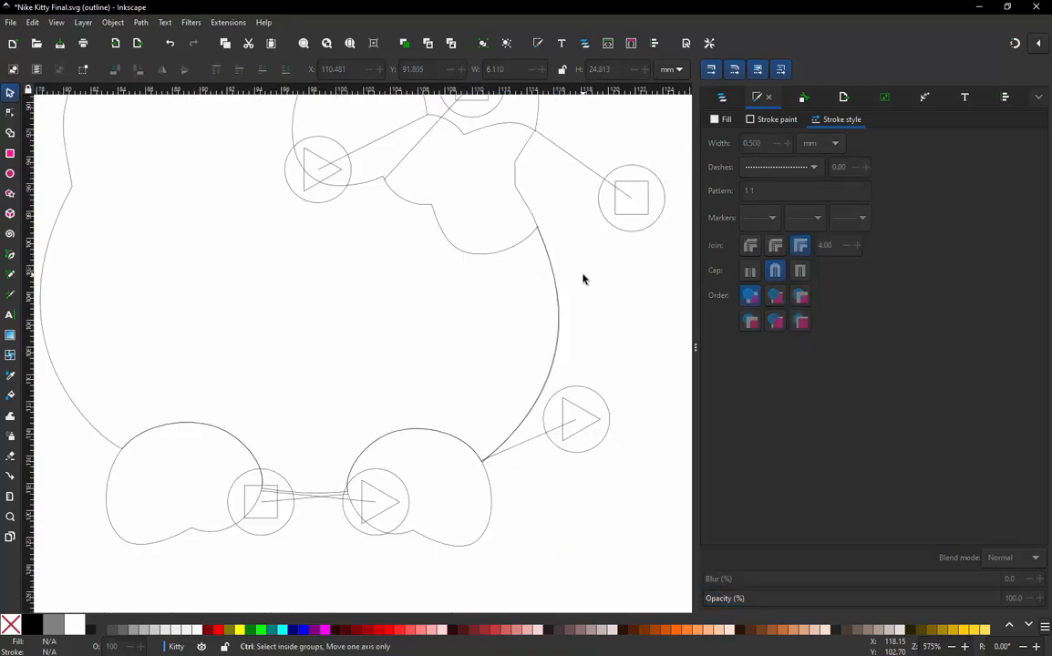
- Reorder the ear-to-paw connecting path in the Kitty layer so it sits directly below Right Paw and above the Upper Ear's fill commands
{"action": "left_click", "coordinate": [722, 102]}
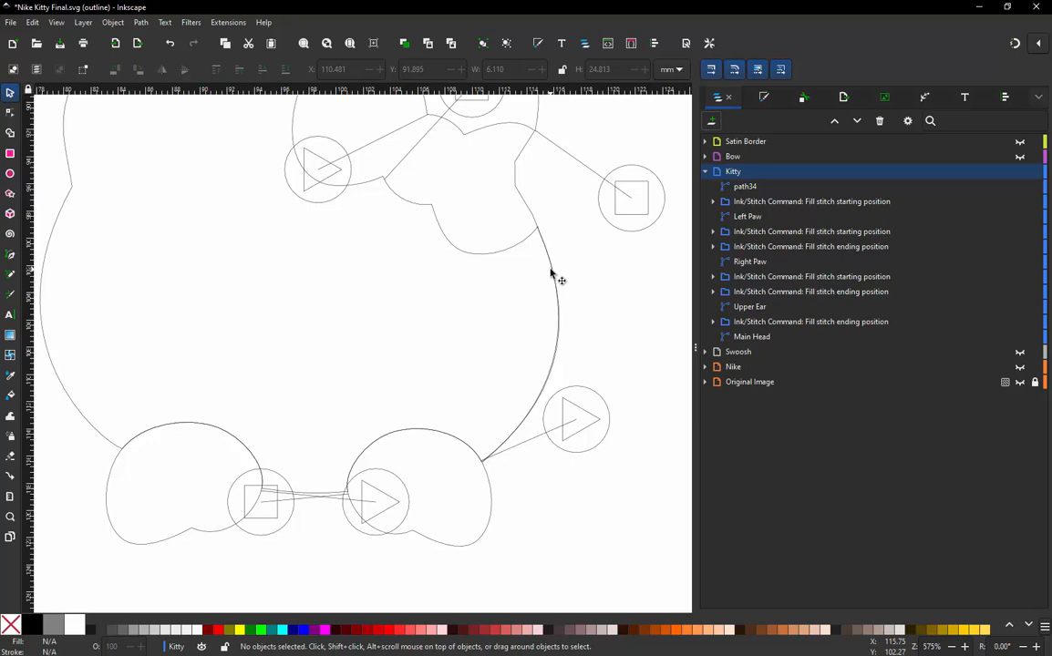
{"action": "scroll", "coordinate": [476, 363], "scroll_direction": "down", "scroll_amount": 1}
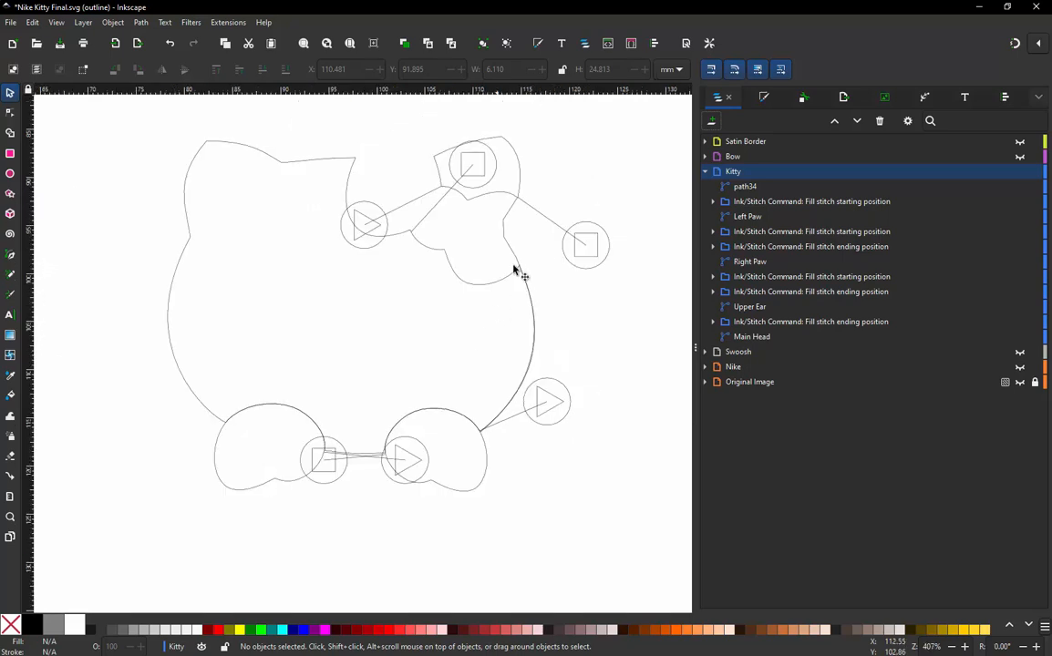
{"action": "left_click", "coordinate": [526, 169]}
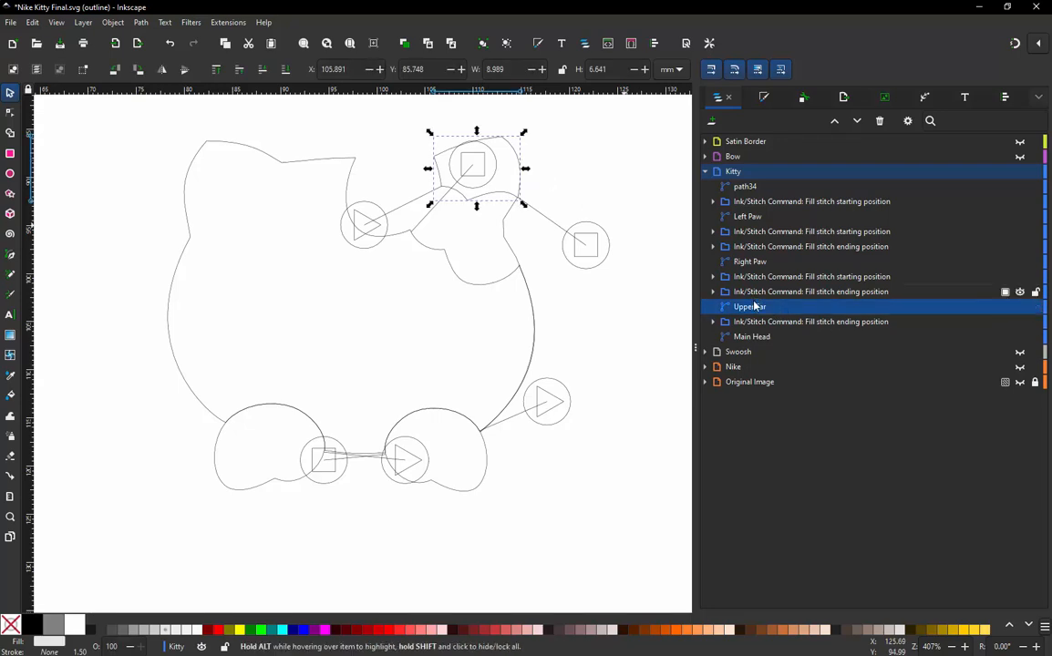
{"action": "left_click", "coordinate": [511, 253]}
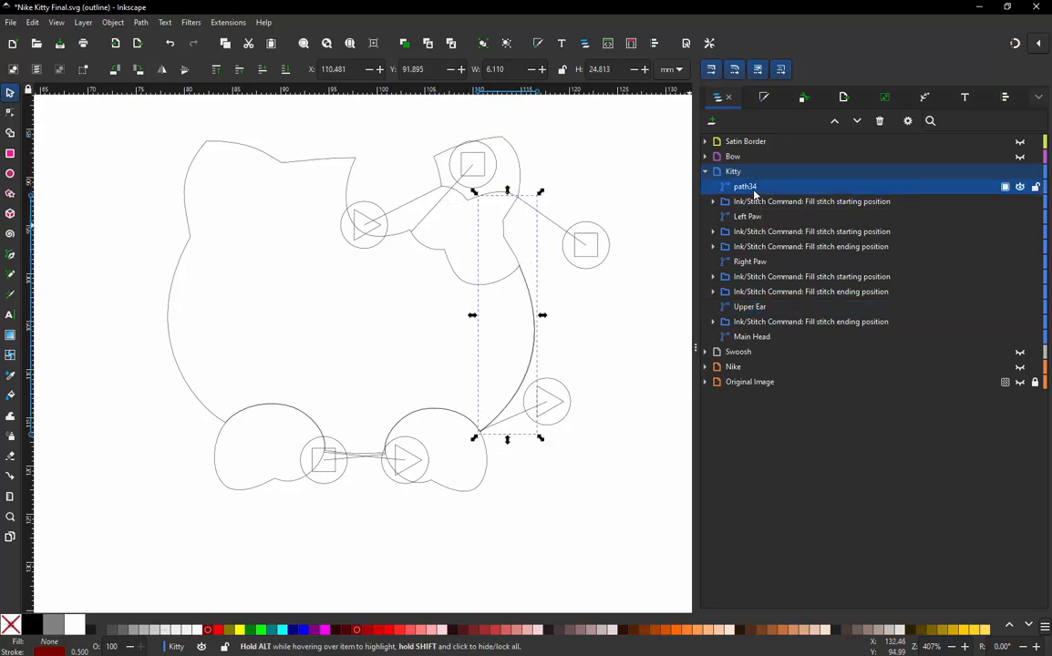
{"action": "left_click_drag", "start_coordinate": [752, 188], "coordinate": [781, 269]}
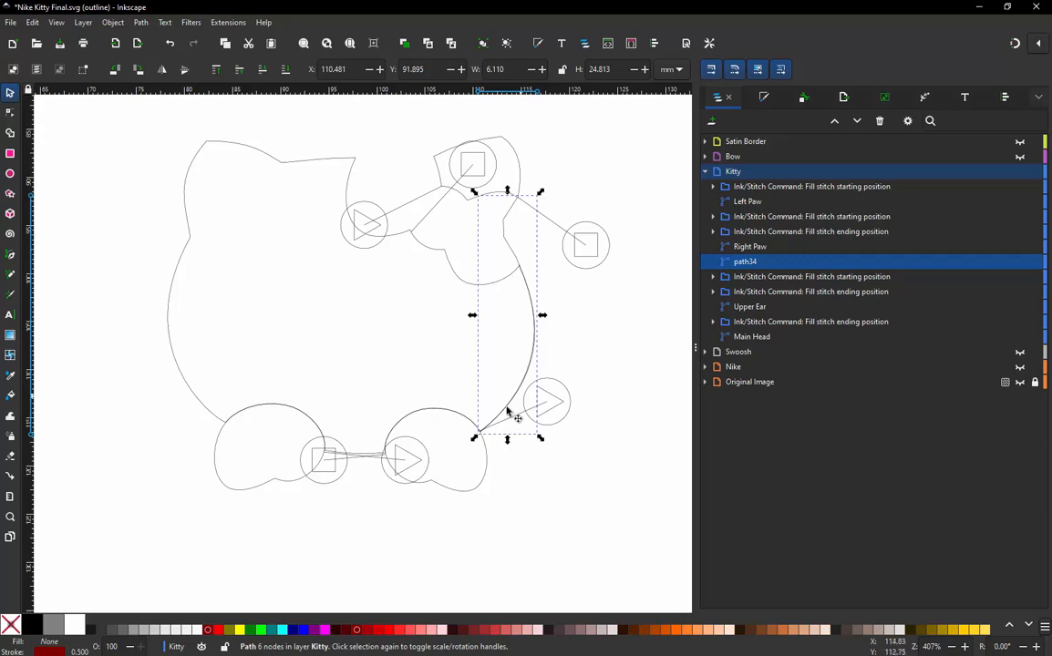
- Draw a straight Pen path about 6.4 mm long from the Right Paw's inner edge to the Left Paw's inner edge
{"action": "left_click", "coordinate": [743, 246]}
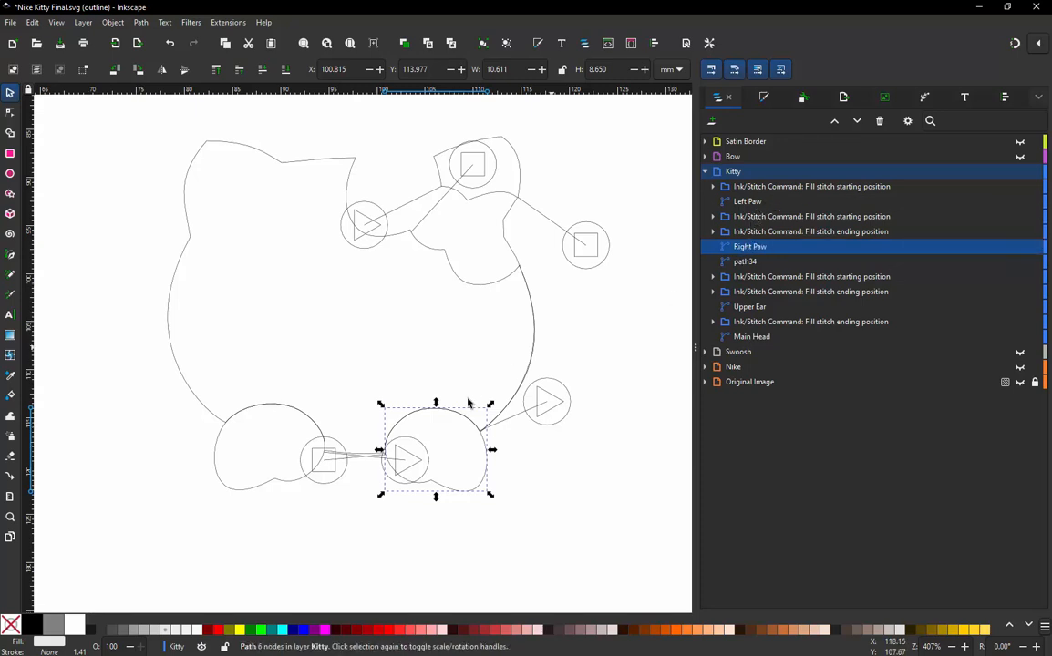
{"action": "scroll", "coordinate": [338, 470], "scroll_direction": "up", "scroll_amount": 1}
{"action": "scroll", "coordinate": [337, 470], "scroll_direction": "up", "scroll_amount": 3}
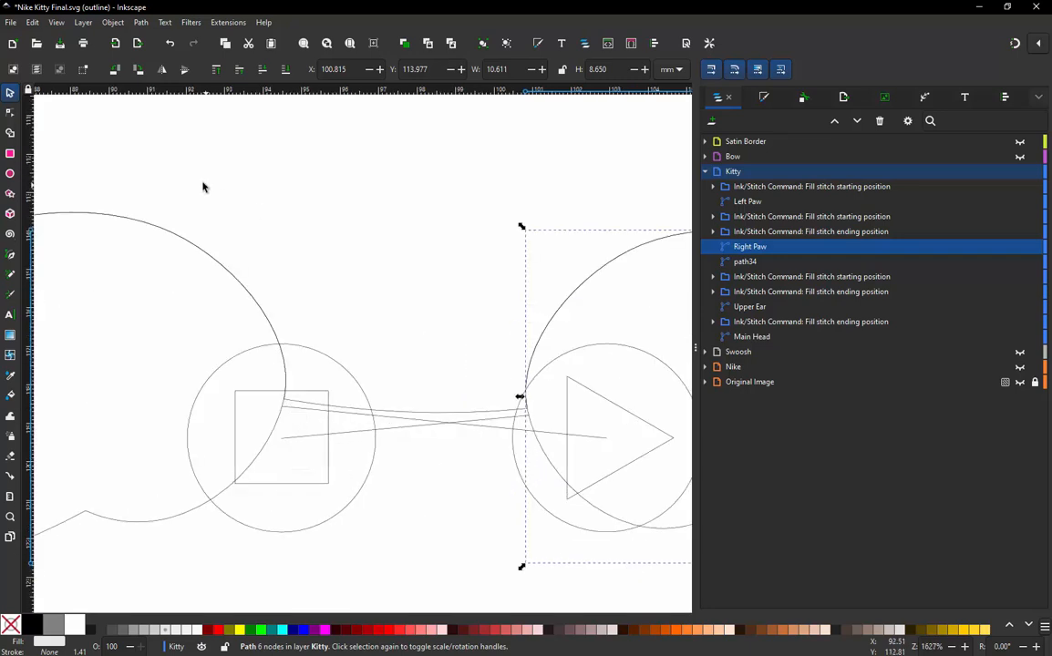
{"action": "key", "text": "b"}
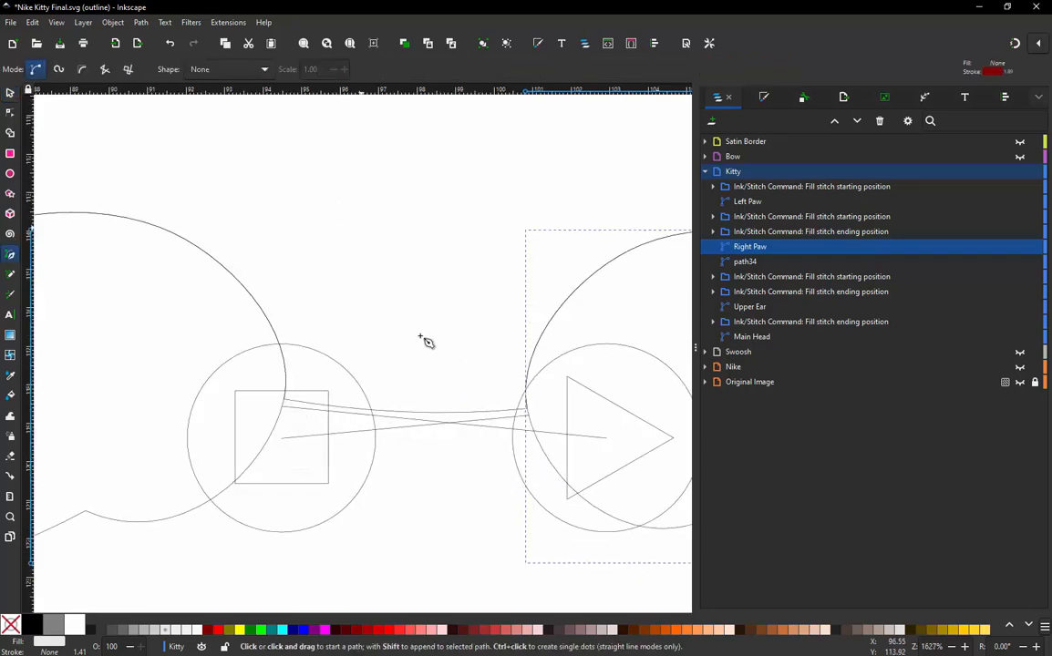
{"action": "left_click", "coordinate": [529, 416]}
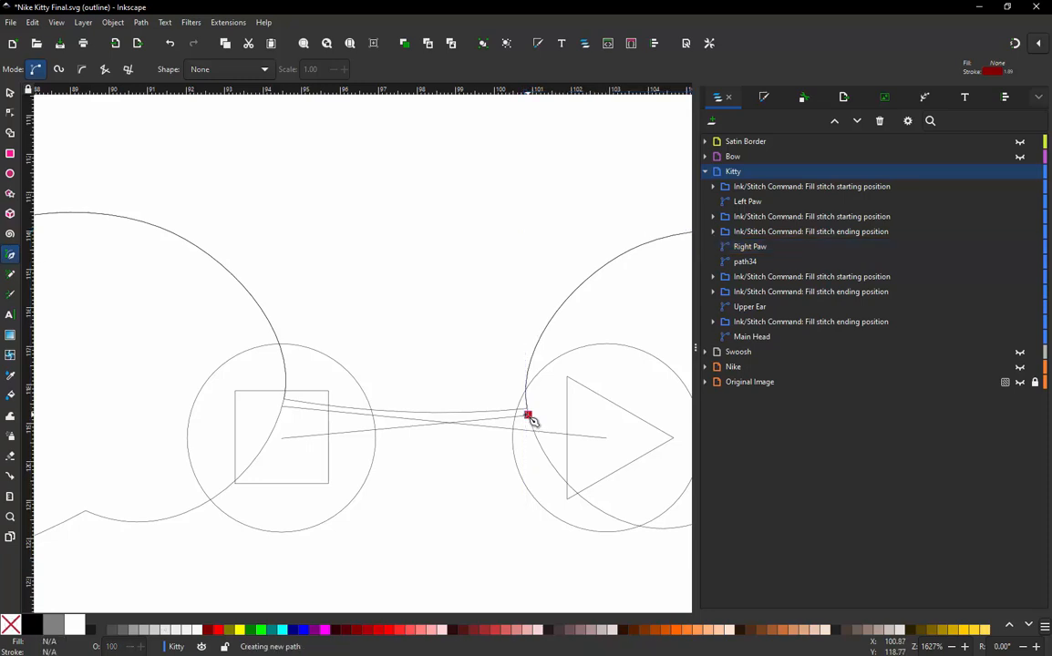
{"action": "left_click", "coordinate": [282, 408]}
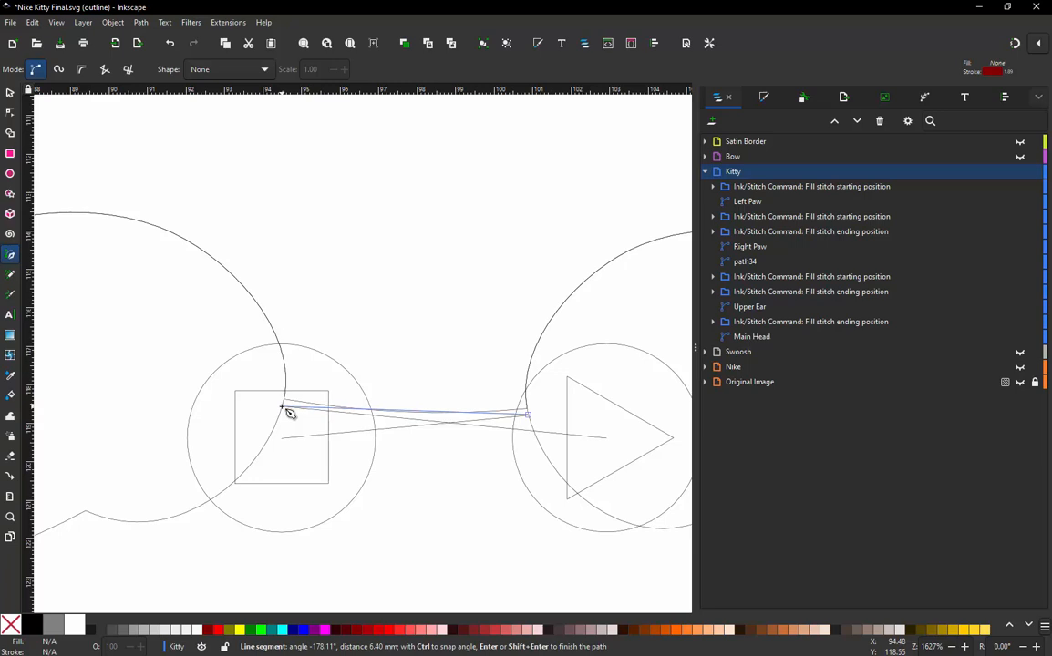
{"action": "key", "text": "Return"}
- Move the paw connector's left end node to the corner where the head meets the Left Paw, and curve it along the head's lower edge
{"action": "scroll", "coordinate": [392, 424], "scroll_direction": "up", "scroll_amount": 2}
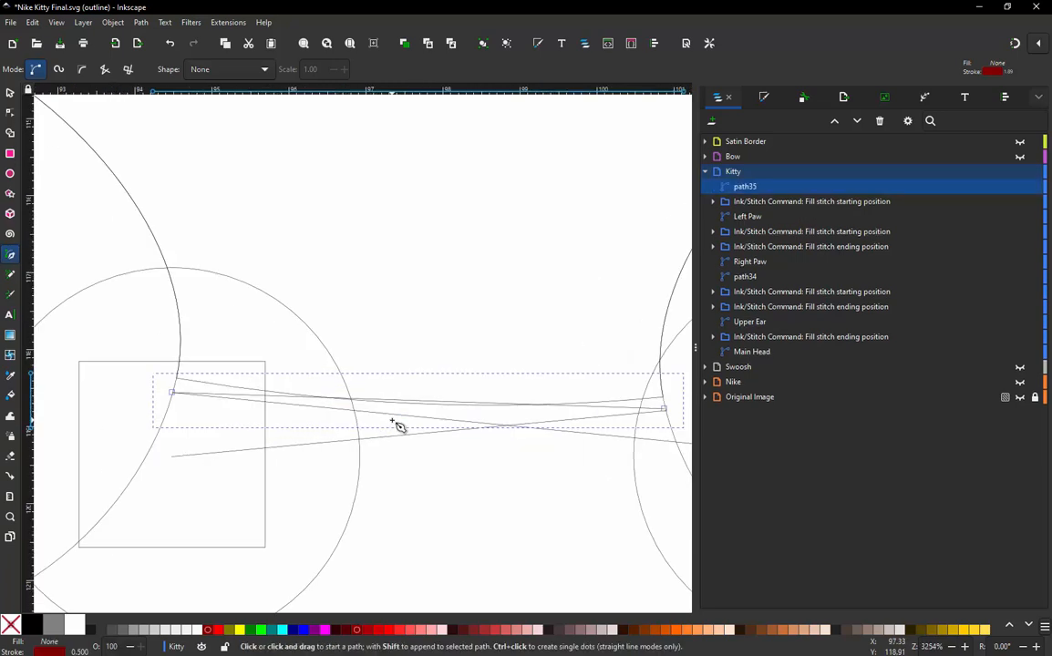
{"action": "scroll", "coordinate": [399, 426], "scroll_direction": "up", "scroll_amount": 1}
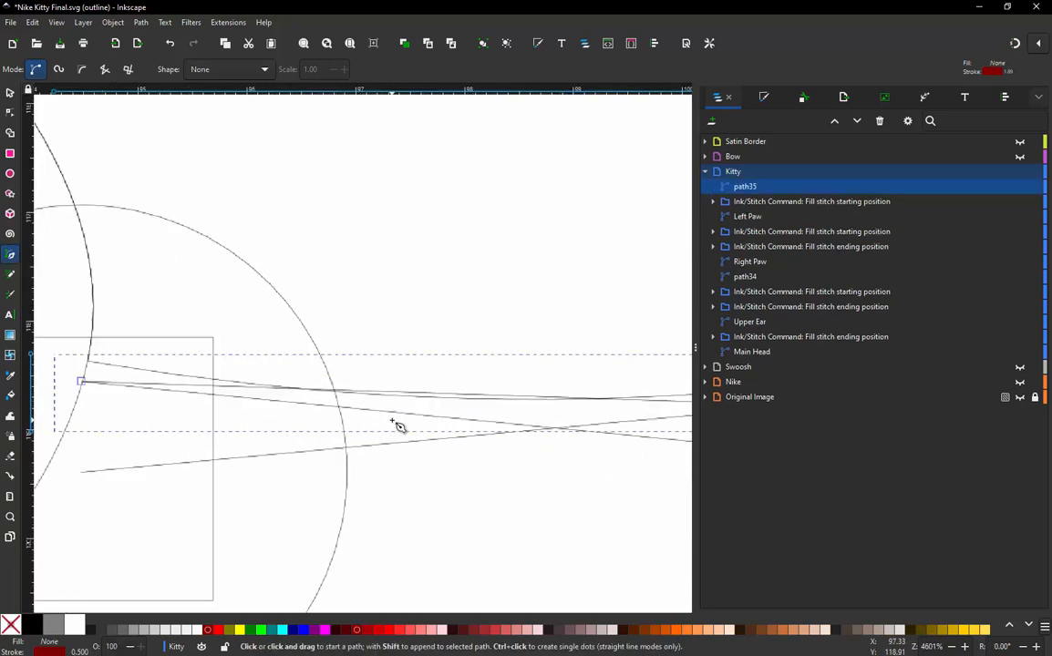
{"action": "left_click", "coordinate": [10, 112]}
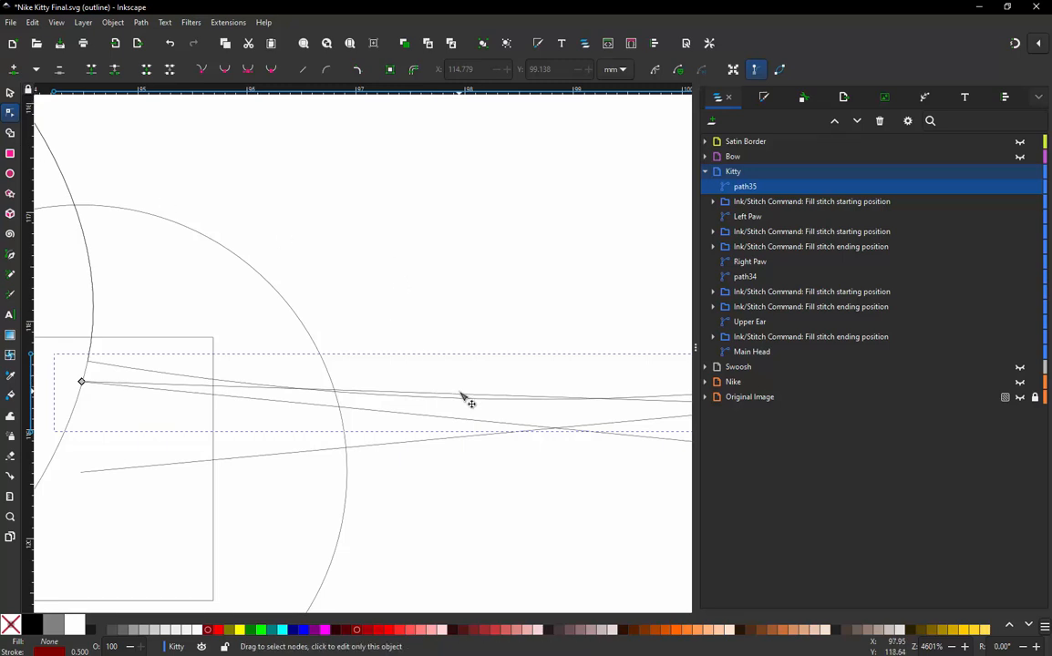
{"action": "mouse_move", "coordinate": [462, 396]}
{"action": "left_mouse_down"}
{"action": "mouse_move", "coordinate": [462, 419]}
{"action": "mouse_move", "coordinate": [469, 404]}
{"action": "mouse_move", "coordinate": [429, 435]}
{"action": "mouse_move", "coordinate": [408, 492]}
{"action": "mouse_move", "coordinate": [397, 462]}
{"action": "mouse_move", "coordinate": [469, 399]}
{"action": "left_mouse_up"}
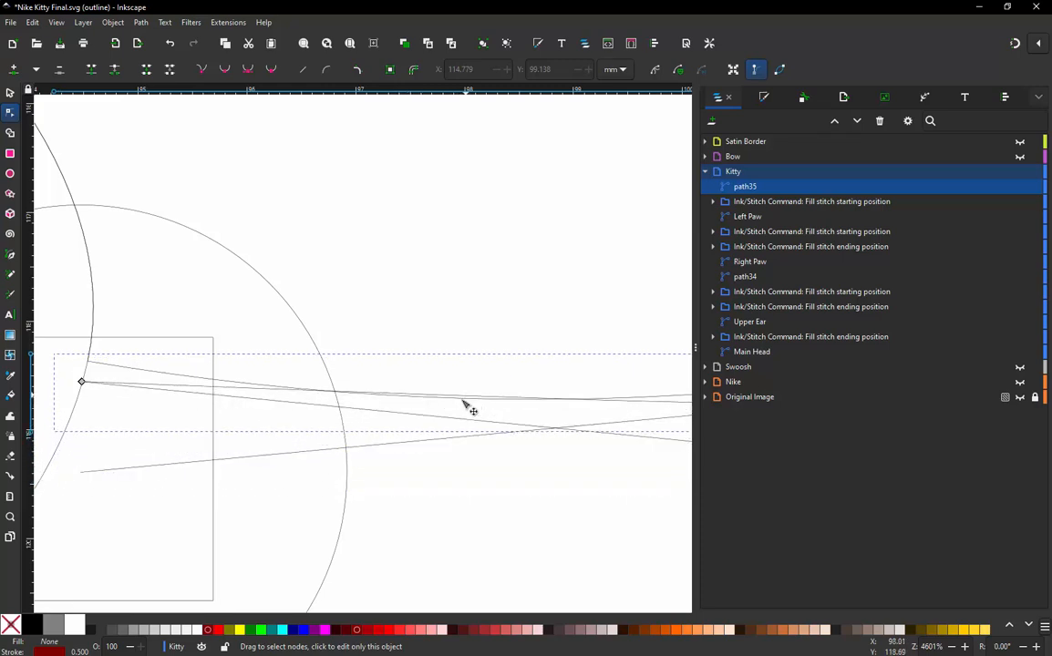
{"action": "left_click_drag", "start_coordinate": [82, 383], "coordinate": [89, 362]}
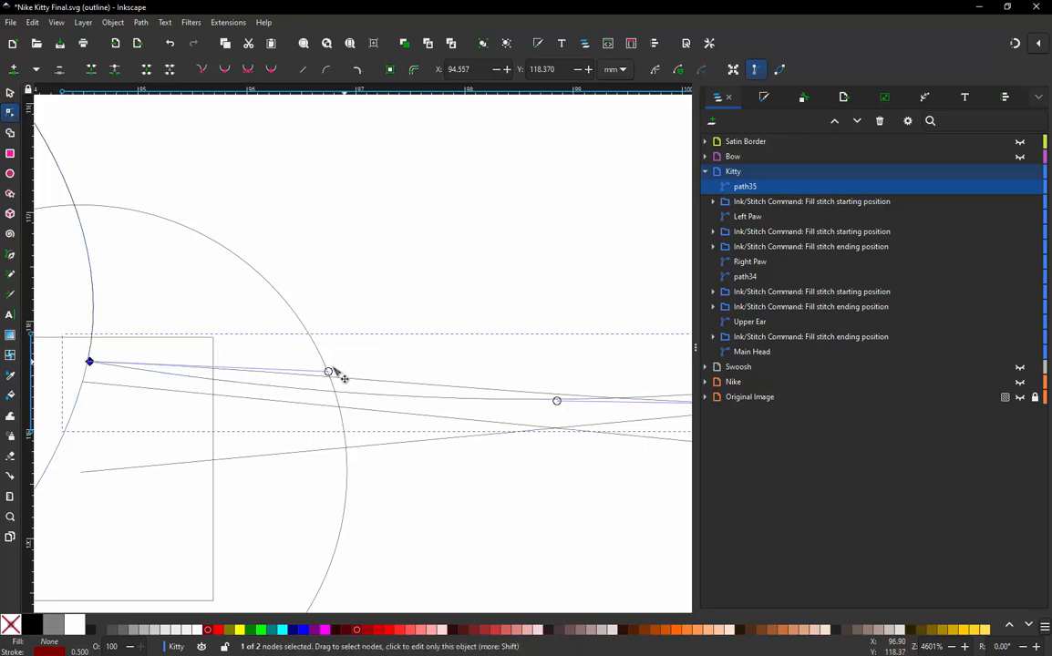
{"action": "left_click_drag", "start_coordinate": [329, 373], "coordinate": [315, 394]}
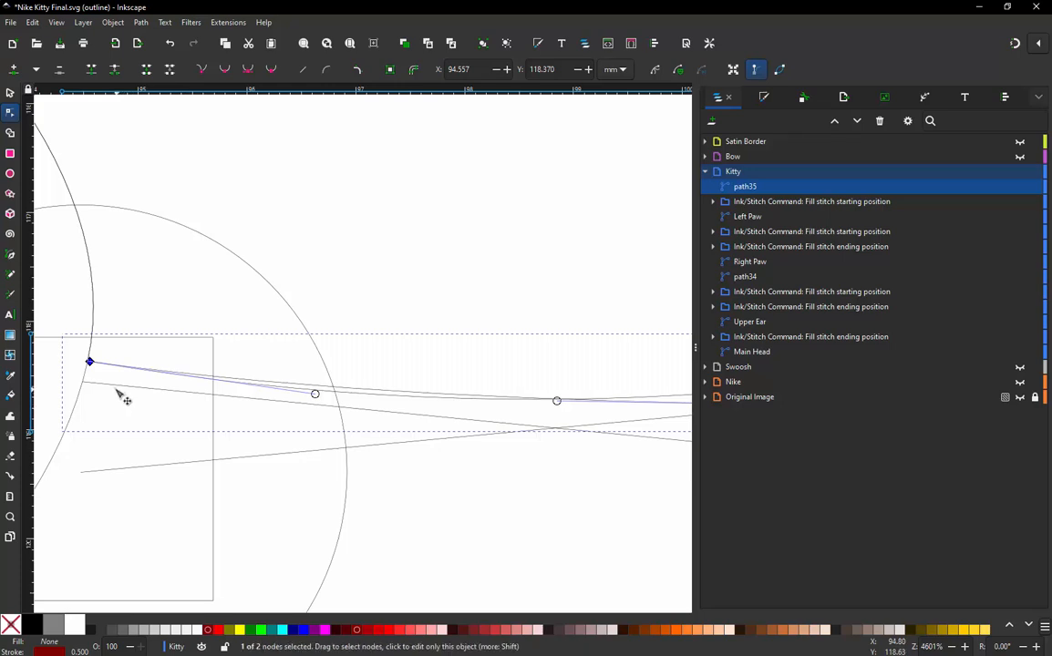
{"action": "mouse_move", "coordinate": [315, 394]}
{"action": "left_mouse_down"}
{"action": "mouse_move", "coordinate": [324, 391]}
{"action": "mouse_move", "coordinate": [307, 416]}
{"action": "mouse_move", "coordinate": [321, 404]}
{"action": "left_mouse_up"}
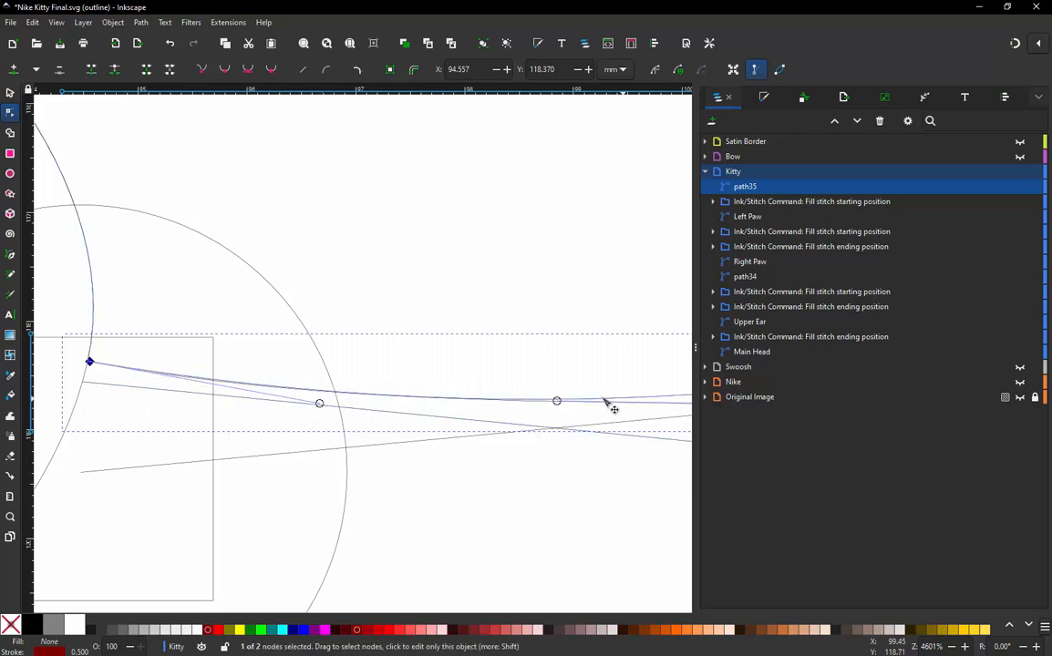
- Move the paw connector's right end node to the head's corner at the Right Paw and adjust its handle to match the head's lower edge
{"action": "scroll", "coordinate": [483, 363], "scroll_direction": "down", "scroll_amount": 2}
{"action": "scroll", "coordinate": [671, 383], "scroll_direction": "up", "scroll_amount": 2}
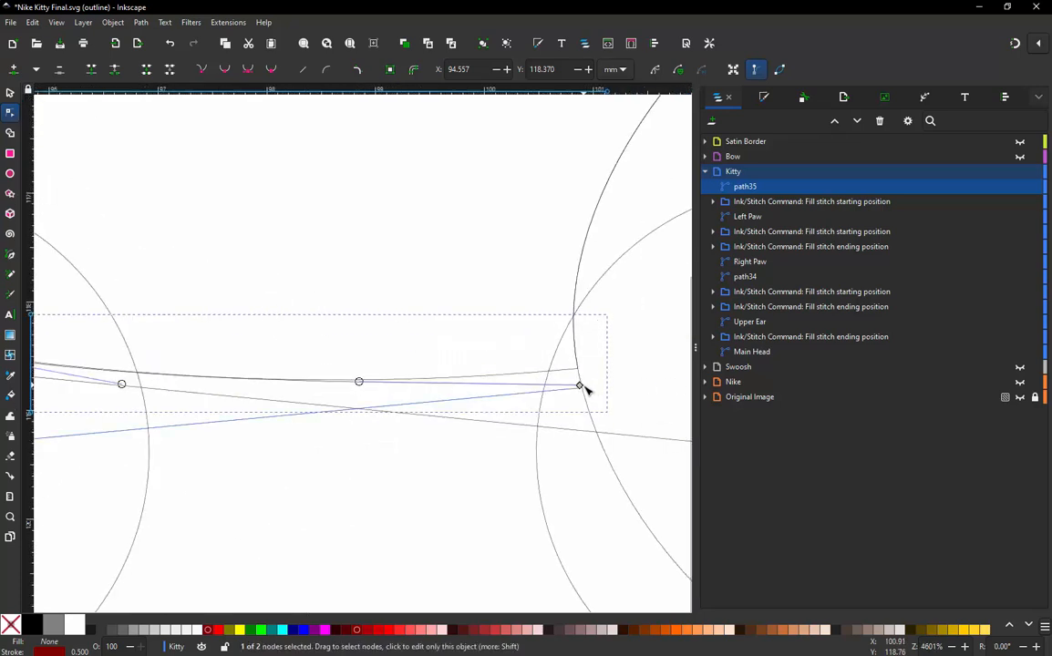
{"action": "left_click_drag", "start_coordinate": [582, 390], "coordinate": [578, 373]}
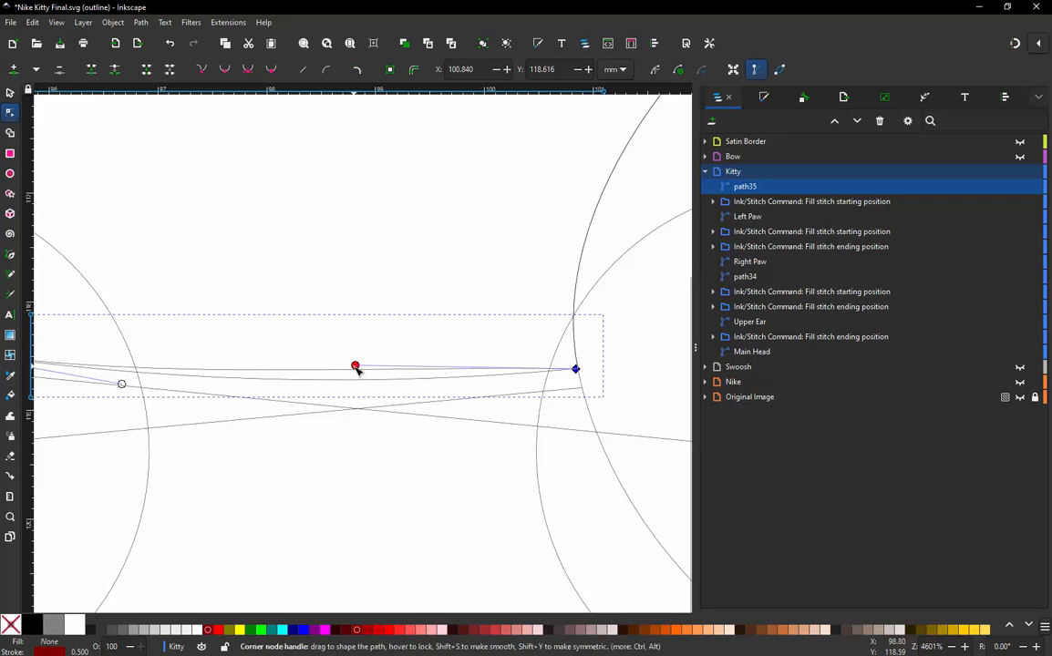
{"action": "left_click_drag", "start_coordinate": [355, 366], "coordinate": [358, 389]}
{"action": "scroll", "coordinate": [533, 407], "scroll_direction": "down", "scroll_amount": 2}
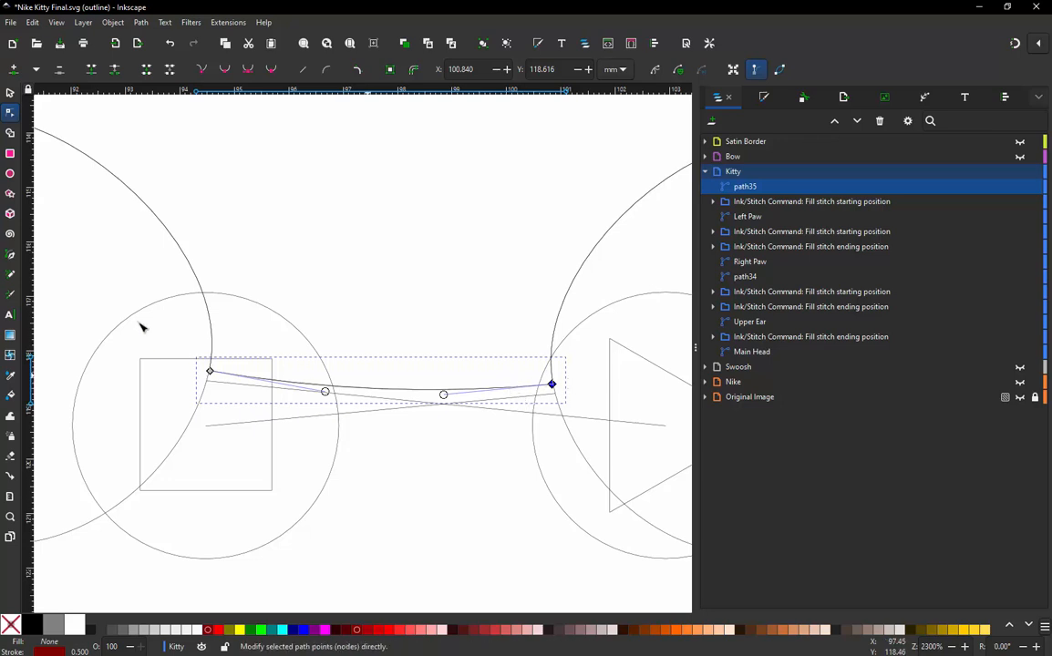
- Reorder the paw connector directly below Left Paw and above the Right Paw's fill commands, and deselect it
{"action": "scroll", "coordinate": [245, 358], "scroll_direction": "down", "scroll_amount": 1}
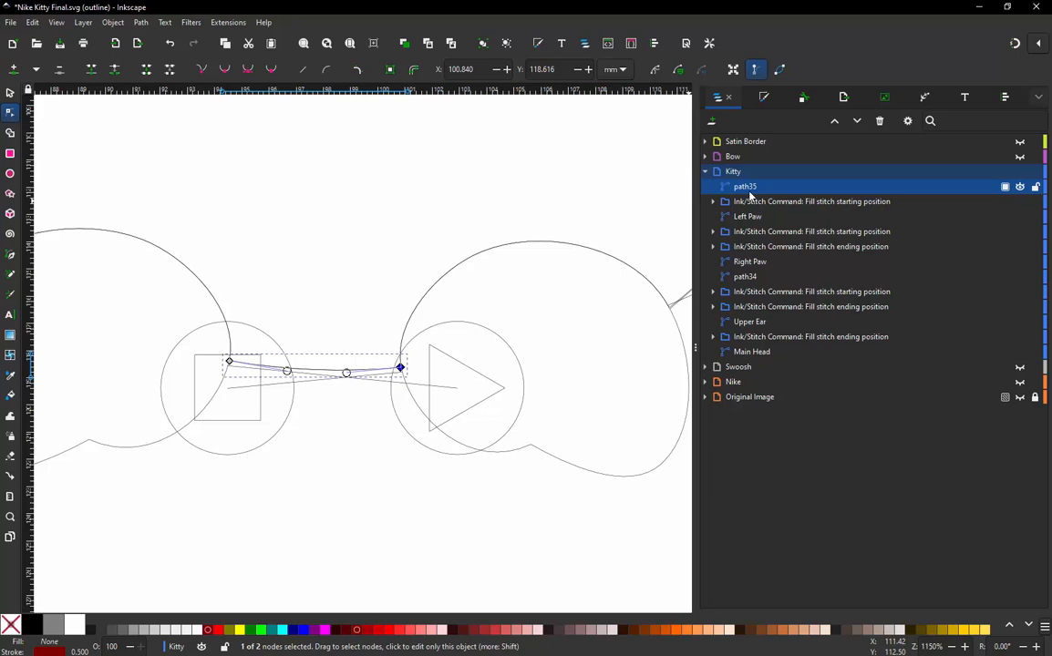
{"action": "left_click_drag", "start_coordinate": [749, 191], "coordinate": [763, 228]}
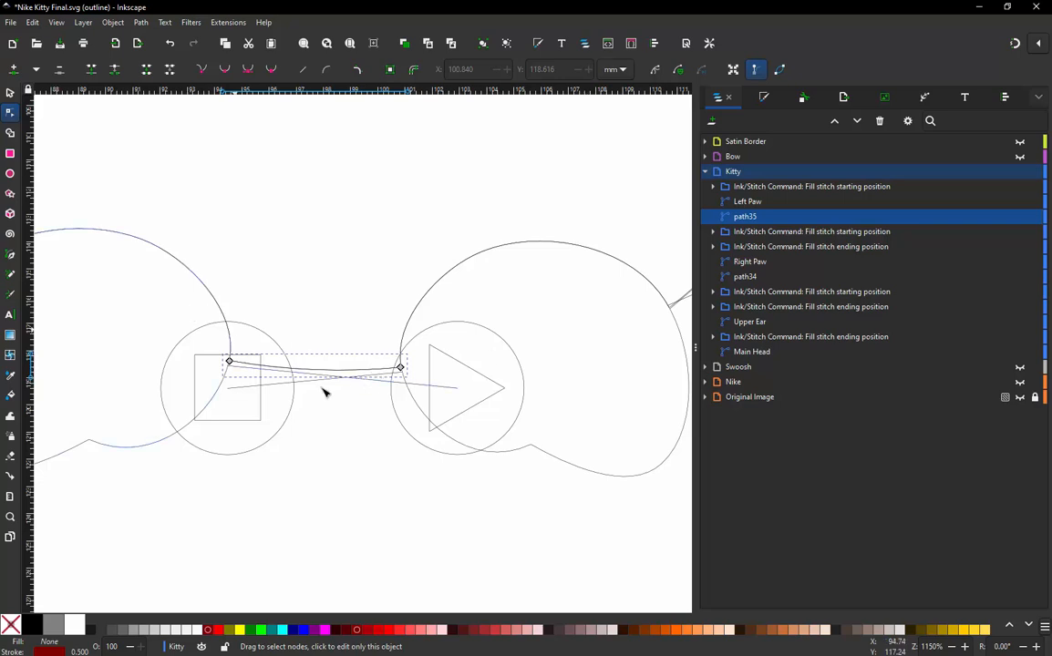
{"action": "scroll", "coordinate": [324, 392], "scroll_direction": "down", "scroll_amount": 4}
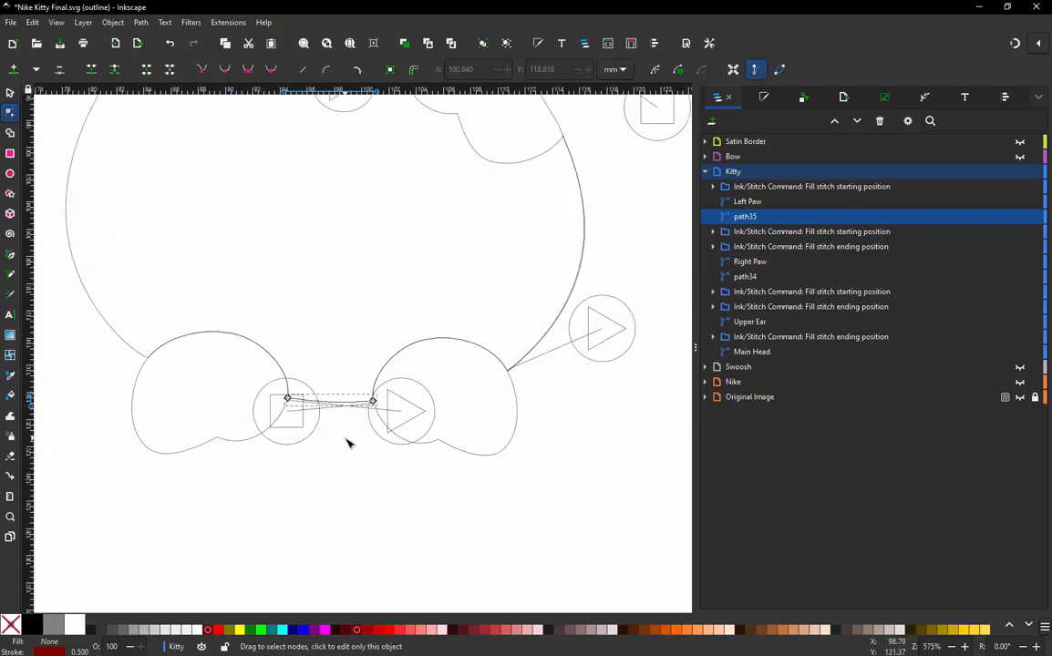
{"action": "left_click", "coordinate": [11, 93]}
{"action": "left_click", "coordinate": [187, 159]}
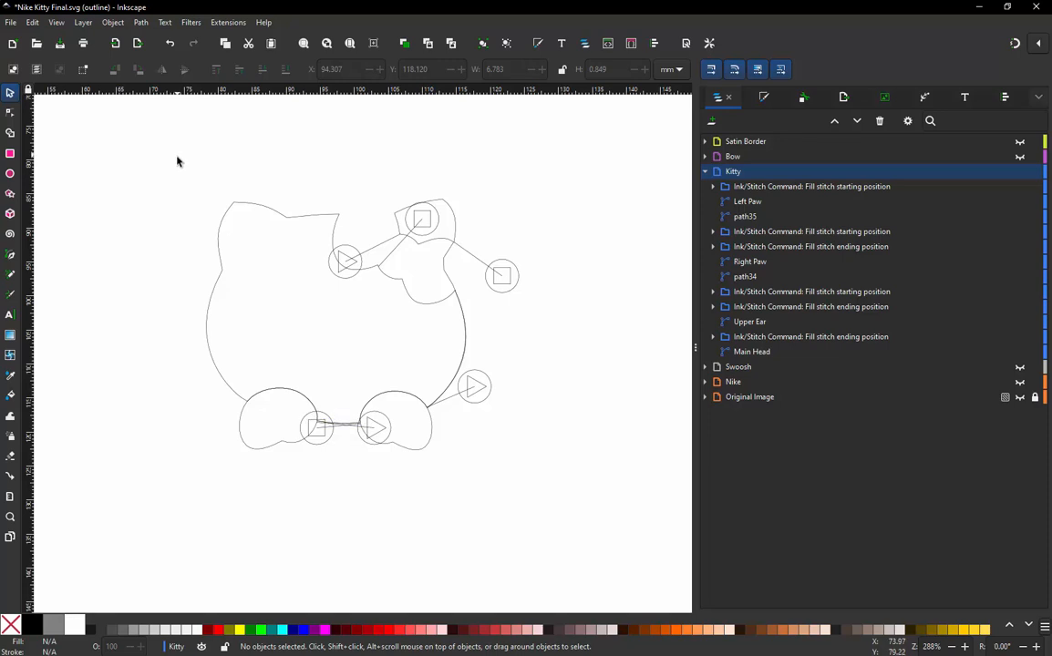
- Simulate the stitching of all Kitty objects in Ink/Stitch and inspect the path from the head through the Upper Ear to the Right Paw
{"action": "left_click_drag", "start_coordinate": [177, 154], "coordinate": [563, 473]}
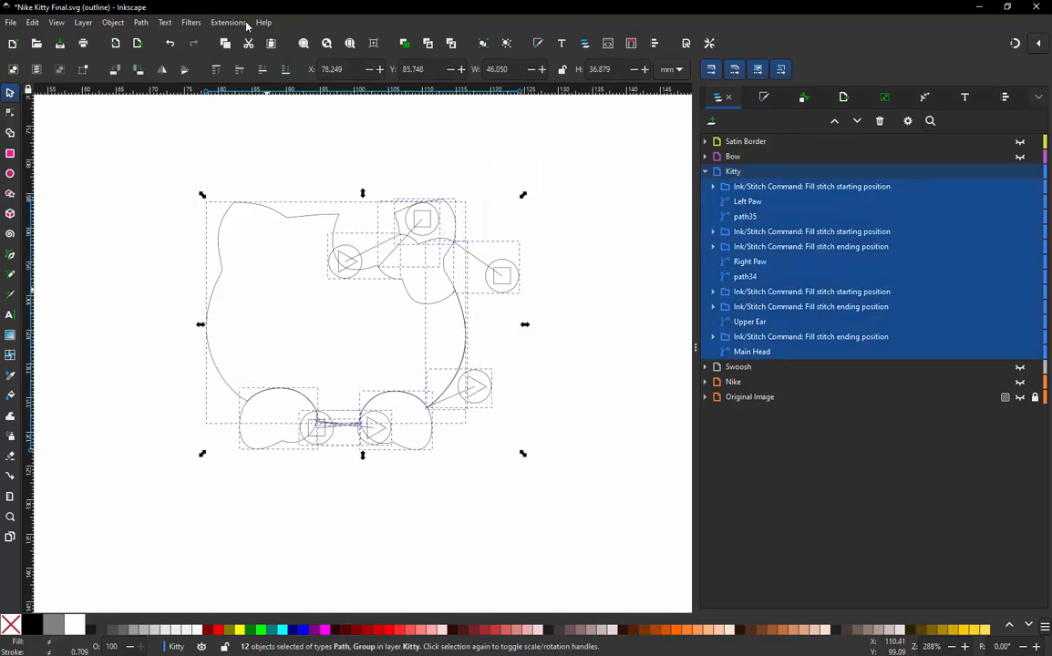
{"action": "left_click", "coordinate": [246, 23]}
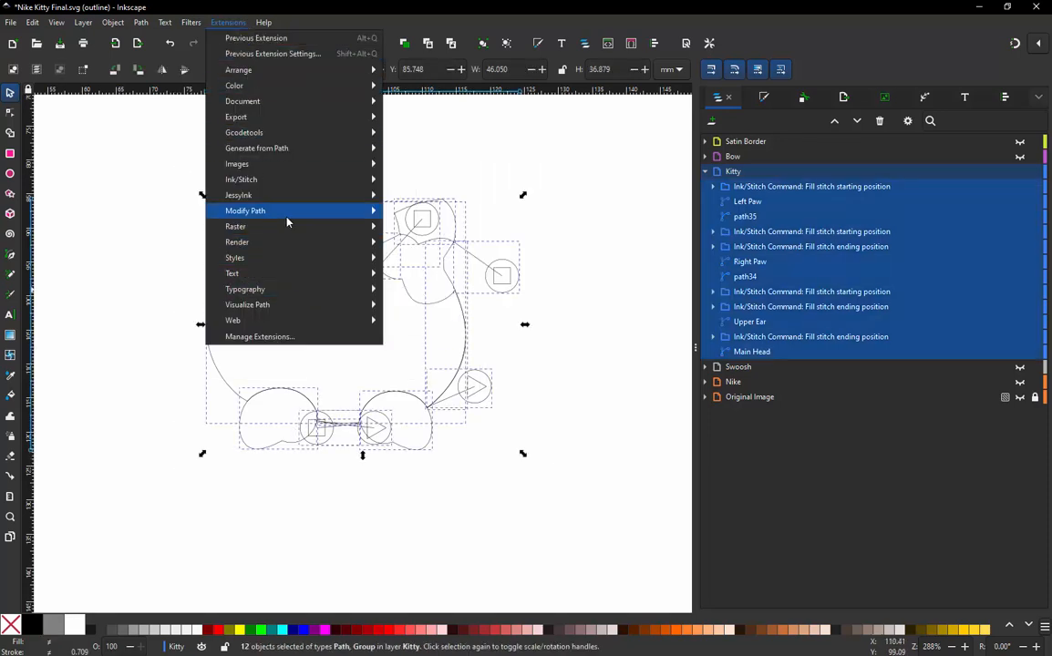
{"action": "mouse_move", "coordinate": [273, 181]}
{"action": "mouse_move", "coordinate": [478, 399]}
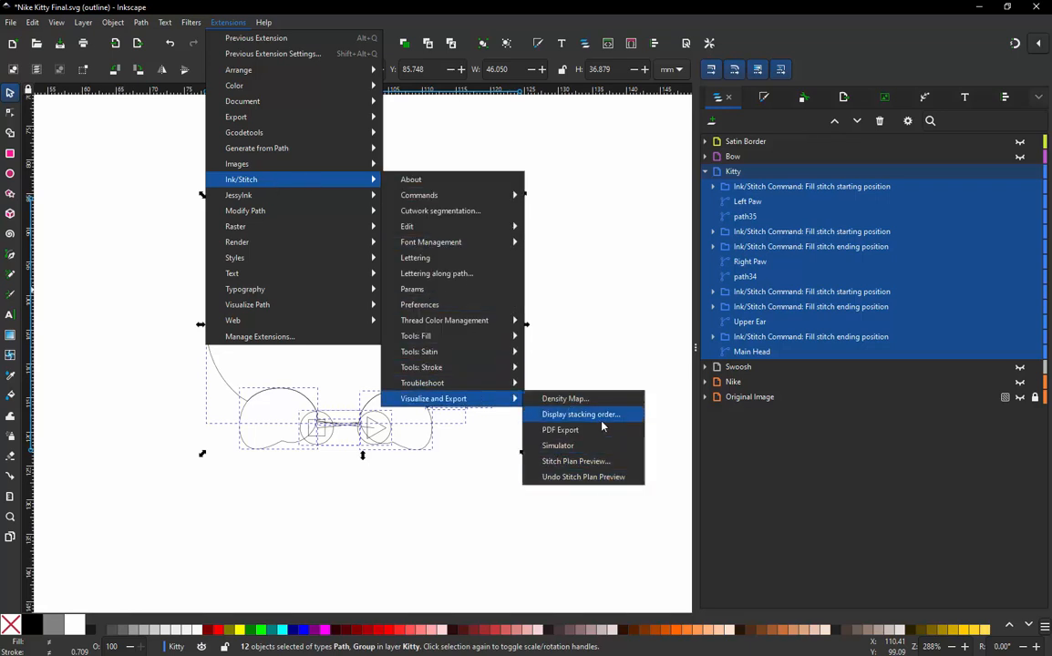
{"action": "left_click", "coordinate": [573, 447]}
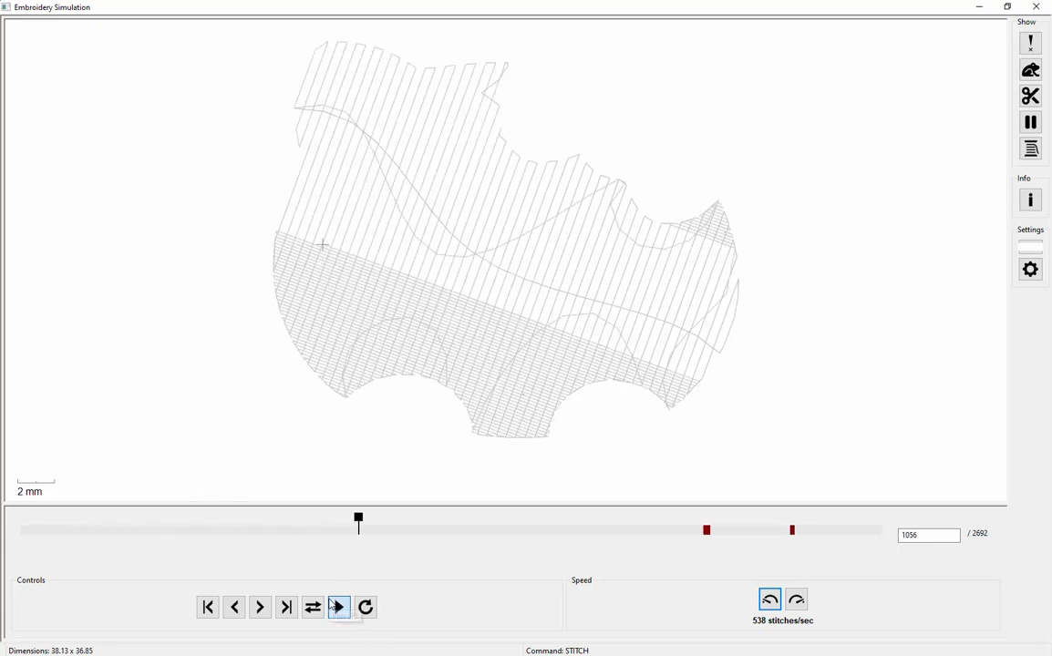
{"action": "left_click", "coordinate": [338, 607]}
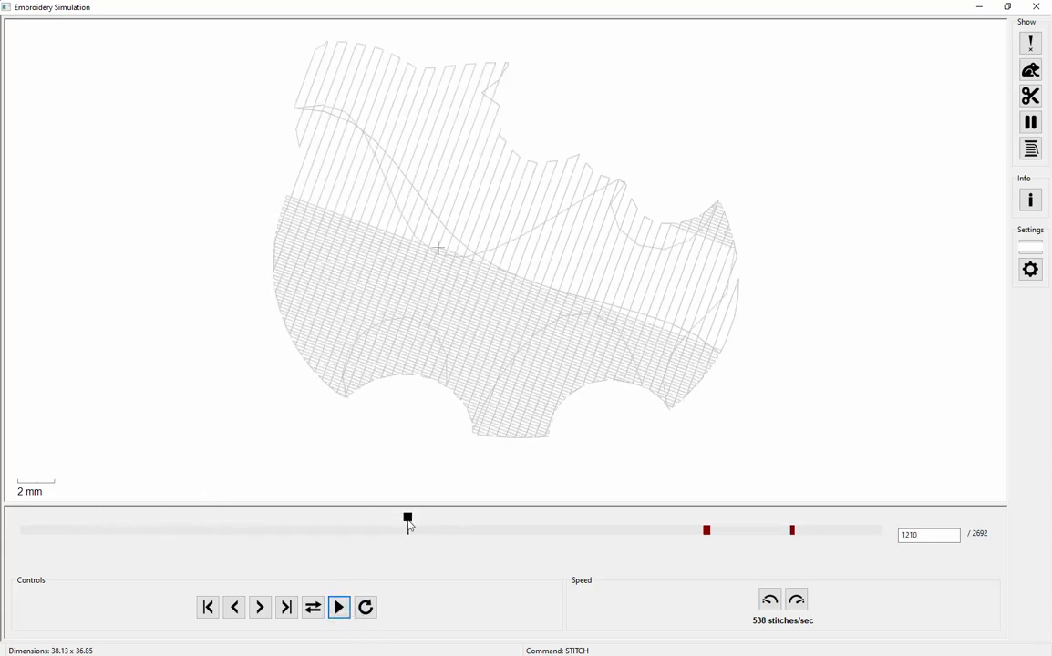
{"action": "mouse_move", "coordinate": [408, 526]}
{"action": "left_mouse_down"}
{"action": "mouse_move", "coordinate": [185, 526]}
{"action": "mouse_move", "coordinate": [807, 520]}
{"action": "mouse_move", "coordinate": [711, 523]}
{"action": "mouse_move", "coordinate": [800, 527]}
{"action": "mouse_move", "coordinate": [706, 534]}
{"action": "mouse_move", "coordinate": [773, 529]}
{"action": "left_mouse_up"}
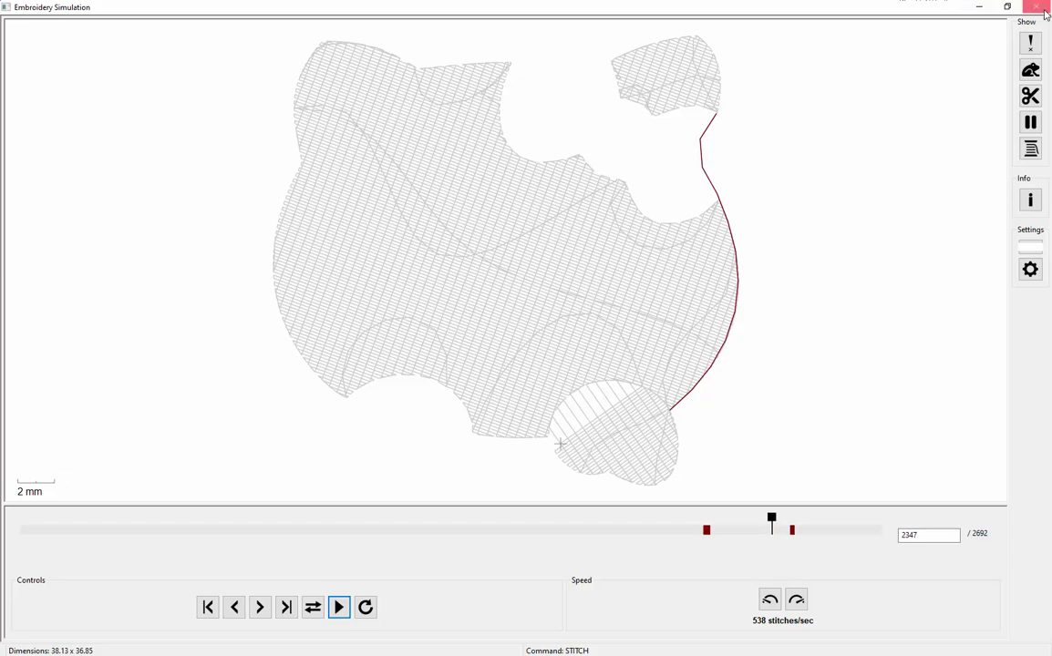
{"action": "left_click", "coordinate": [1040, 8]}
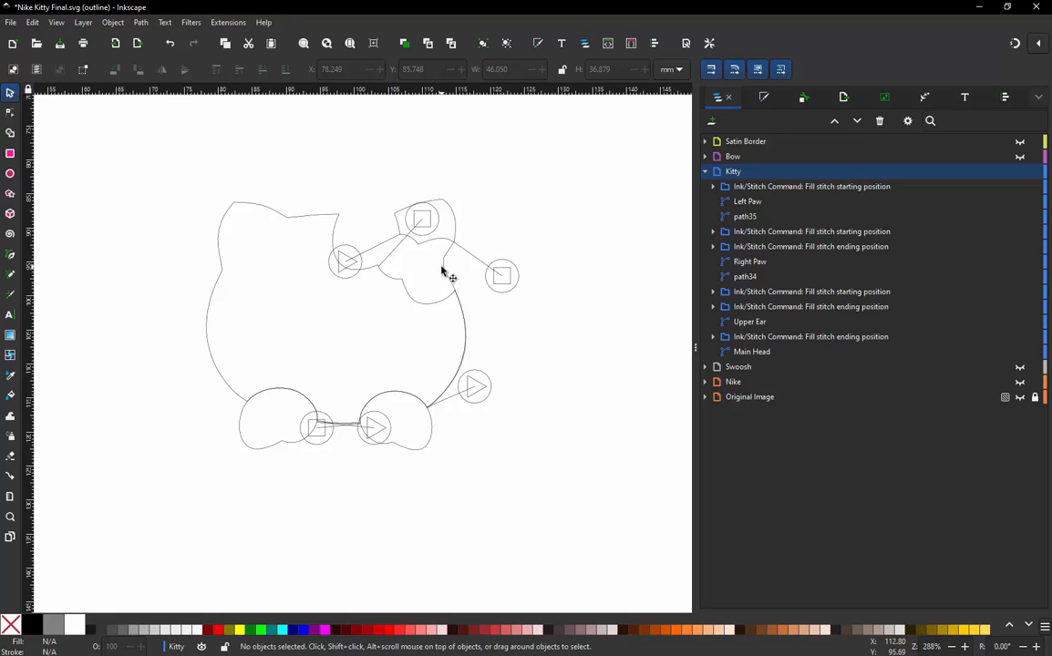
- Restore the normal display mode and match the stroke color of both connecting paths to the head's light gray (e6e6e6)
{"action": "left_click", "coordinate": [745, 216]}
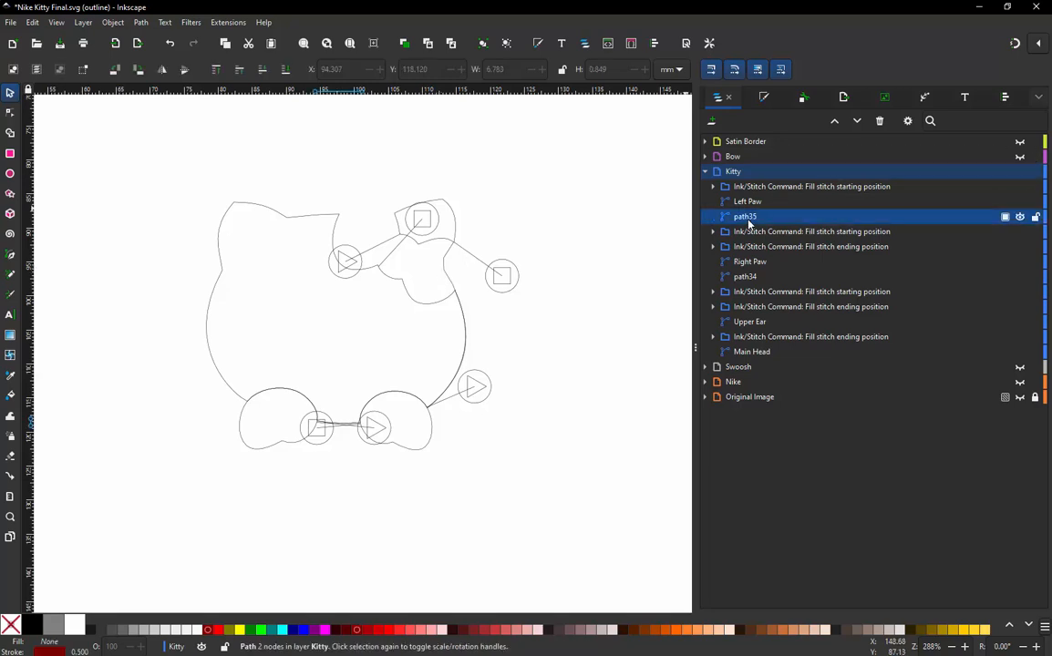
{"action": "left_click", "coordinate": [745, 278], "text": "ctrl"}
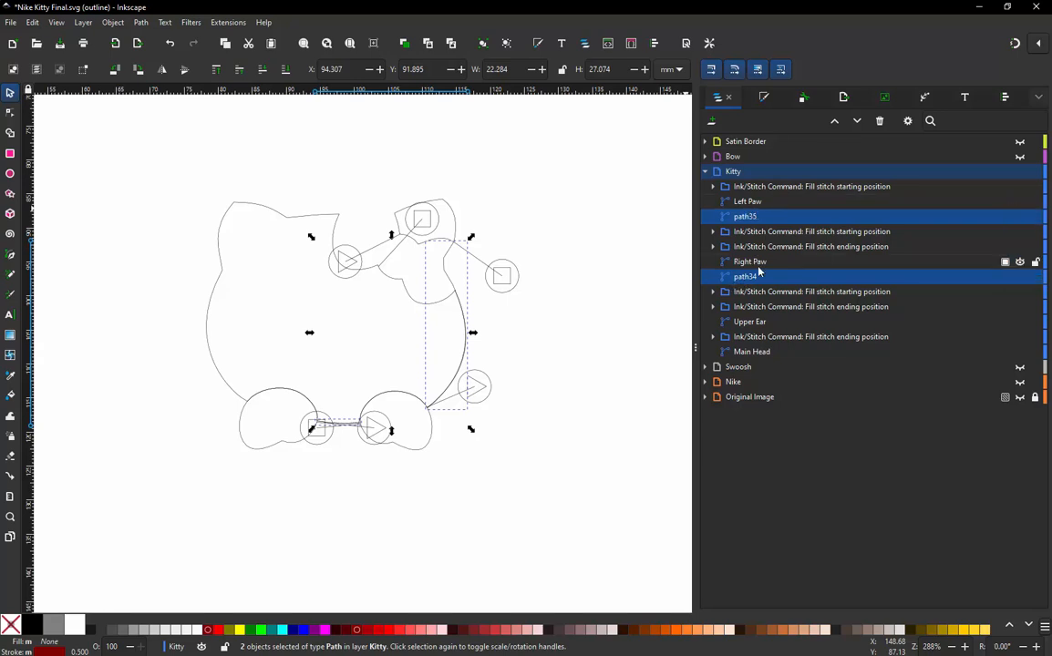
{"action": "left_click", "coordinate": [764, 98]}
{"action": "left_click", "coordinate": [57, 22]}
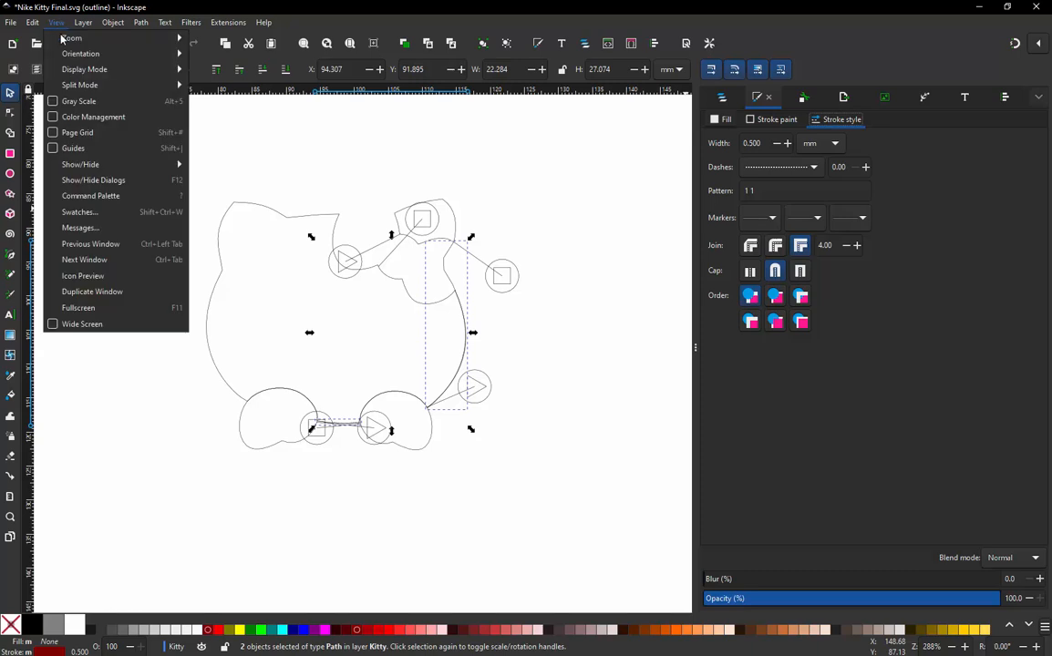
{"action": "mouse_move", "coordinate": [82, 73]}
{"action": "left_click", "coordinate": [217, 69]}
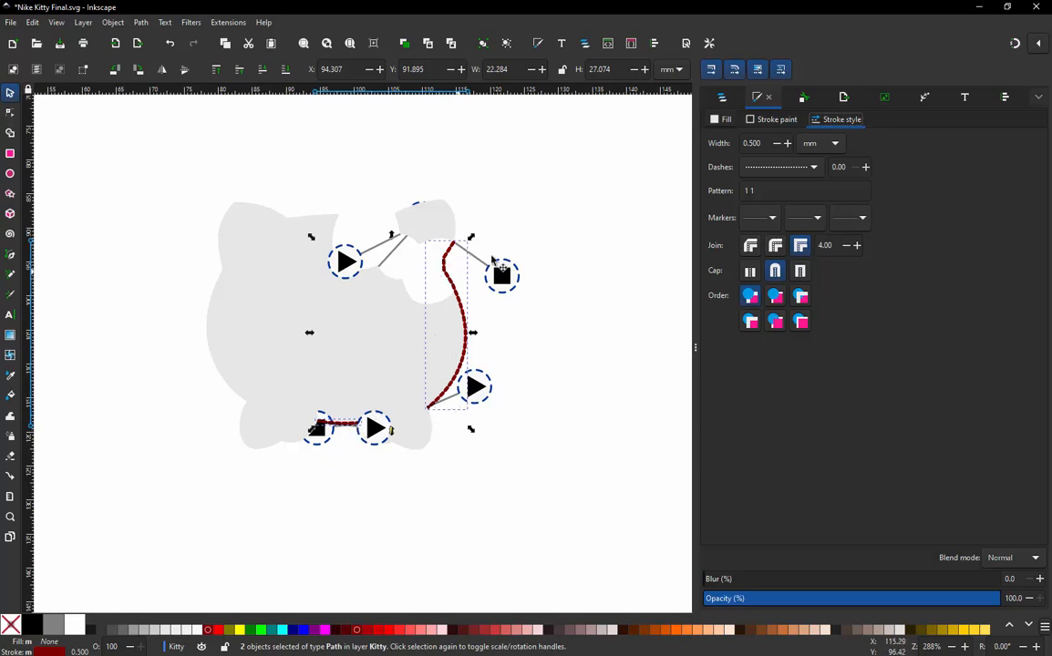
{"action": "left_click", "coordinate": [770, 120]}
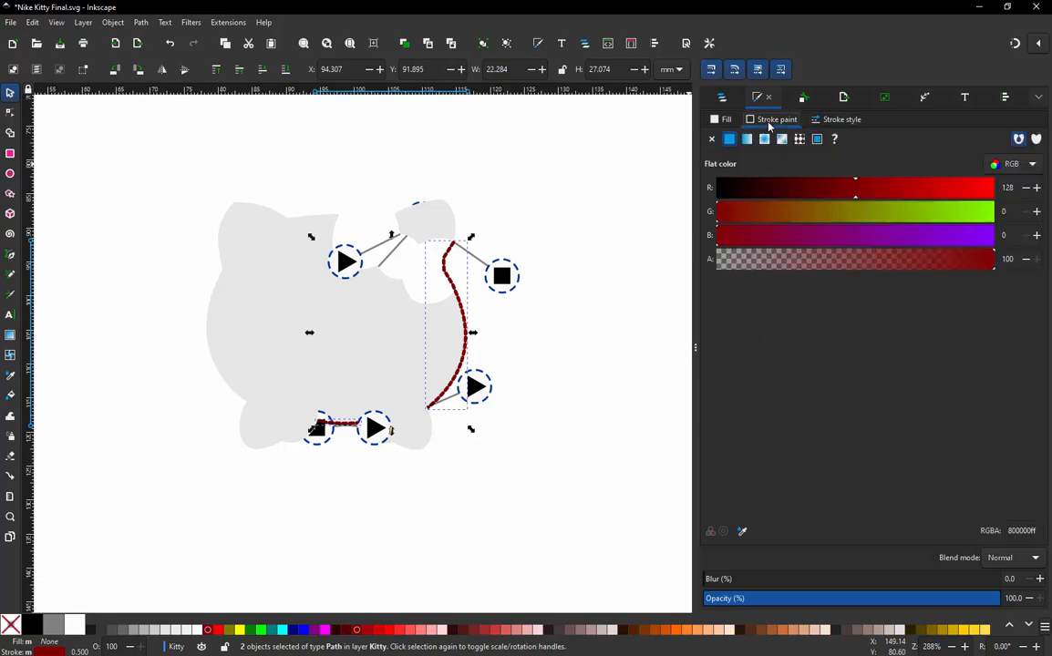
{"action": "left_click", "coordinate": [743, 535]}
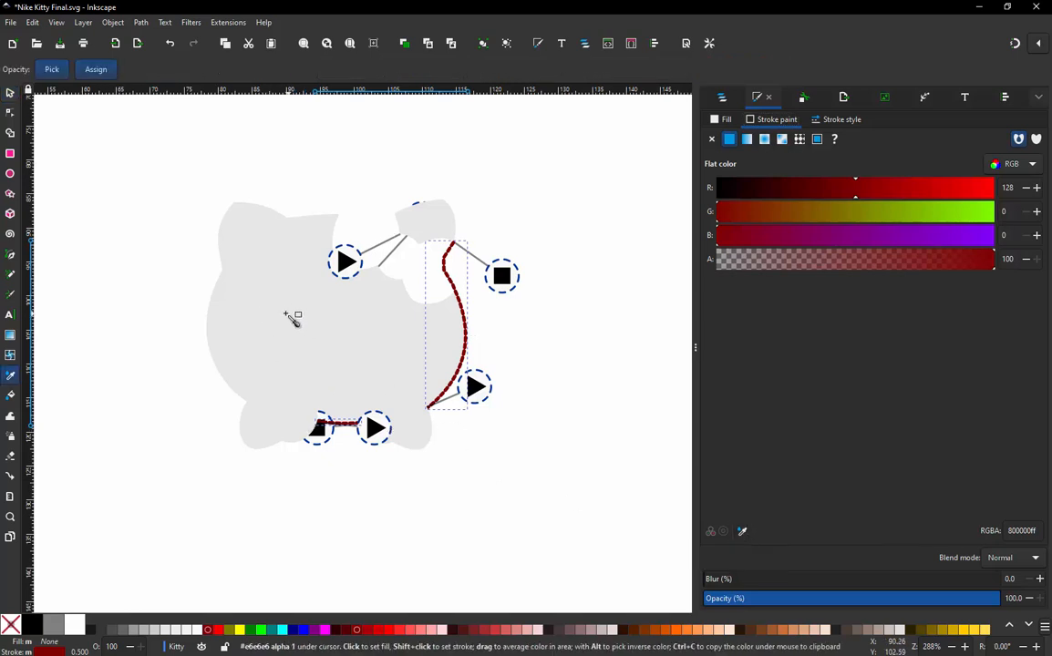
{"action": "left_click", "coordinate": [291, 316]}
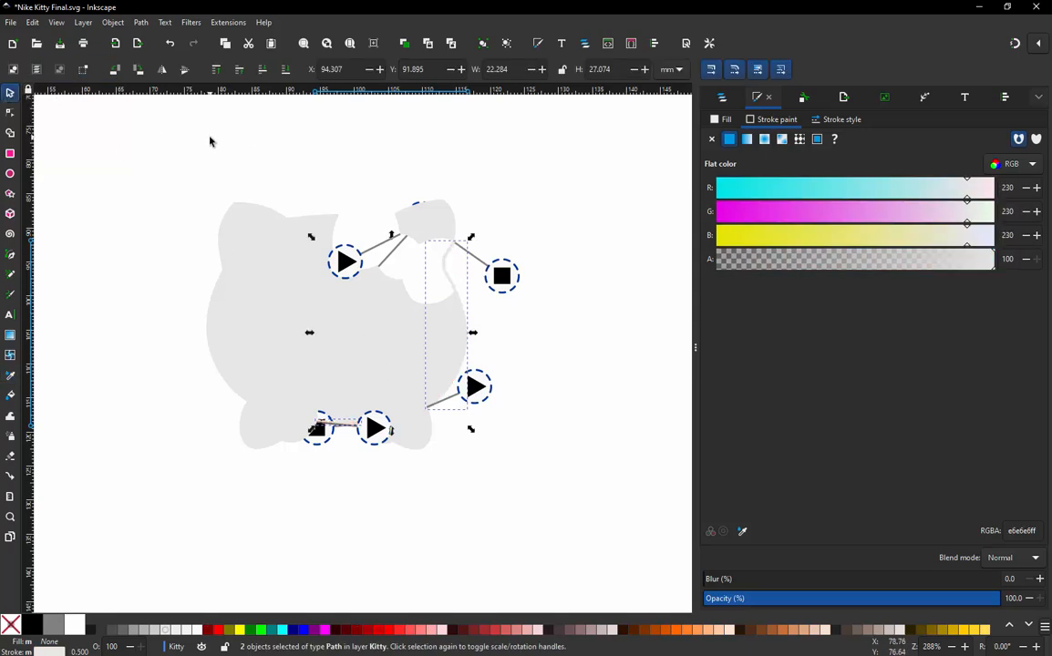
- Simulate all Kitty objects again with jump stitches marked, check the full stitch sequence, and close the simulator and the leftover commands dialog
{"action": "left_click_drag", "start_coordinate": [161, 155], "coordinate": [585, 508]}
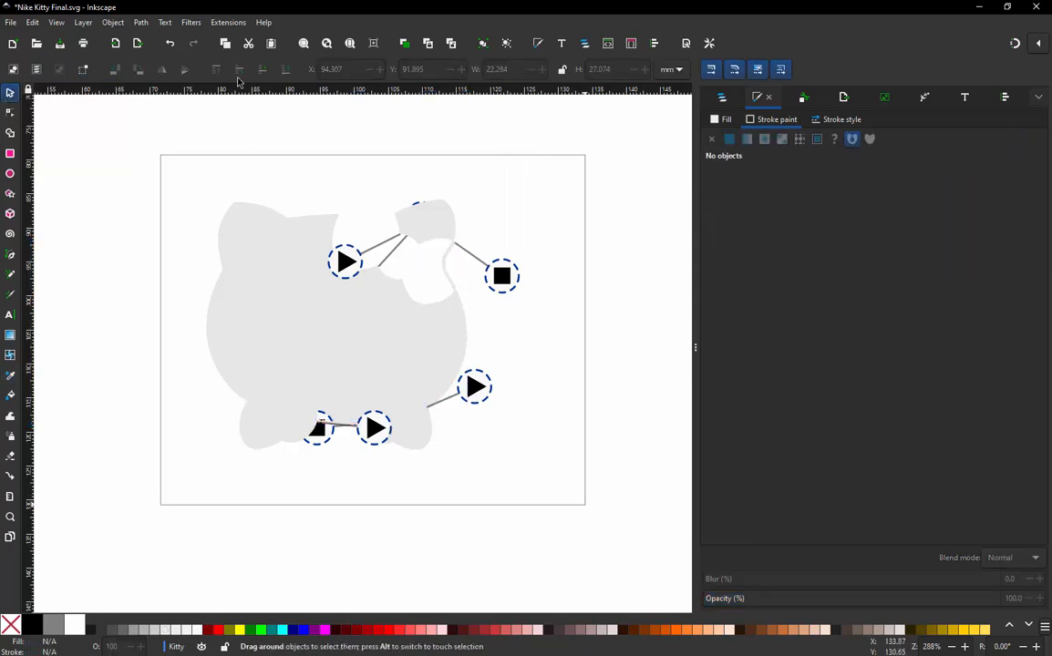
{"action": "left_click", "coordinate": [228, 22]}
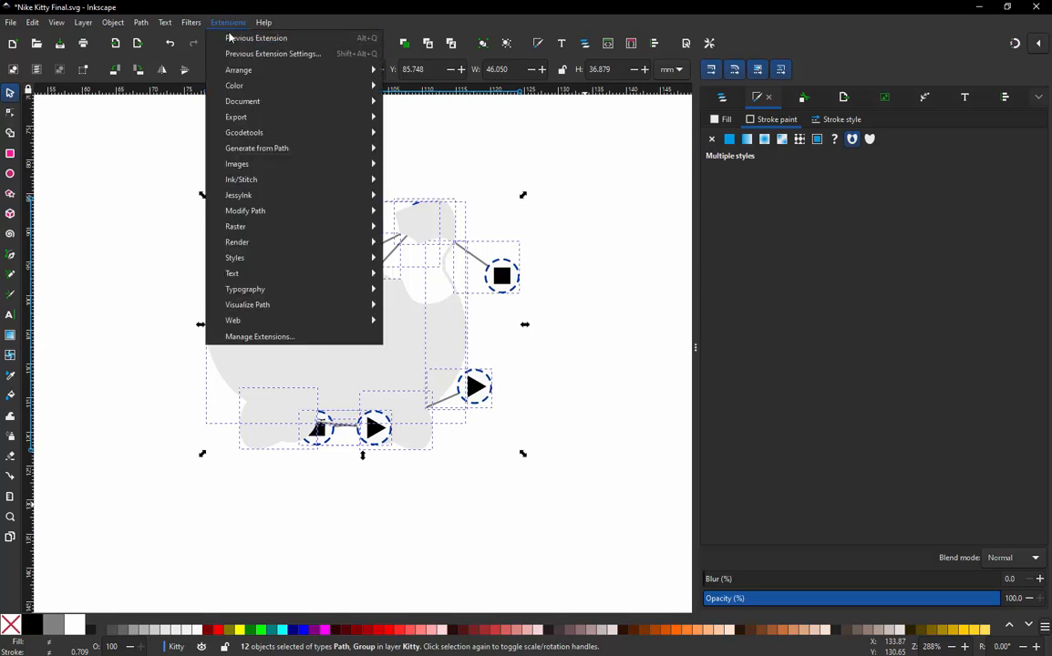
{"action": "mouse_move", "coordinate": [275, 178]}
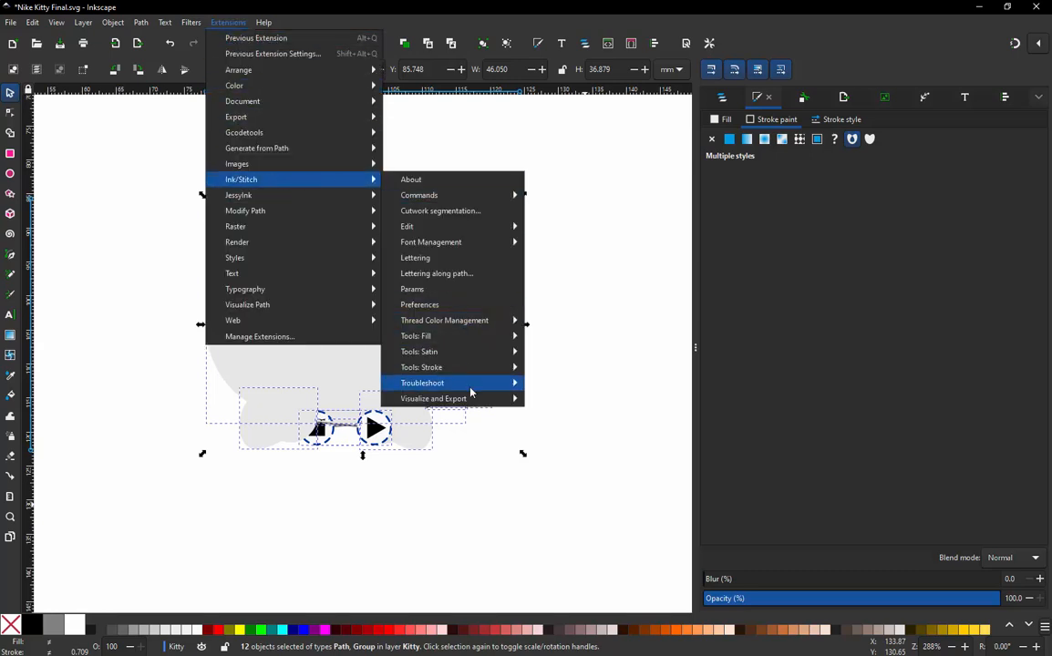
{"action": "left_click", "coordinate": [571, 449]}
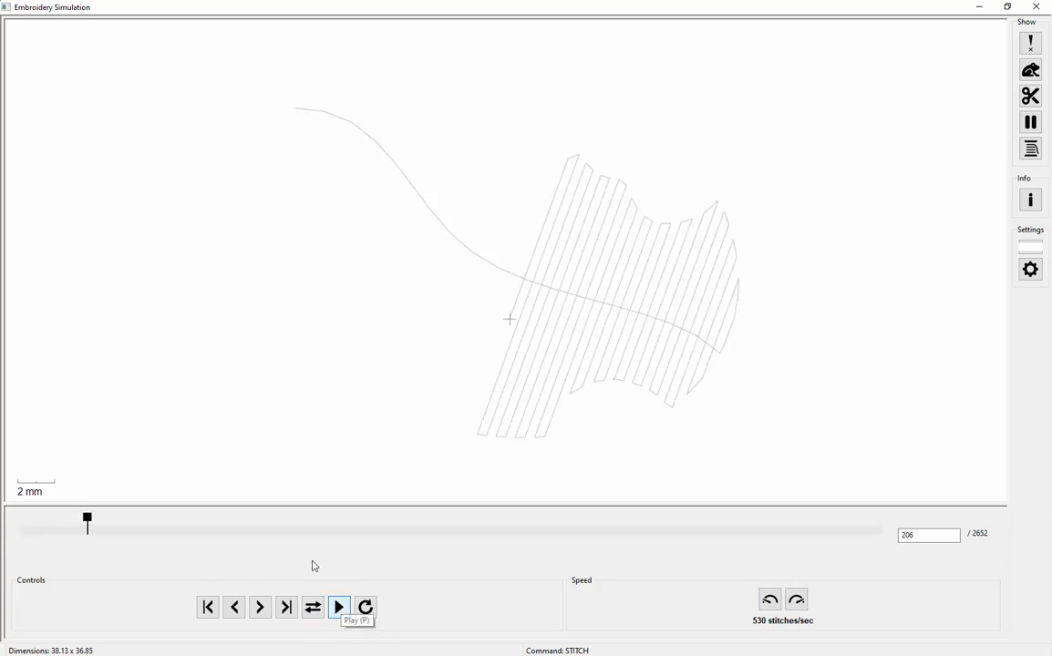
{"action": "mouse_move", "coordinate": [88, 521]}
{"action": "left_mouse_down"}
{"action": "mouse_move", "coordinate": [133, 525]}
{"action": "mouse_move", "coordinate": [15, 520]}
{"action": "mouse_move", "coordinate": [47, 526]}
{"action": "left_mouse_up"}
{"action": "left_click_drag", "start_coordinate": [111, 527], "coordinate": [653, 375]}
{"action": "left_click", "coordinate": [1040, 73]}
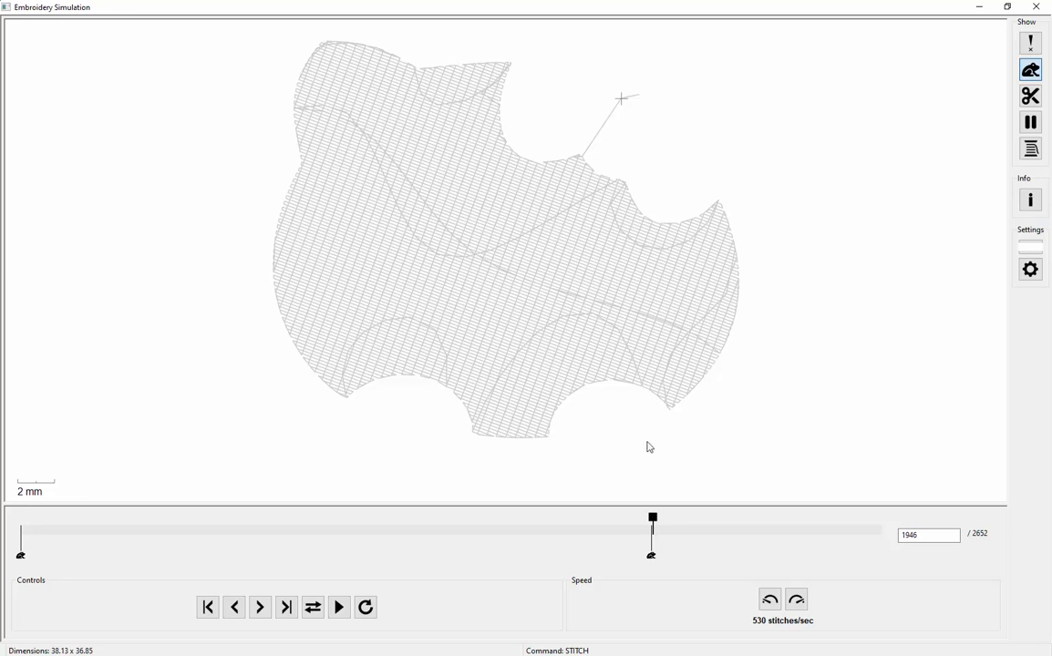
{"action": "mouse_move", "coordinate": [658, 527]}
{"action": "left_mouse_down"}
{"action": "mouse_move", "coordinate": [647, 527]}
{"action": "mouse_move", "coordinate": [800, 459]}
{"action": "left_mouse_up"}
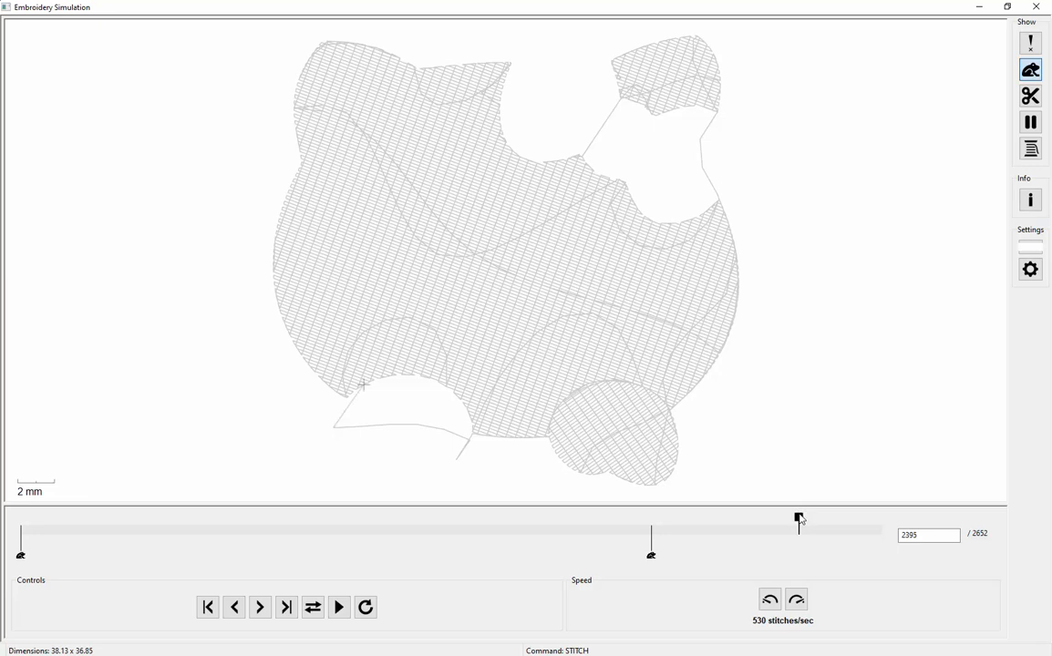
{"action": "left_click_drag", "start_coordinate": [800, 519], "coordinate": [887, 496]}
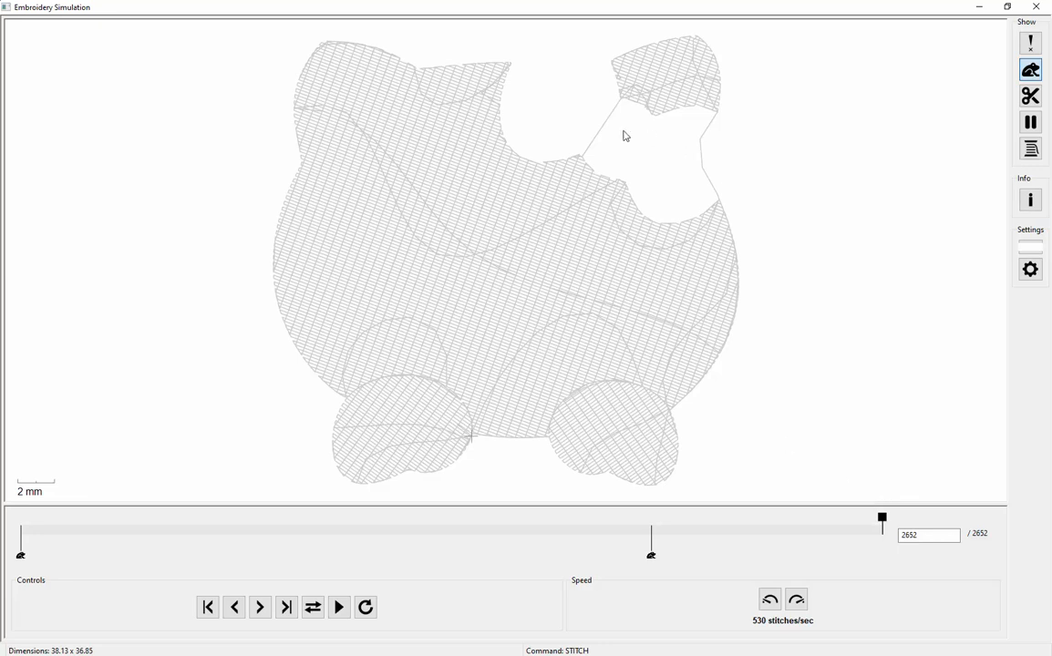
{"action": "left_click", "coordinate": [1035, 7]}
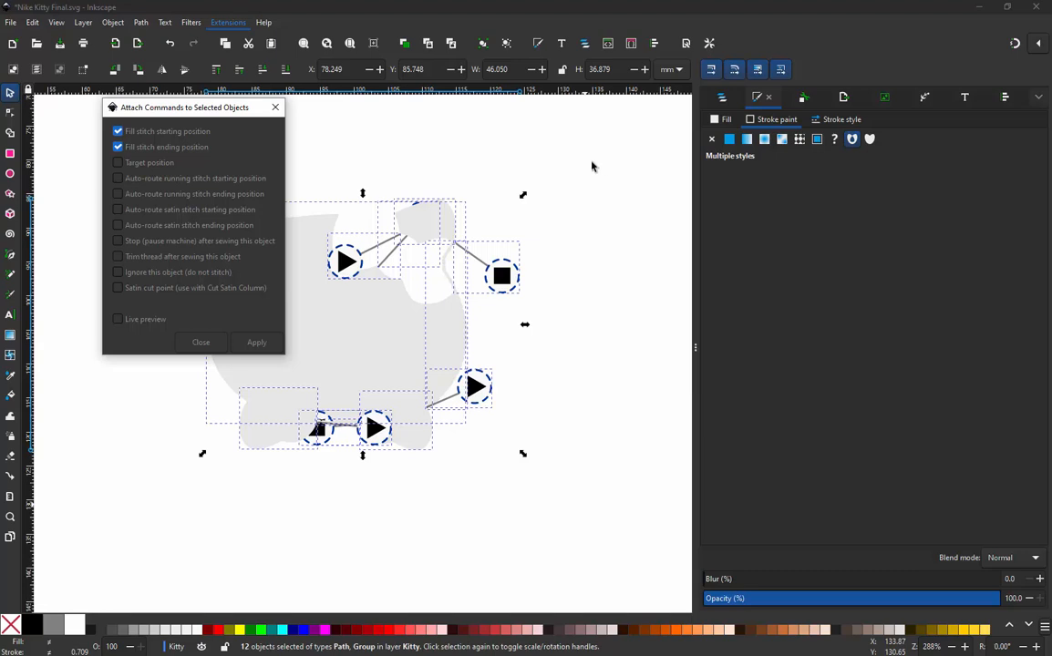
{"action": "left_click", "coordinate": [275, 110]}
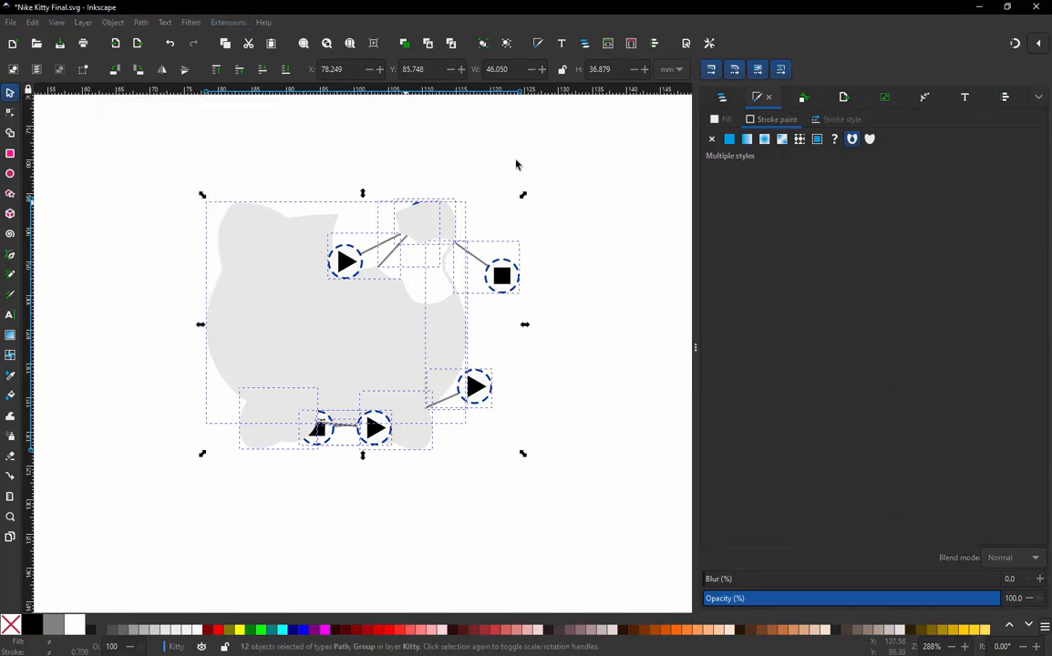
- Deselect everything, hide the Kitty layer, and show the Bow layer
{"action": "left_click", "coordinate": [515, 164]}
{"action": "left_click", "coordinate": [717, 98]}
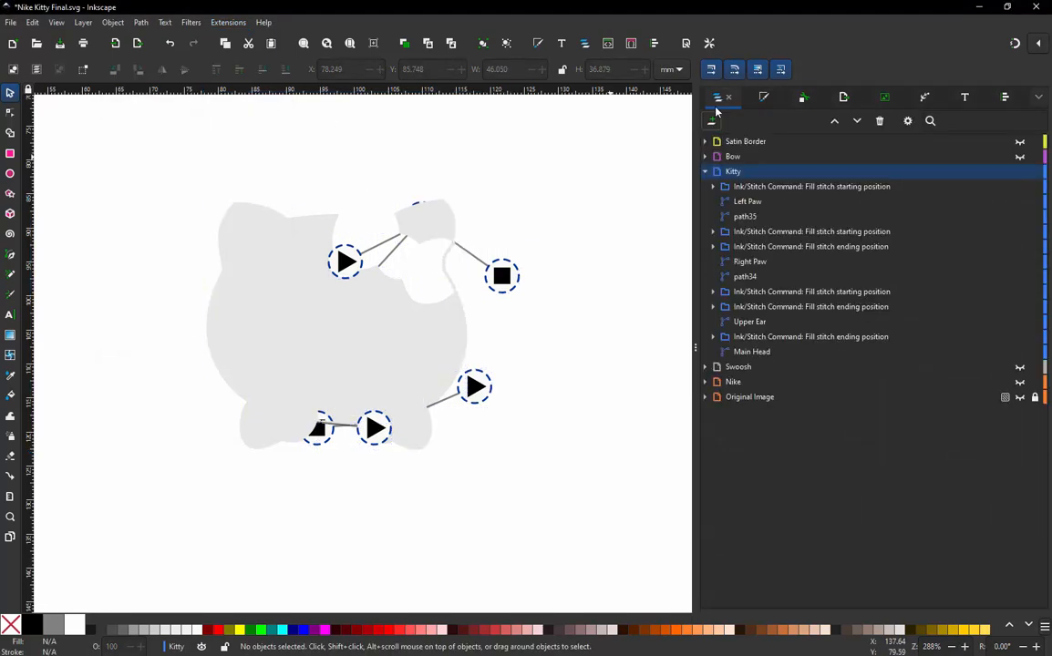
{"action": "left_click", "coordinate": [1020, 173]}
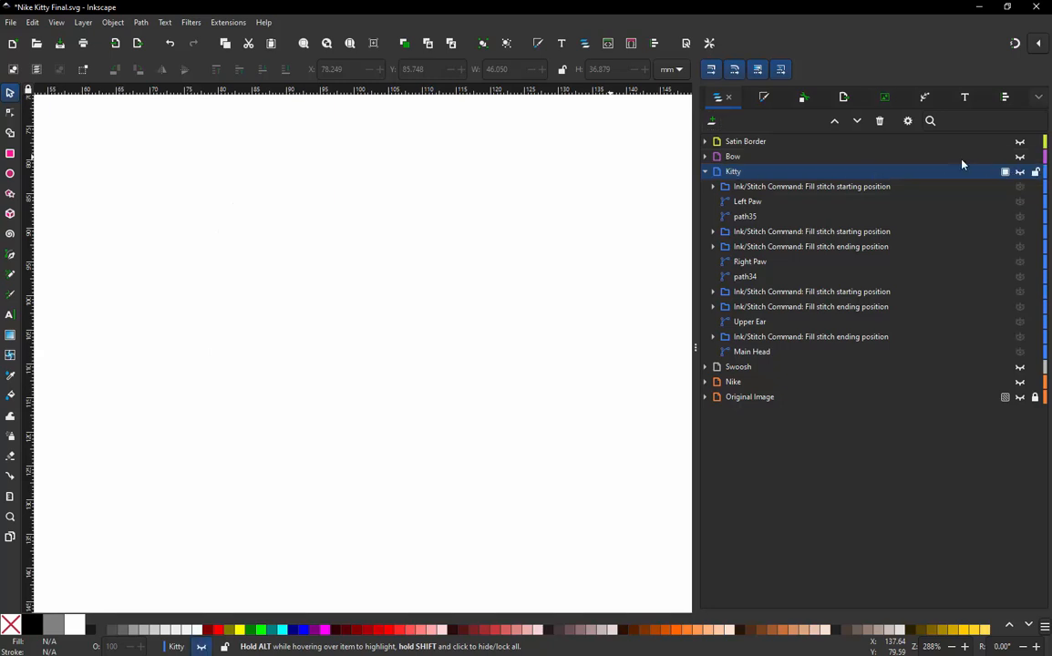
{"action": "left_click", "coordinate": [1020, 157]}
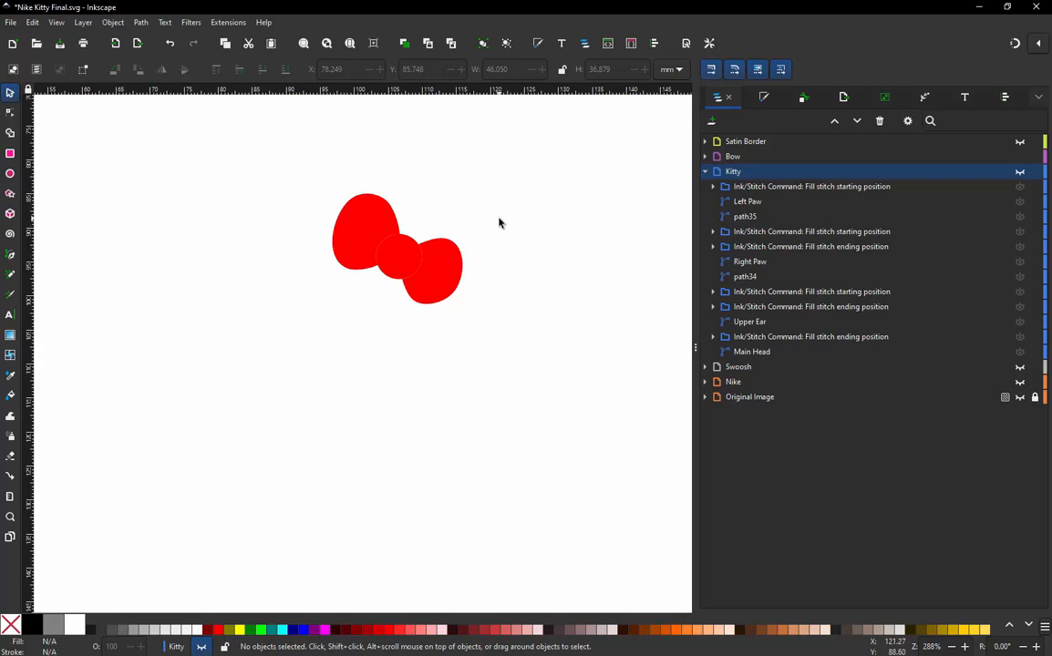
- Attach an Ink/Stitch fill stitch ending position command to Left Bow
{"action": "scroll", "coordinate": [375, 225], "scroll_direction": "up", "scroll_amount": 3}
{"action": "left_click", "coordinate": [371, 228]}
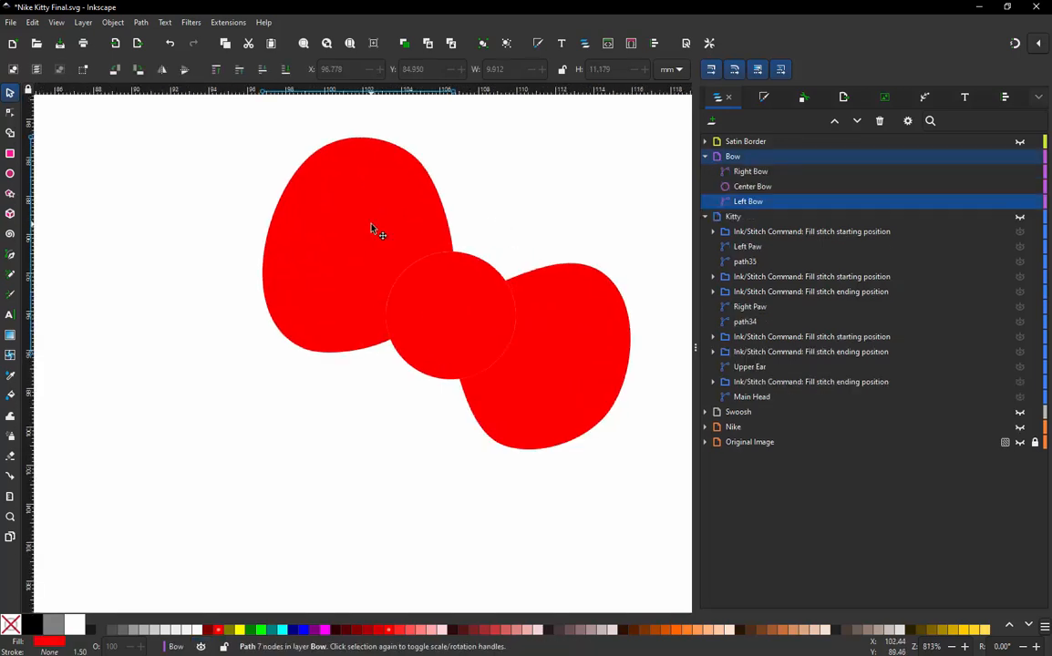
{"action": "left_click", "coordinate": [227, 24]}
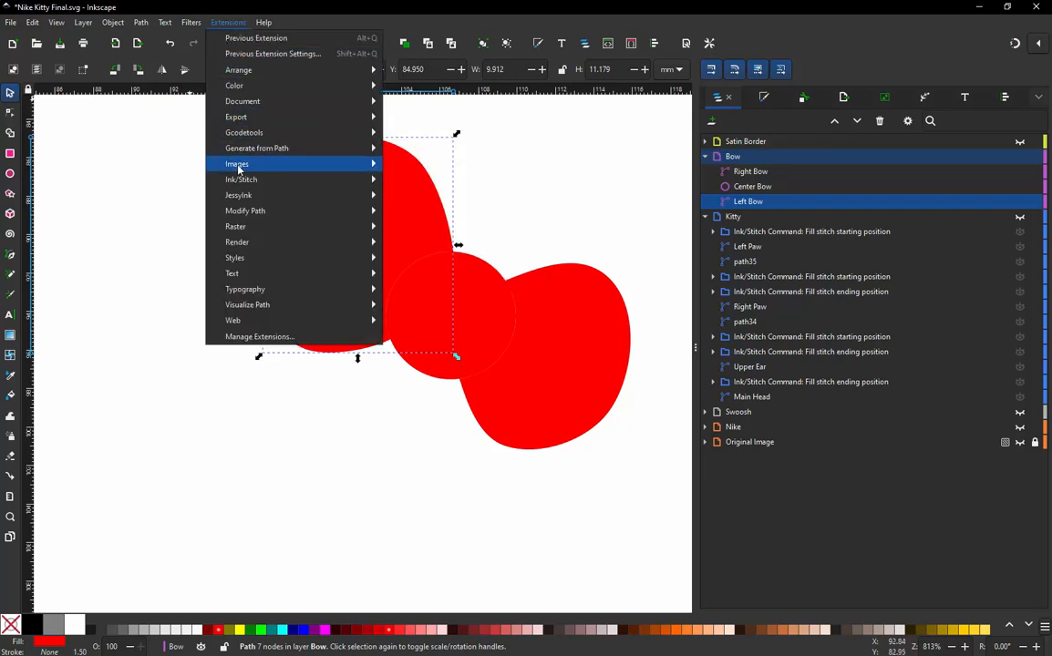
{"action": "mouse_move", "coordinate": [274, 179]}
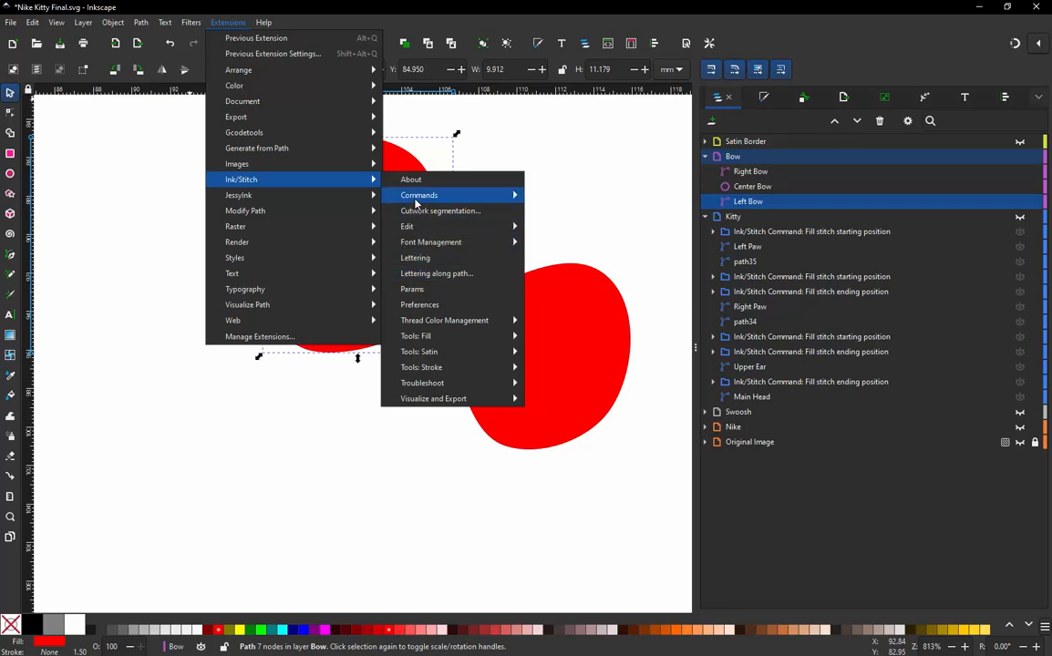
{"action": "mouse_move", "coordinate": [437, 195]}
{"action": "left_click", "coordinate": [583, 227]}
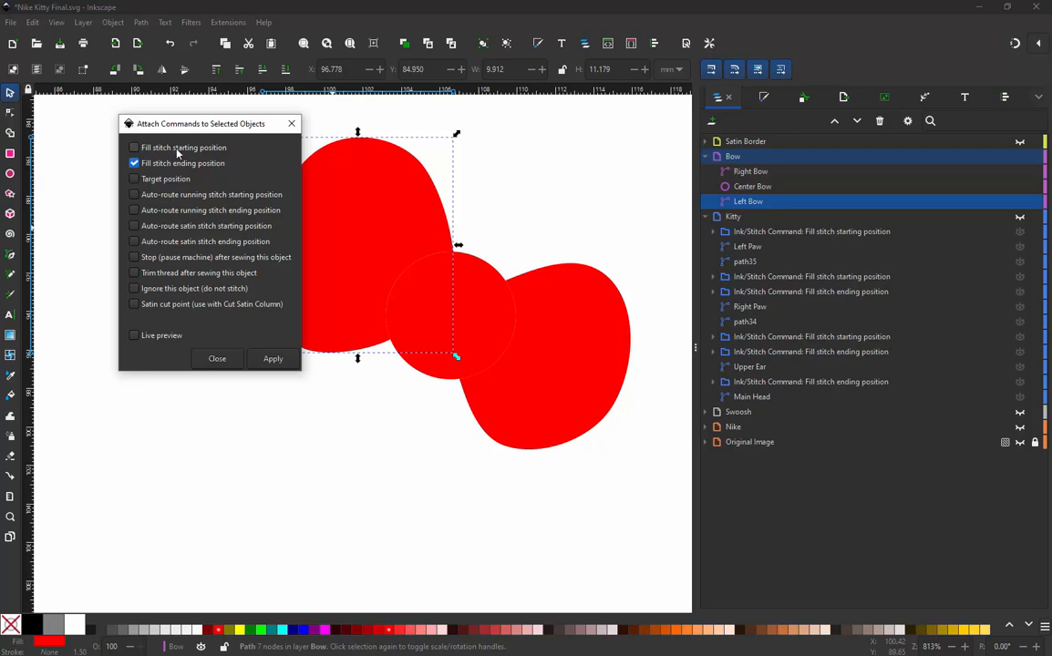
{"action": "left_click", "coordinate": [273, 358]}
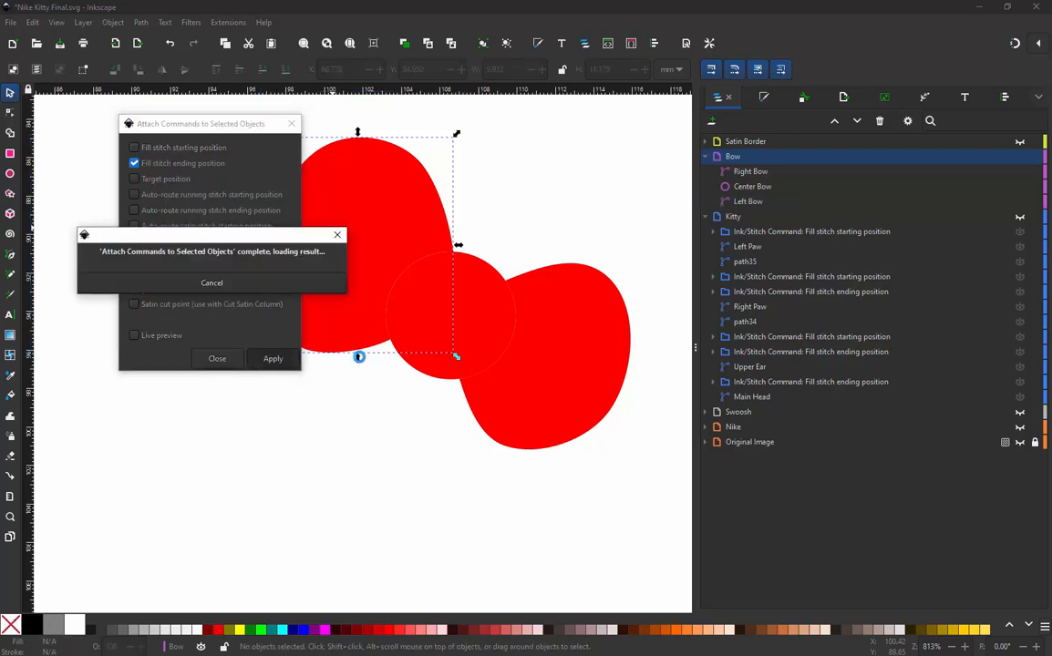
{"action": "left_click", "coordinate": [357, 392]}
- Move Left Bow's fill ending marker below the bow so its connector meets Left Bow's lower edge beside Center Bow
{"action": "scroll", "coordinate": [357, 392], "scroll_direction": "down", "scroll_amount": 1}
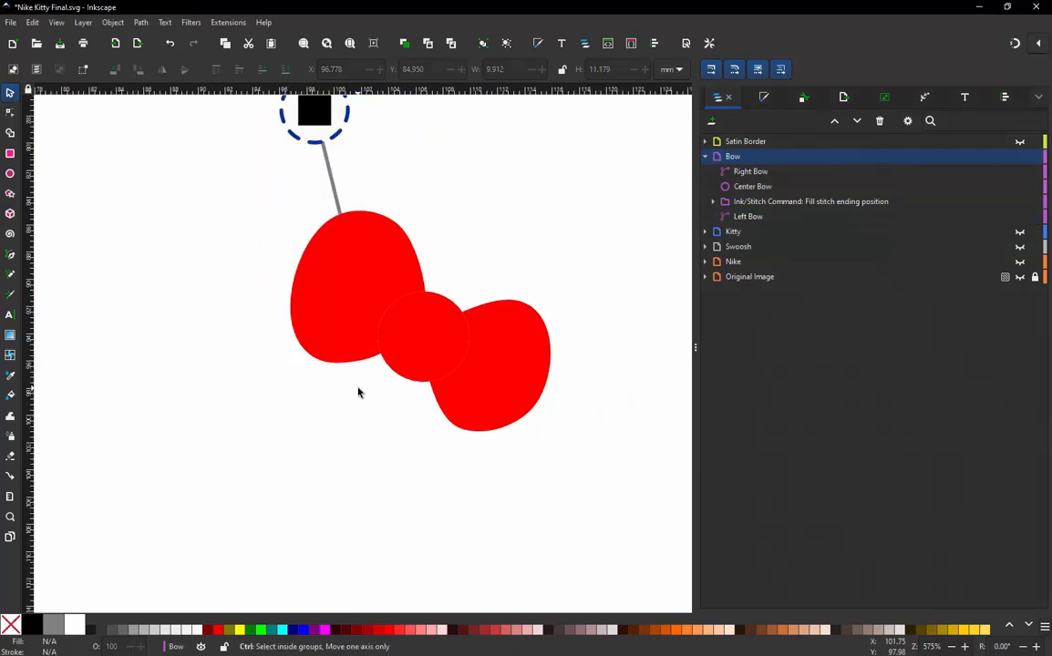
{"action": "mouse_move", "coordinate": [313, 131]}
{"action": "left_mouse_down"}
{"action": "mouse_move", "coordinate": [427, 213]}
{"action": "mouse_move", "coordinate": [374, 405]}
{"action": "mouse_move", "coordinate": [381, 453]}
{"action": "mouse_move", "coordinate": [463, 419]}
{"action": "mouse_move", "coordinate": [477, 437]}
{"action": "mouse_move", "coordinate": [462, 418]}
{"action": "mouse_move", "coordinate": [483, 426]}
{"action": "mouse_move", "coordinate": [468, 383]}
{"action": "mouse_move", "coordinate": [420, 425]}
{"action": "mouse_move", "coordinate": [464, 423]}
{"action": "left_mouse_up"}
{"action": "scroll", "coordinate": [381, 446], "scroll_direction": "up", "scroll_amount": 3}
{"action": "scroll", "coordinate": [453, 416], "scroll_direction": "down", "scroll_amount": 1, "text": "ctrl"}
{"action": "scroll", "coordinate": [453, 415], "scroll_direction": "down", "scroll_amount": 1, "text": "ctrl"}
- Attach fill starting and ending position commands to Center Bow, placing the start marker below Left Bow and the end marker above Right Bow
{"action": "left_click", "coordinate": [512, 281]}
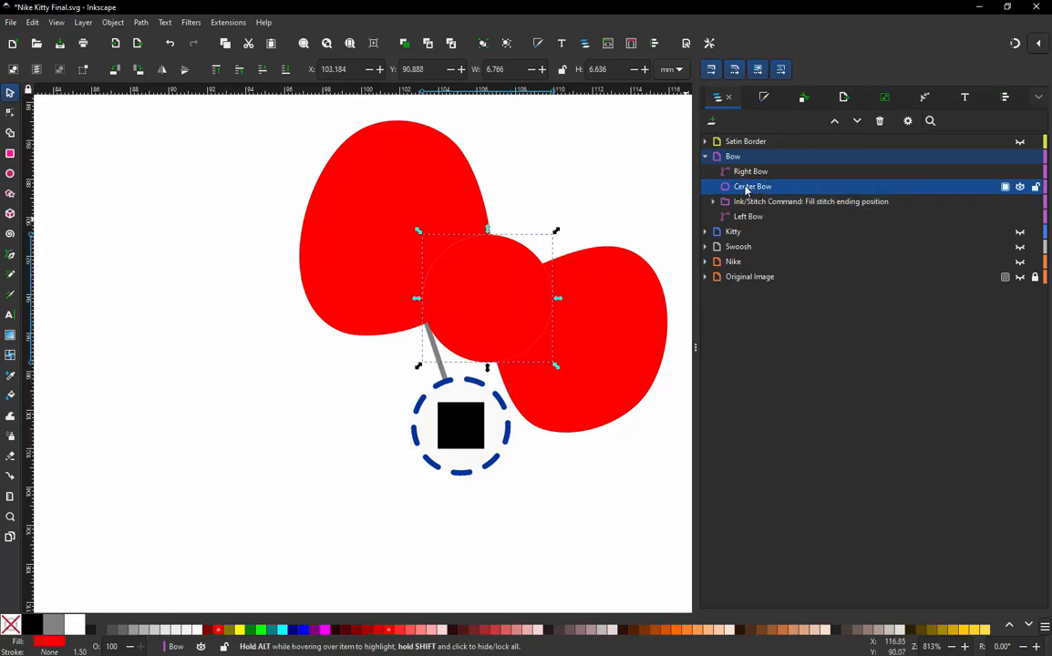
{"action": "left_click", "coordinate": [230, 22]}
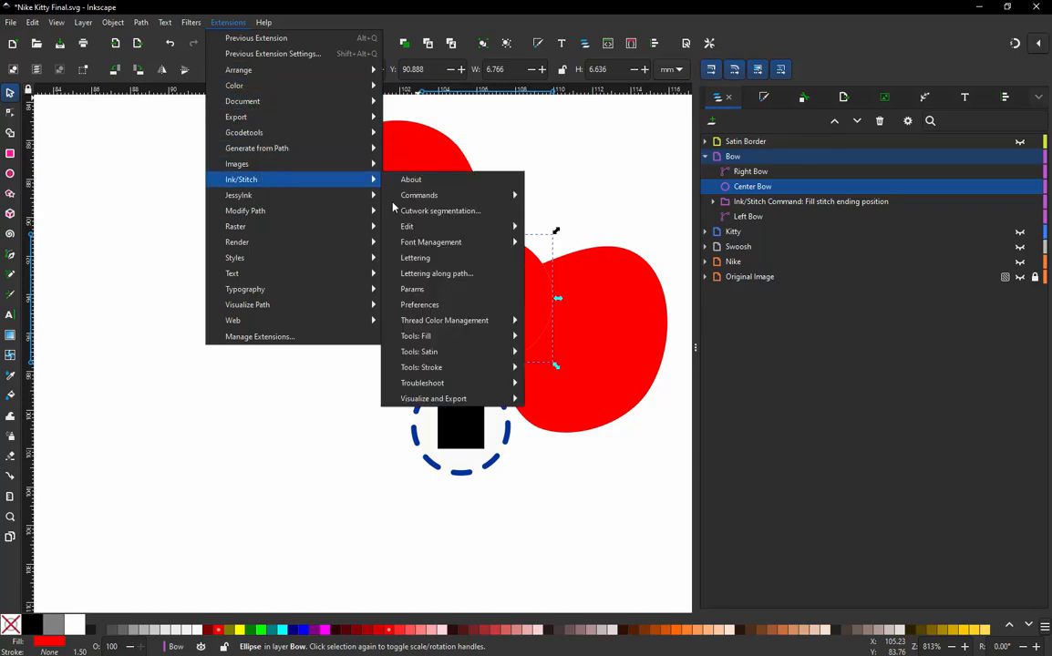
{"action": "mouse_move", "coordinate": [424, 195]}
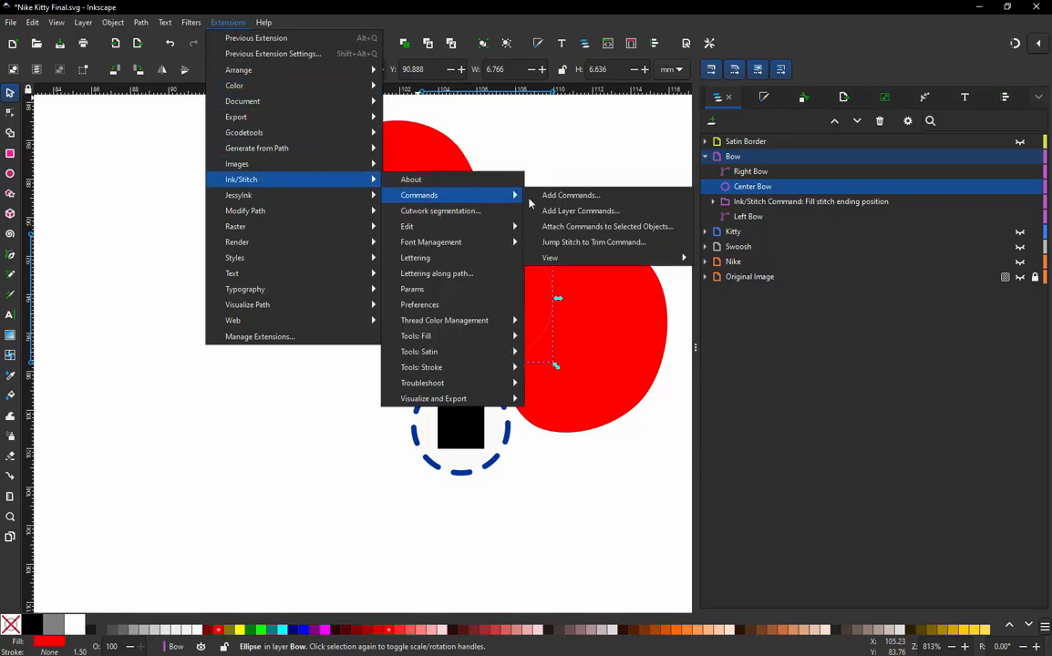
{"action": "left_click", "coordinate": [590, 227]}
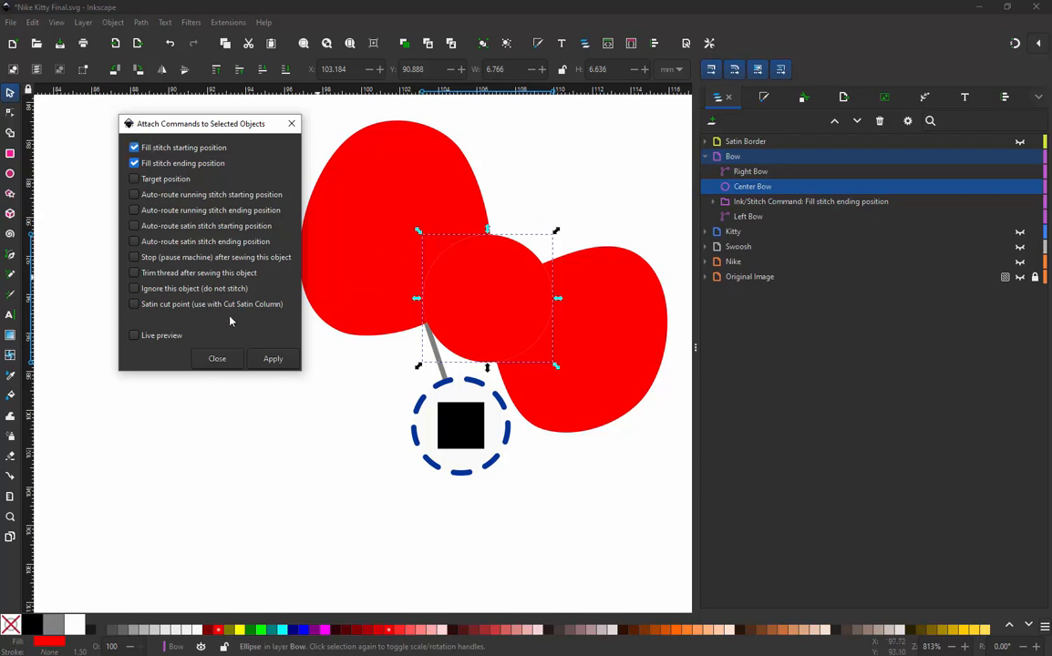
{"action": "left_click", "coordinate": [279, 361]}
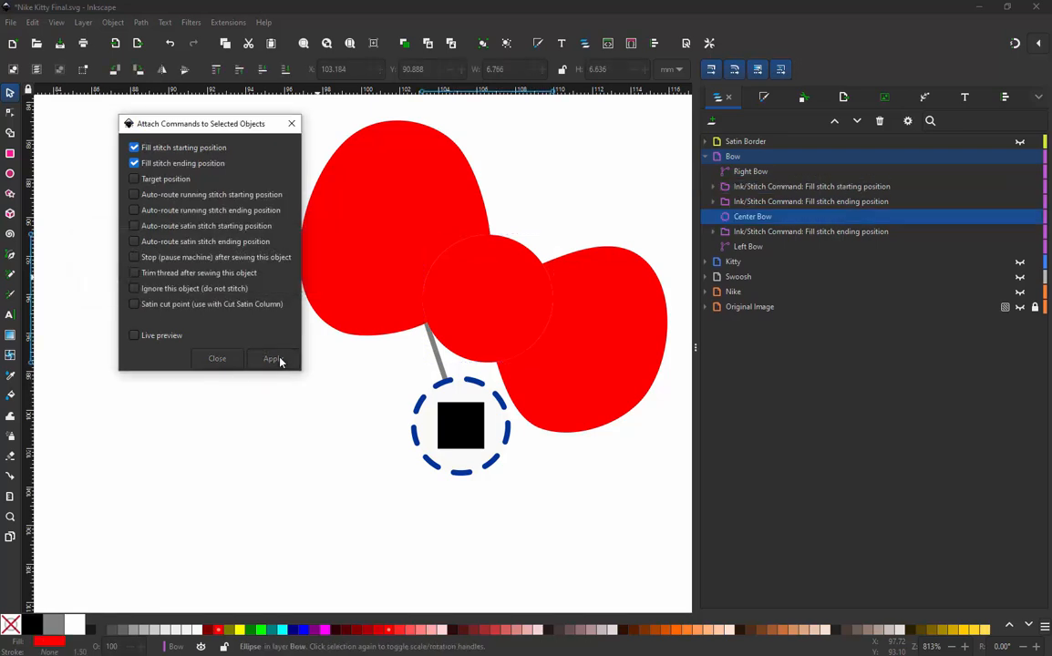
{"action": "key", "text": "Escape"}
{"action": "left_click_drag", "start_coordinate": [453, 106], "coordinate": [294, 435]}
{"action": "left_click_drag", "start_coordinate": [476, 106], "coordinate": [670, 217]}
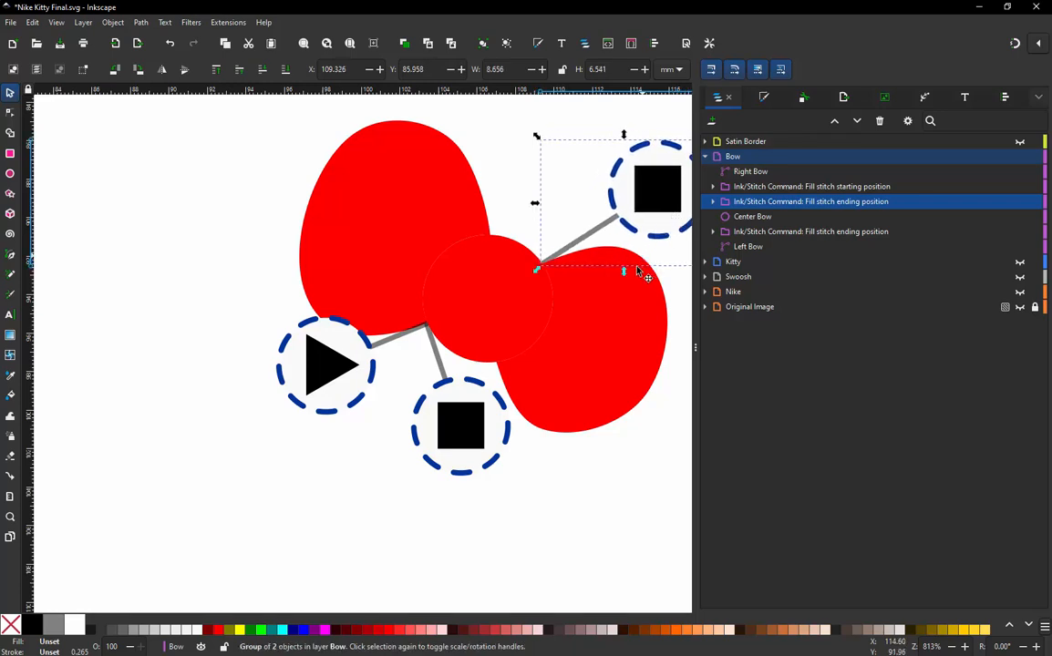
- Attach only a fill stitch starting position command to Right Bow and move its marker so the connector meets Center Bow's ending point
{"action": "left_click", "coordinate": [631, 290]}
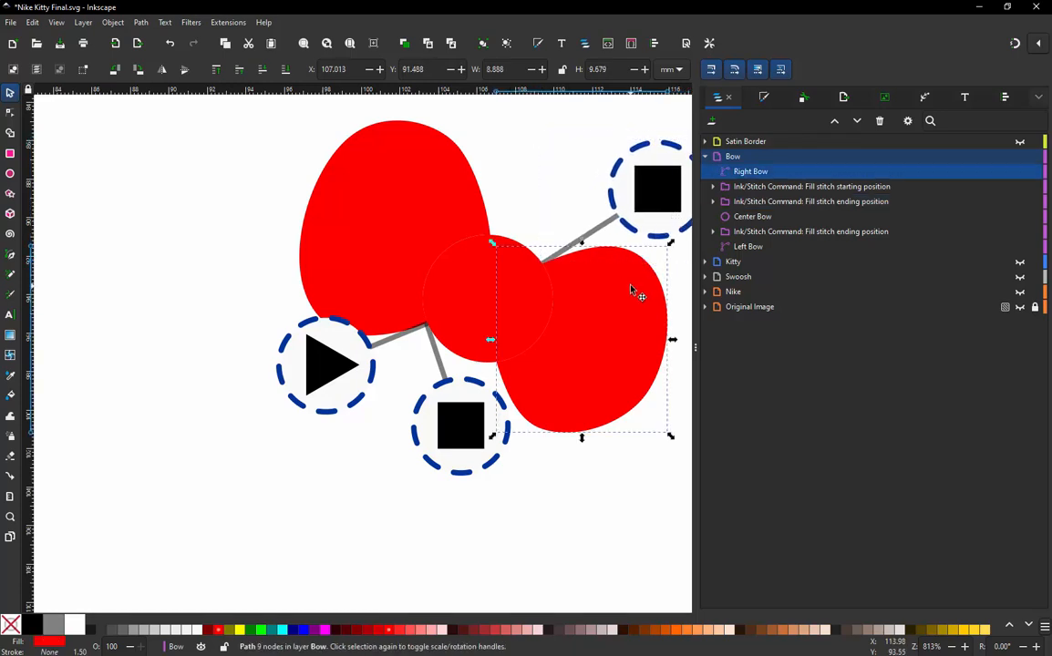
{"action": "left_click", "coordinate": [239, 23]}
{"action": "mouse_move", "coordinate": [374, 181]}
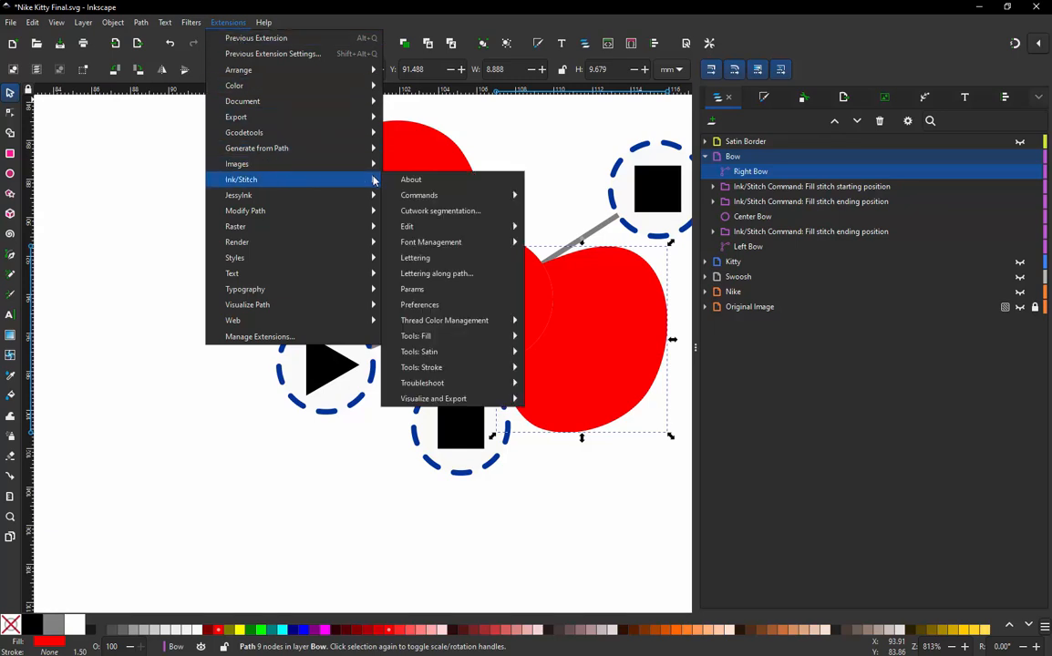
{"action": "left_click", "coordinate": [606, 234]}
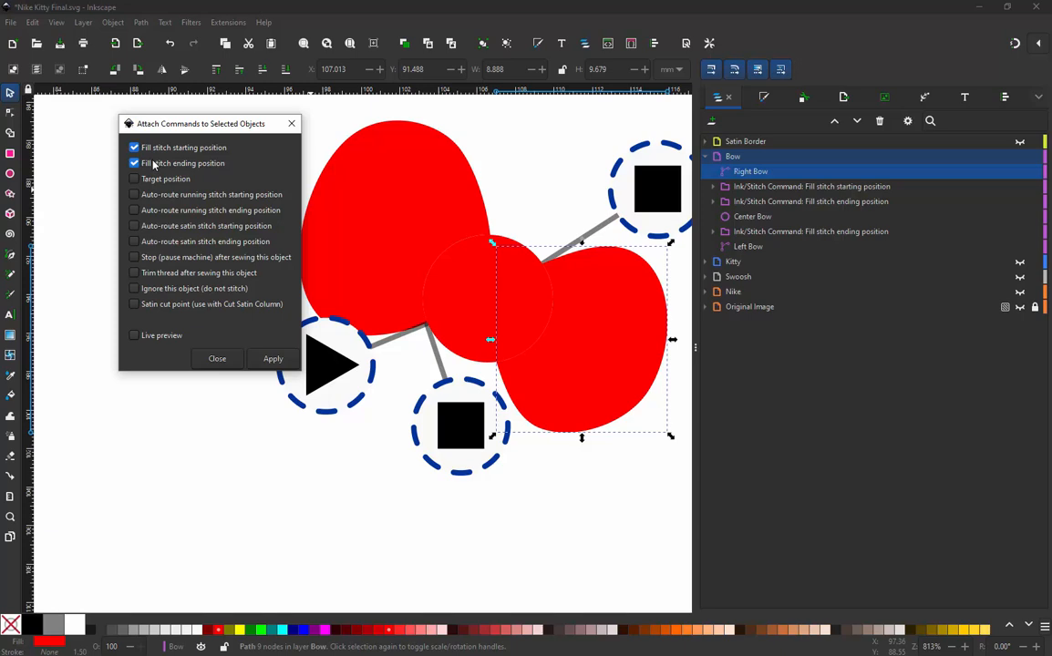
{"action": "left_click", "coordinate": [285, 362]}
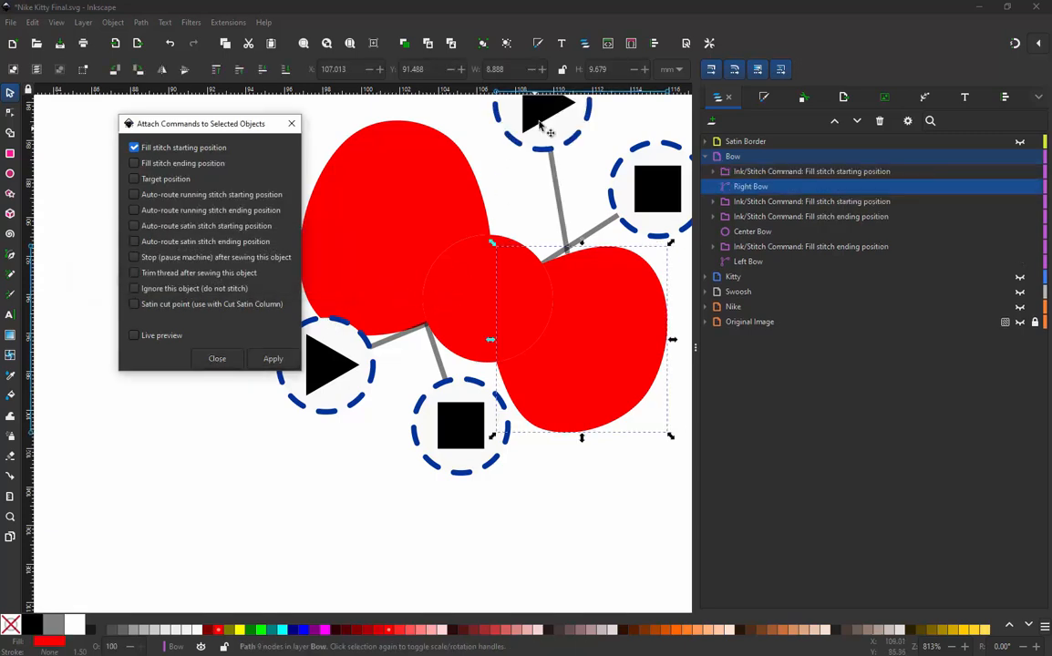
{"action": "left_click_drag", "start_coordinate": [544, 139], "coordinate": [444, 163]}
- Select all Bow objects with their commands and simulate their stitching through to the last stitch
{"action": "key", "text": "minus"}
{"action": "key", "text": "minus"}
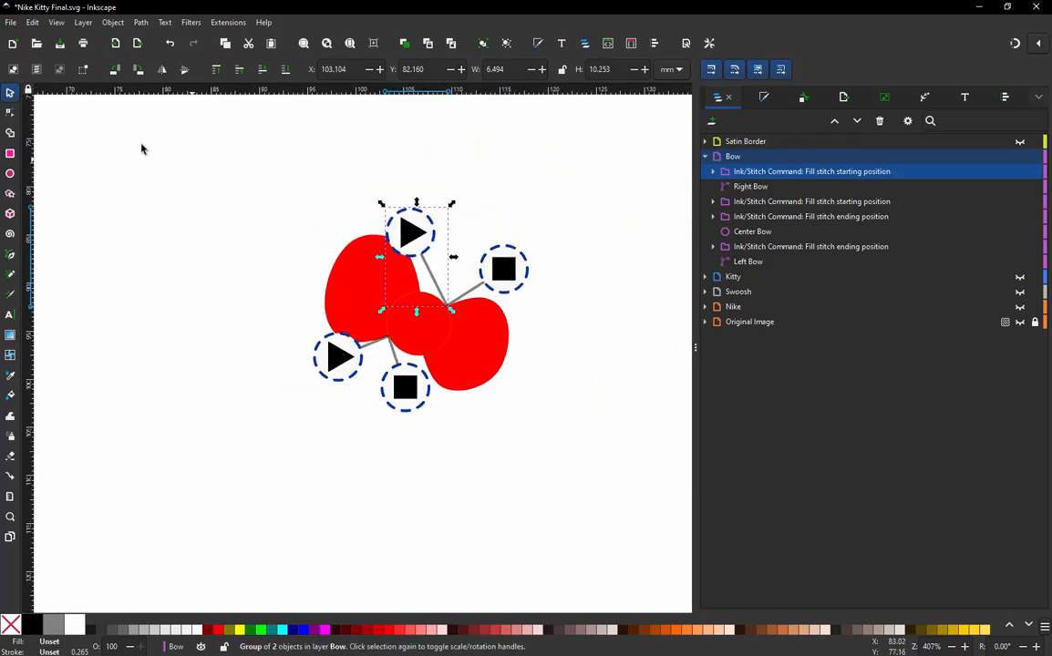
{"action": "left_click", "coordinate": [253, 172]}
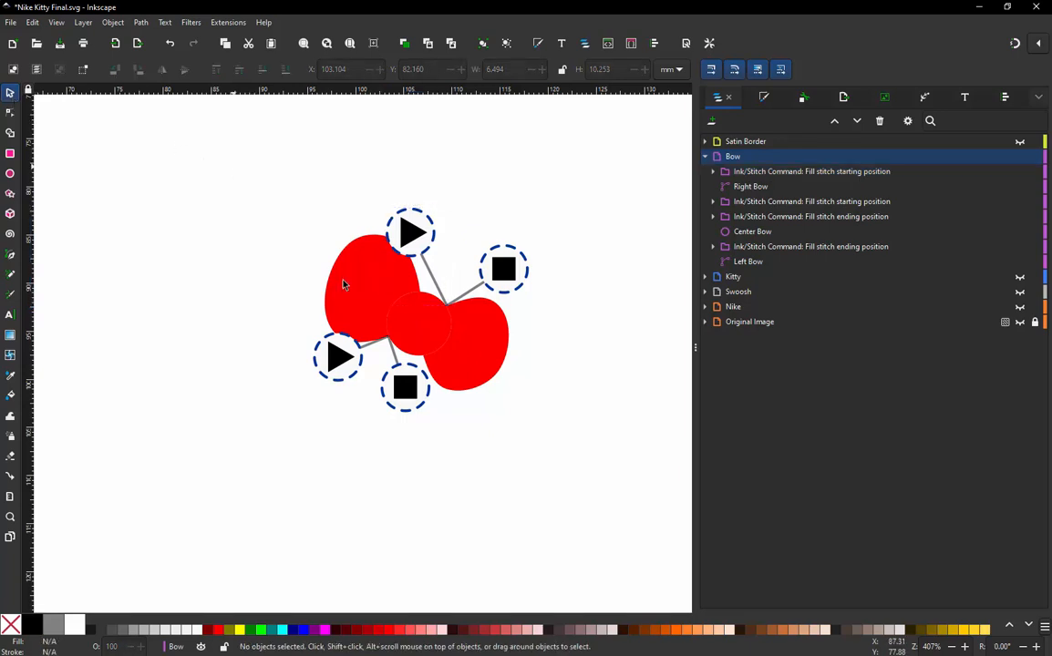
{"action": "left_click_drag", "start_coordinate": [228, 162], "coordinate": [572, 454]}
{"action": "left_click", "coordinate": [228, 22]}
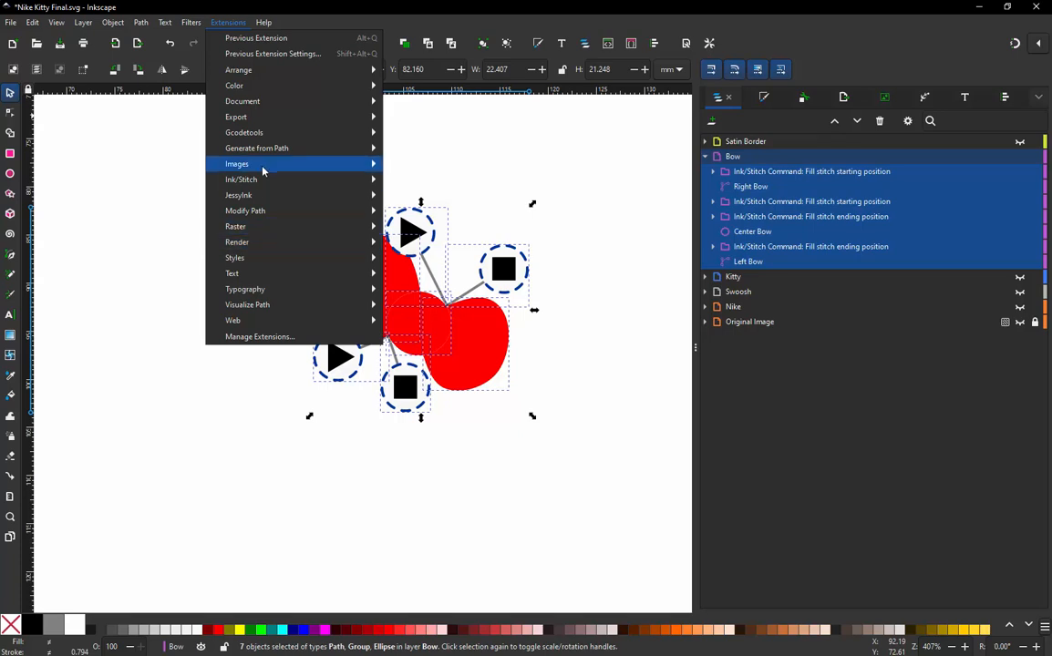
{"action": "mouse_move", "coordinate": [284, 178]}
{"action": "mouse_move", "coordinate": [443, 401]}
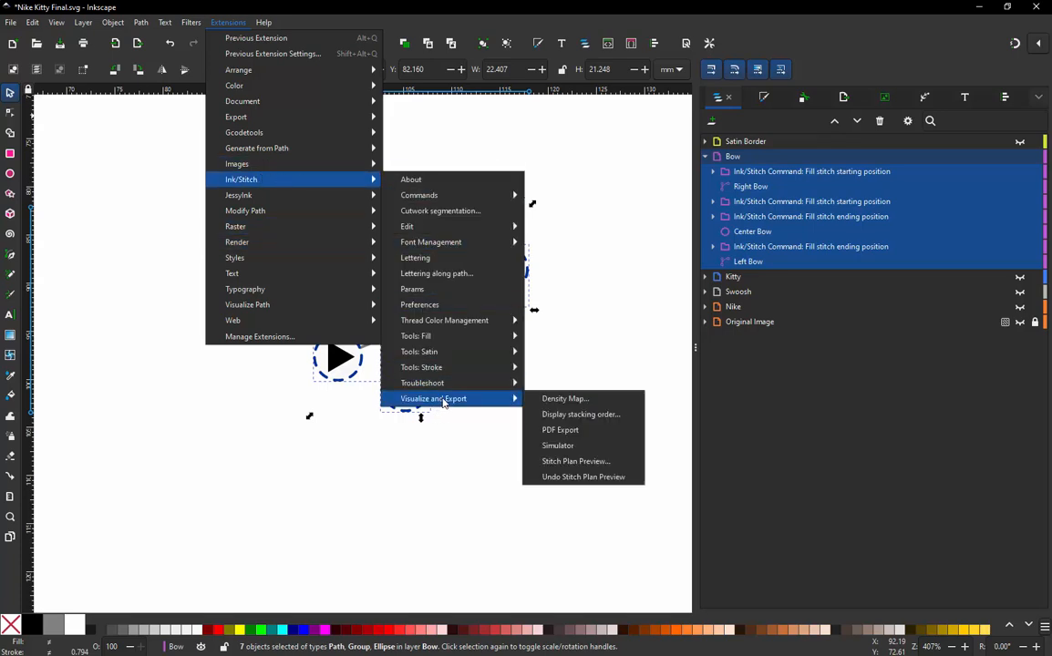
{"action": "left_click", "coordinate": [568, 446]}
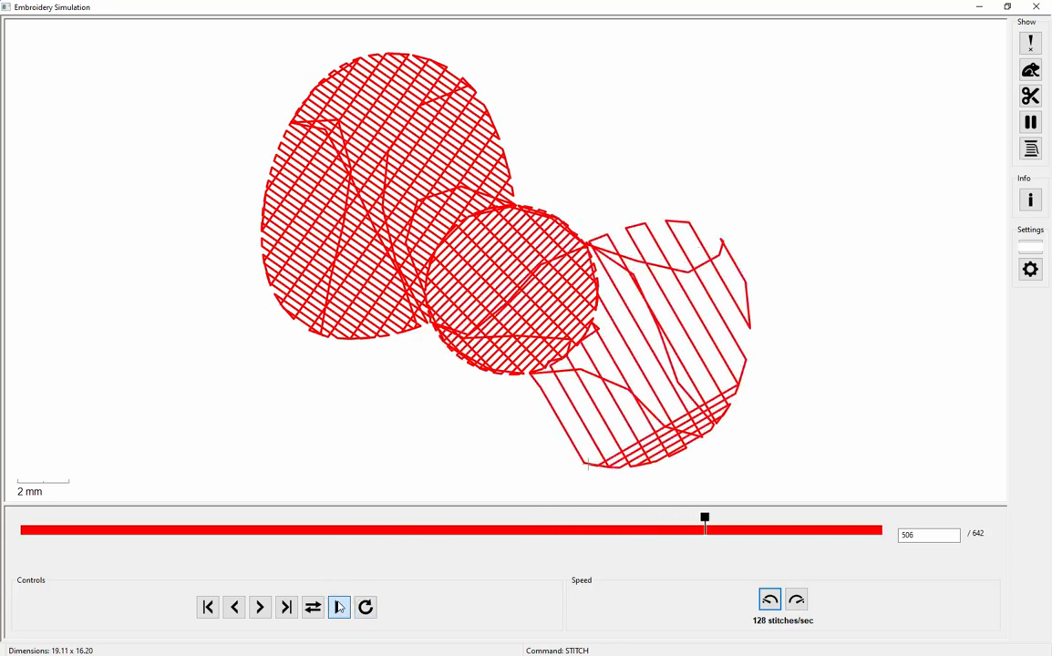
{"action": "mouse_move", "coordinate": [647, 519]}
{"action": "left_mouse_down"}
{"action": "mouse_move", "coordinate": [371, 521]}
{"action": "mouse_move", "coordinate": [732, 517]}
{"action": "left_mouse_up"}
{"action": "left_click_drag", "start_coordinate": [809, 478], "coordinate": [967, 418]}
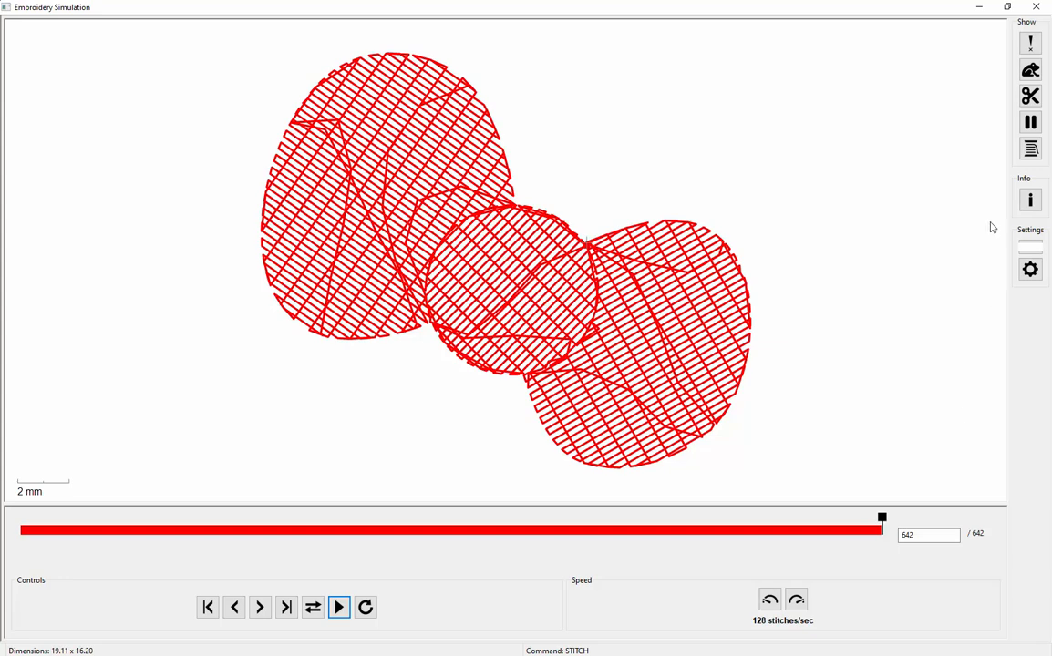
- Check the jump count in the bow's design info, and close the info window and the simulator
{"action": "left_click", "coordinate": [1031, 200]}
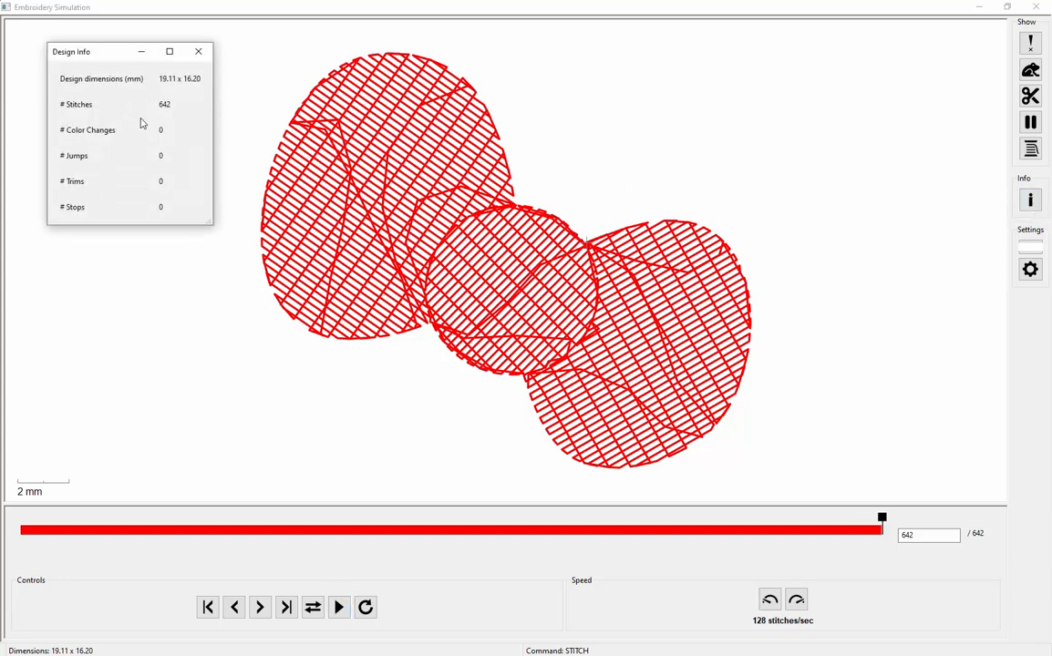
{"action": "left_click", "coordinate": [198, 51]}
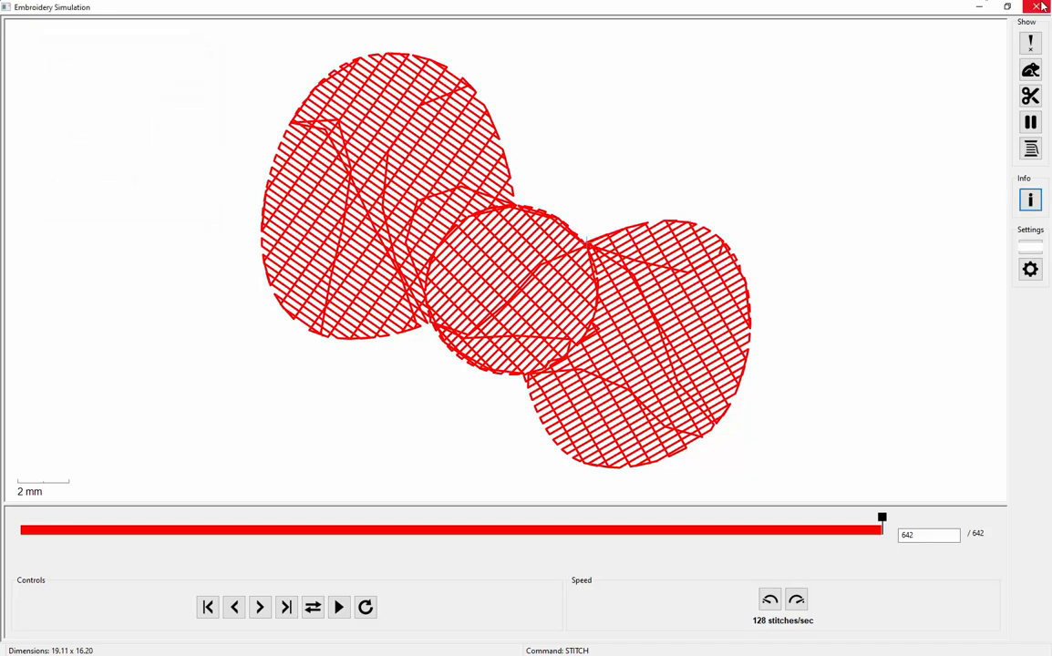
{"action": "left_click", "coordinate": [1037, 7]}
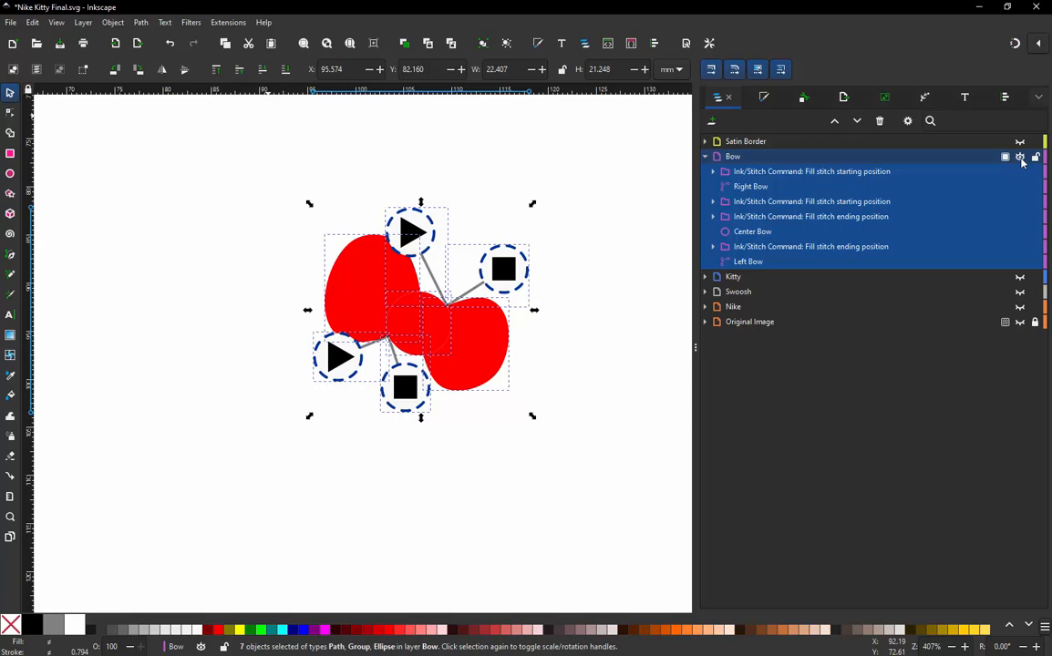
- Show the Kitty, Swoosh, and Nike layers together with the Bow layer
{"action": "left_click", "coordinate": [1020, 278]}
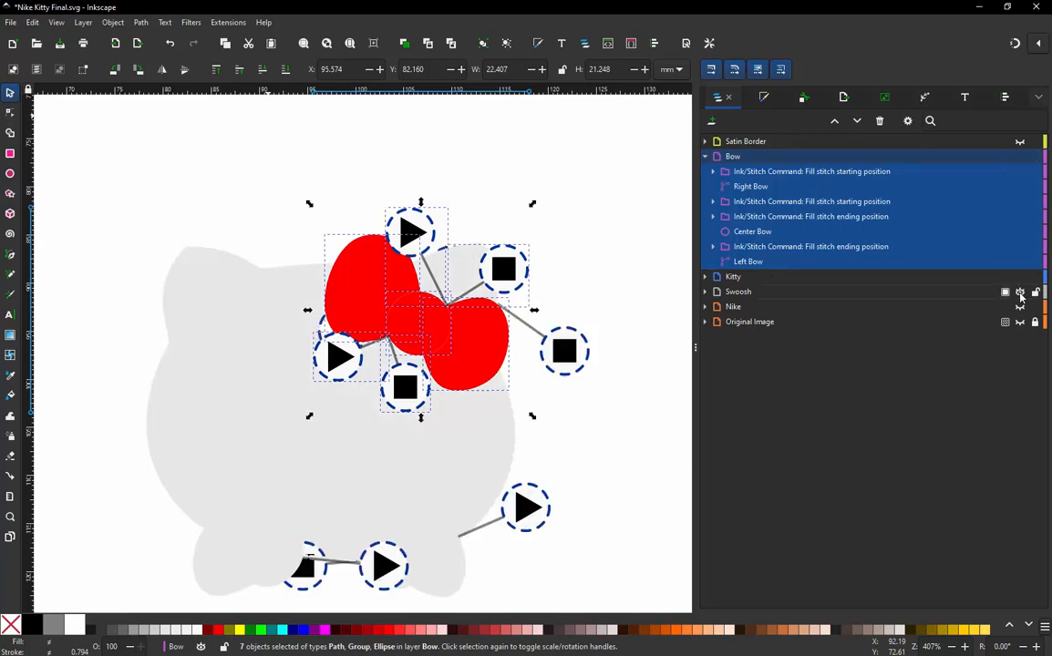
{"action": "left_click", "coordinate": [1020, 292]}
{"action": "left_click", "coordinate": [1020, 306]}
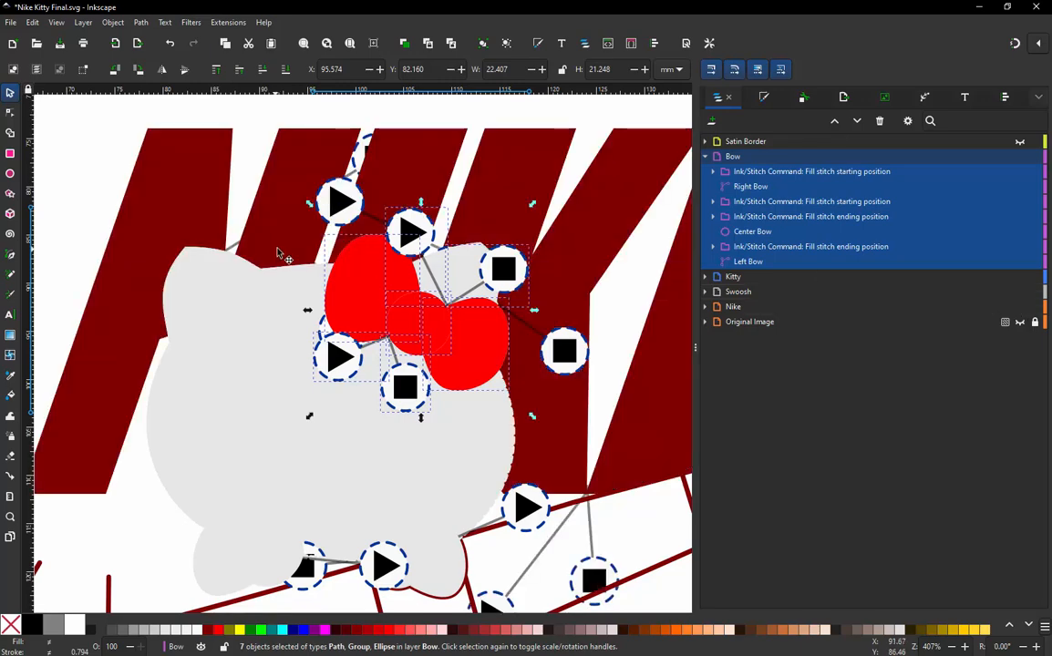
- Select all visible objects across the Bow, Kitty, Swoosh, and Nike layers and simulate the complete design
{"action": "scroll", "coordinate": [300, 258], "scroll_direction": "down", "scroll_amount": 2}
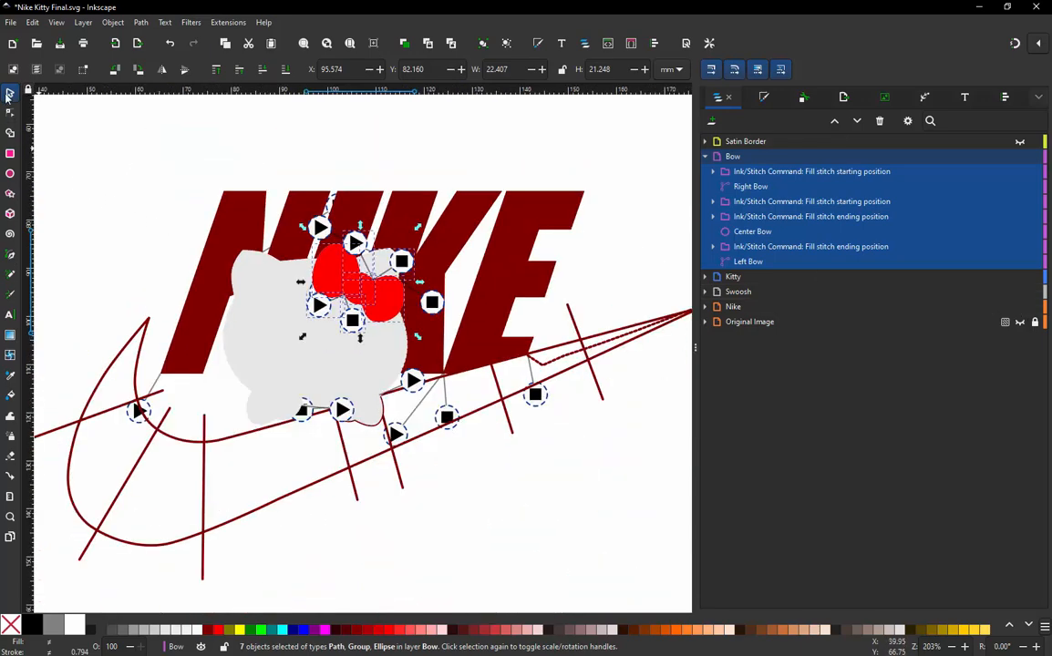
{"action": "left_click", "coordinate": [209, 176]}
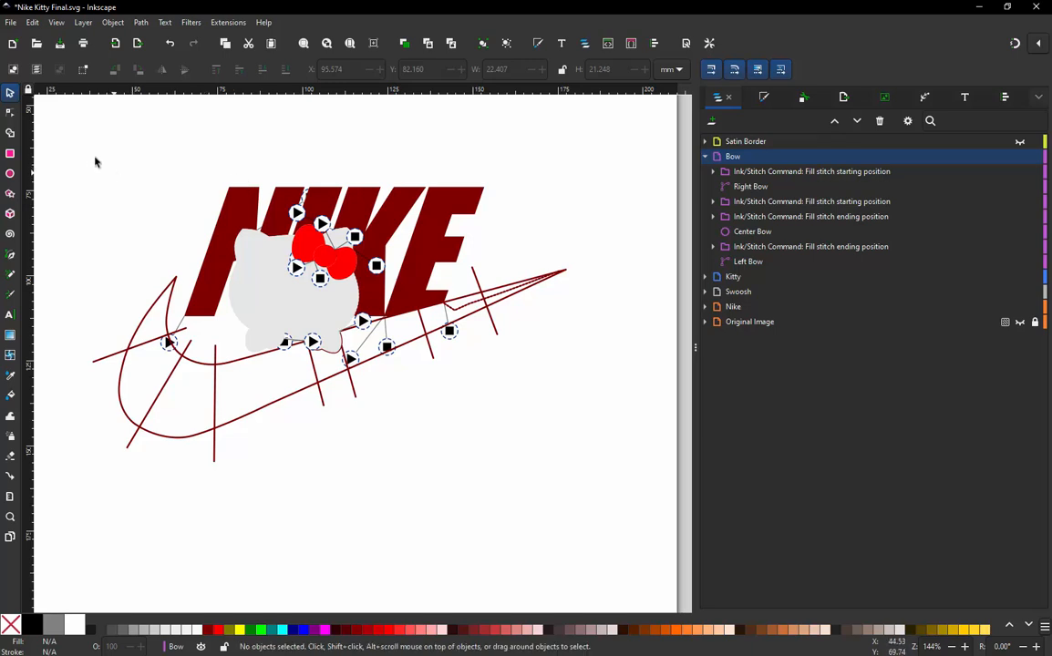
{"action": "left_click_drag", "start_coordinate": [57, 140], "coordinate": [607, 500]}
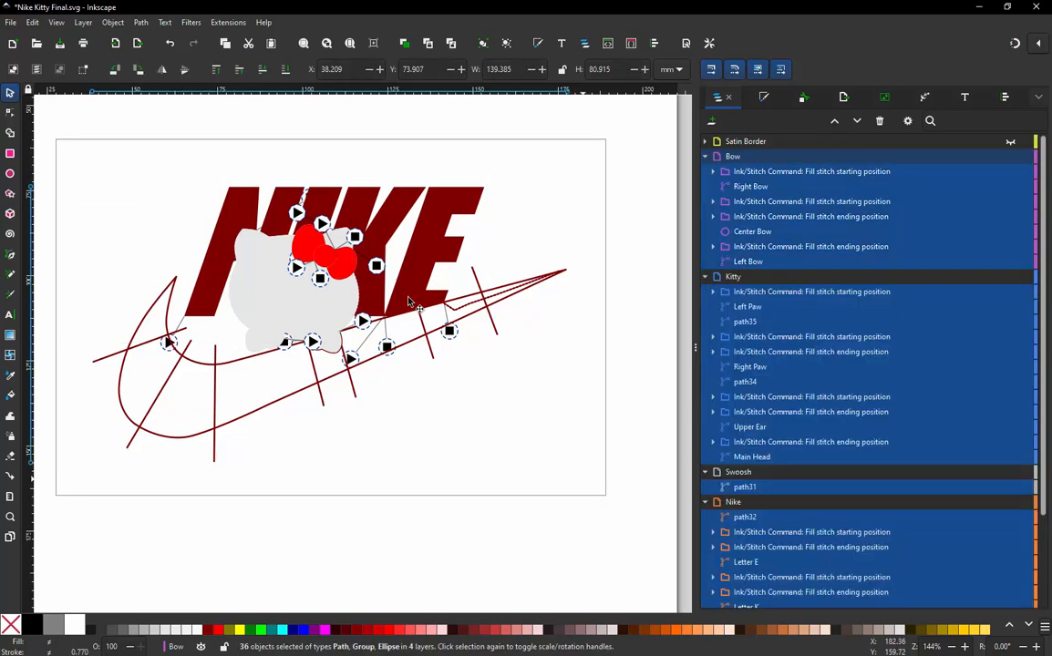
{"action": "left_click", "coordinate": [219, 22]}
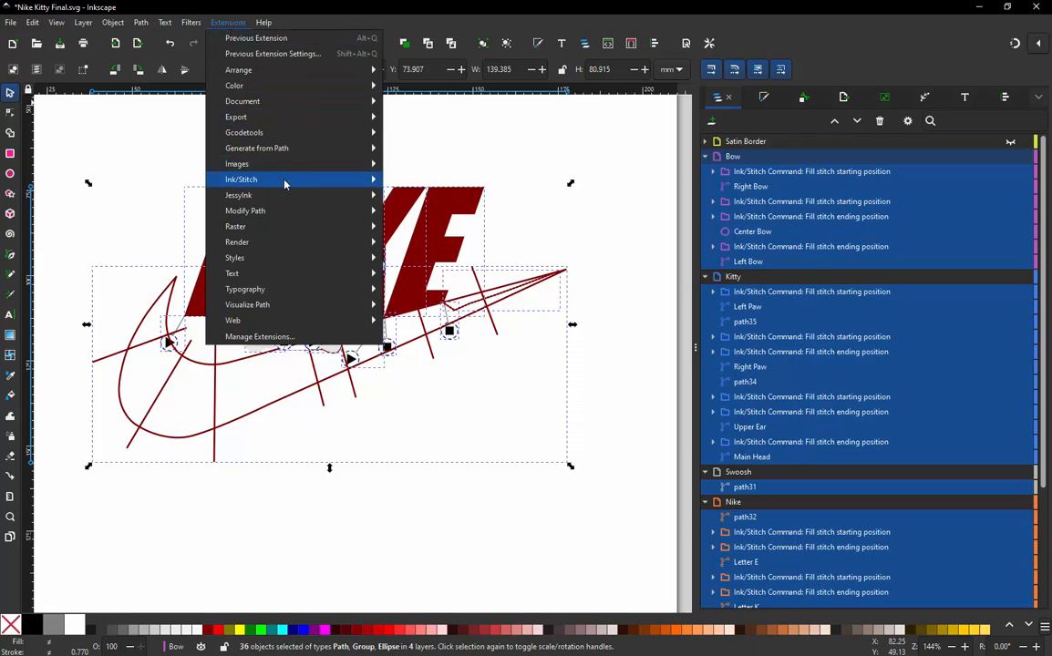
{"action": "mouse_move", "coordinate": [284, 180]}
{"action": "mouse_move", "coordinate": [510, 400]}
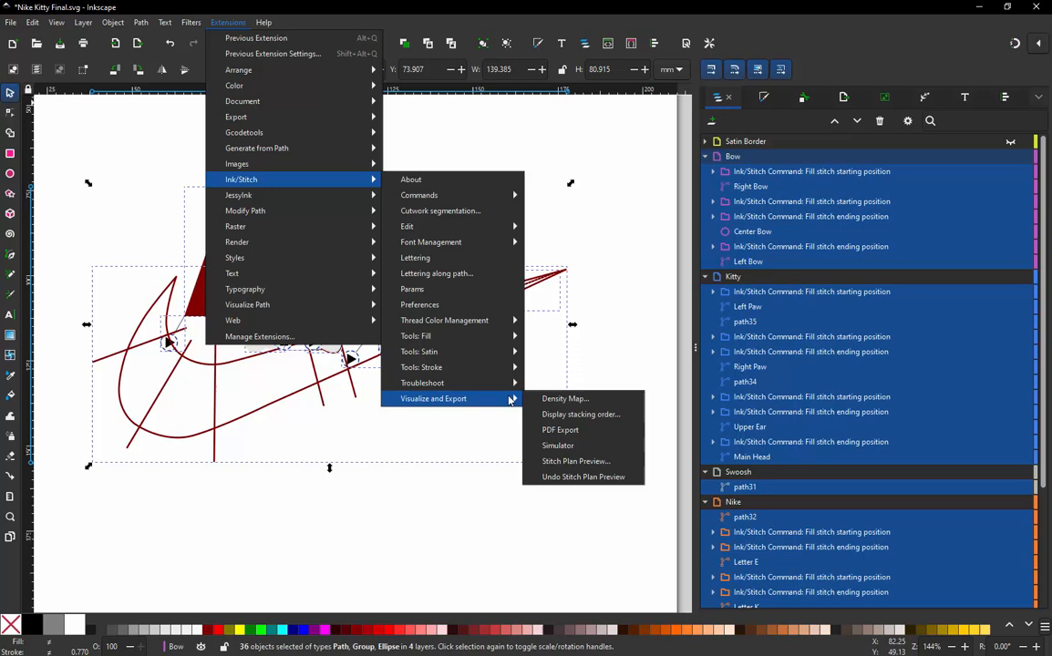
{"action": "left_click", "coordinate": [573, 446]}
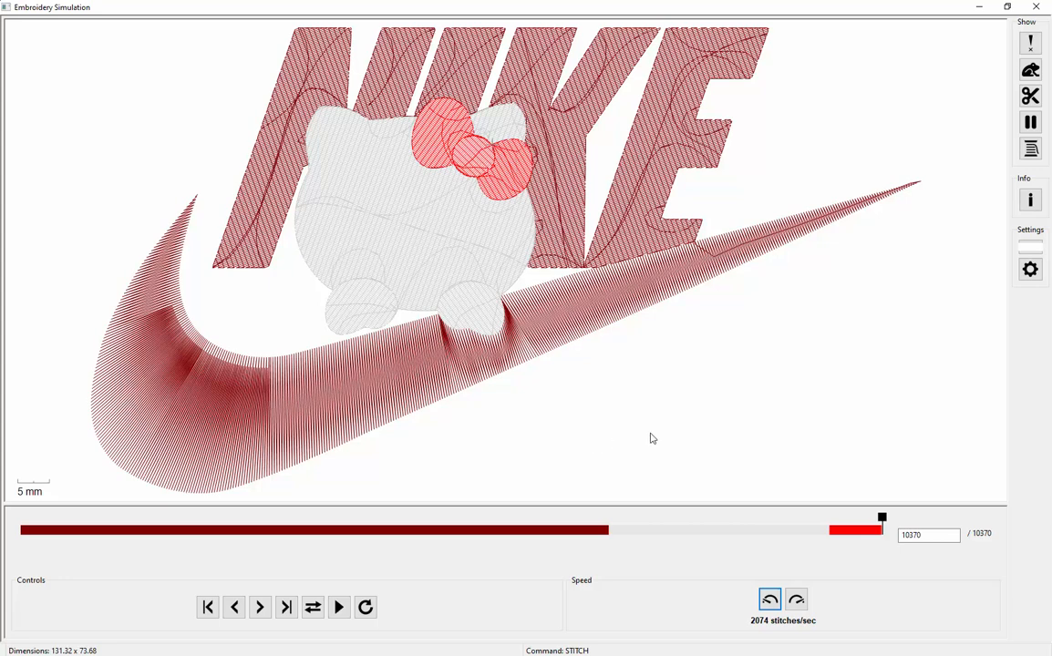
- Check the full design's jump count, mark jump stitches on the timeline, inspect the jump within Kitty, and close the simulator
{"action": "left_click", "coordinate": [1031, 202]}
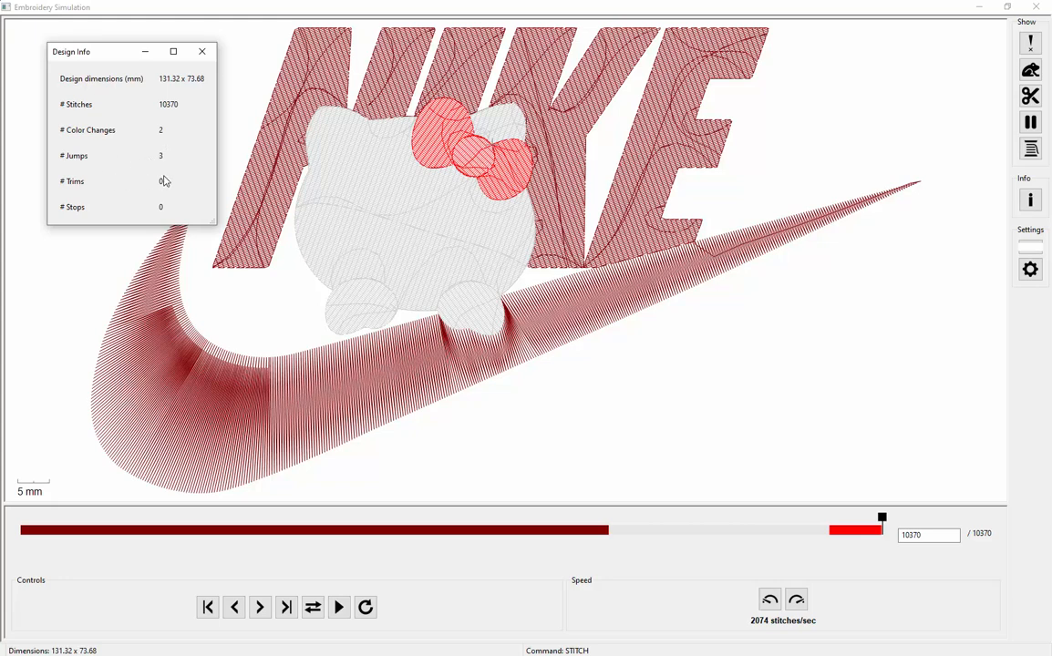
{"action": "left_click_drag", "start_coordinate": [111, 53], "coordinate": [105, 52]}
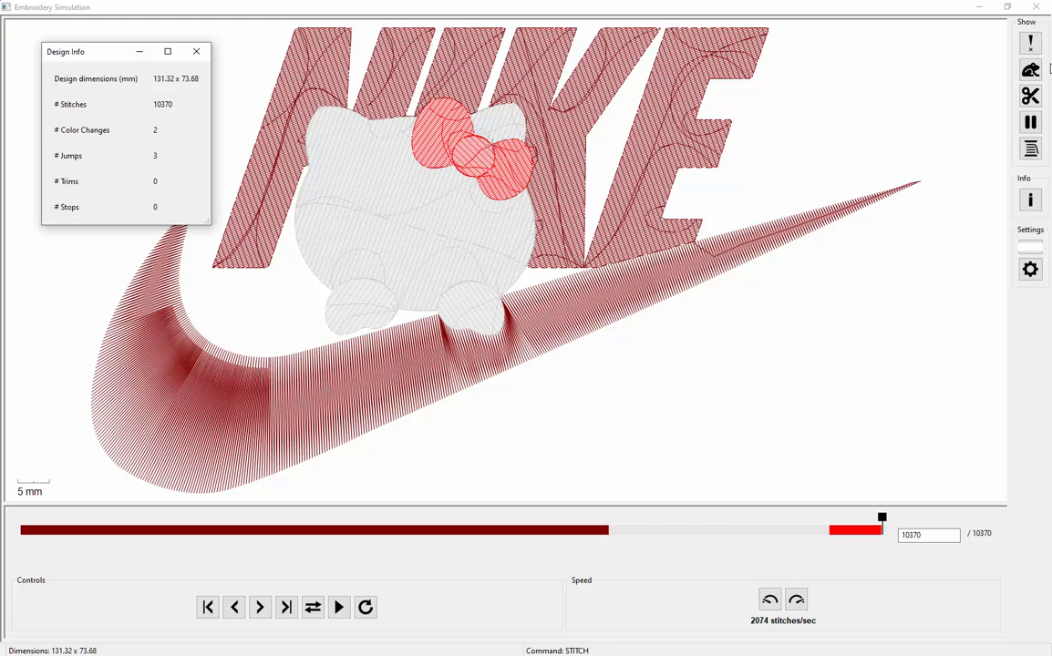
{"action": "left_click", "coordinate": [1033, 73]}
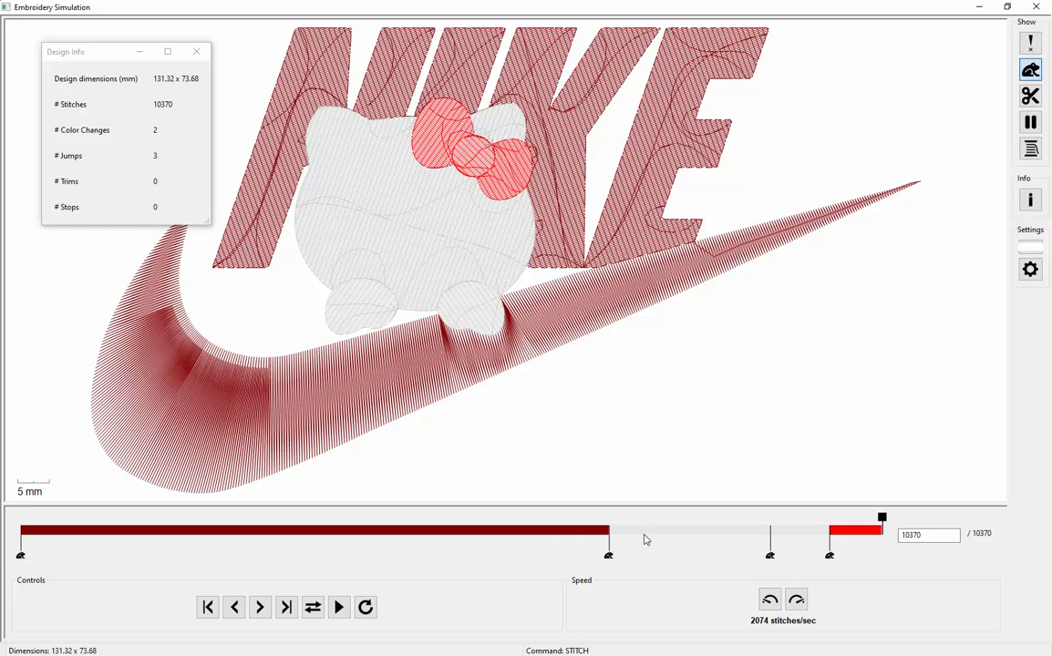
{"action": "left_click_drag", "start_coordinate": [884, 523], "coordinate": [774, 518]}
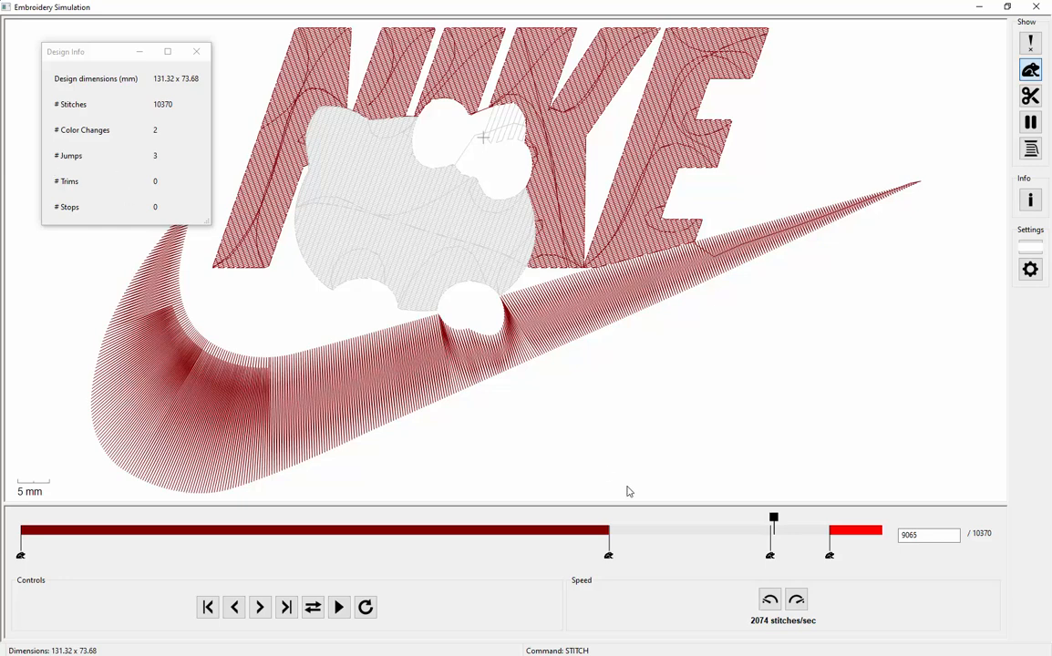
{"action": "left_click_drag", "start_coordinate": [774, 525], "coordinate": [905, 527]}
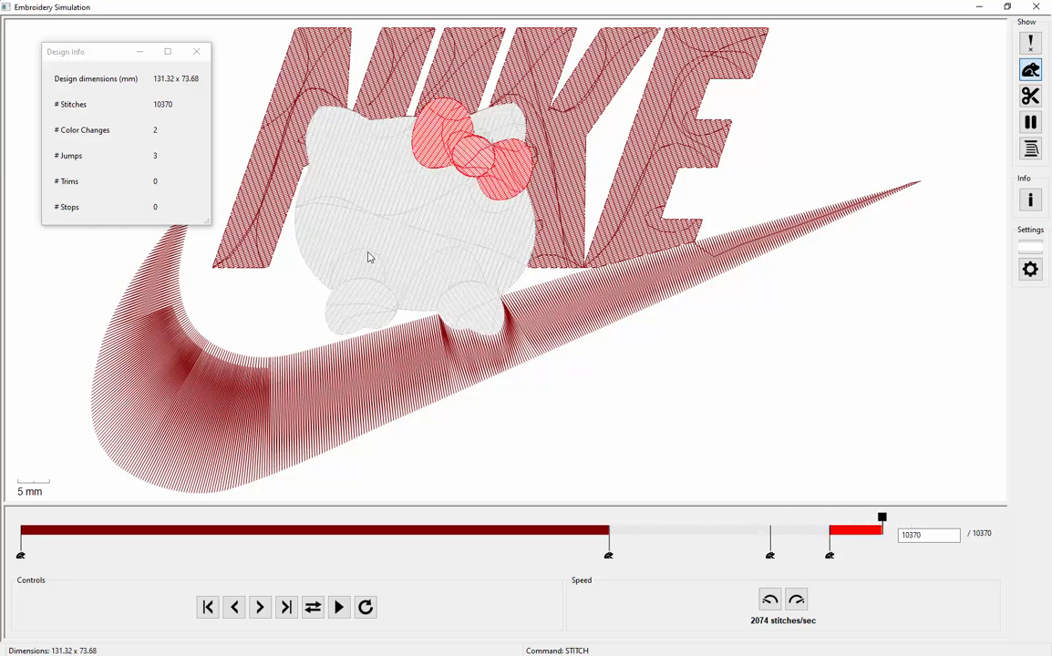
{"action": "left_click", "coordinate": [1040, 8]}
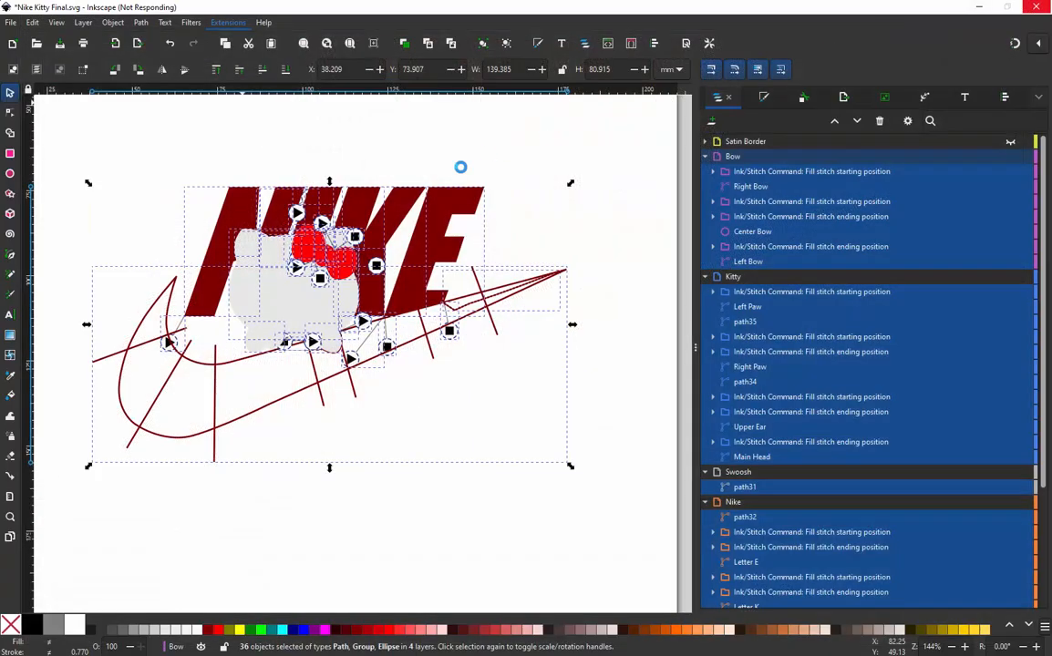
- Deselect everything and save the design to the Desktop as a new Inkscape SVG named Nike Kitty Final - Less Satin.svg
{"action": "left_click", "coordinate": [9, 22]}
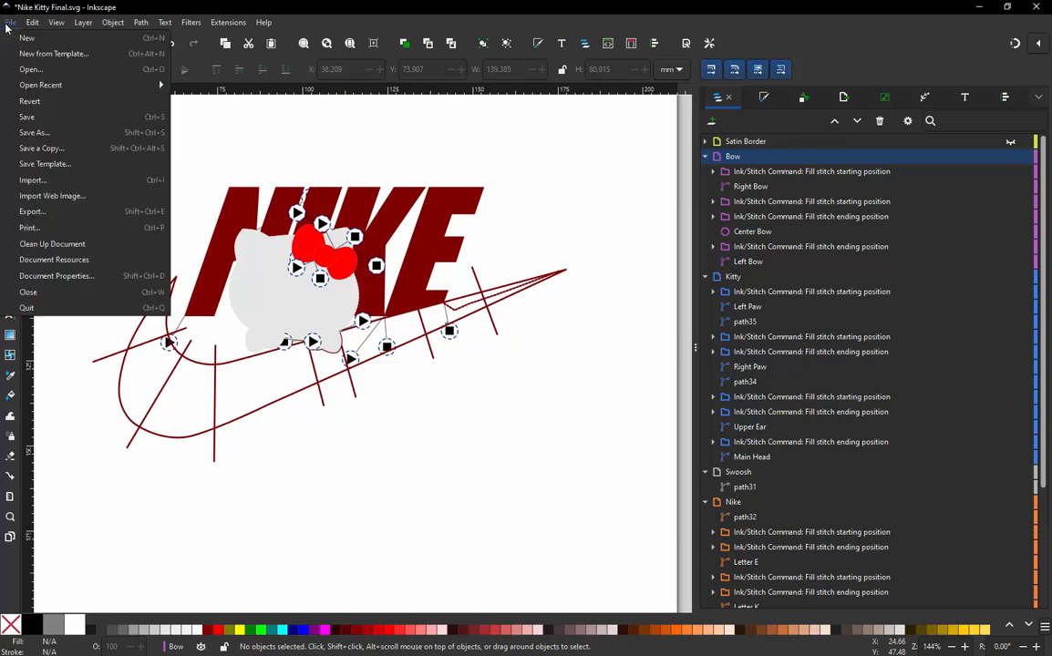
{"action": "left_click", "coordinate": [38, 119]}
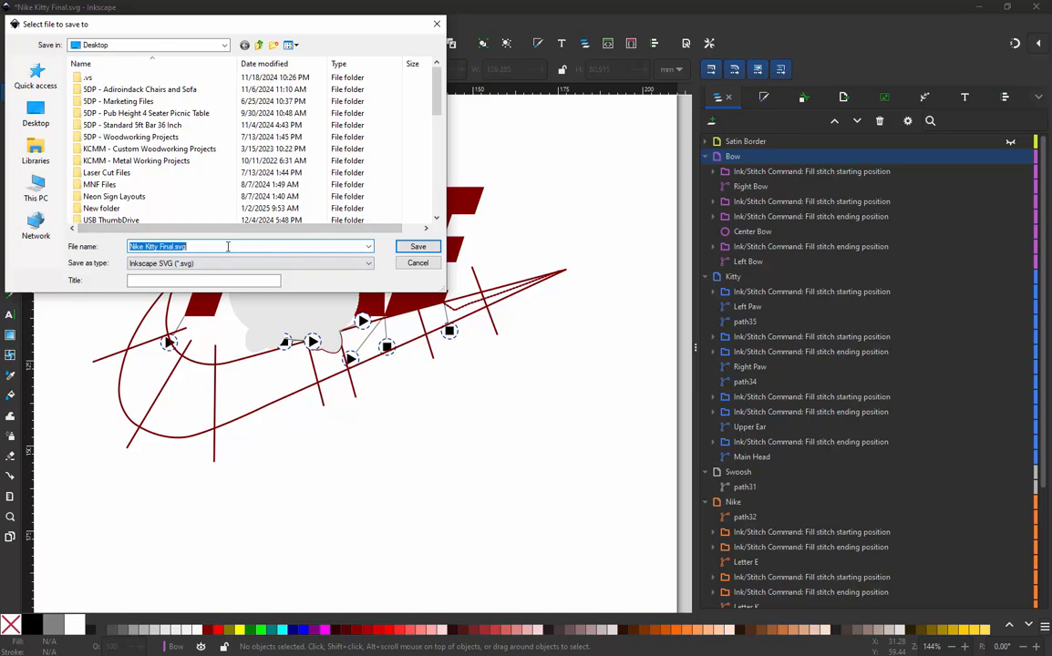
{"action": "left_click", "coordinate": [228, 246]}
{"action": "type", "text": "-"}
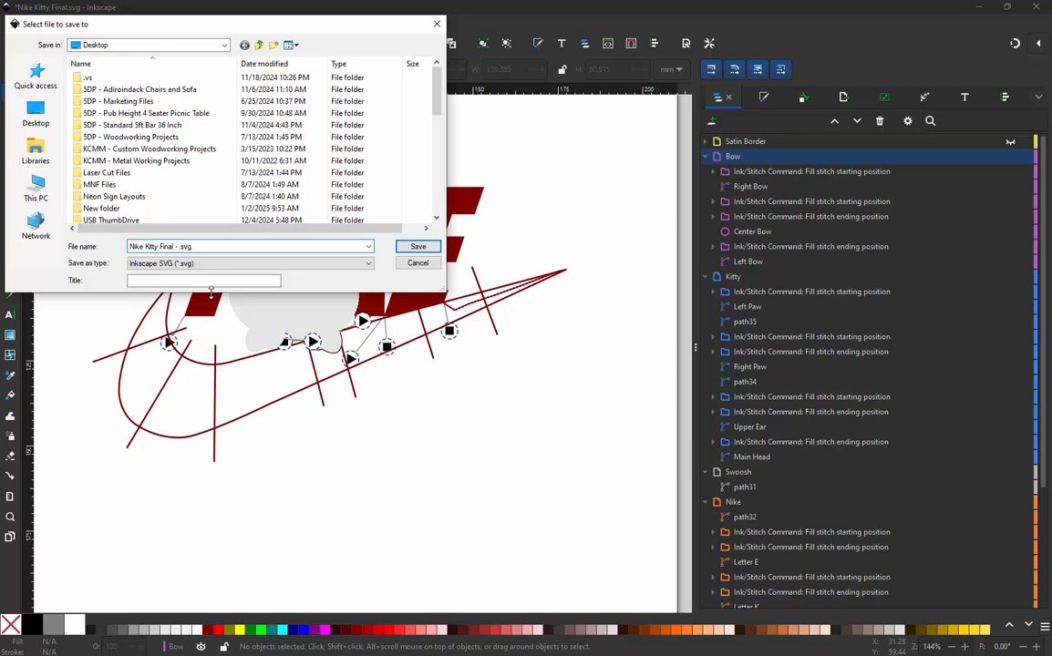
{"action": "type", "text": " Less Satin"}
{"action": "left_click", "coordinate": [419, 248]}
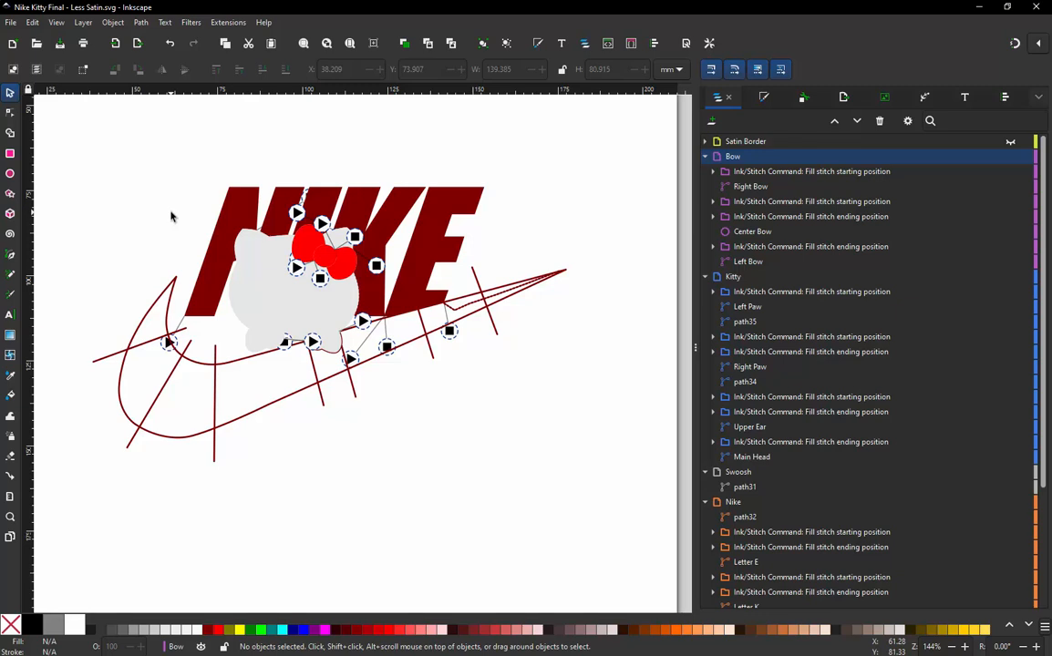
{"action": "scroll", "coordinate": [177, 209], "scroll_direction": "down", "scroll_amount": 1}
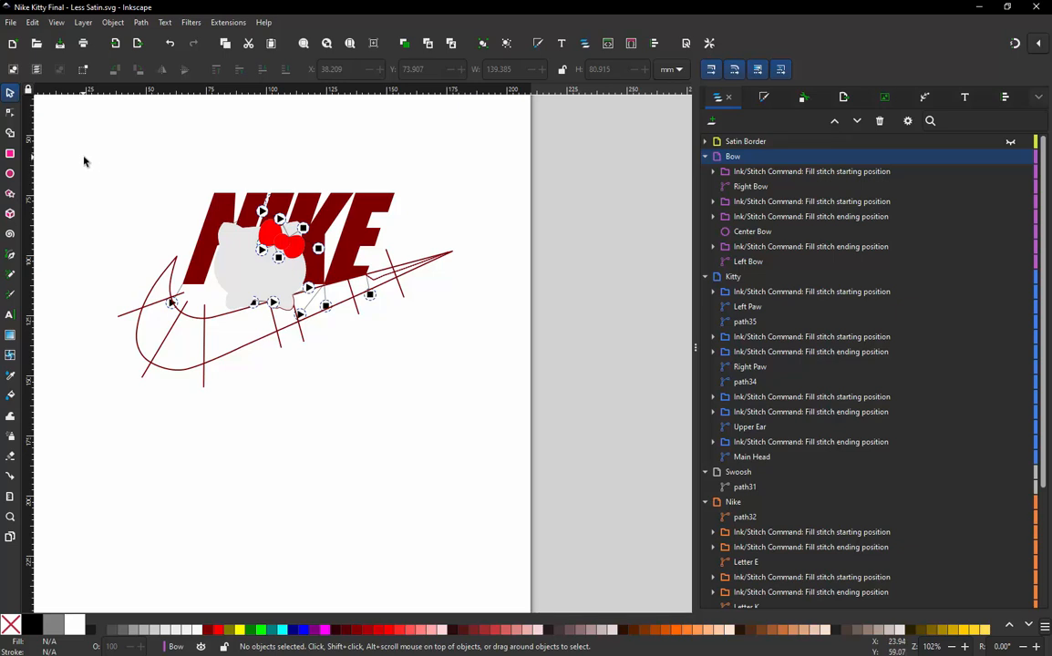